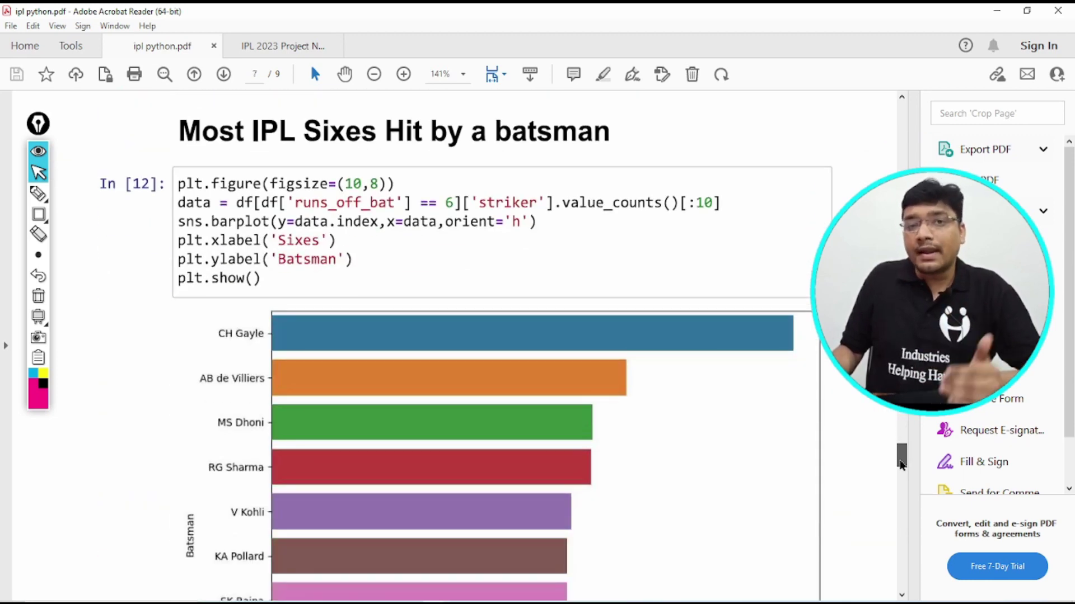
# Step: Switch from the IPL Python and project notes PDFs to the IPL Dataset workbook in Excel and move the annotation toolbar over column V
pyautogui.moveTo(901, 465); pyautogui.dragTo(902, 512)
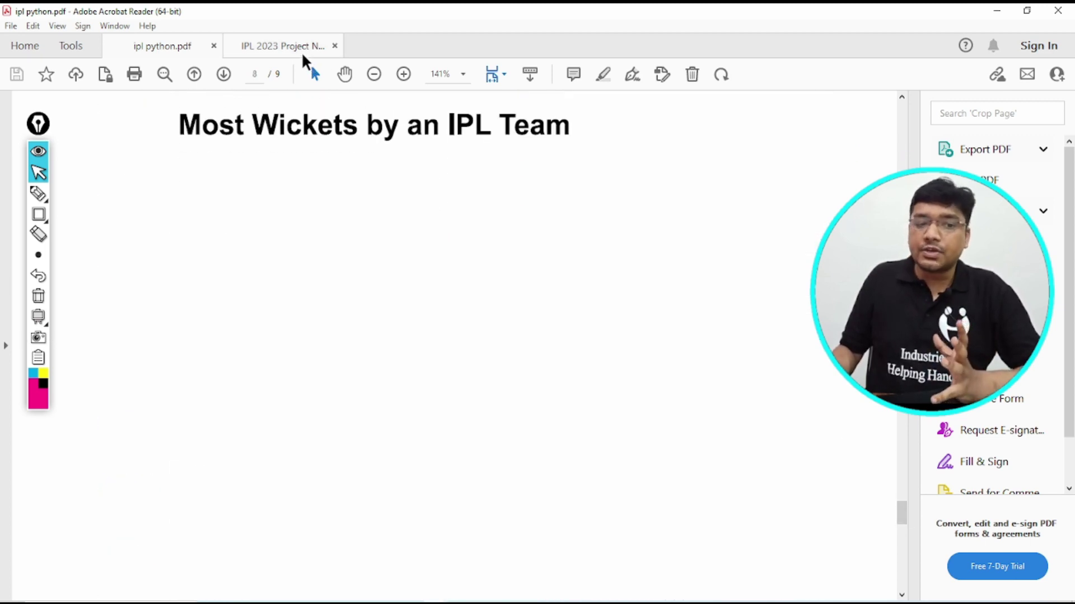
pyautogui.click(301, 52)
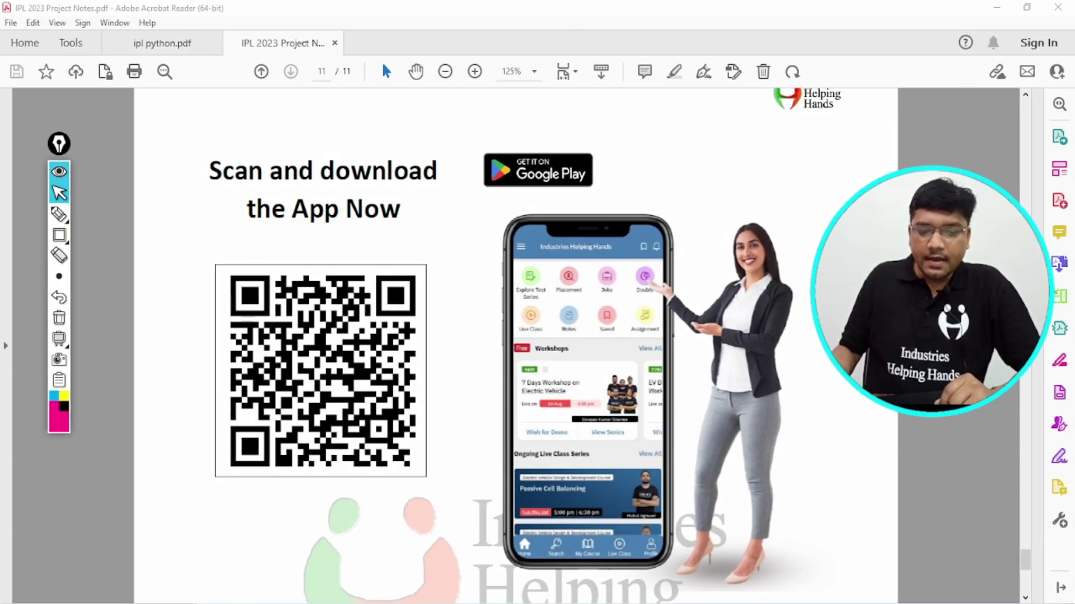
pyautogui.hotkey('alt', 'Tab')
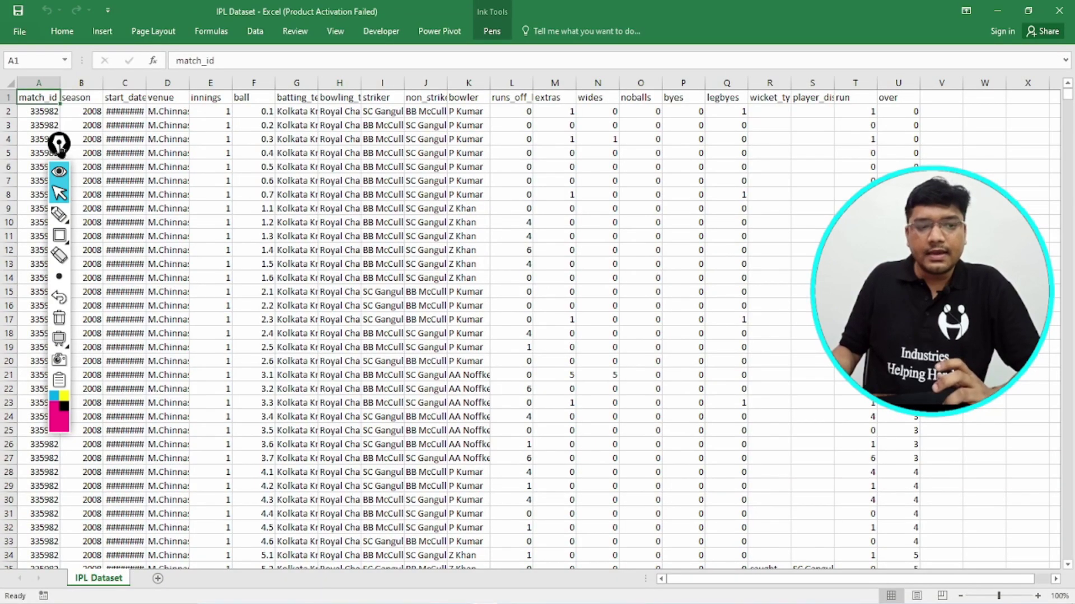
pyautogui.moveTo(59, 145); pyautogui.dragTo(967, 89)
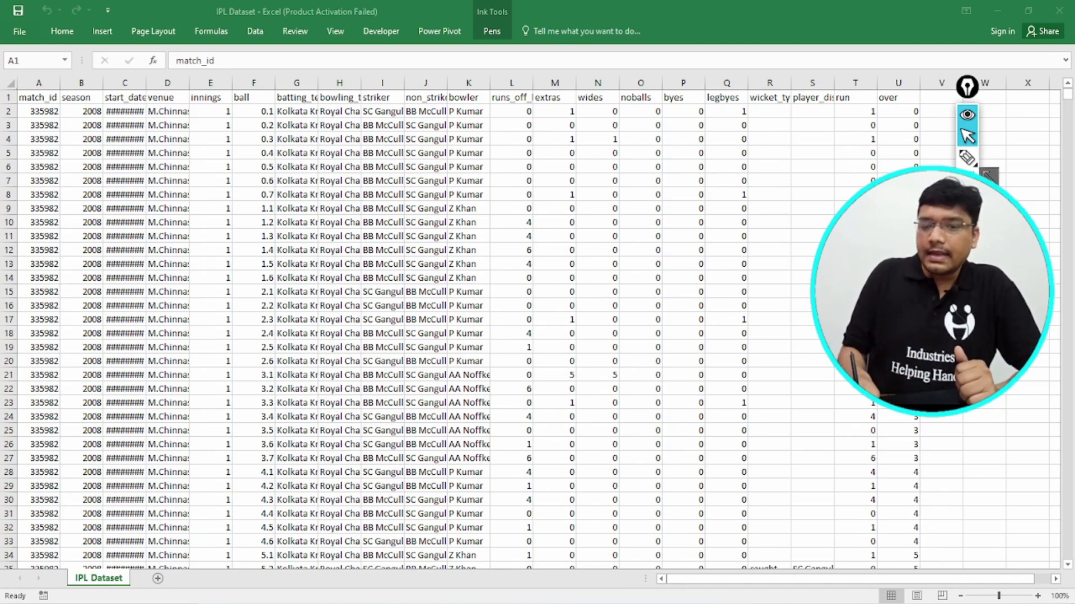
# Step: Draw a pink box around the workbook title and handwrite "ETL" over the striker and bowler columns
pyautogui.moveTo(206, 1)
pyautogui.mouseDown()
pyautogui.moveTo(329, 56)
pyautogui.moveTo(436, 58)
pyautogui.mouseUp()
pyautogui.moveTo(964, 163)
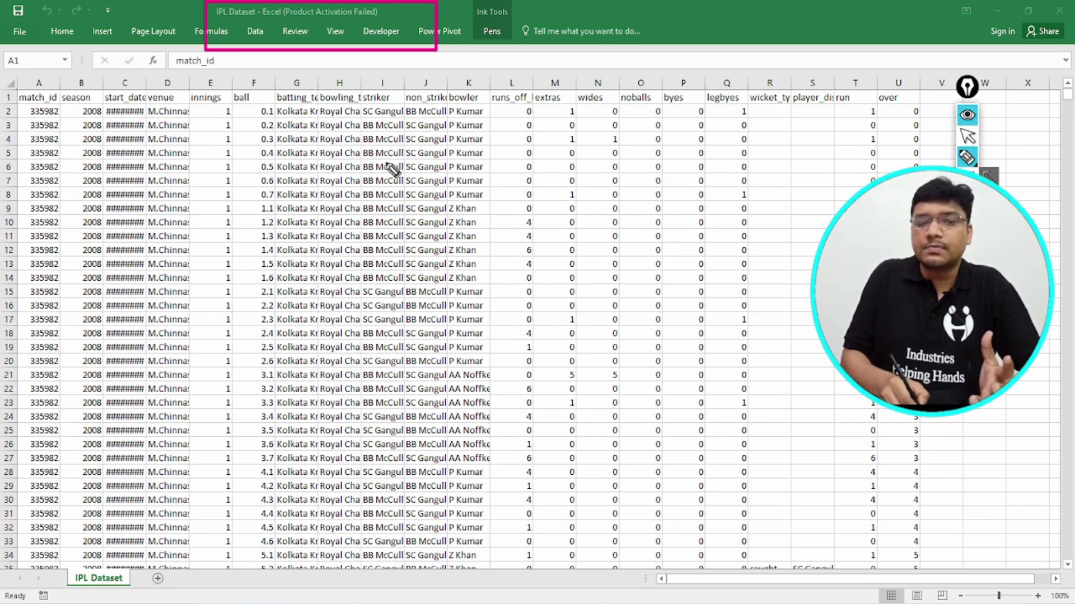
pyautogui.moveTo(386, 163)
pyautogui.mouseDown()
pyautogui.moveTo(369, 207)
pyautogui.moveTo(404, 193)
pyautogui.mouseUp()
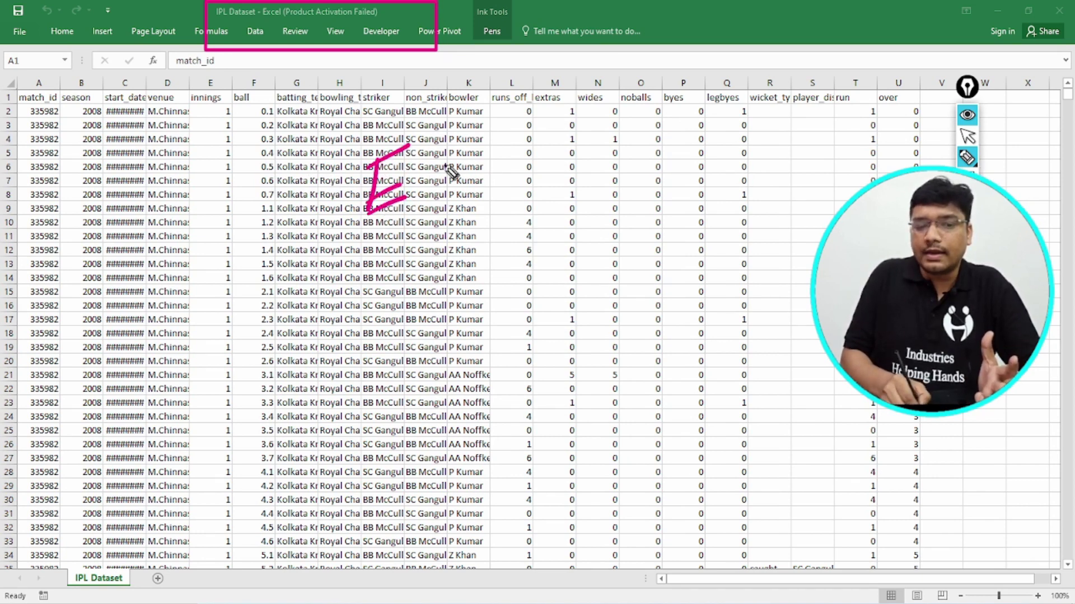
pyautogui.moveTo(428, 145); pyautogui.dragTo(476, 136)
pyautogui.moveTo(456, 137); pyautogui.dragTo(450, 207)
pyautogui.moveTo(482, 158); pyautogui.dragTo(499, 173)
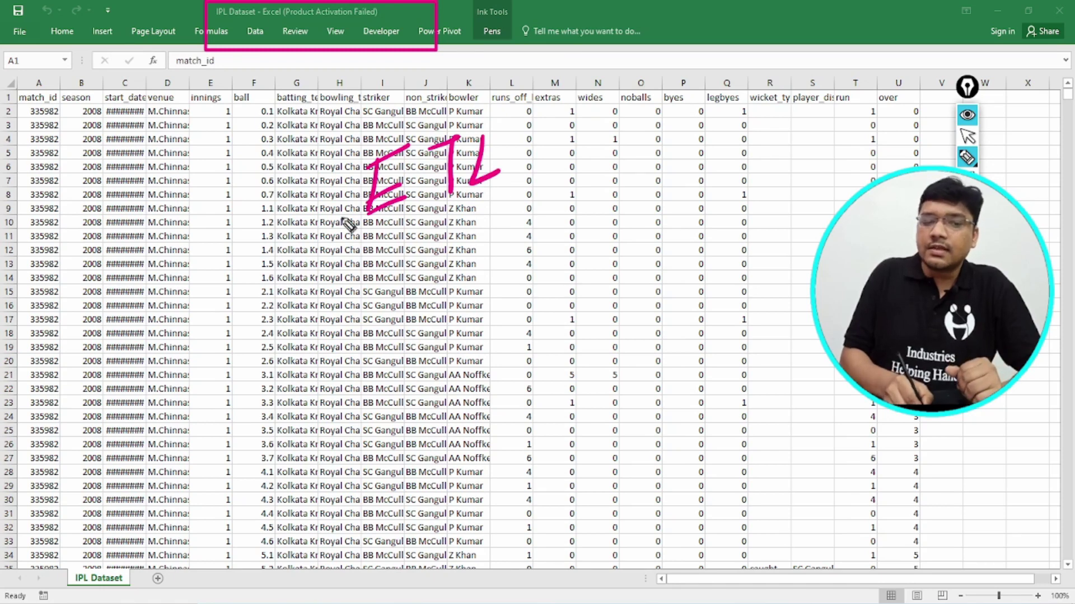
# Step: Draw three annotation arrows pointing down from the letters of the handwritten "ETL"
pyautogui.moveTo(324, 229); pyautogui.dragTo(301, 286)
pyautogui.moveTo(363, 222); pyautogui.dragTo(299, 287)
pyautogui.moveTo(301, 285); pyautogui.dragTo(335, 277)
pyautogui.moveTo(452, 217); pyautogui.dragTo(413, 286)
pyautogui.moveTo(490, 190); pyautogui.dragTo(518, 260)
pyautogui.moveTo(518, 260); pyautogui.dragTo(529, 224)
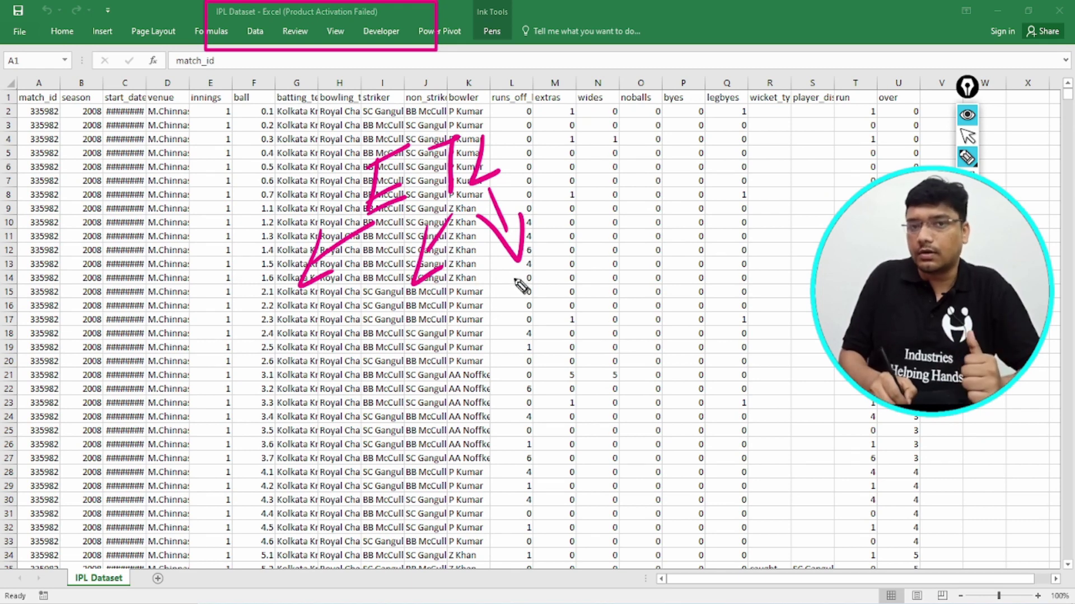
# Step: Handwrite "P-BI" over the lower rows of the sheet and draw a line above it
pyautogui.moveTo(133, 399); pyautogui.dragTo(119, 467)
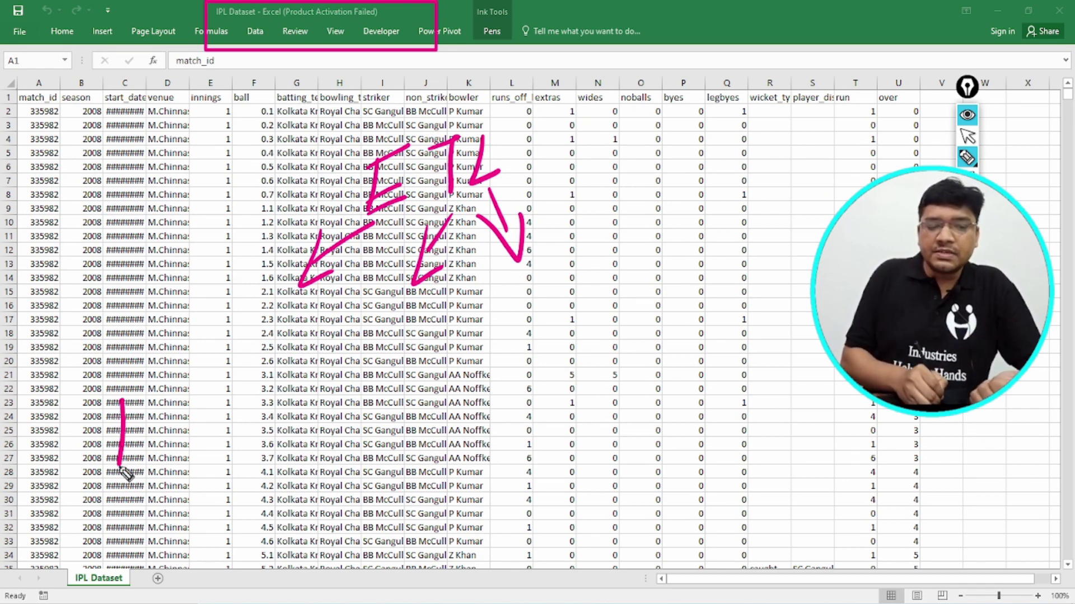
pyautogui.moveTo(96, 419)
pyautogui.mouseDown()
pyautogui.moveTo(126, 430)
pyautogui.moveTo(214, 407)
pyautogui.mouseUp()
pyautogui.moveTo(250, 367); pyautogui.dragTo(245, 404)
pyautogui.moveTo(311, 341)
pyautogui.mouseDown()
pyautogui.moveTo(295, 402)
pyautogui.moveTo(325, 383)
pyautogui.mouseUp()
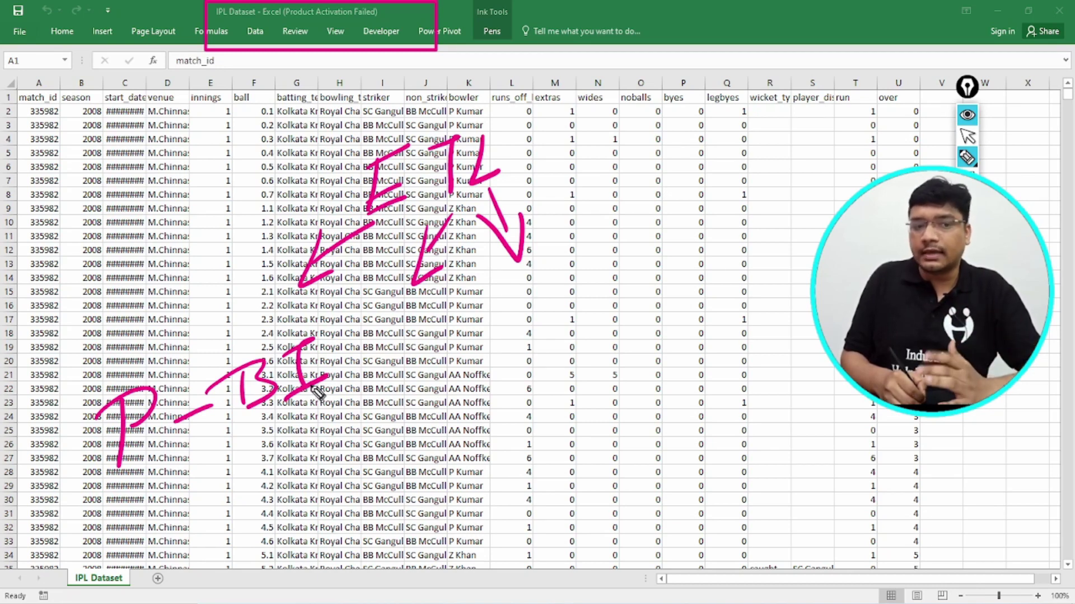
pyautogui.moveTo(73, 349); pyautogui.dragTo(313, 307)
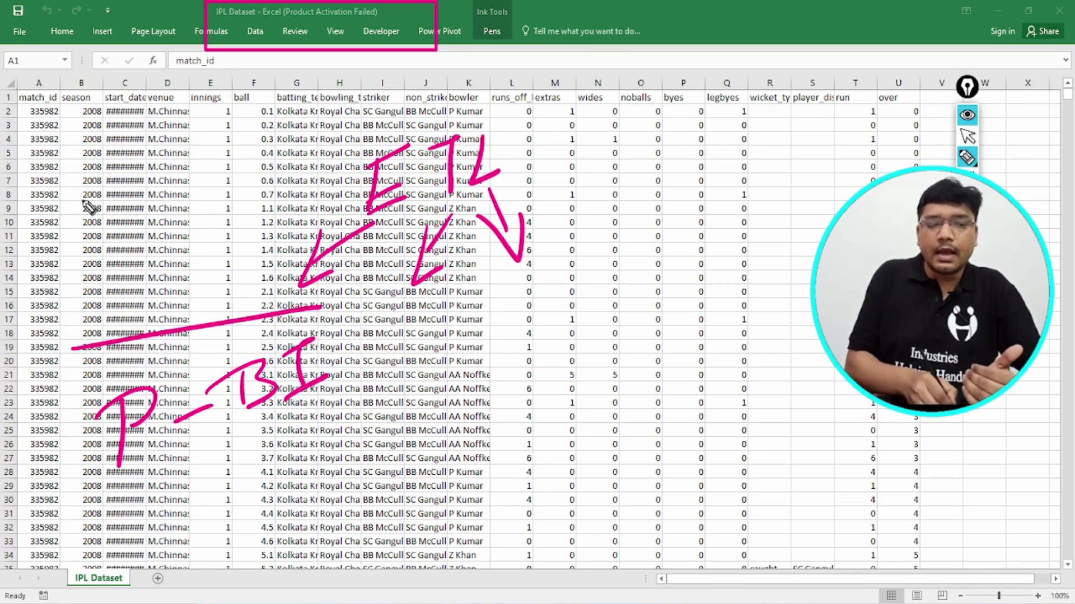
# Step: Handwrite "MySQL" over the season to ball columns, above the drawn line
pyautogui.moveTo(79, 242)
pyautogui.mouseDown()
pyautogui.moveTo(105, 222)
pyautogui.moveTo(130, 230)
pyautogui.mouseUp()
pyautogui.moveTo(130, 184); pyautogui.dragTo(138, 211)
pyautogui.moveTo(151, 194); pyautogui.dragTo(144, 239)
pyautogui.moveTo(177, 169); pyautogui.dragTo(150, 234)
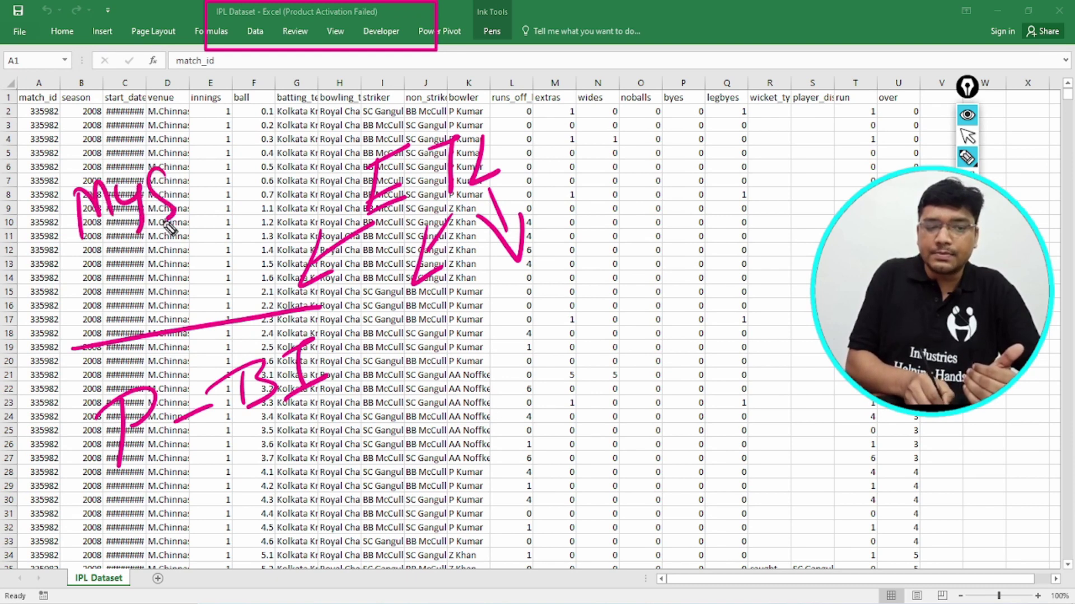
pyautogui.moveTo(202, 153); pyautogui.dragTo(196, 168)
pyautogui.moveTo(235, 134)
pyautogui.mouseDown()
pyautogui.moveTo(232, 205)
pyautogui.moveTo(249, 201)
pyautogui.mouseUp()
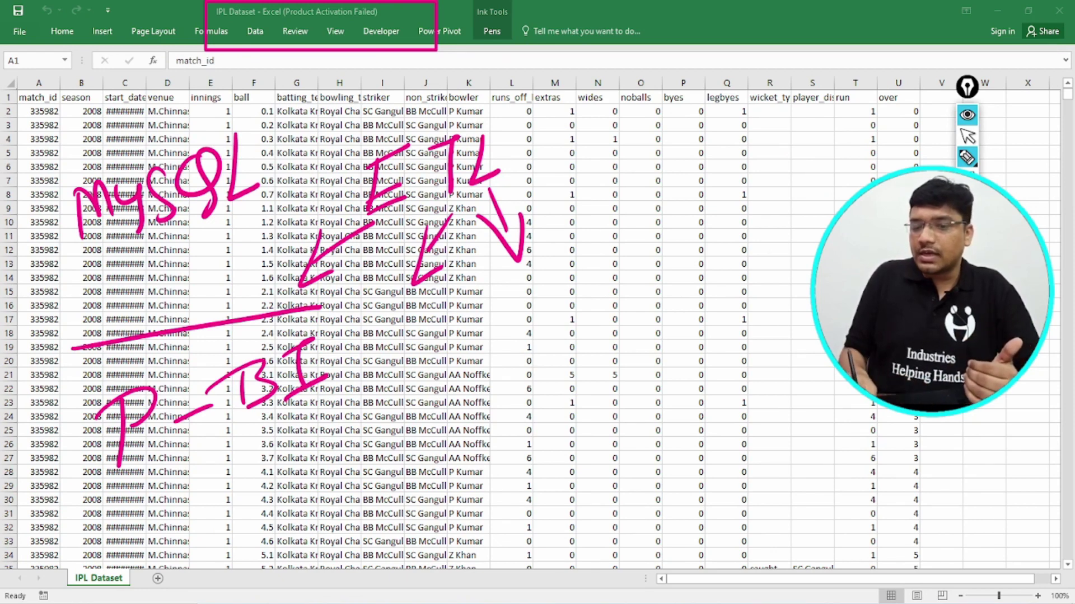
# Step: Clear all pen annotations, return to the pointer and collapse the annotation toolbar
pyautogui.hotkey('ctrl', 'shift', 'c')
pyautogui.click(968, 136)
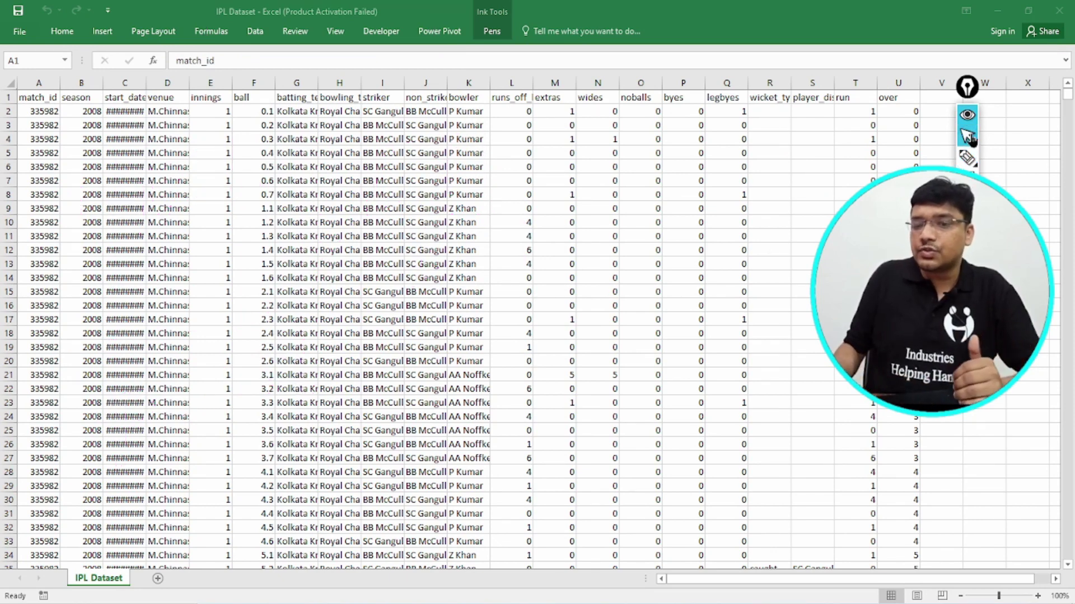
pyautogui.click(970, 89)
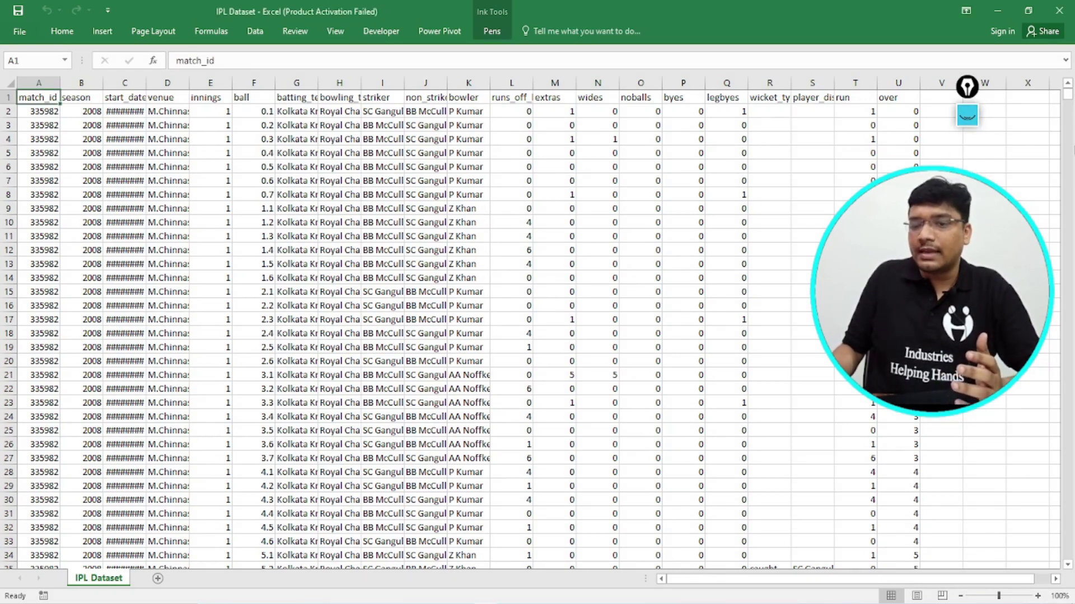
# Step: Examine the end of the dataset, boxing the number of the last data row with an annotation and undoing the box
pyautogui.click(1069, 114)
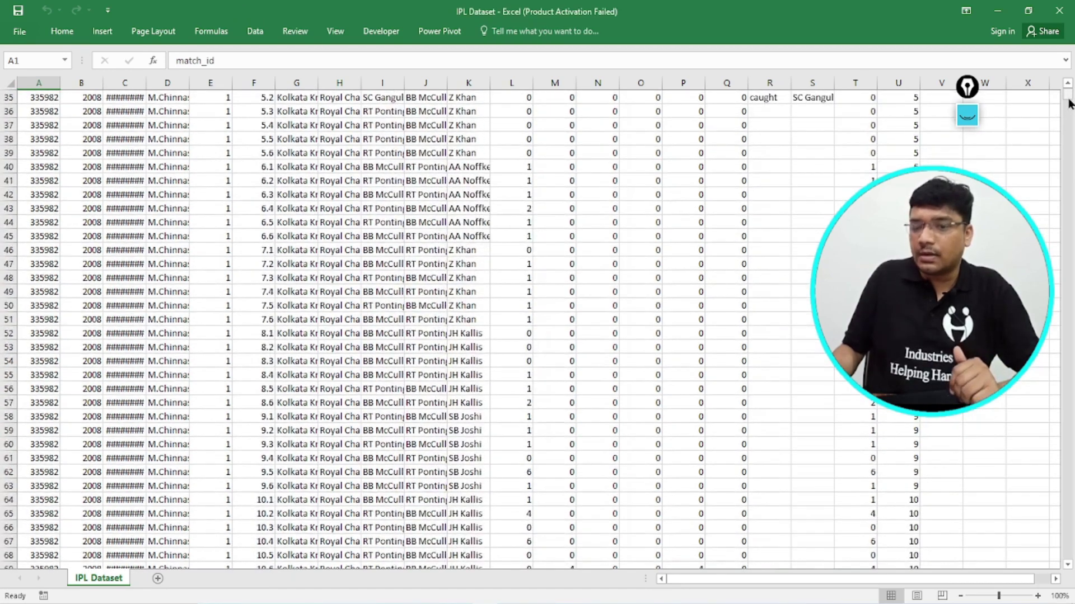
pyautogui.moveTo(1068, 110); pyautogui.dragTo(1072, 568)
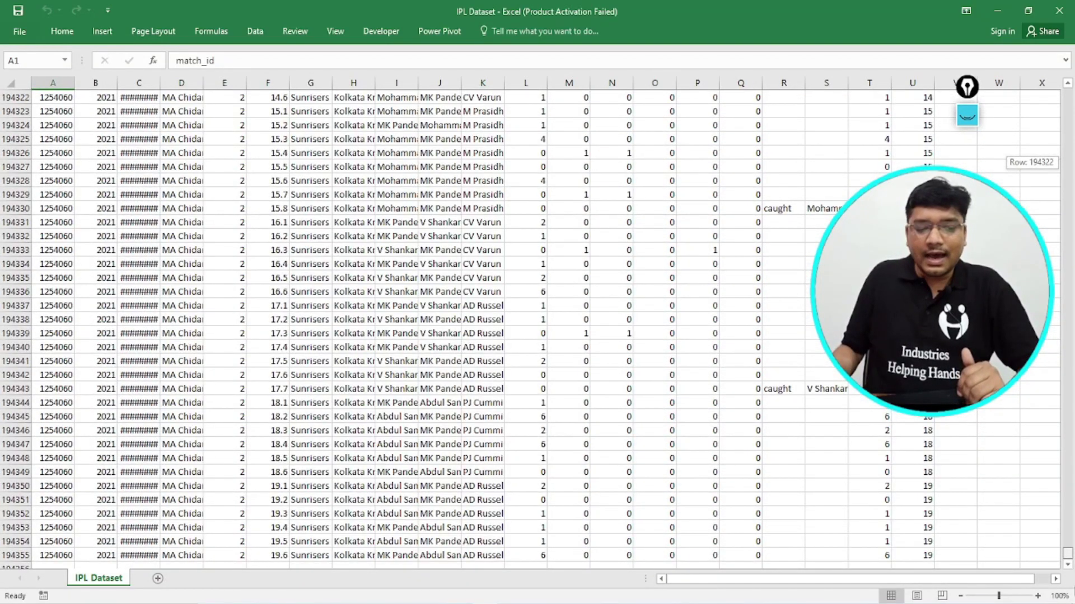
pyautogui.moveTo(971, 114)
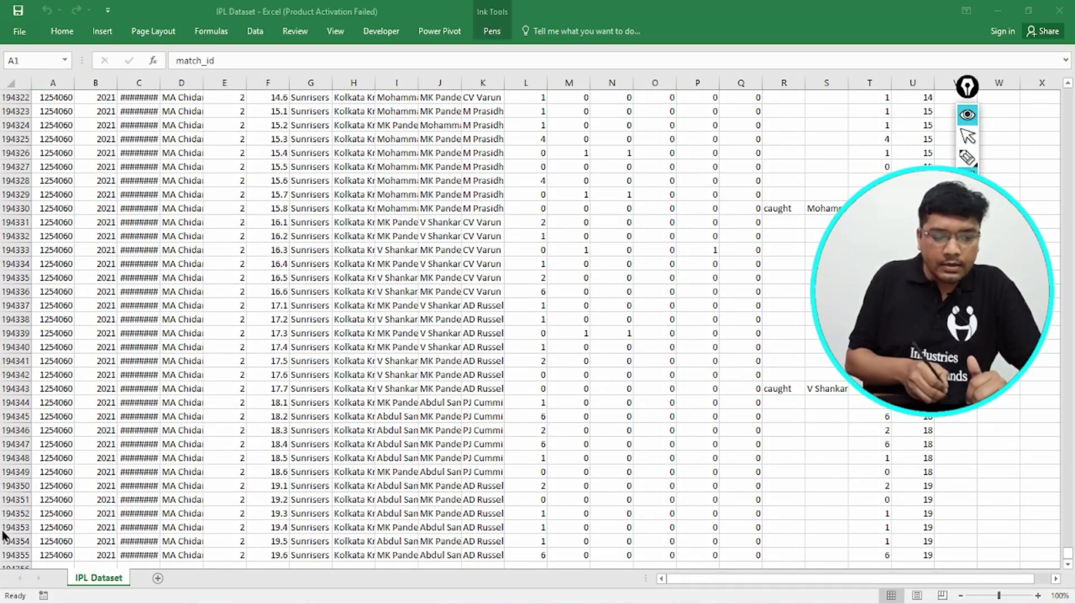
pyautogui.moveTo(10, 555); pyautogui.dragTo(56, 570)
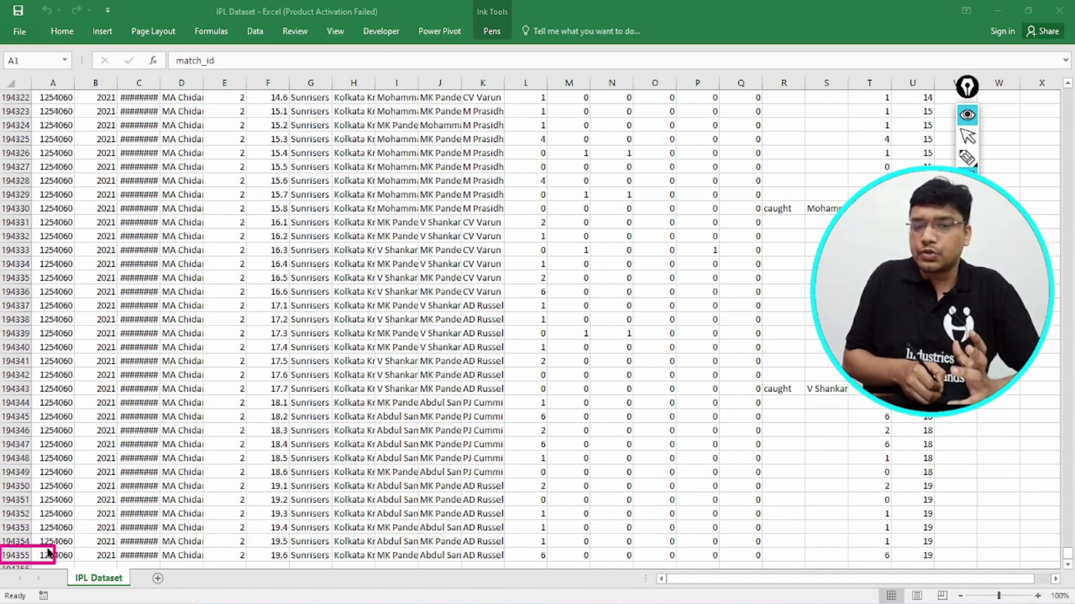
pyautogui.hotkey('ctrl', 'z')
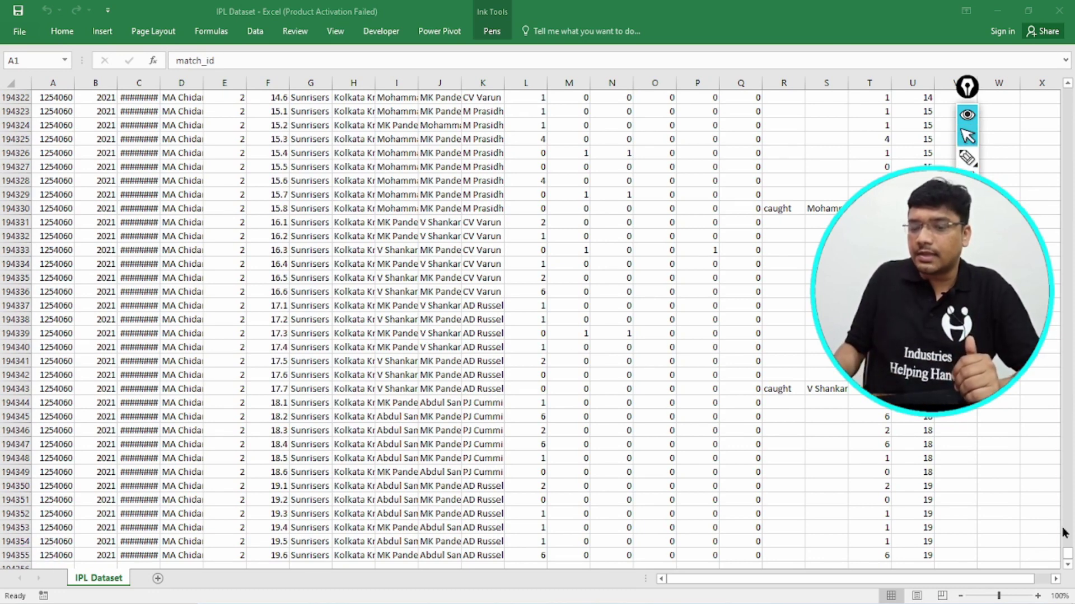
# Step: Return to the first row and mark the column headers from match_id through over with the annotation pen
pyautogui.click(1069, 558)
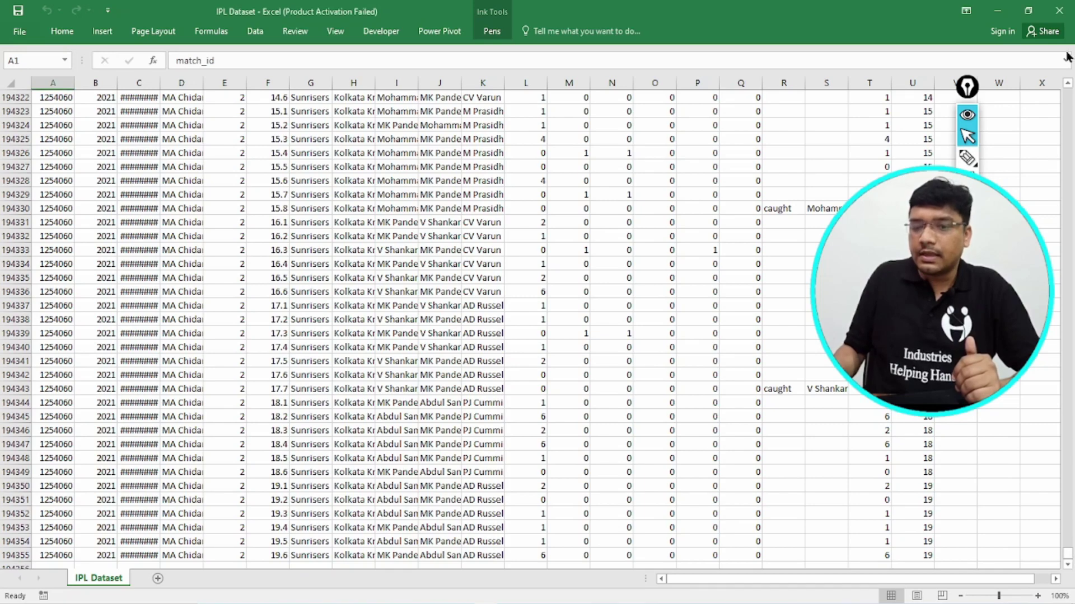
pyautogui.click(1070, 119)
pyautogui.moveTo(1068, 552); pyautogui.dragTo(1061, 75)
pyautogui.click(973, 160)
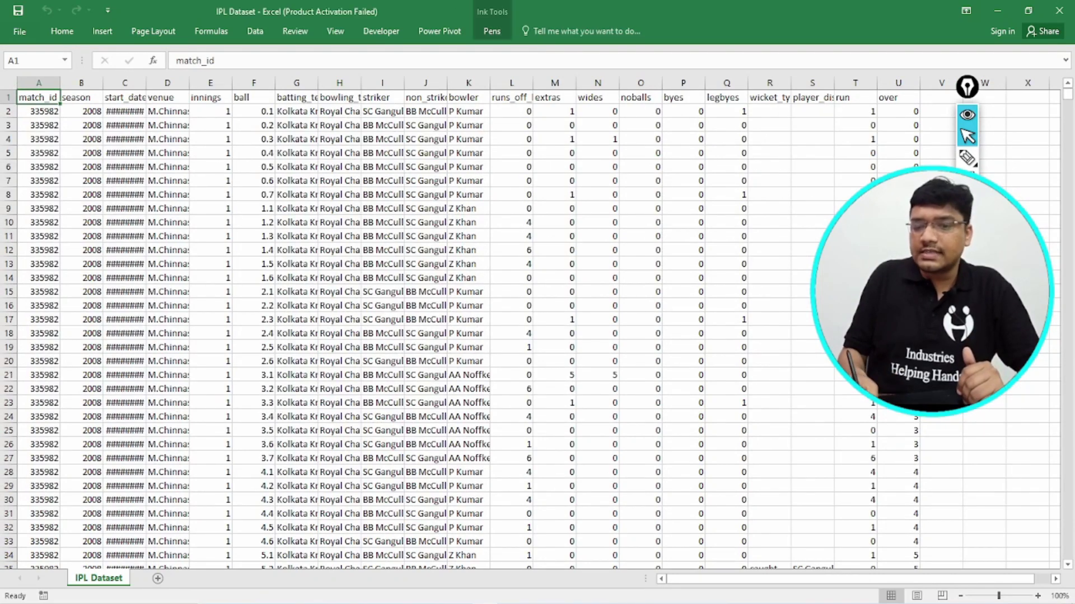
pyautogui.click(974, 159)
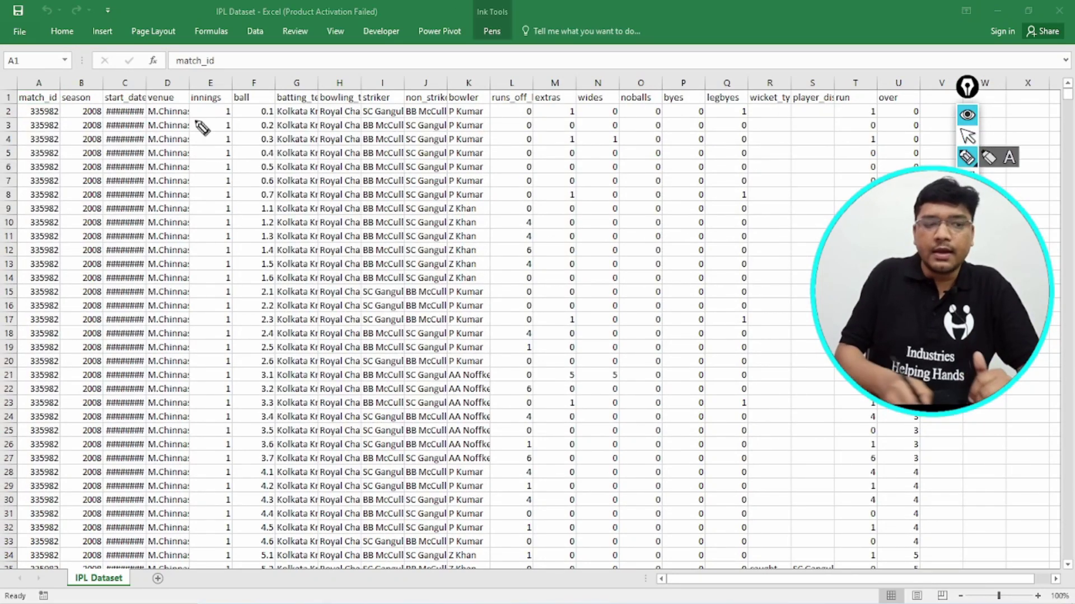
pyautogui.moveTo(11, 155)
pyautogui.mouseDown()
pyautogui.moveTo(41, 106)
pyautogui.moveTo(55, 112)
pyautogui.mouseUp()
pyautogui.moveTo(61, 161)
pyautogui.mouseDown()
pyautogui.moveTo(90, 100)
pyautogui.moveTo(104, 111)
pyautogui.mouseUp()
pyautogui.moveTo(106, 162)
pyautogui.mouseDown()
pyautogui.moveTo(128, 109)
pyautogui.moveTo(144, 110)
pyautogui.mouseUp()
pyautogui.moveTo(145, 161)
pyautogui.mouseDown()
pyautogui.moveTo(165, 107)
pyautogui.moveTo(264, 102)
pyautogui.moveTo(271, 111)
pyautogui.mouseUp()
pyautogui.moveTo(901, 79)
pyautogui.mouseDown()
pyautogui.moveTo(910, 107)
pyautogui.moveTo(884, 119)
pyautogui.mouseUp()
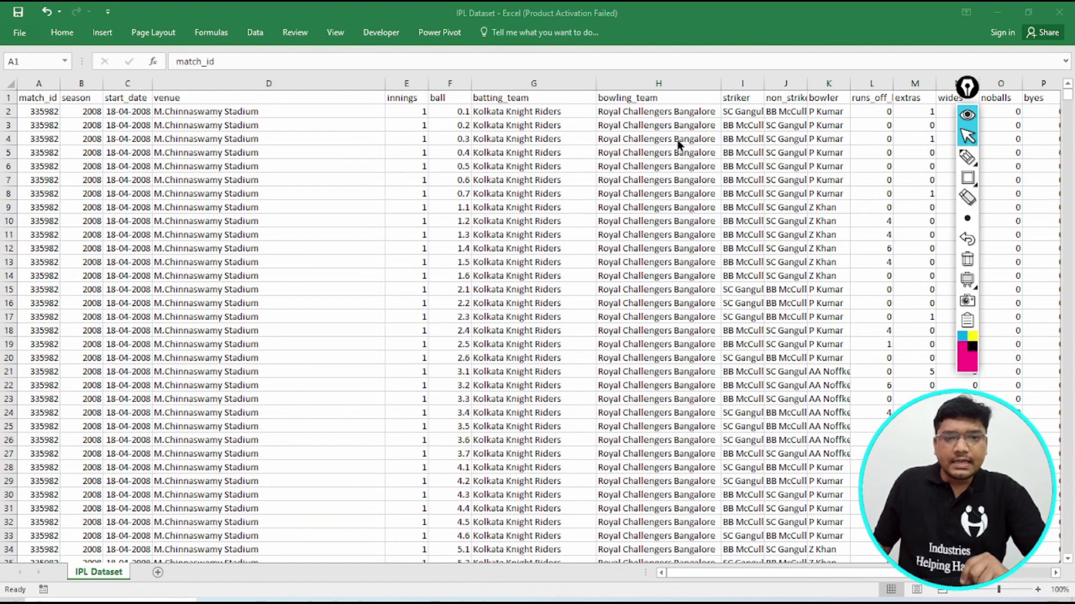
# Step: Draw a pink box around the workbook title and handwrite ".CSV" over the venue, innings and ball columns
pyautogui.click(430, 178)
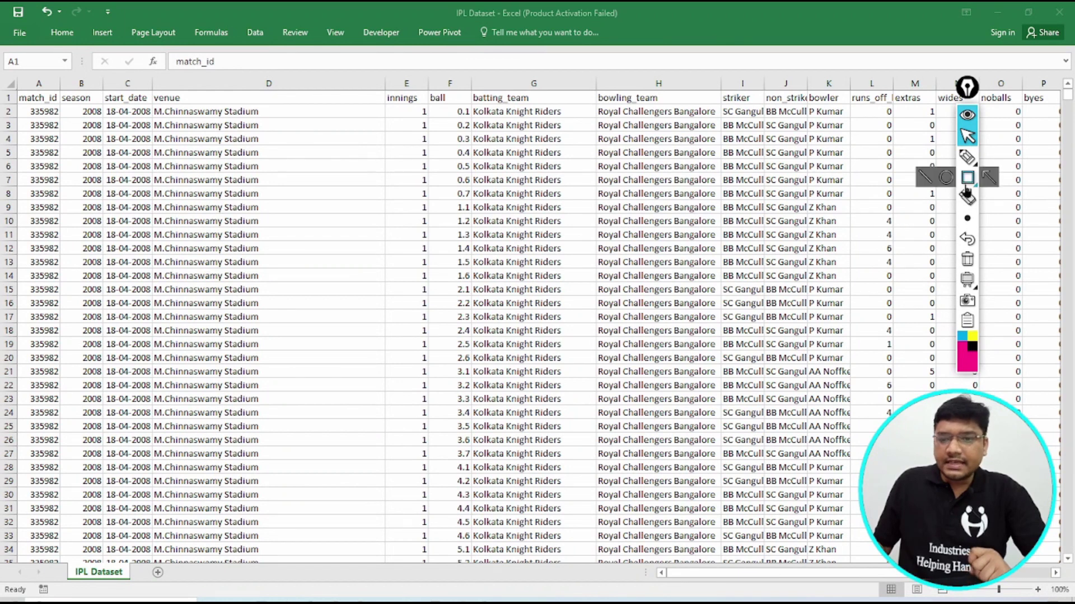
pyautogui.moveTo(447, 2)
pyautogui.mouseDown()
pyautogui.moveTo(543, 43)
pyautogui.moveTo(686, 79)
pyautogui.moveTo(694, 70)
pyautogui.moveTo(650, 42)
pyautogui.mouseUp()
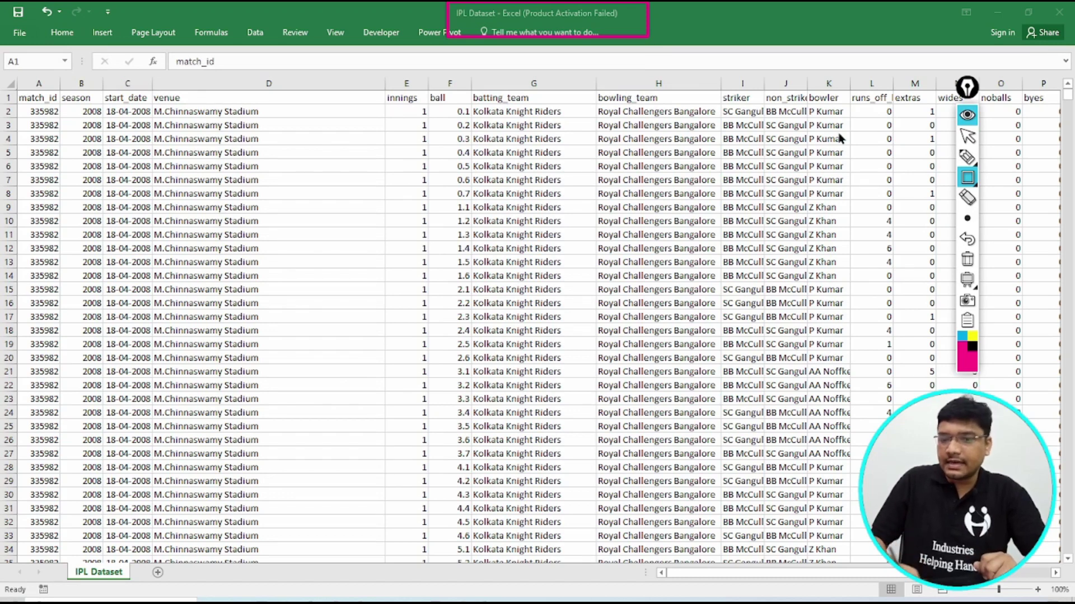
pyautogui.click(967, 157)
pyautogui.moveTo(311, 162)
pyautogui.mouseDown()
pyautogui.moveTo(271, 204)
pyautogui.moveTo(300, 220)
pyautogui.mouseUp()
pyautogui.moveTo(363, 148); pyautogui.dragTo(350, 214)
pyautogui.moveTo(403, 130)
pyautogui.mouseDown()
pyautogui.moveTo(410, 144)
pyautogui.moveTo(465, 130)
pyautogui.mouseUp()
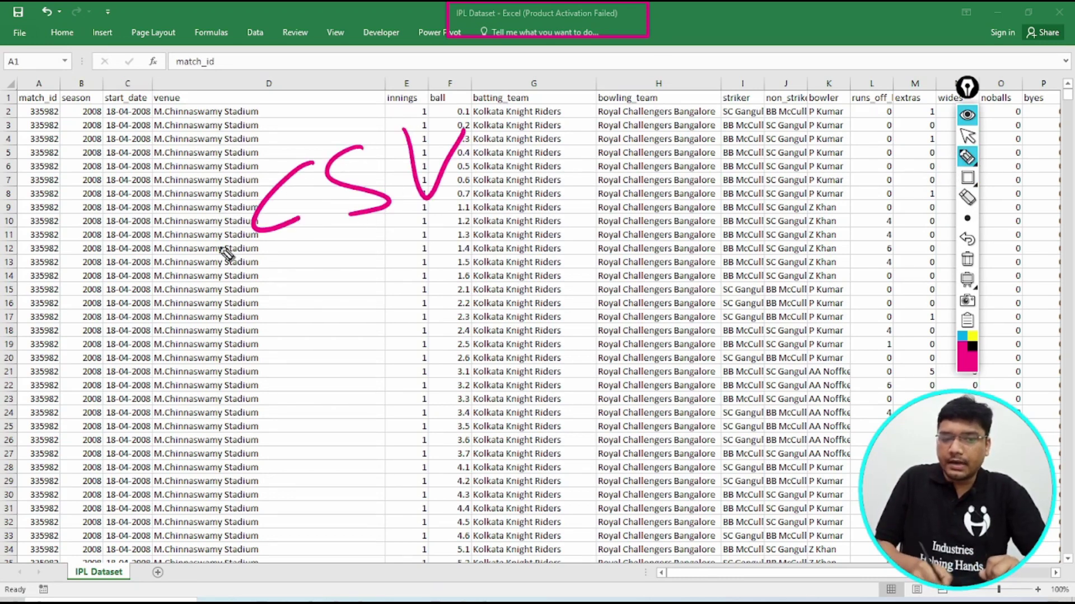
pyautogui.click(219, 222)
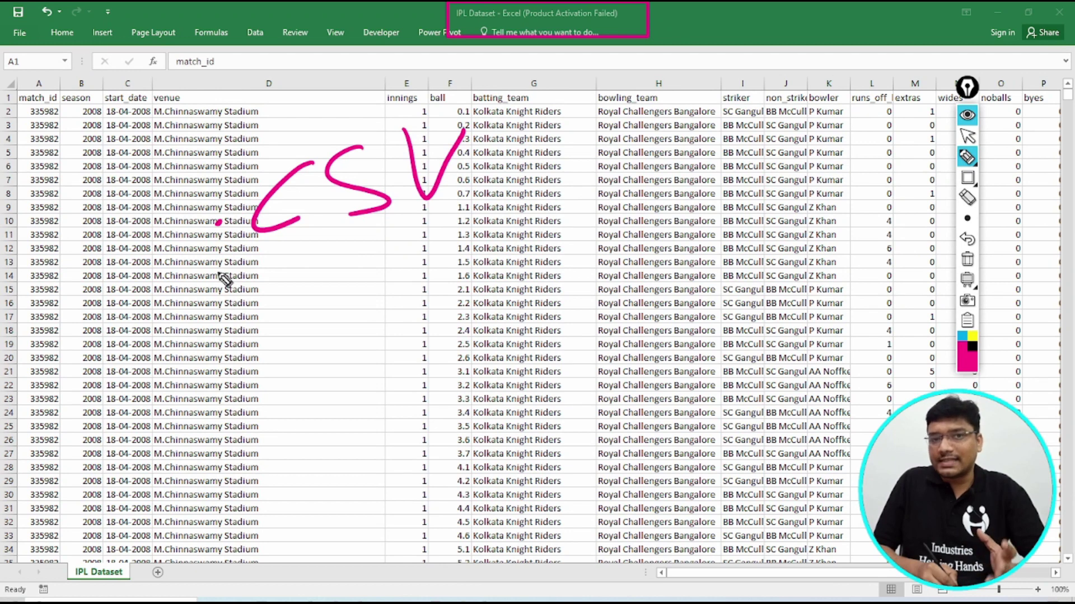
# Step: Draw a vertical line below each letter of the handwritten "CSV", and clear all annotations from the screen
pyautogui.moveTo(287, 234); pyautogui.dragTo(272, 302)
pyautogui.moveTo(375, 224); pyautogui.dragTo(372, 286)
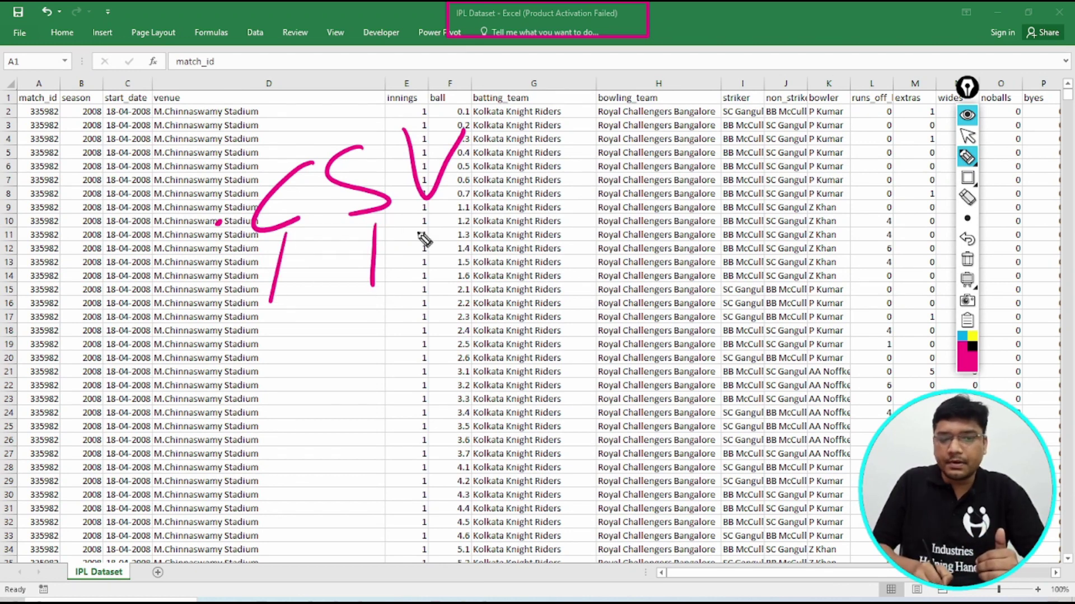
pyautogui.moveTo(446, 205); pyautogui.dragTo(446, 268)
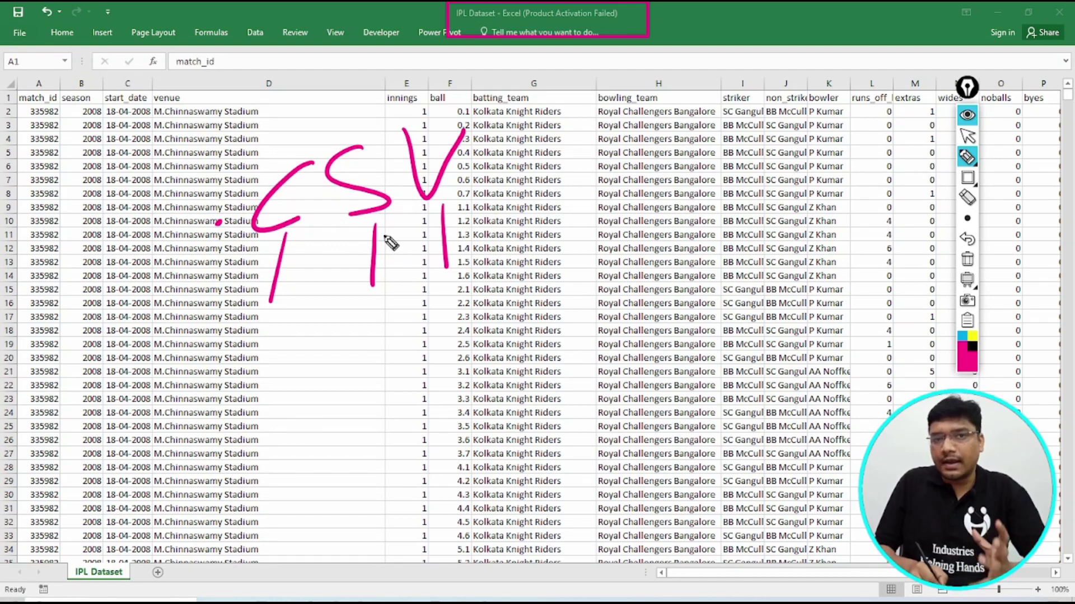
pyautogui.click(967, 137)
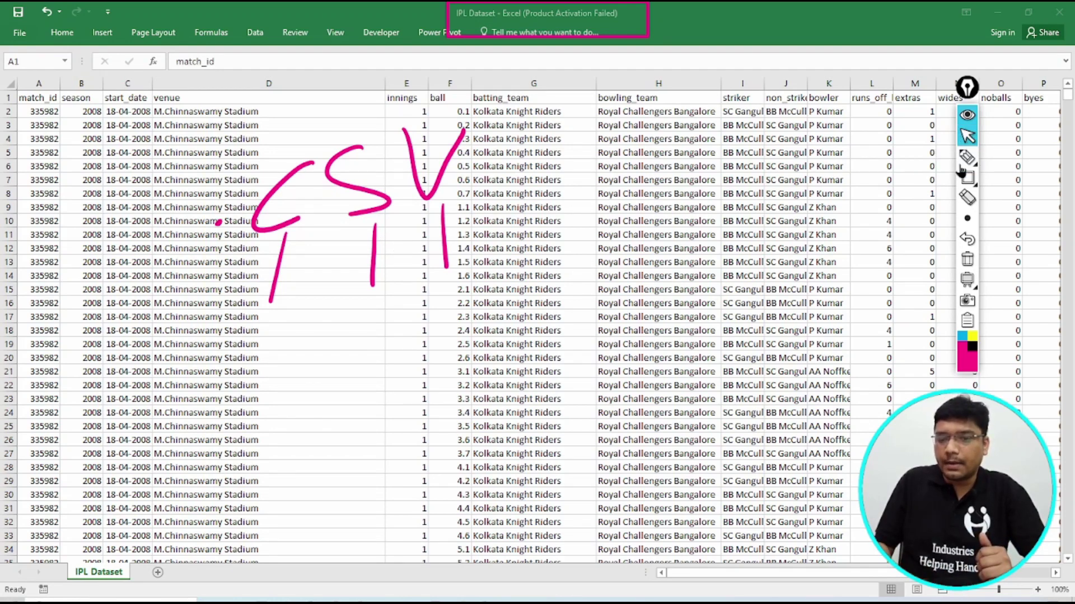
pyautogui.click(967, 259)
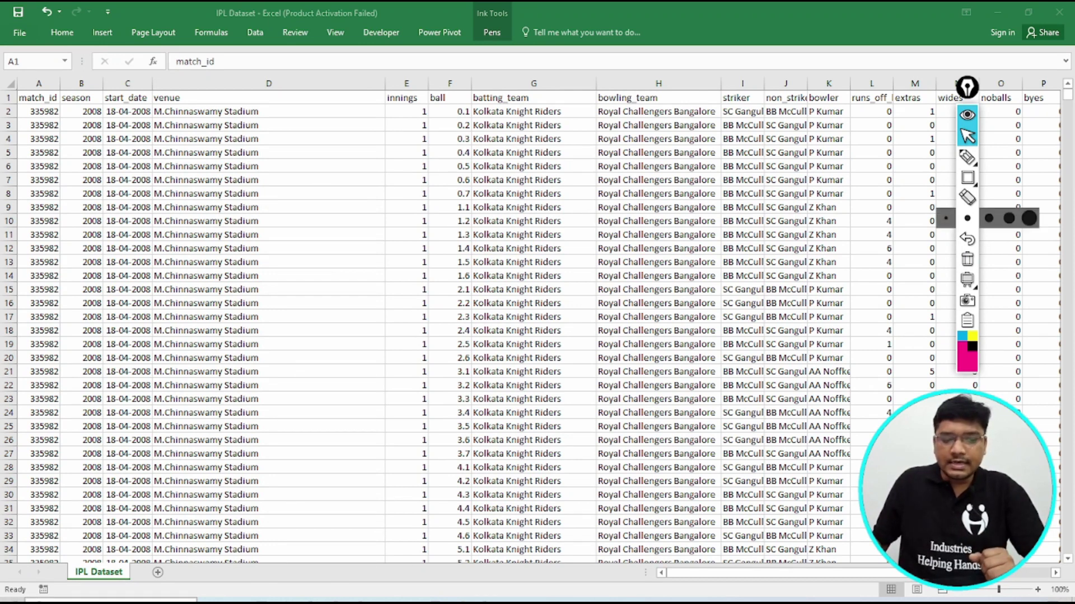
# Step: Open MySQL Workbench, connect to Local instance MySQL80 with the root account password, and close the empty Query 1 editor
pyautogui.press('super')
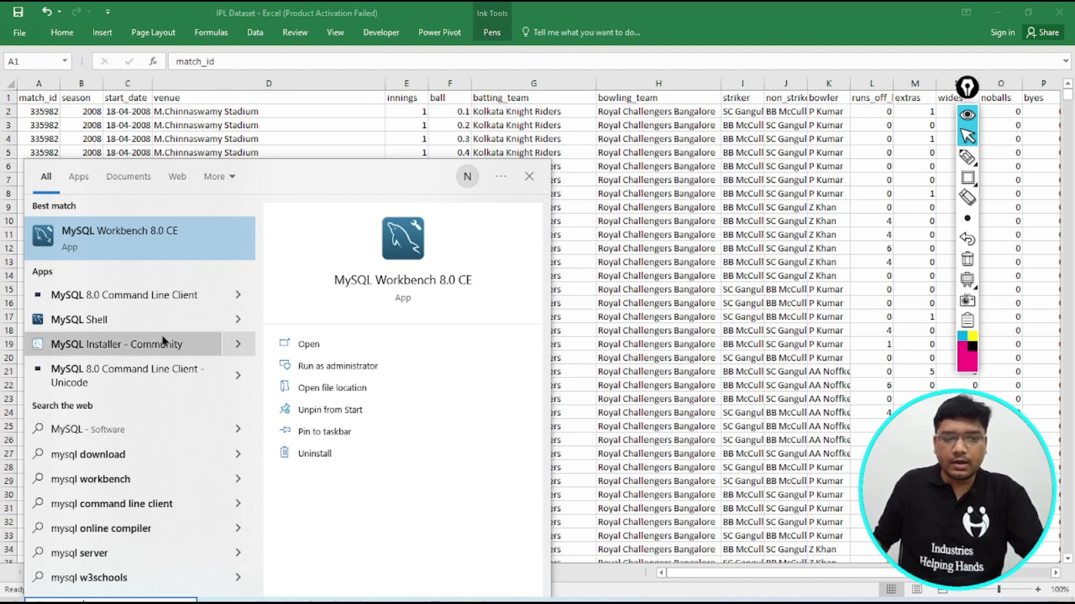
pyautogui.click(309, 345)
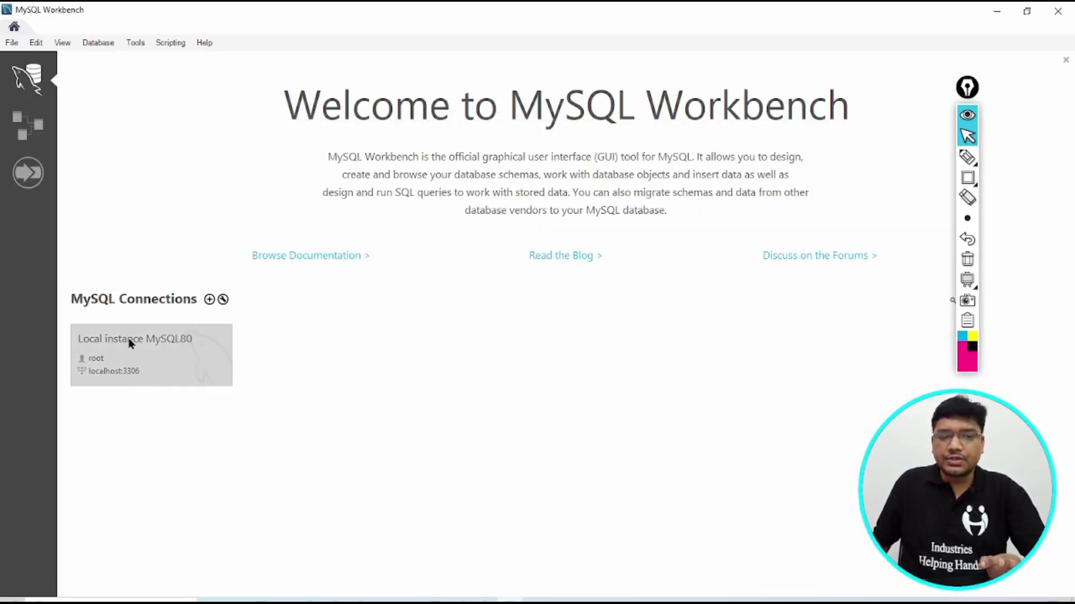
pyautogui.click(96, 353)
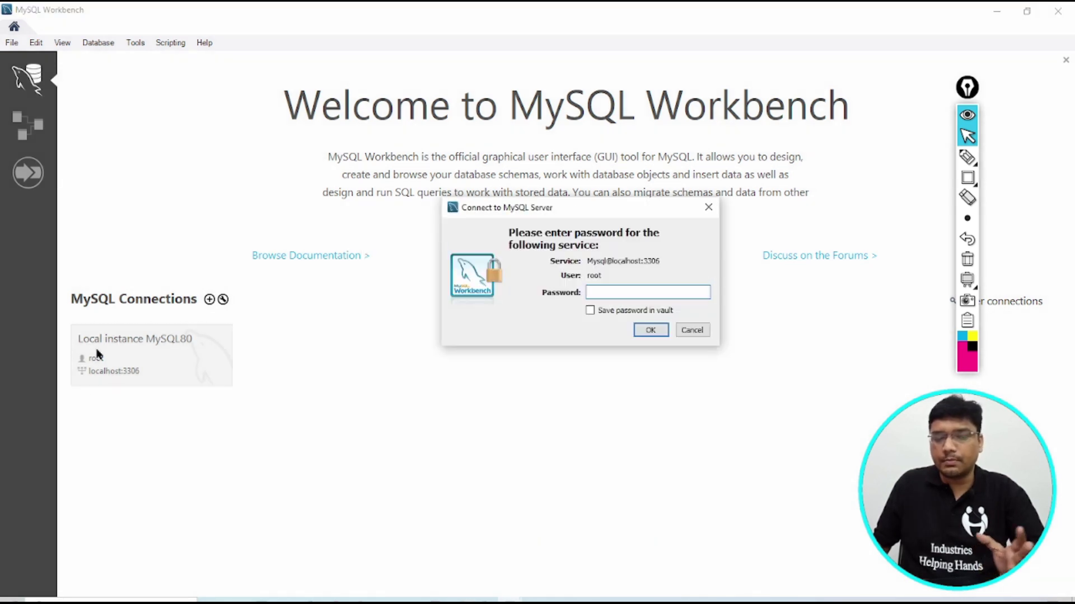
pyautogui.write('**')
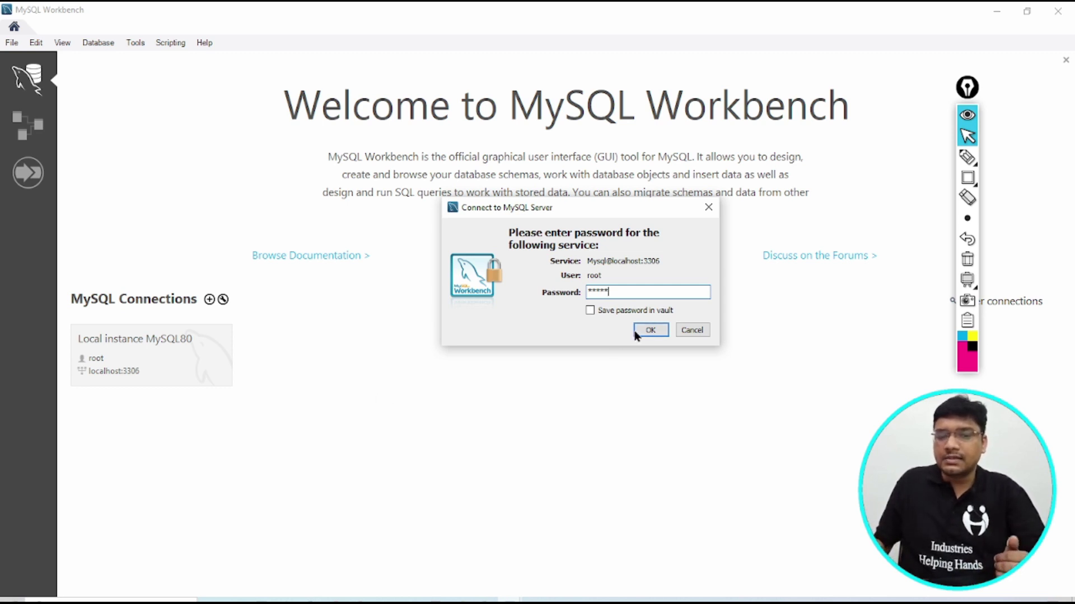
pyautogui.click(648, 330)
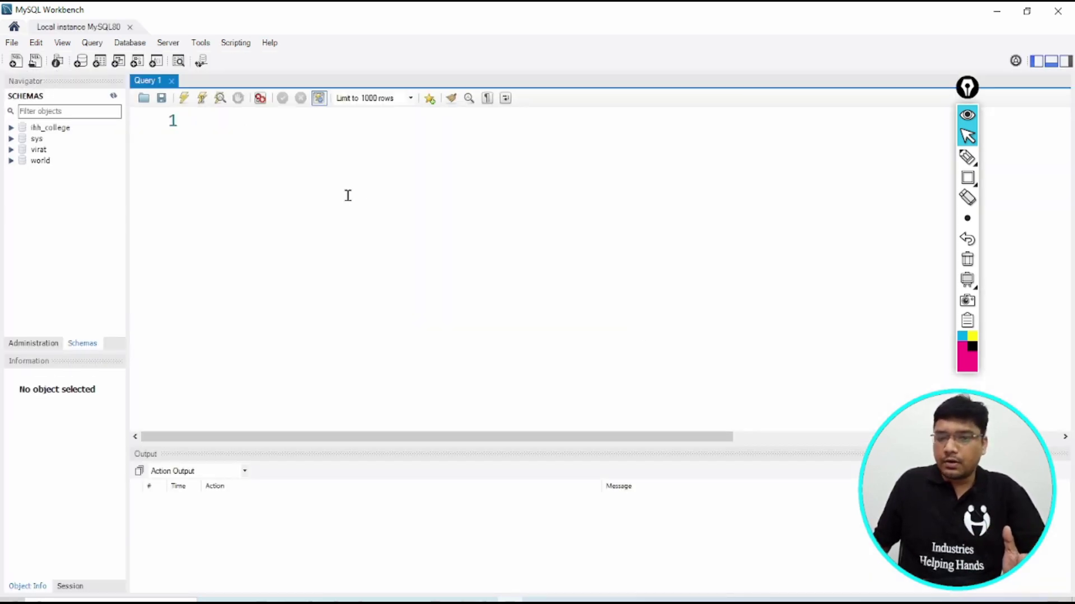
pyautogui.click(171, 82)
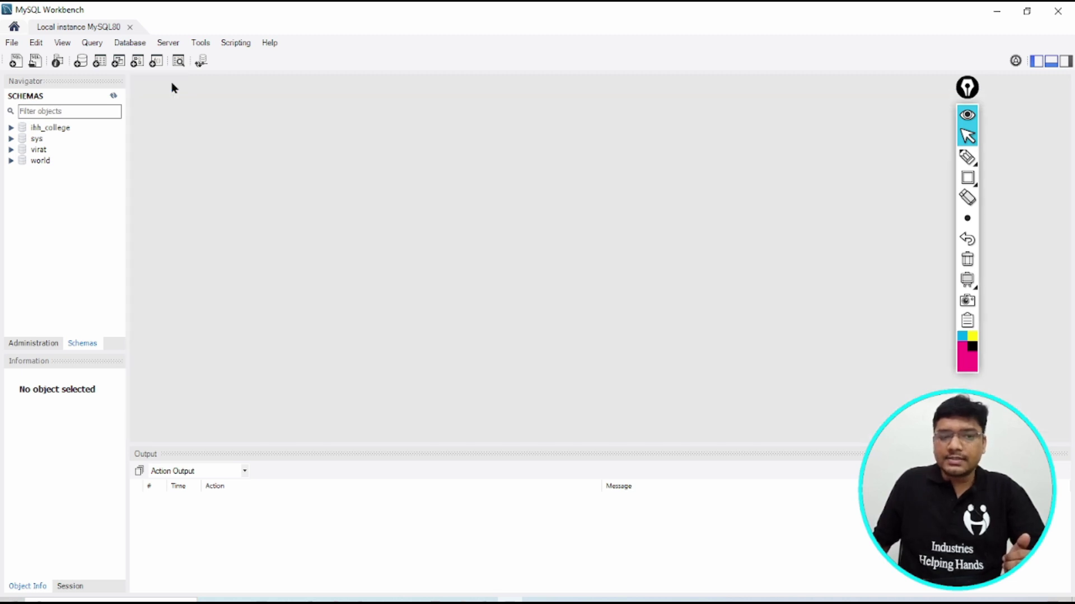
# Step: Draw a pink annotation box around the schema list in the Navigator and return to the normal pointer
pyautogui.click(968, 177)
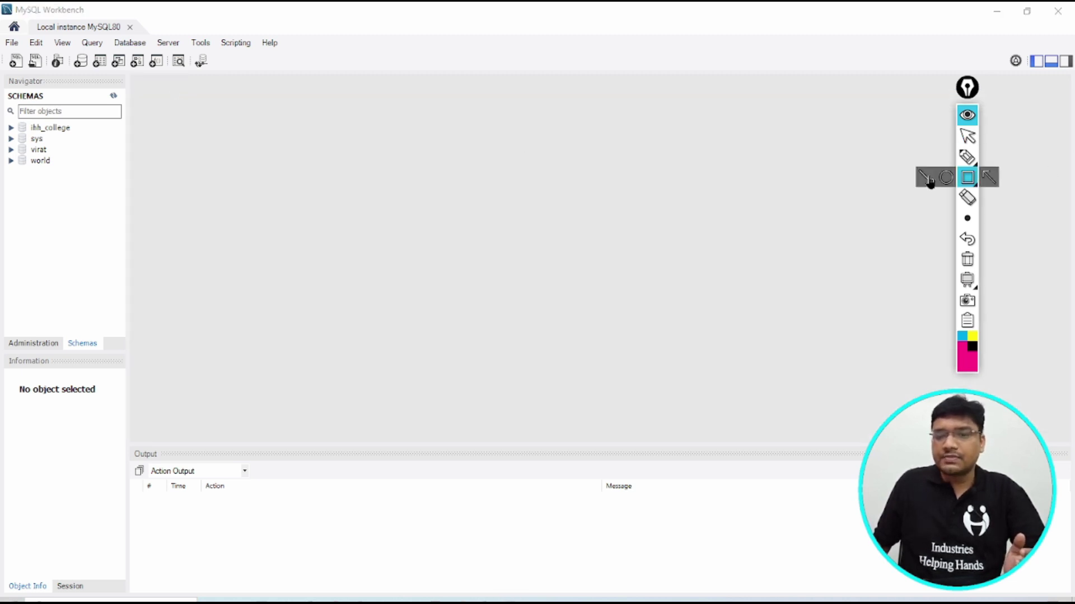
pyautogui.moveTo(1, 93)
pyautogui.mouseDown()
pyautogui.moveTo(22, 114)
pyautogui.moveTo(71, 242)
pyautogui.moveTo(105, 261)
pyautogui.mouseUp()
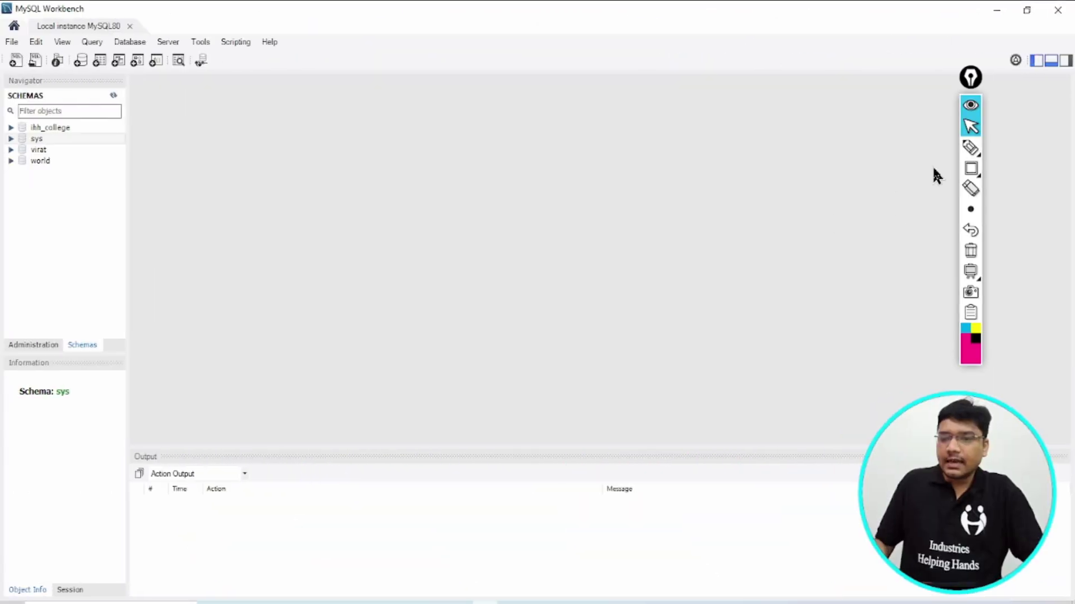
pyautogui.moveTo(960, 179)
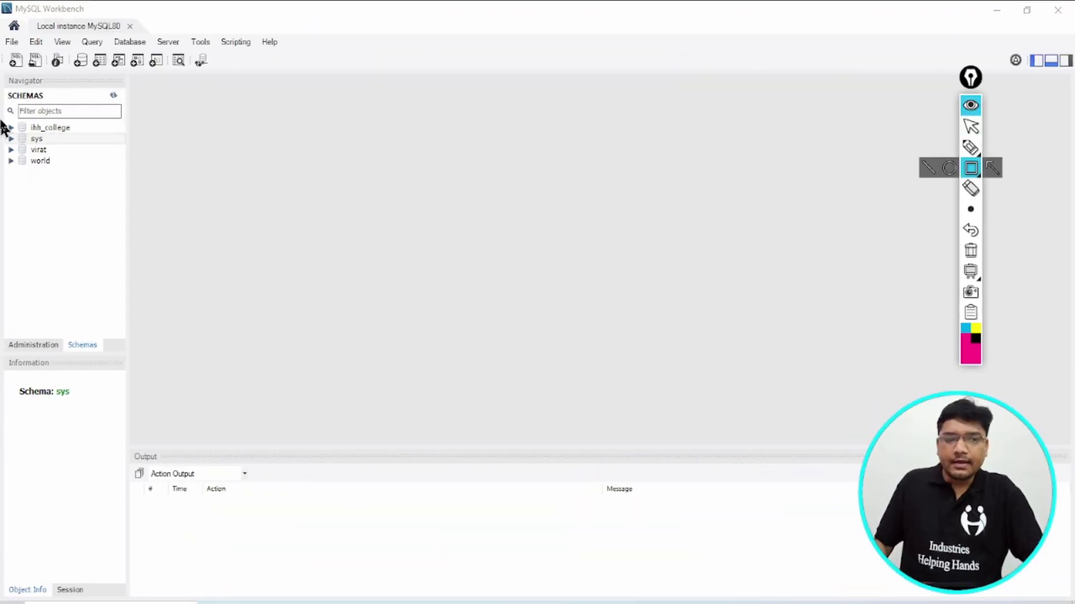
pyautogui.moveTo(4, 82)
pyautogui.mouseDown()
pyautogui.moveTo(66, 188)
pyautogui.moveTo(126, 228)
pyautogui.mouseUp()
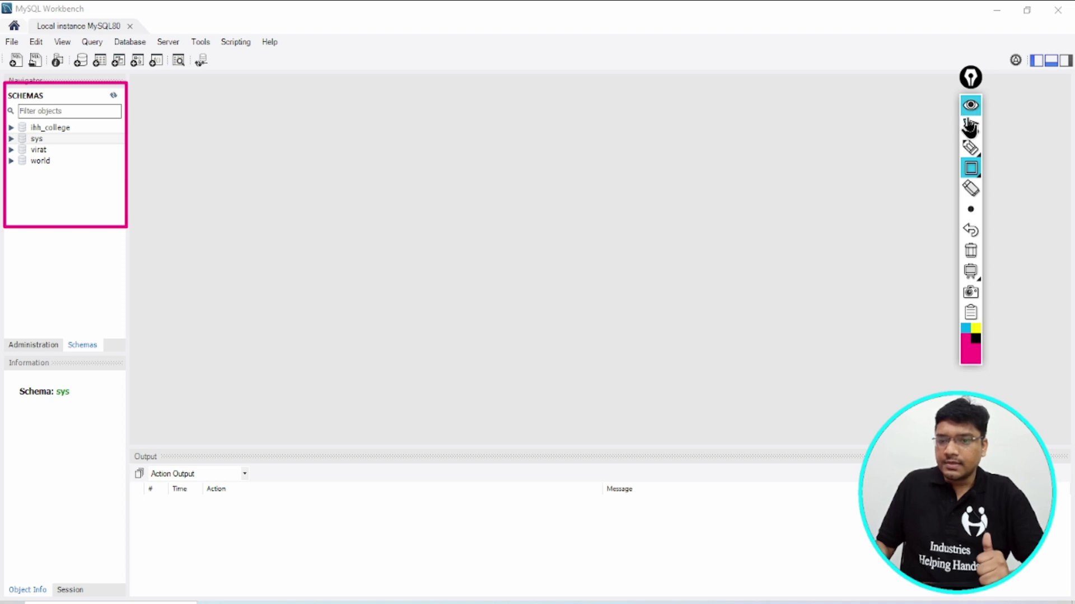
pyautogui.click(971, 127)
# Step: Start creating a new schema and name it ipl_2023_project
pyautogui.press('super+plus')
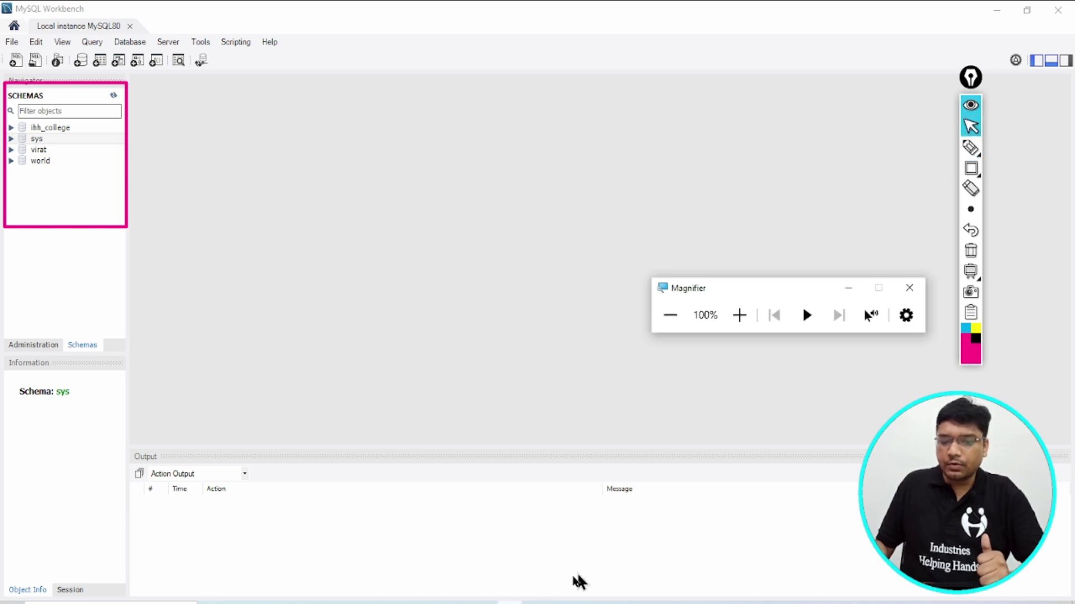
pyautogui.click(736, 321)
pyautogui.click(740, 330)
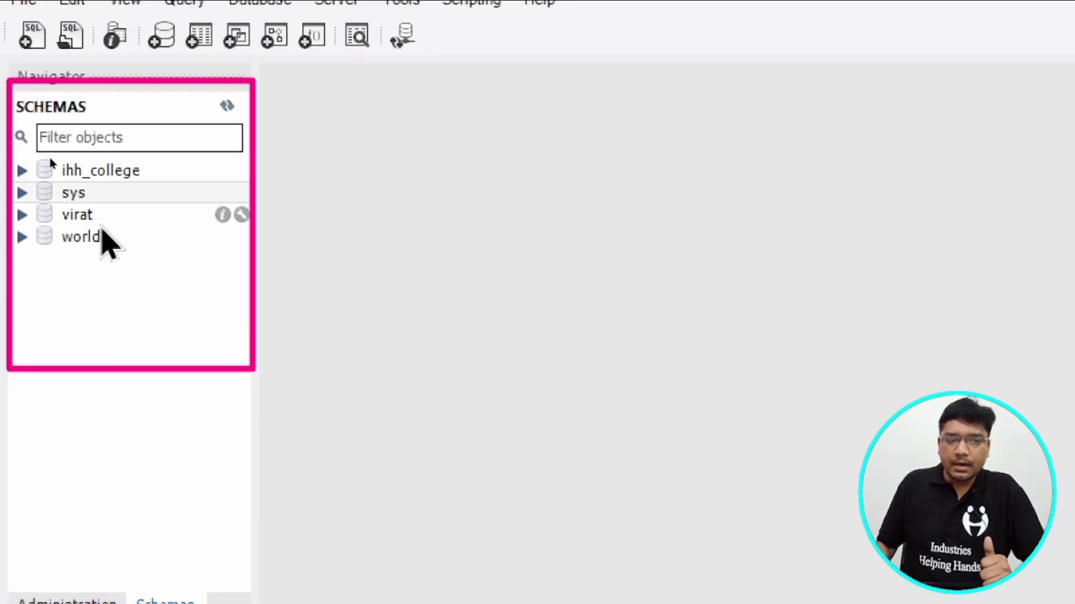
pyautogui.click(93, 162)
pyautogui.rightClick(96, 196)
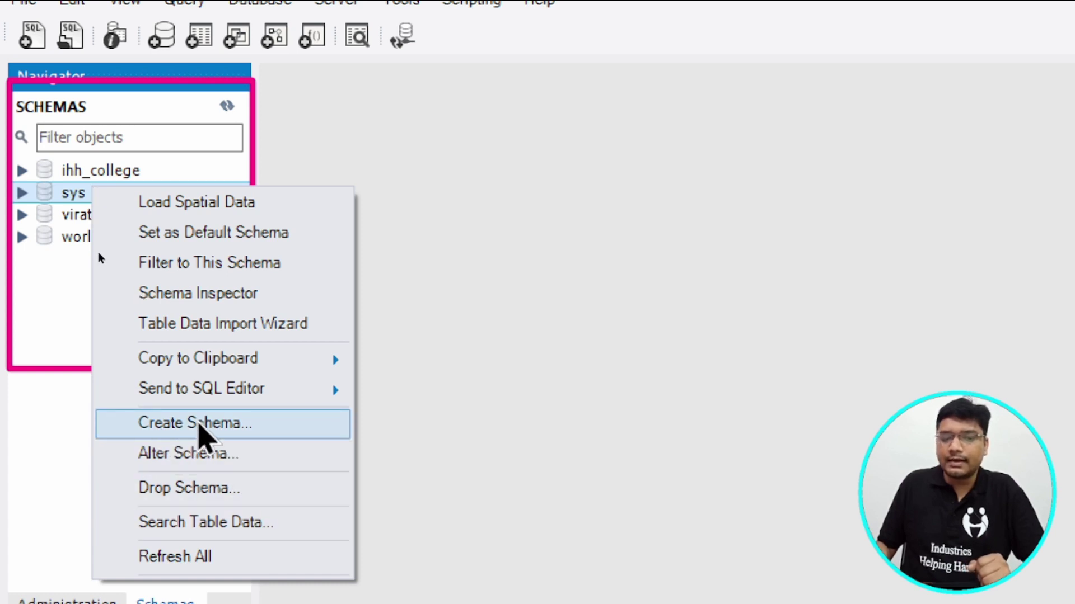
pyautogui.click(199, 425)
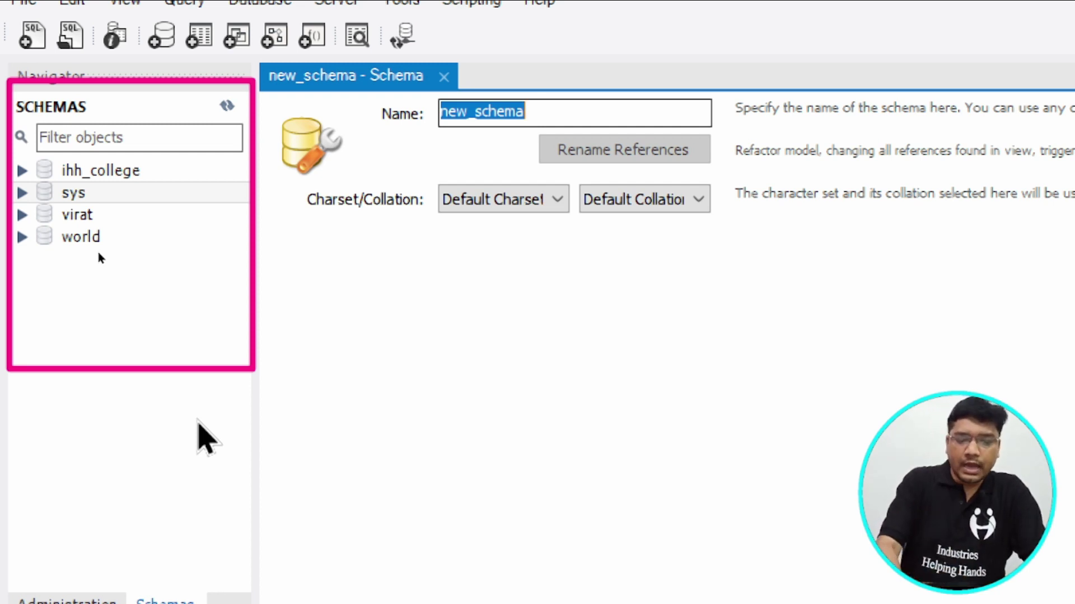
pyautogui.write('ipl')
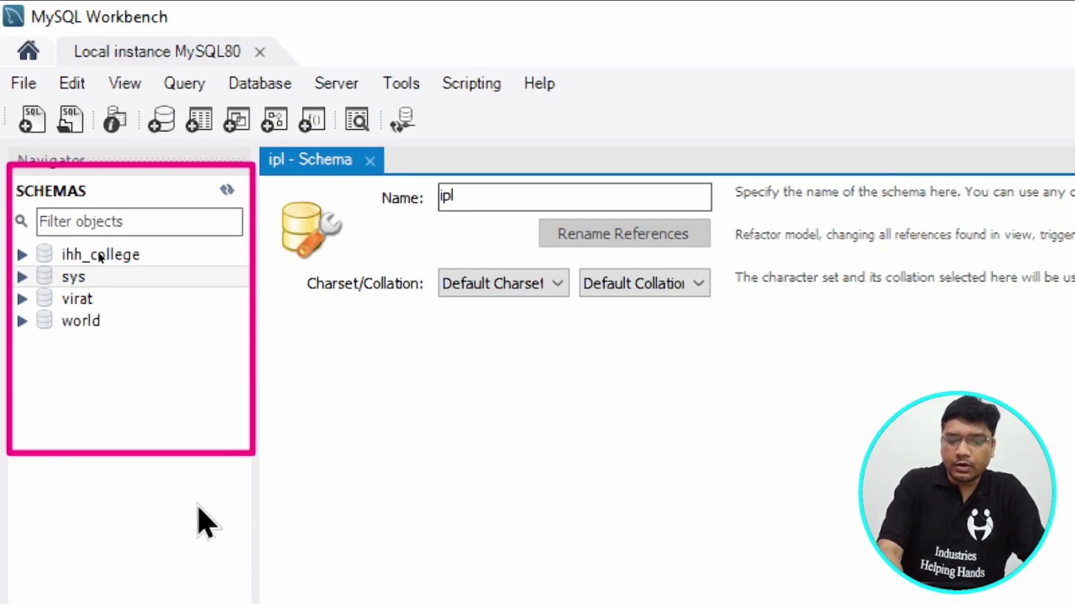
pyautogui.write('_')
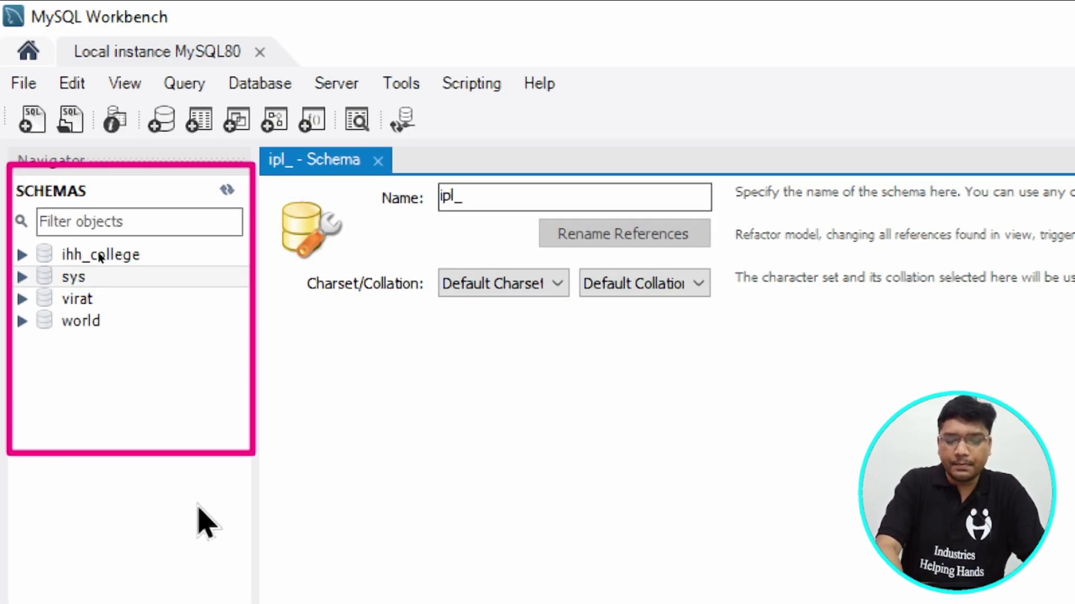
pyautogui.write('2023')
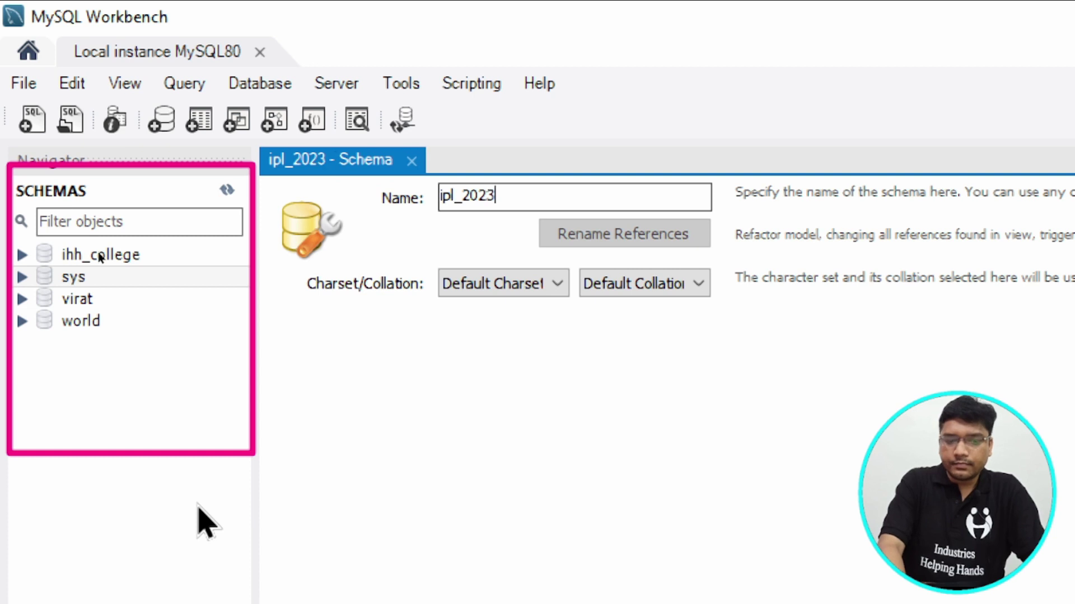
pyautogui.write('_pro')
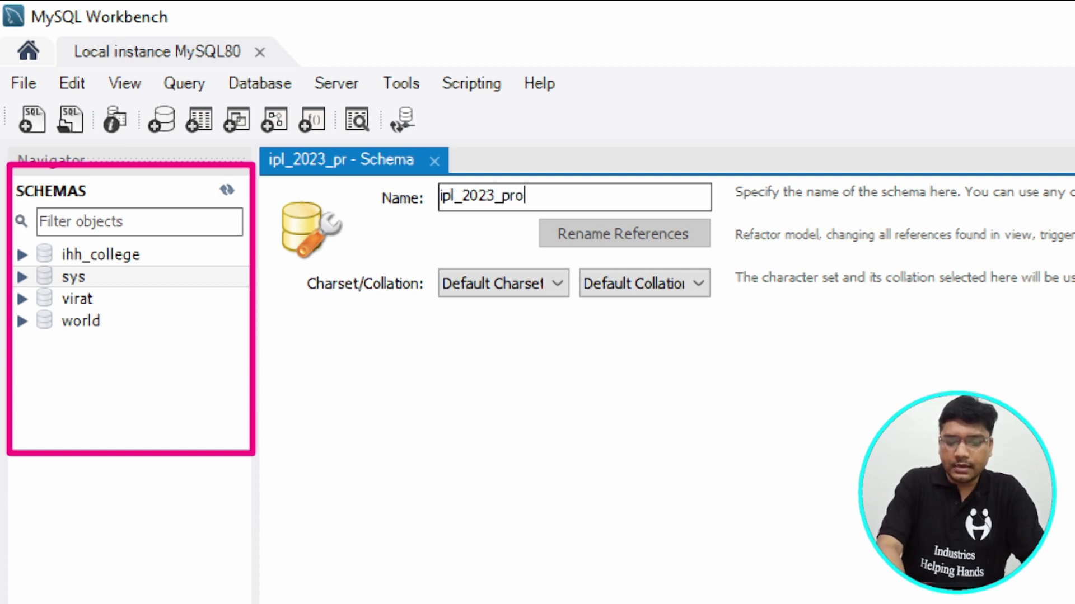
pyautogui.write('ject')
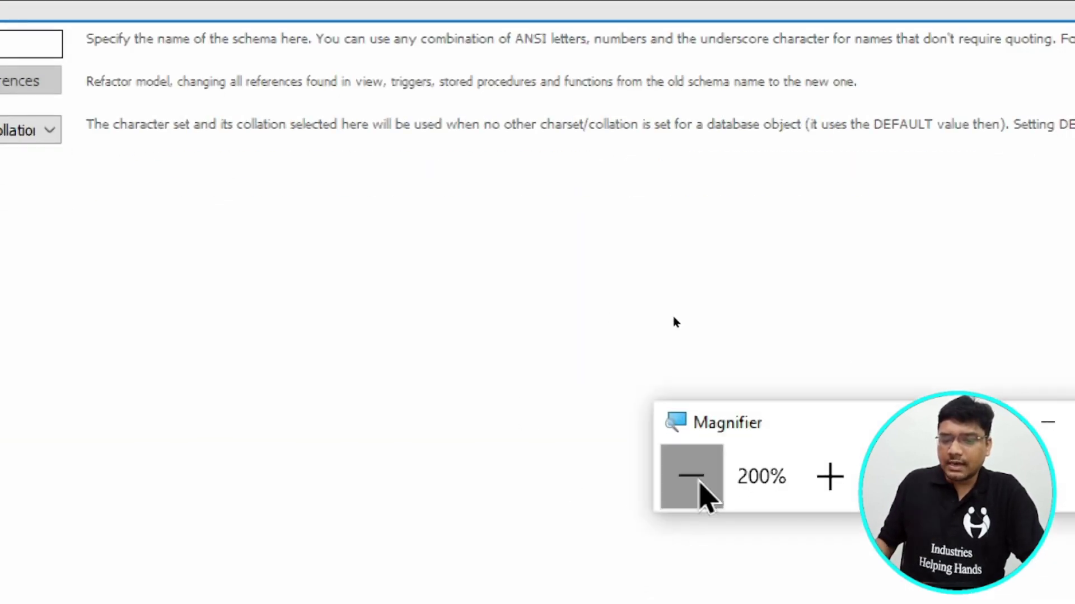
# Step: Submit the new ipl_2023_project schema to bring up its SQL script for review
pyautogui.click(697, 480)
pyautogui.moveTo(794, 295); pyautogui.dragTo(152, 324)
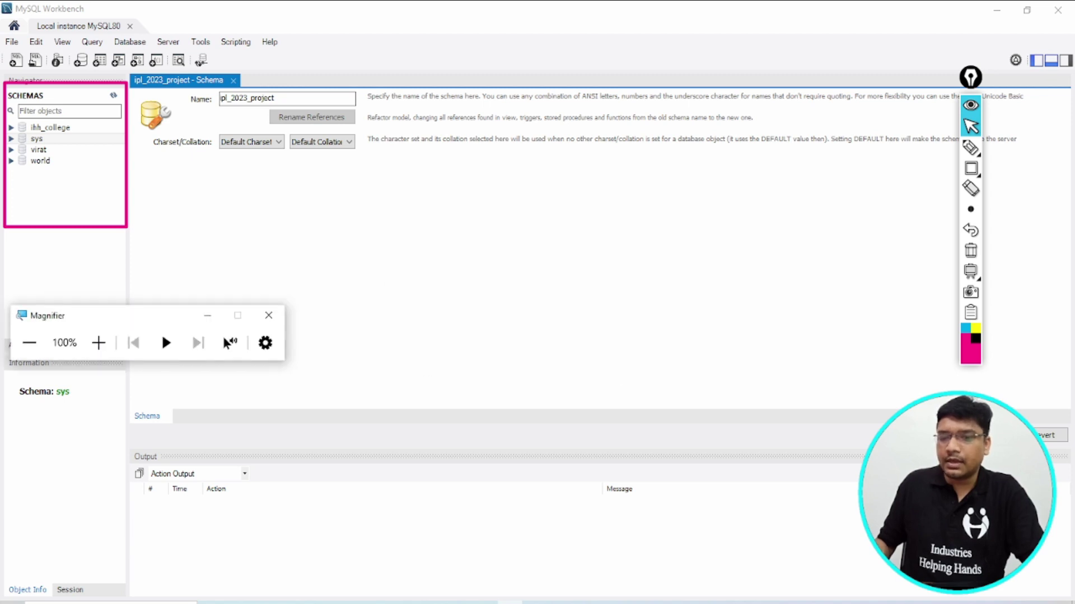
pyautogui.click(1010, 435)
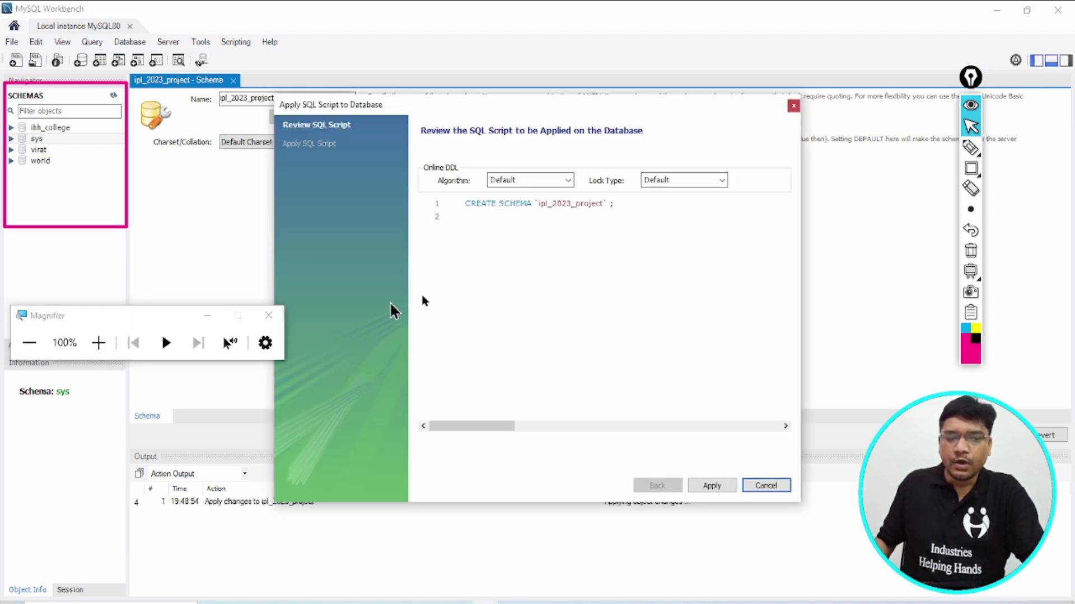
# Step: Box the CREATE SCHEMA statement with a pink annotation, and clear all annotations from the screen
pyautogui.click(971, 168)
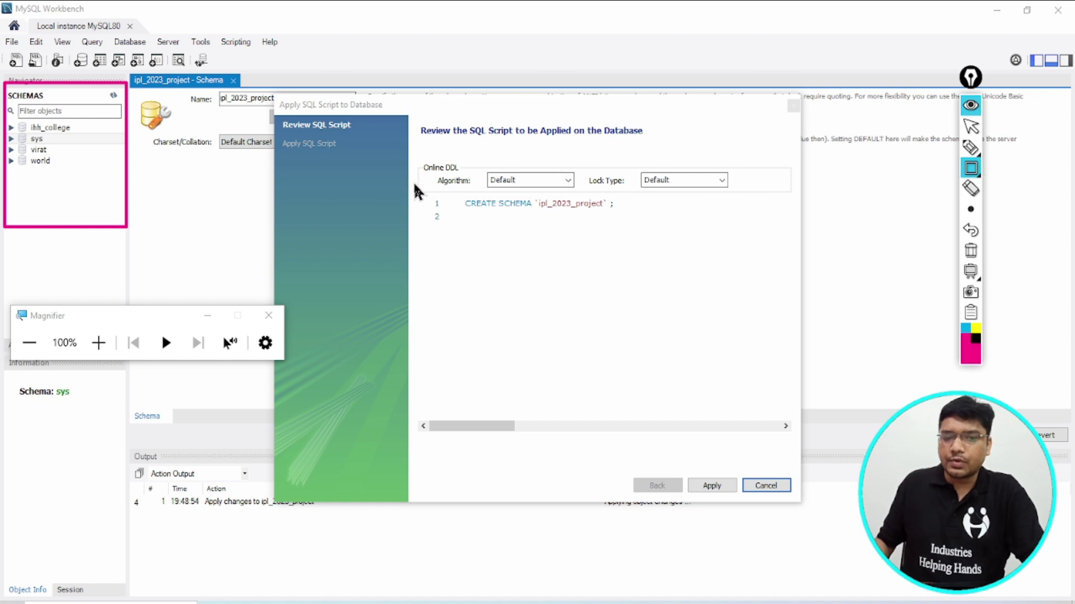
pyautogui.moveTo(413, 181); pyautogui.dragTo(680, 237)
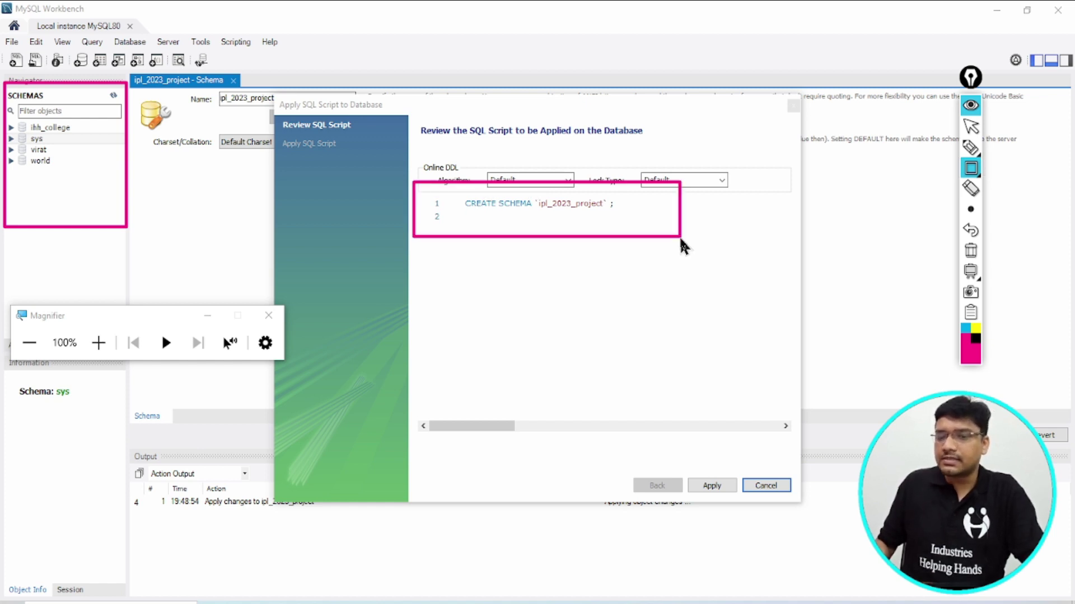
pyautogui.click(971, 253)
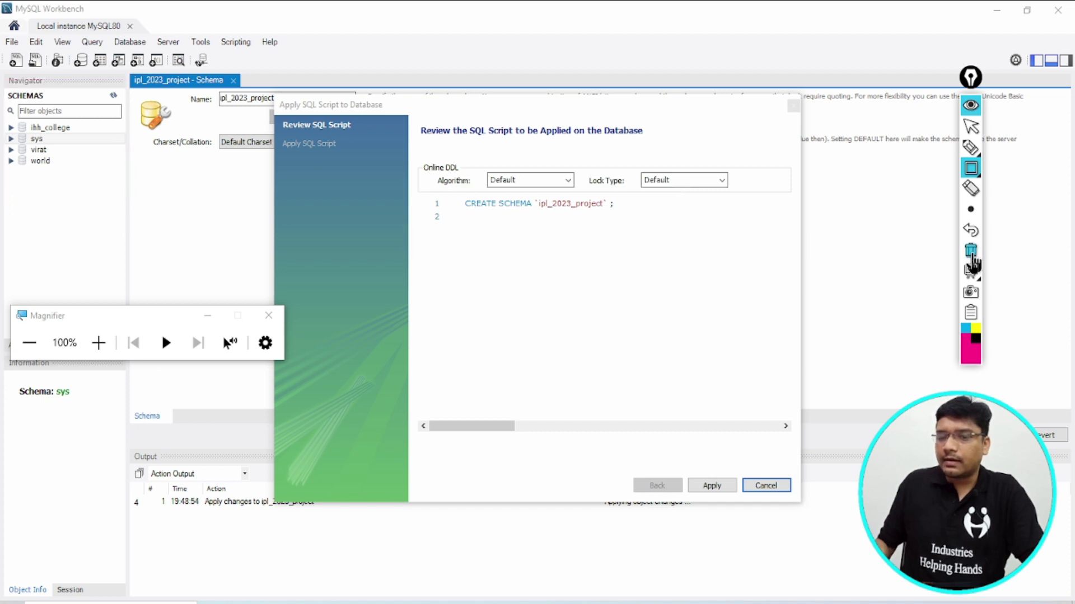
pyautogui.click(970, 126)
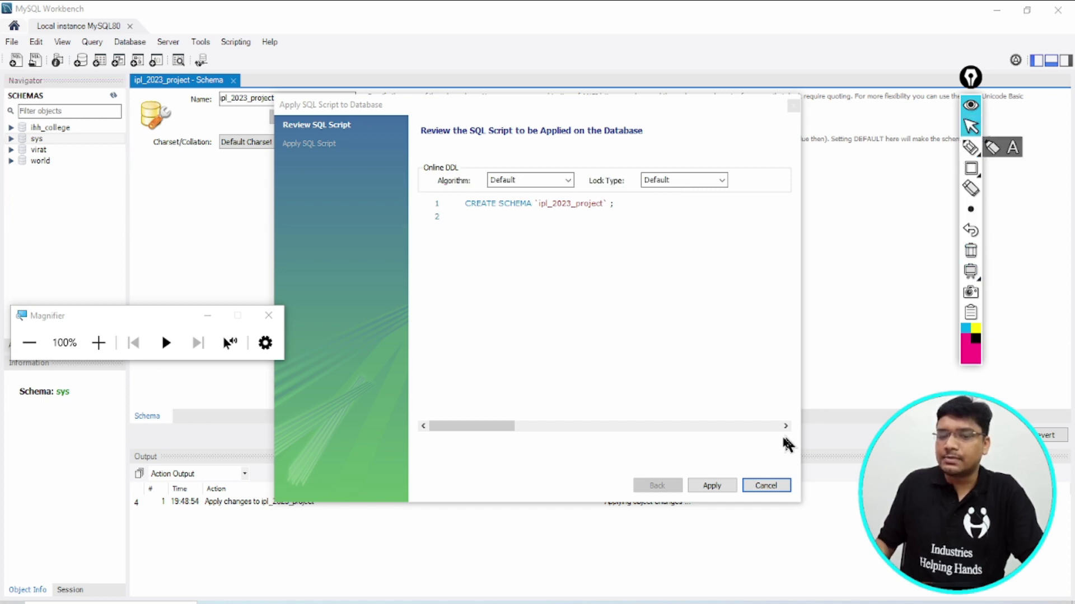
# Step: Apply the CREATE SCHEMA script to the database with default options and finish the wizard
pyautogui.click(714, 486)
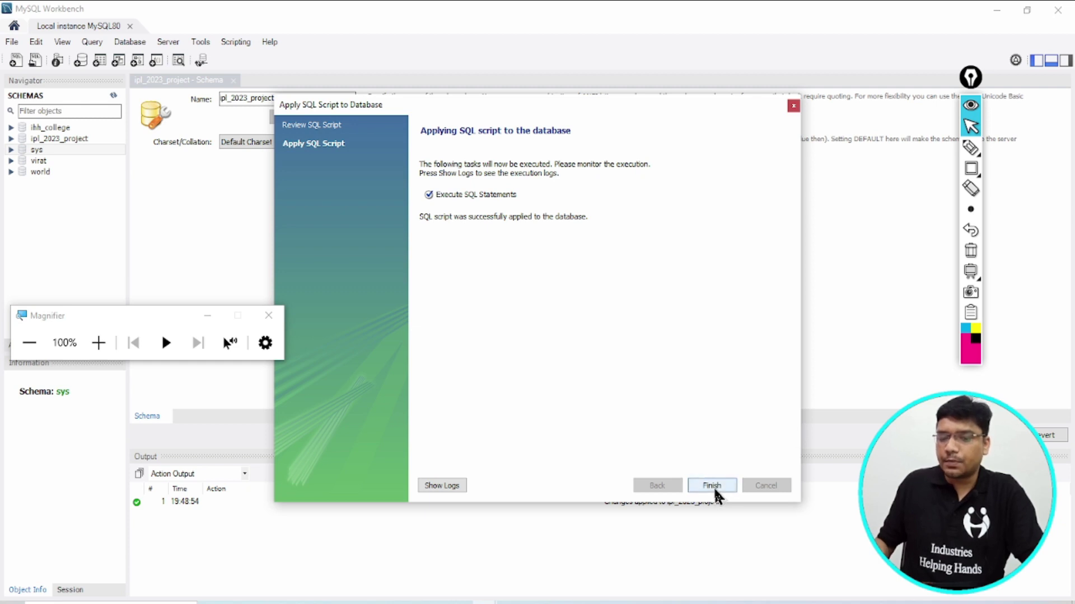
pyautogui.click(712, 486)
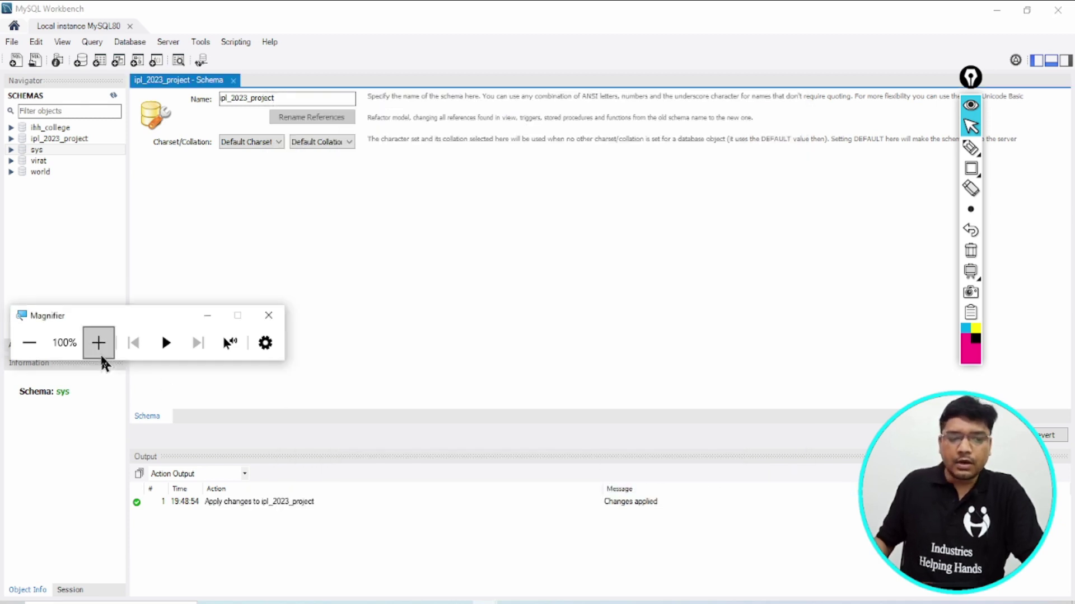
# Step: Expand ipl_2023_project in the schema list and make it the default schema
pyautogui.click(100, 353)
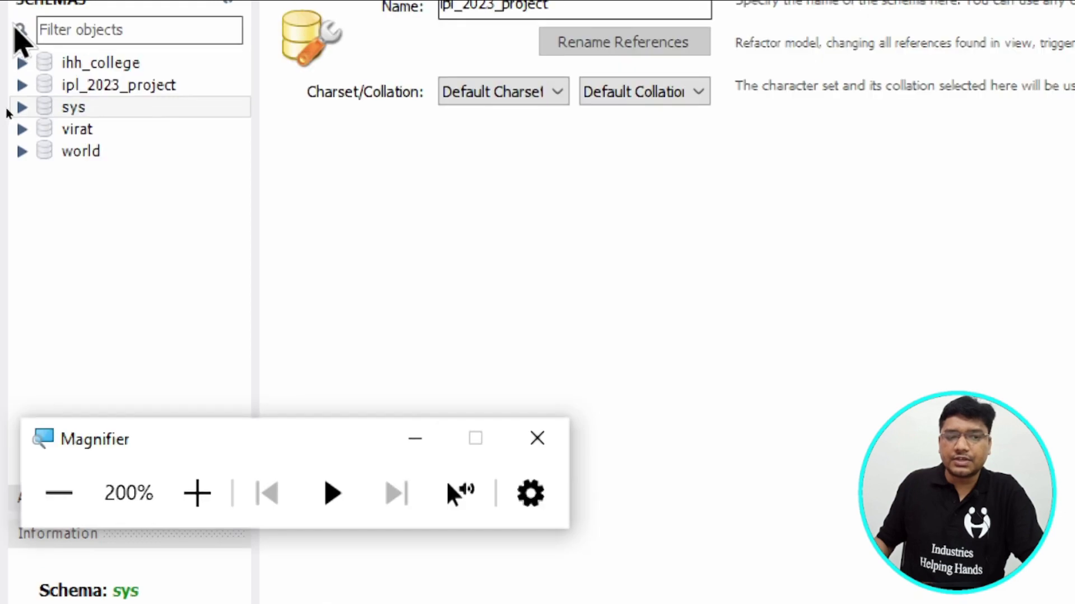
pyautogui.click(85, 91)
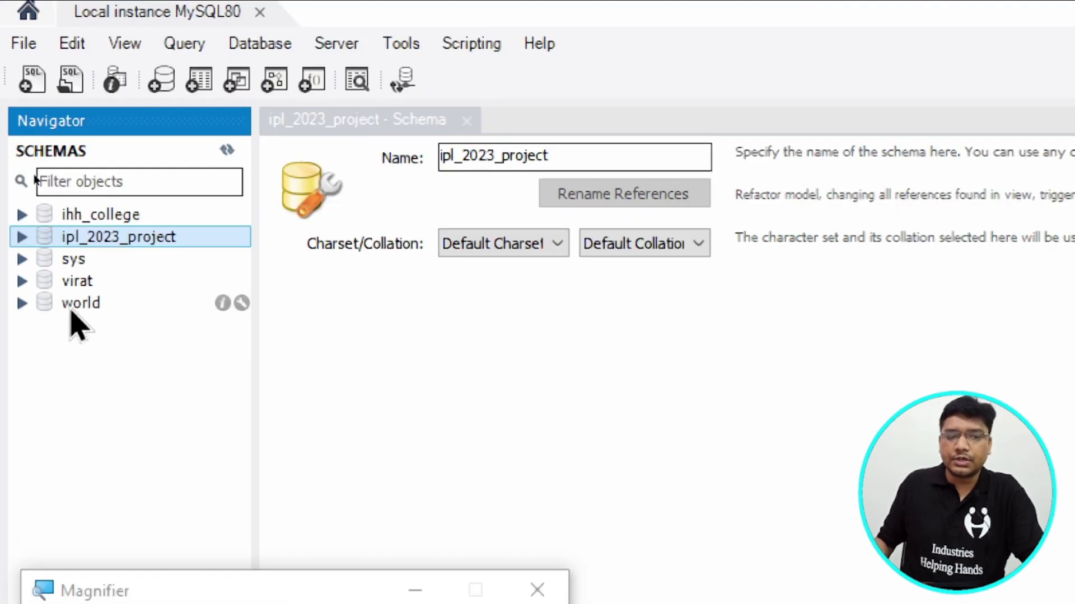
pyautogui.click(22, 237)
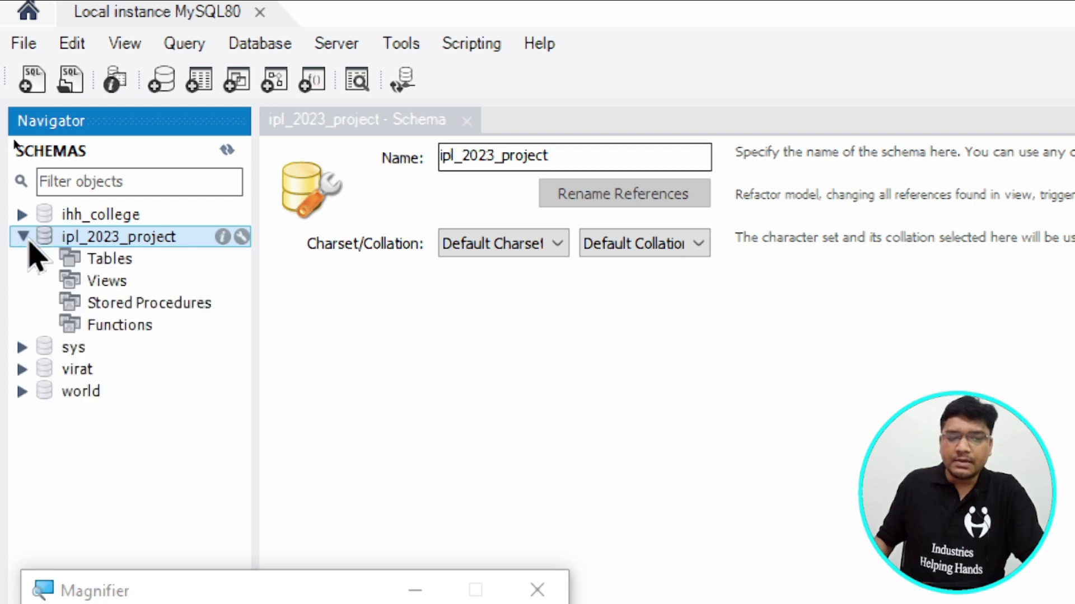
pyautogui.click(101, 264)
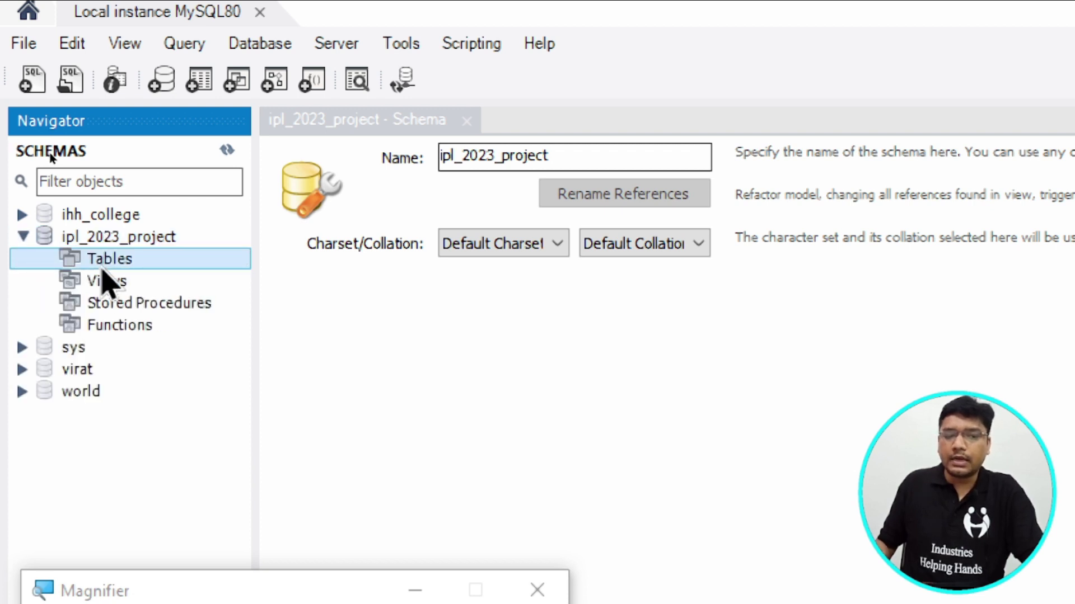
pyautogui.click(119, 241)
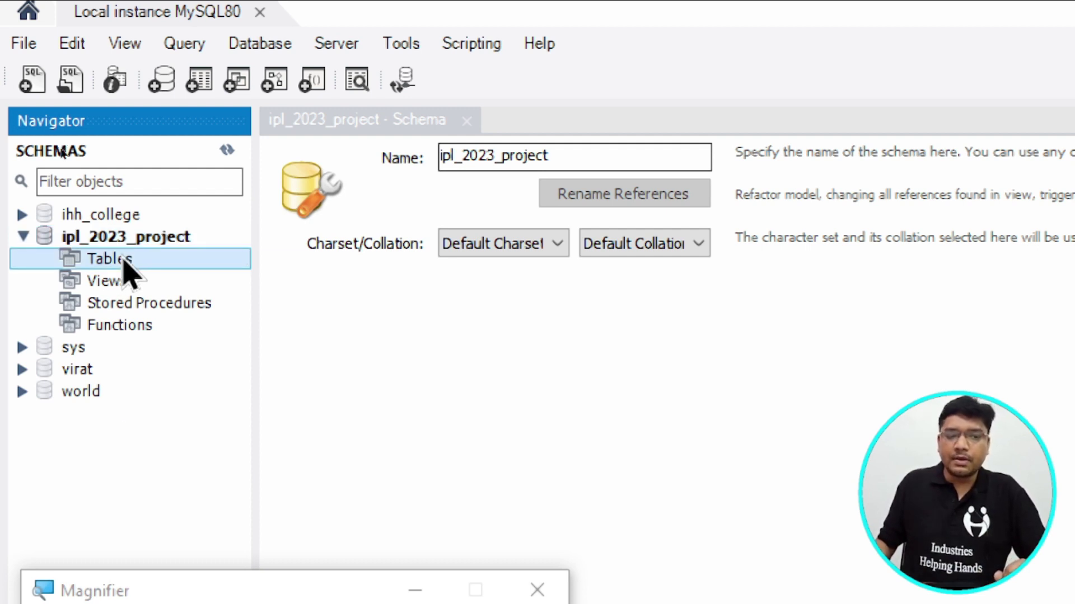
# Step: Open the Table Data Import Wizard for the tables of ipl_2023_project and move its dialog clear of the schema list
pyautogui.rightClick(127, 270)
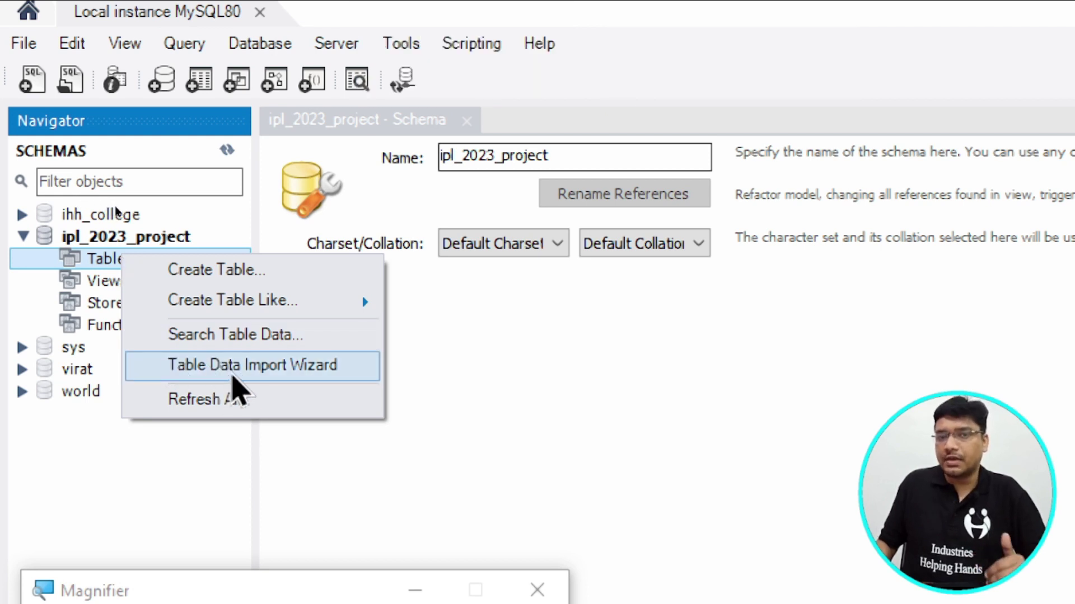
pyautogui.click(233, 373)
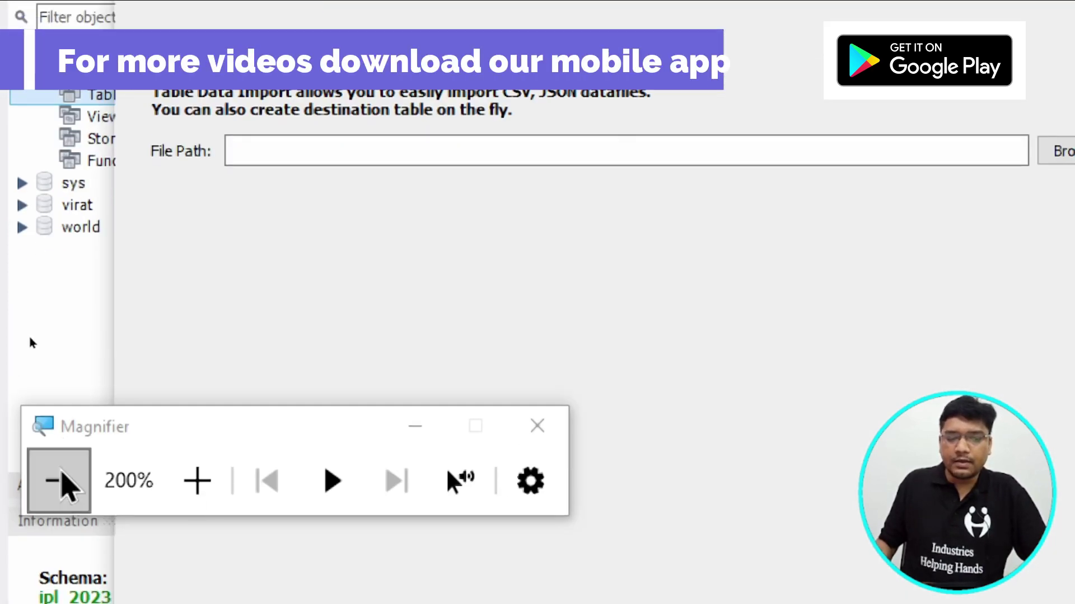
pyautogui.click(65, 479)
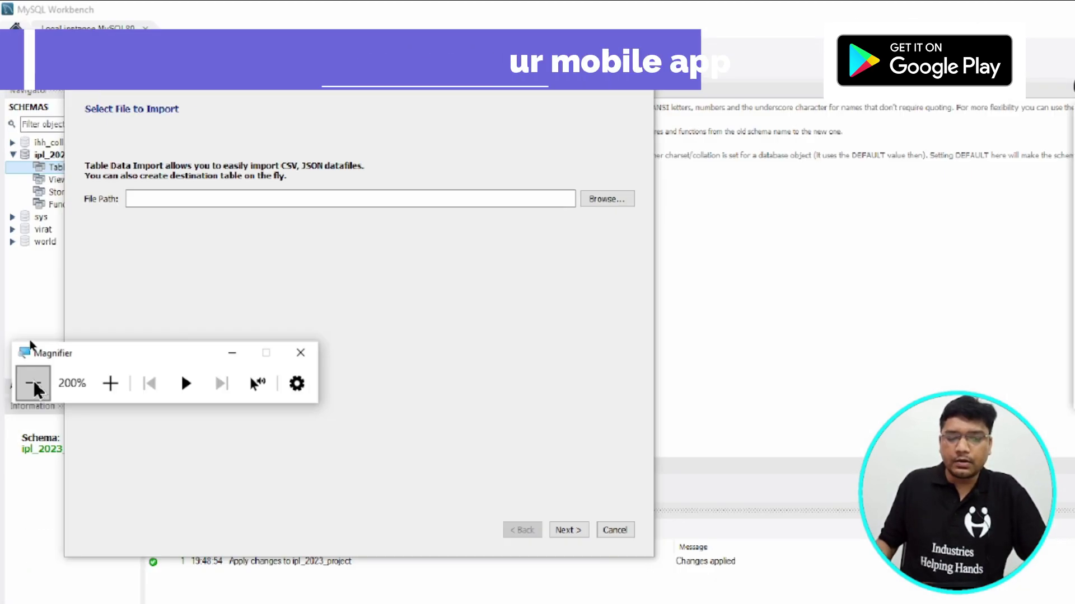
pyautogui.click(208, 316)
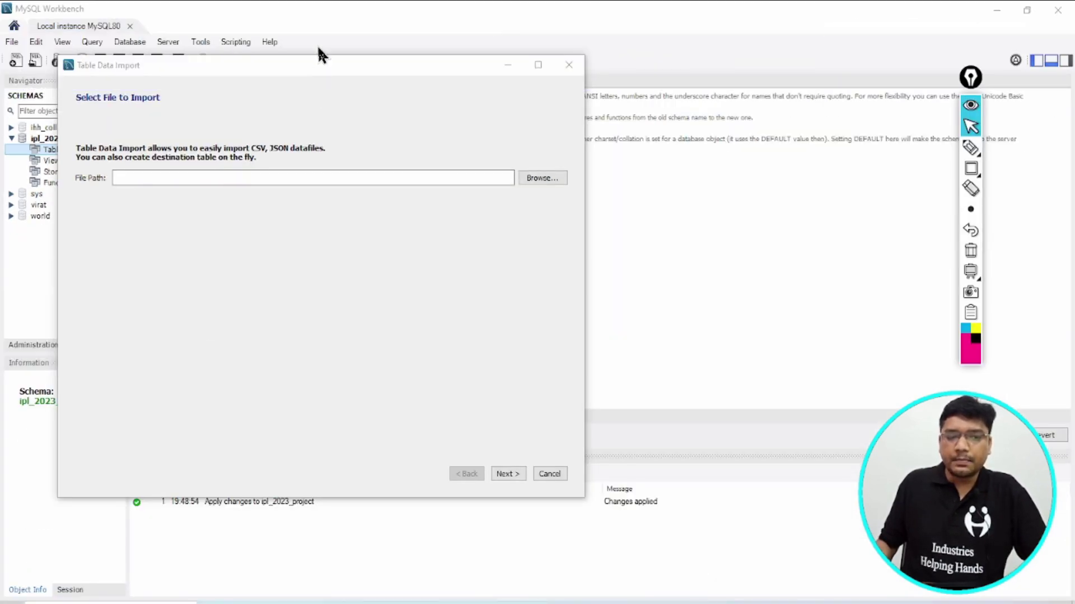
pyautogui.moveTo(315, 68); pyautogui.dragTo(580, 89)
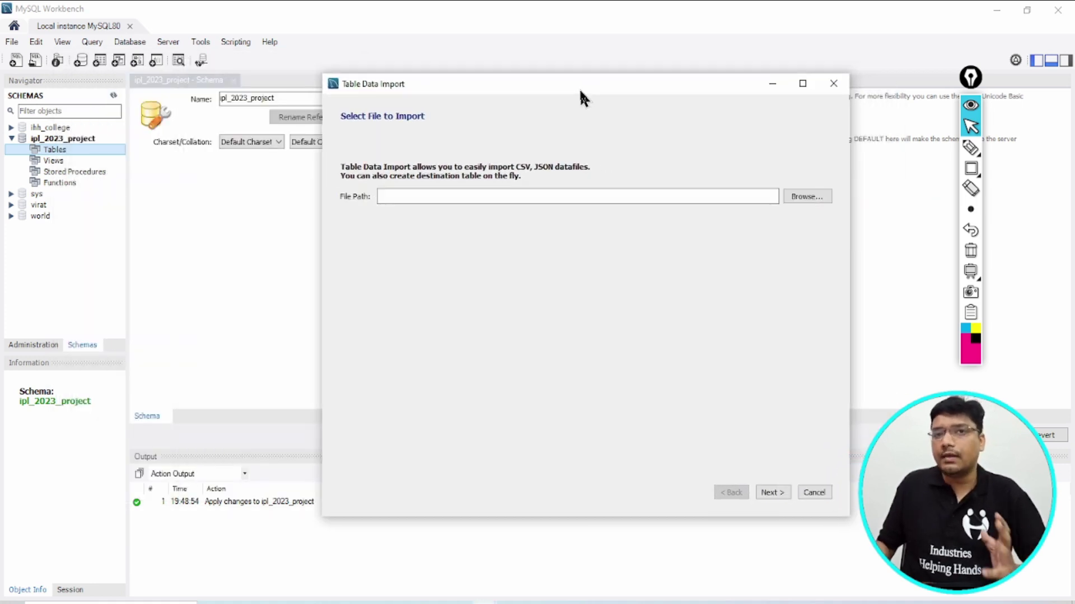
# Step: Browse for the import file and select IPL Dataset in the PowerBI_Pro_IHH folder's IPL 2023 with Python subfolder
pyautogui.click(801, 198)
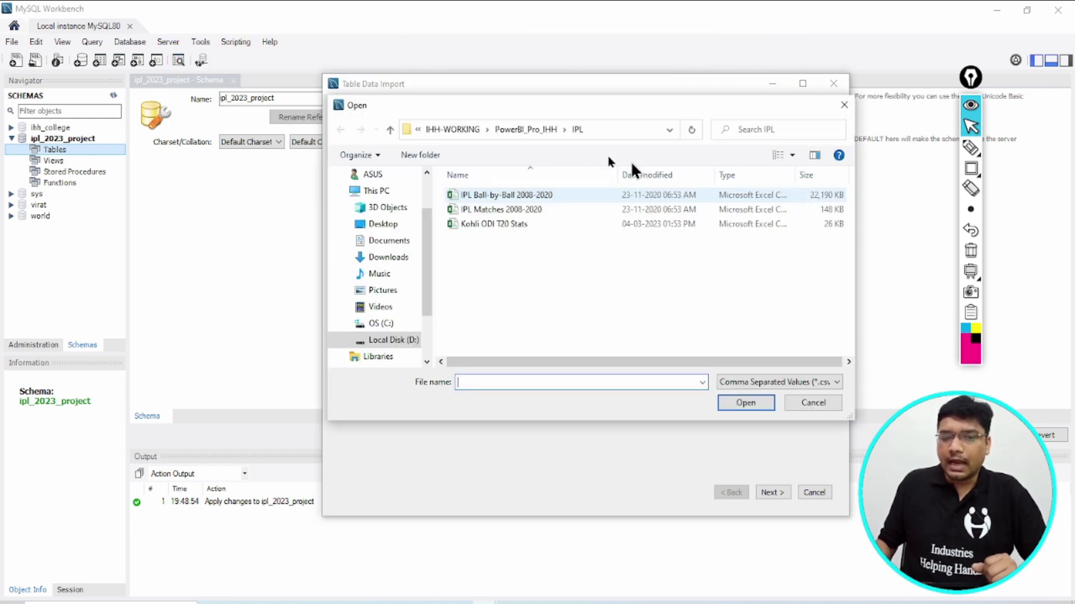
pyautogui.click(522, 136)
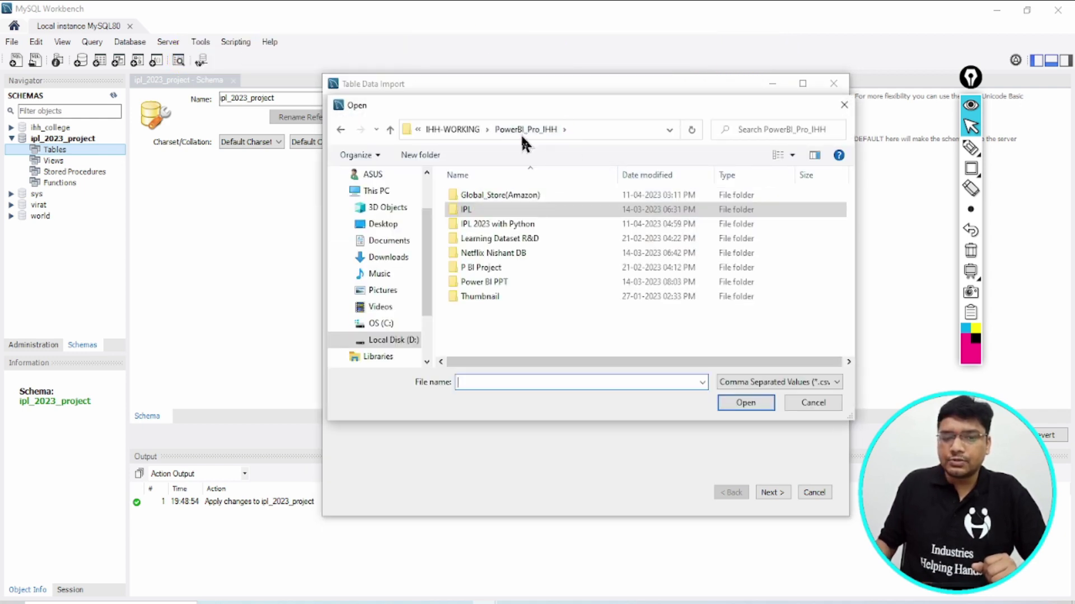
pyautogui.doubleClick(498, 221)
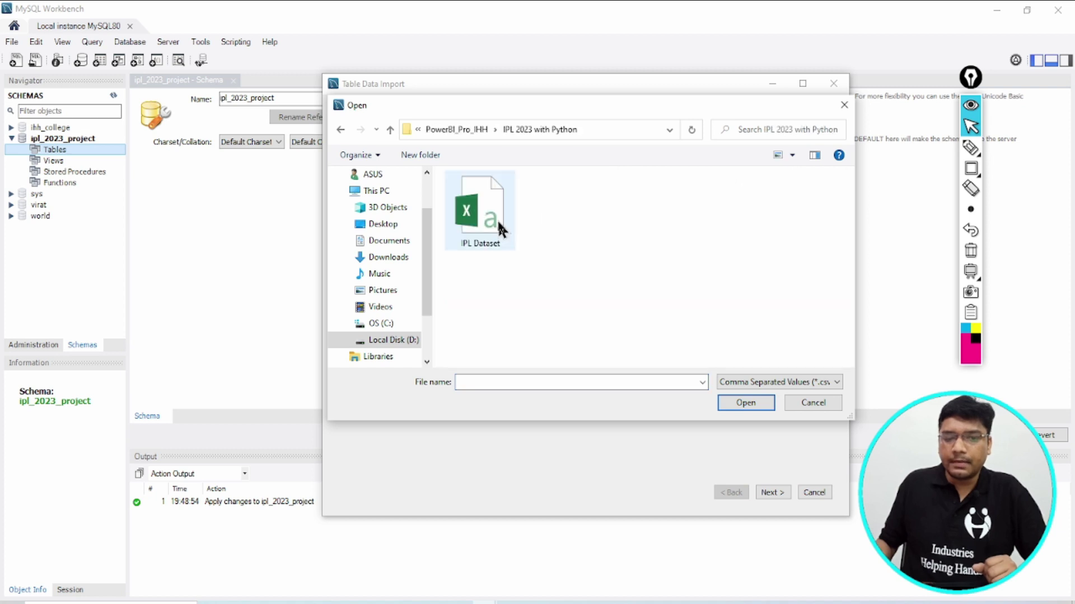
pyautogui.click(493, 214)
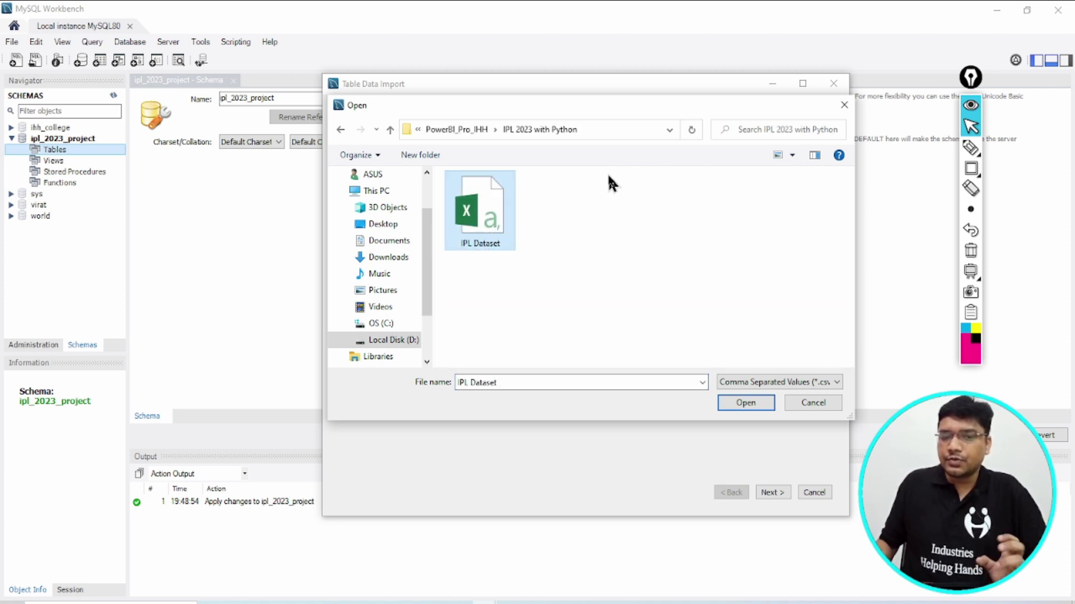
# Step: Box the CSV file type filter and the Open button with pink annotations, and clear all annotations from the screen
pyautogui.click(972, 168)
pyautogui.moveTo(697, 354)
pyautogui.mouseDown()
pyautogui.moveTo(765, 383)
pyautogui.moveTo(865, 398)
pyautogui.mouseUp()
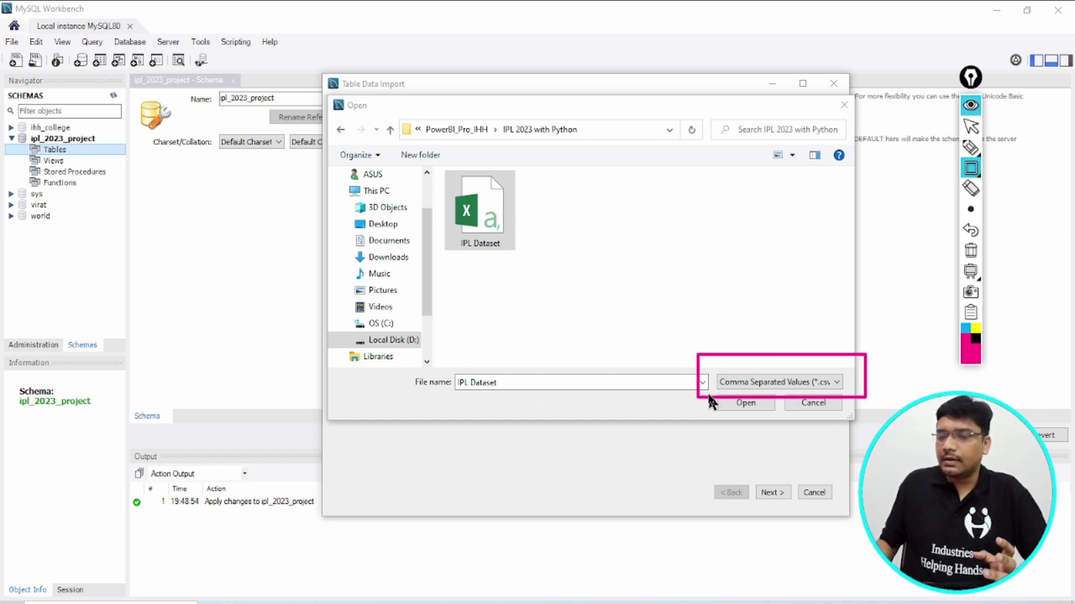
pyautogui.moveTo(708, 392); pyautogui.dragTo(778, 425)
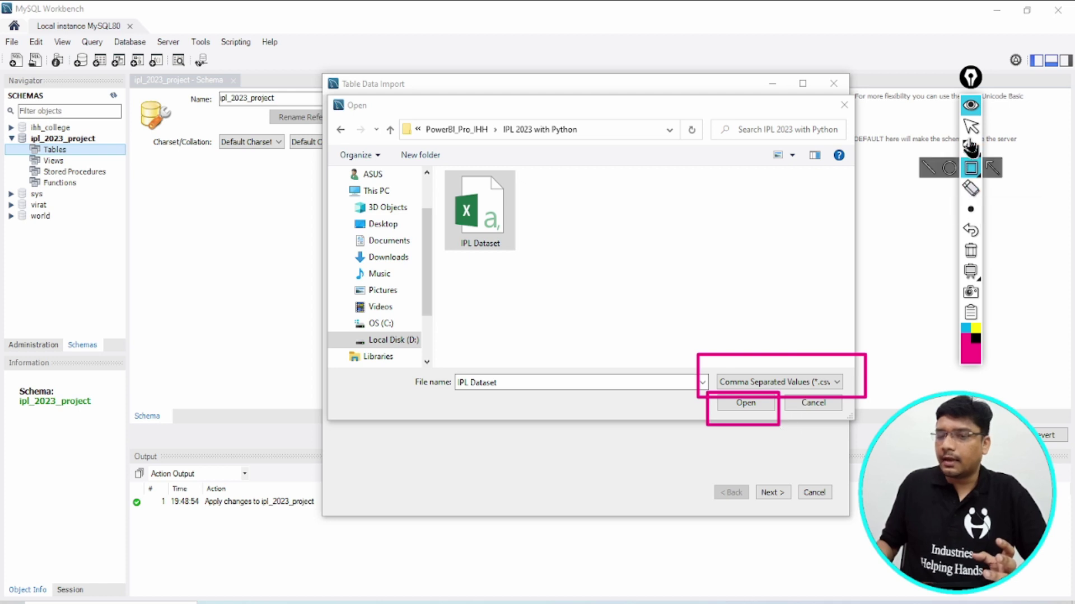
pyautogui.click(970, 126)
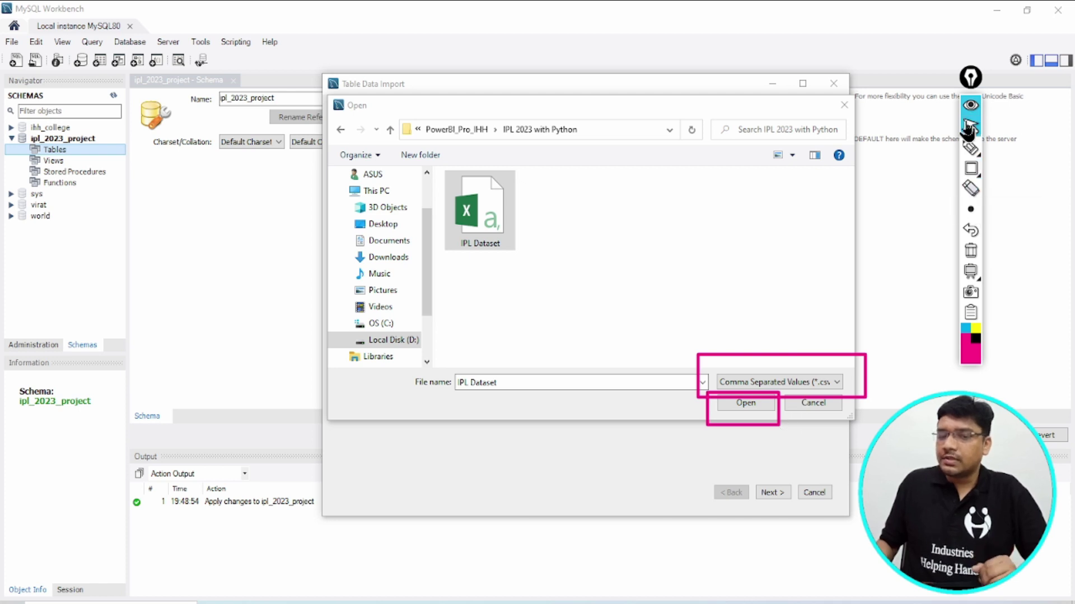
pyautogui.click(970, 250)
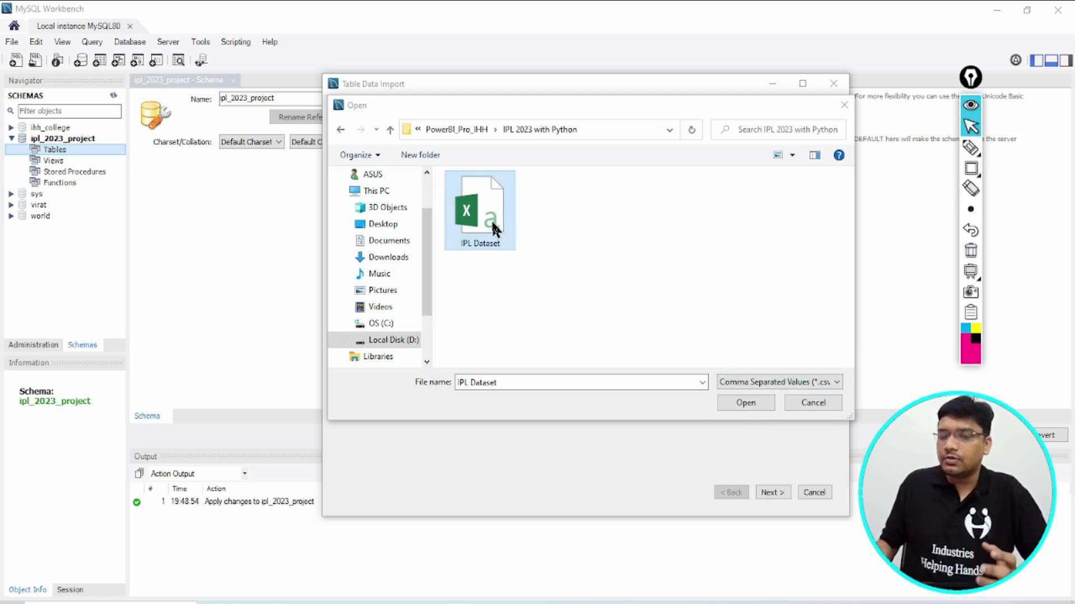
# Step: Load the IPL Dataset CSV and set the import destination to a new table named IPL Dataset in ipl_2023_project
pyautogui.click(739, 403)
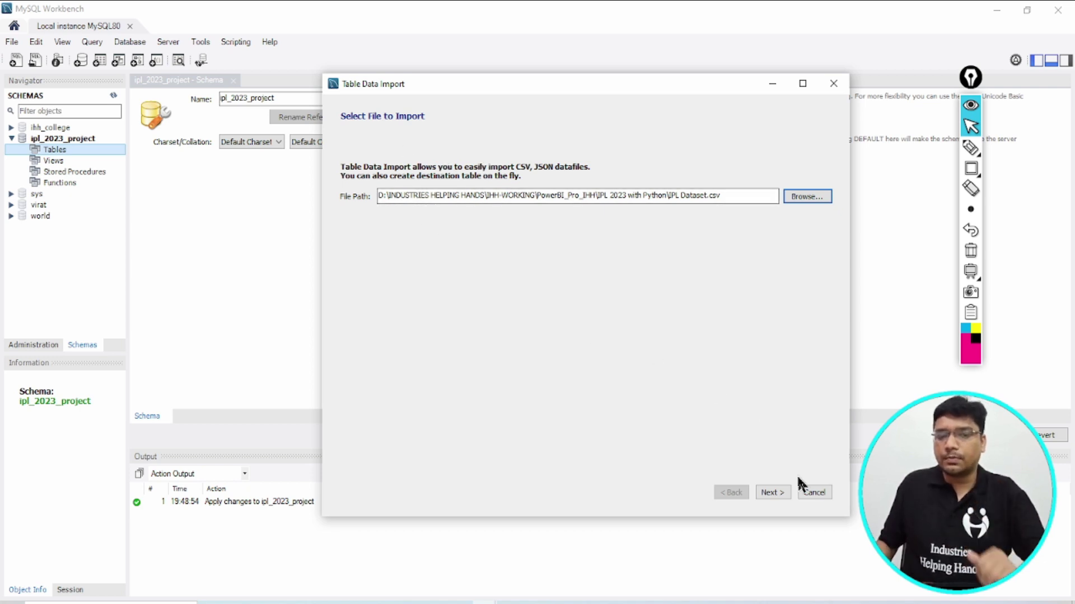
pyautogui.click(774, 493)
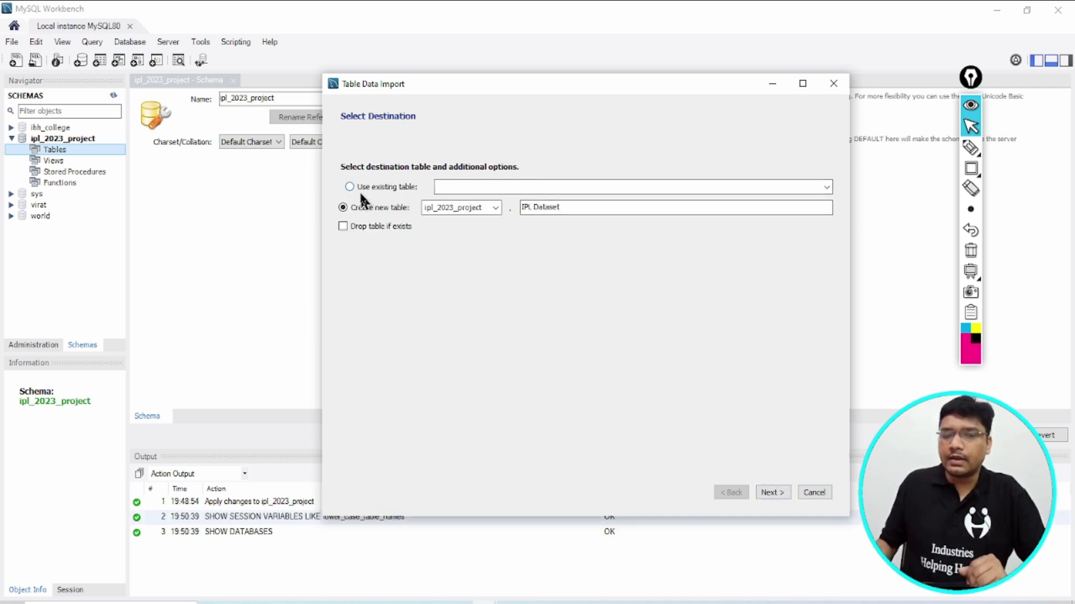
pyautogui.click(643, 211)
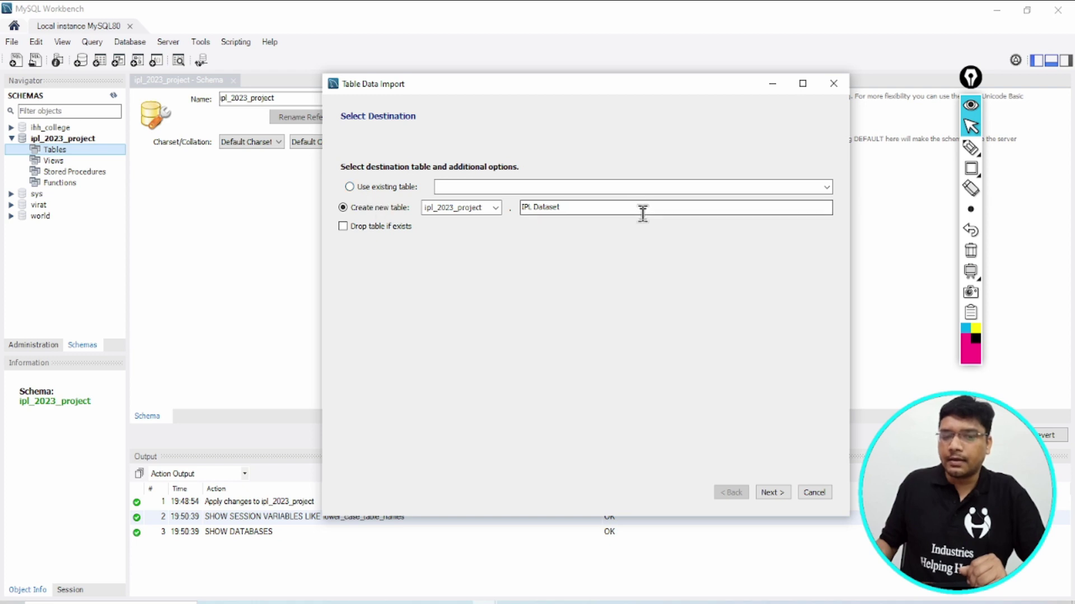
pyautogui.click(465, 208)
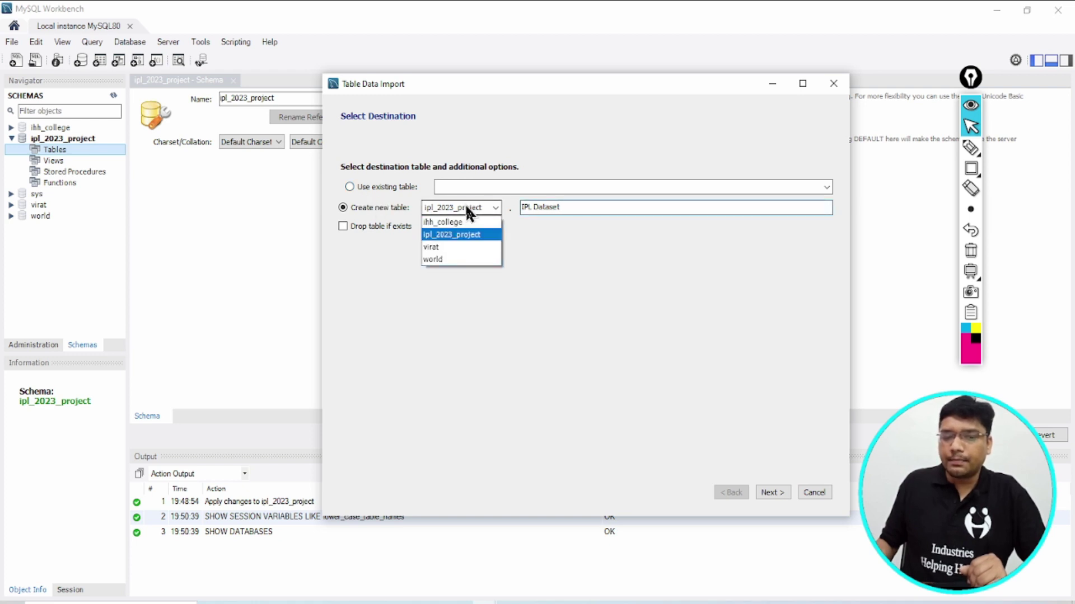
pyautogui.click(456, 235)
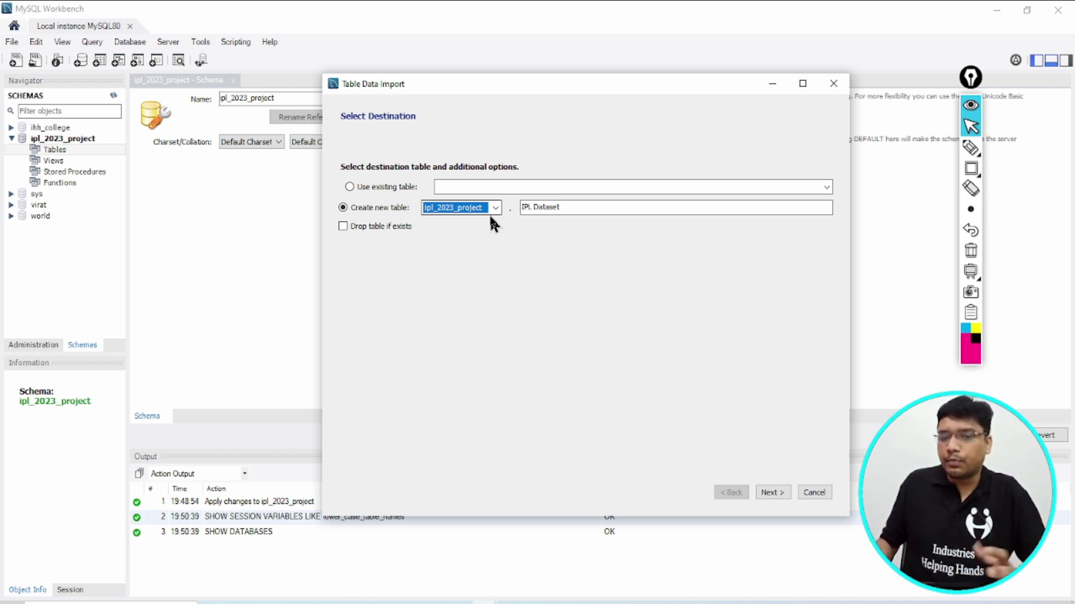
pyautogui.click(777, 498)
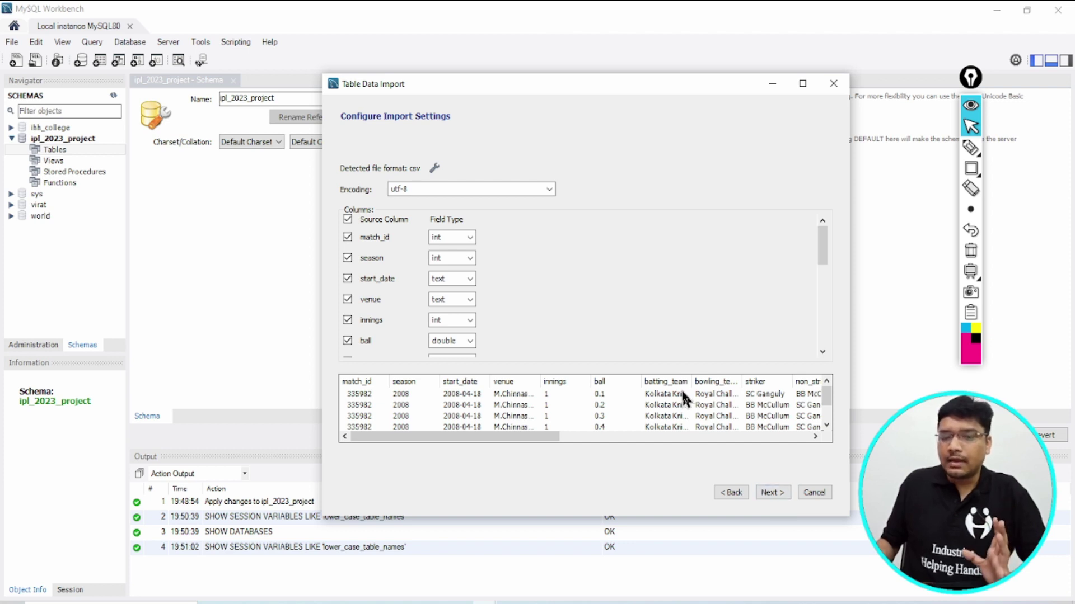
# Step: Review the data preview and accept the import settings with utf-8 encoding and the detected column types
pyautogui.scroll(-1, 682, 393)
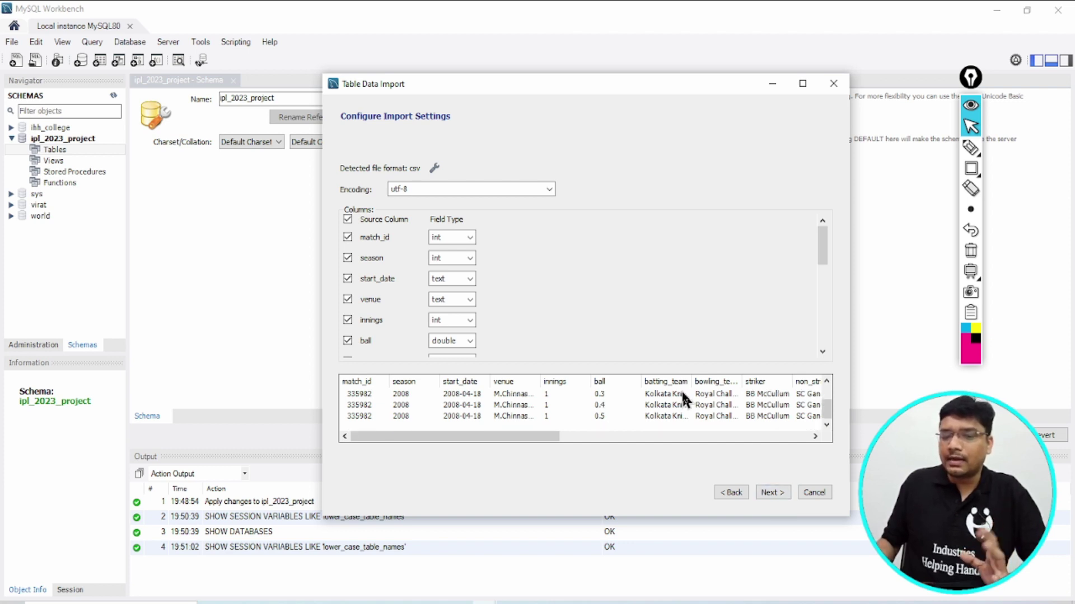
pyautogui.scroll(1, 567, 412)
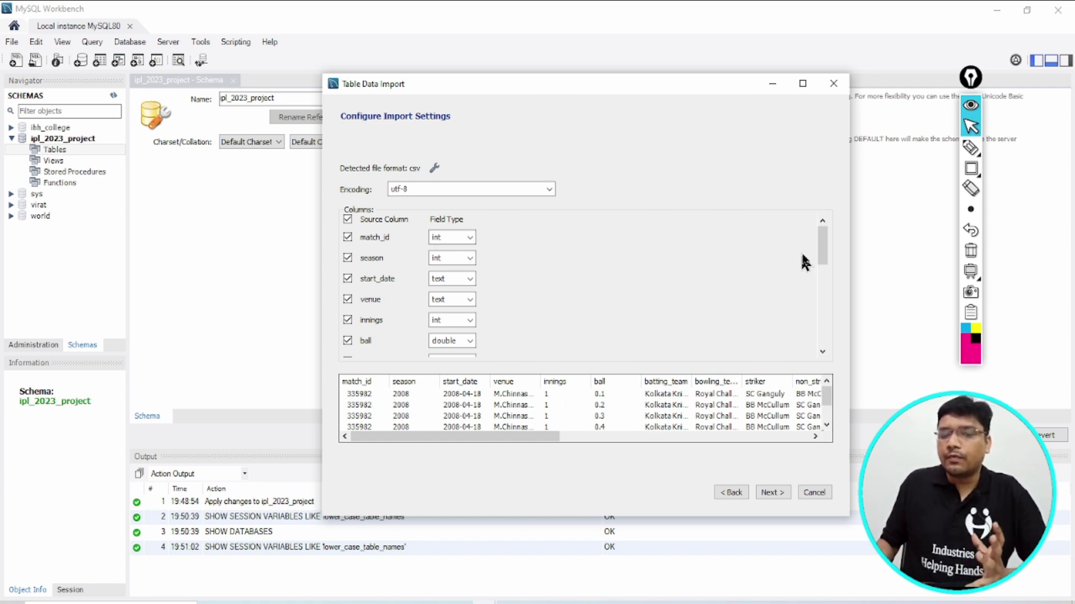
pyautogui.moveTo(823, 251)
pyautogui.mouseDown()
pyautogui.moveTo(834, 386)
pyautogui.moveTo(815, 238)
pyautogui.mouseUp()
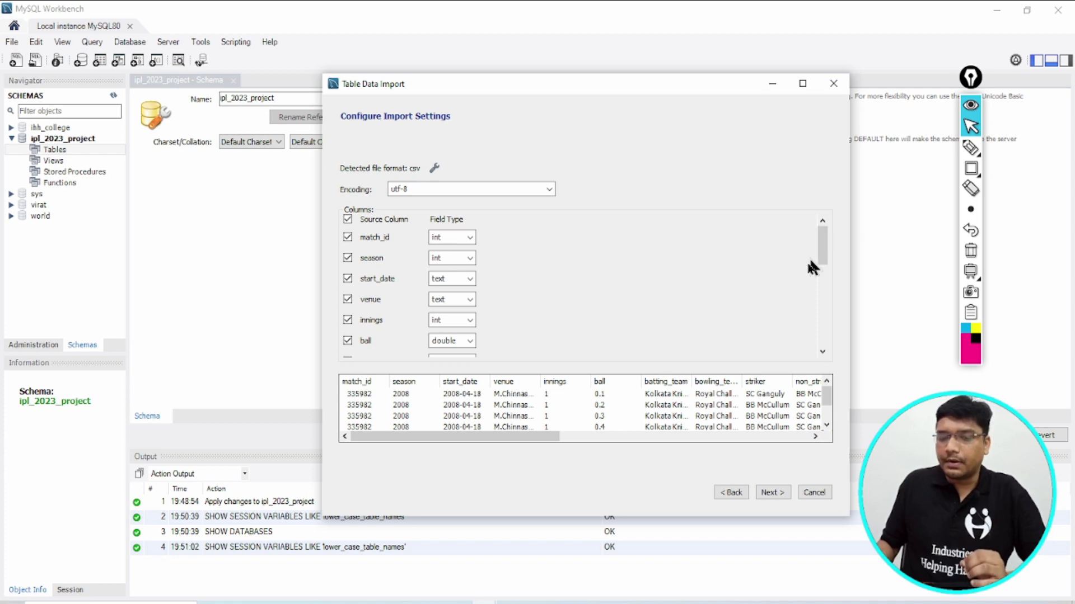
pyautogui.click(768, 493)
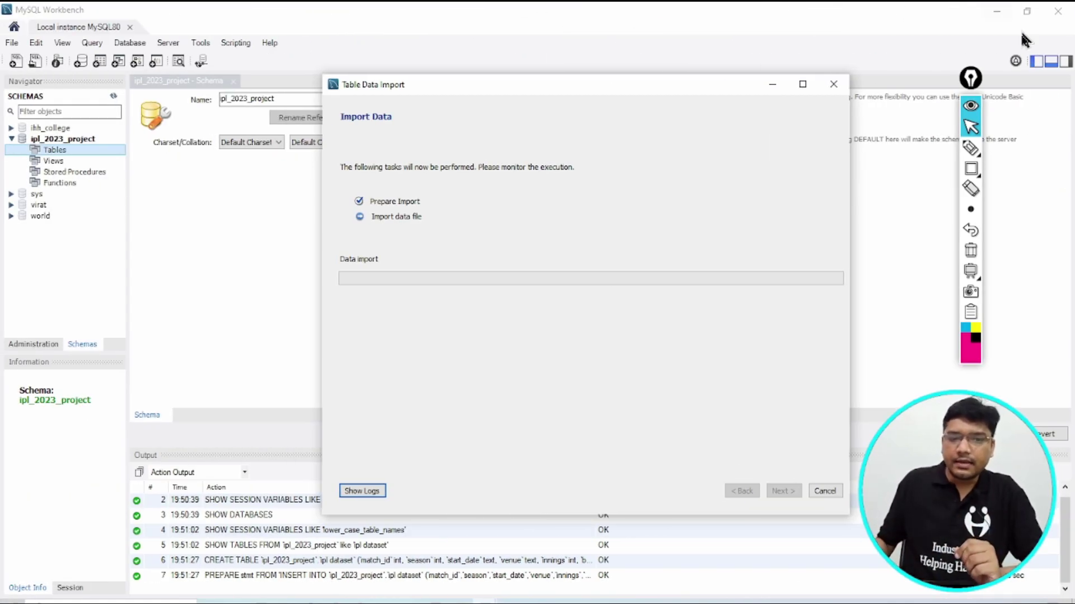
# Step: Box the Import Data heading, task list and progress bar in pink, clear the annotations and show the import logs
pyautogui.click(971, 168)
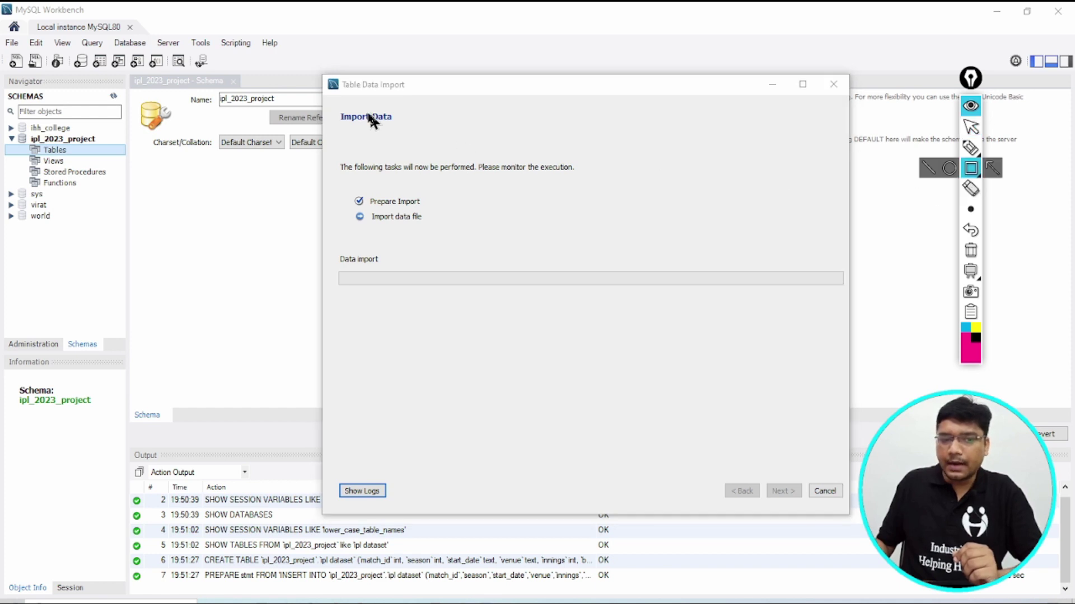
pyautogui.moveTo(332, 106); pyautogui.dragTo(437, 148)
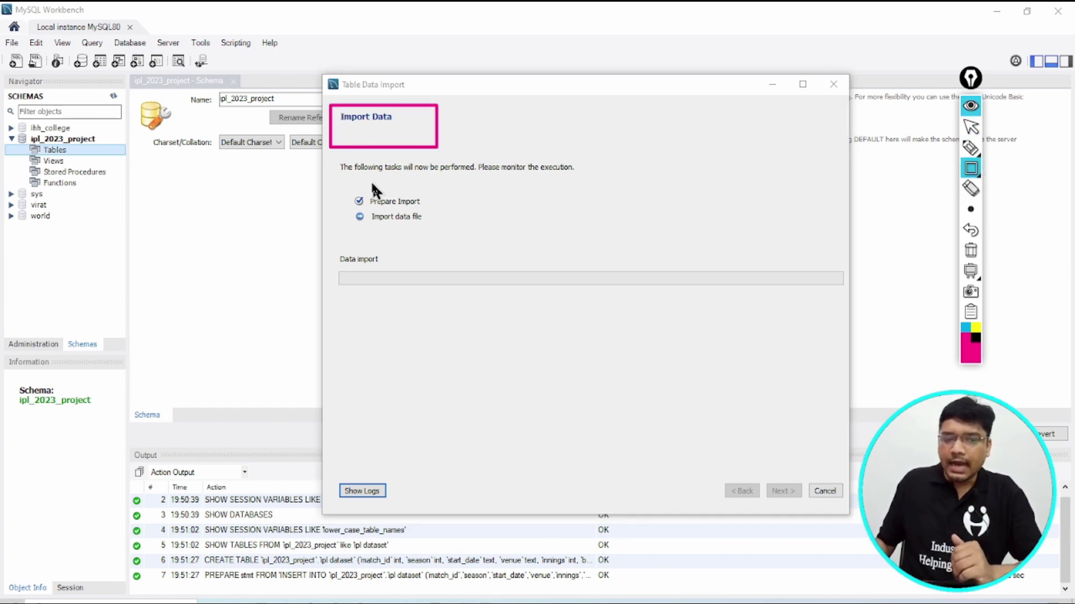
pyautogui.moveTo(341, 190); pyautogui.dragTo(451, 233)
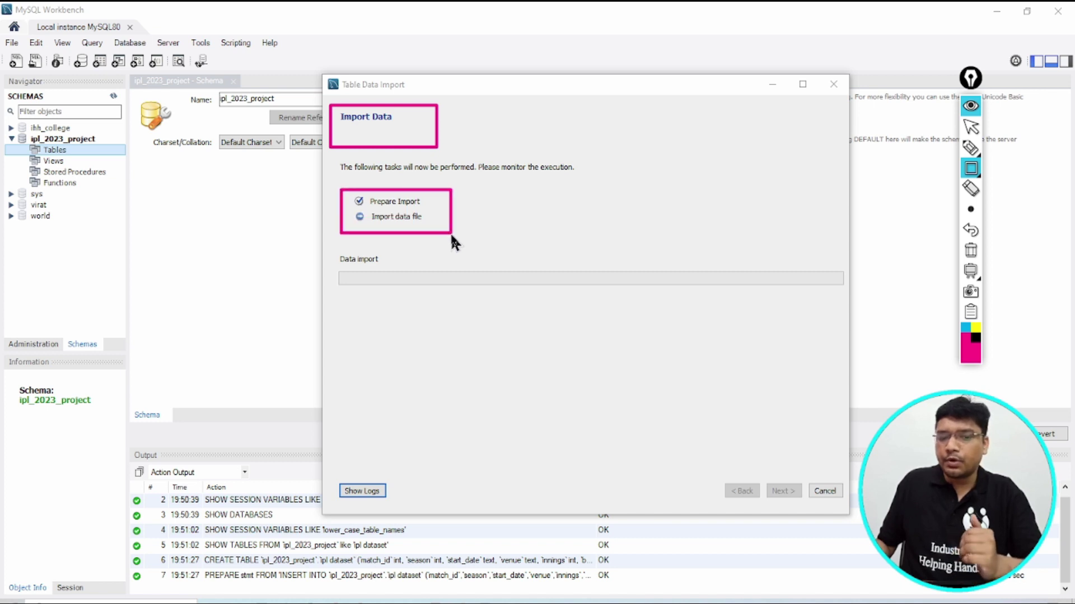
pyautogui.moveTo(323, 246)
pyautogui.mouseDown()
pyautogui.moveTo(367, 271)
pyautogui.moveTo(850, 311)
pyautogui.mouseUp()
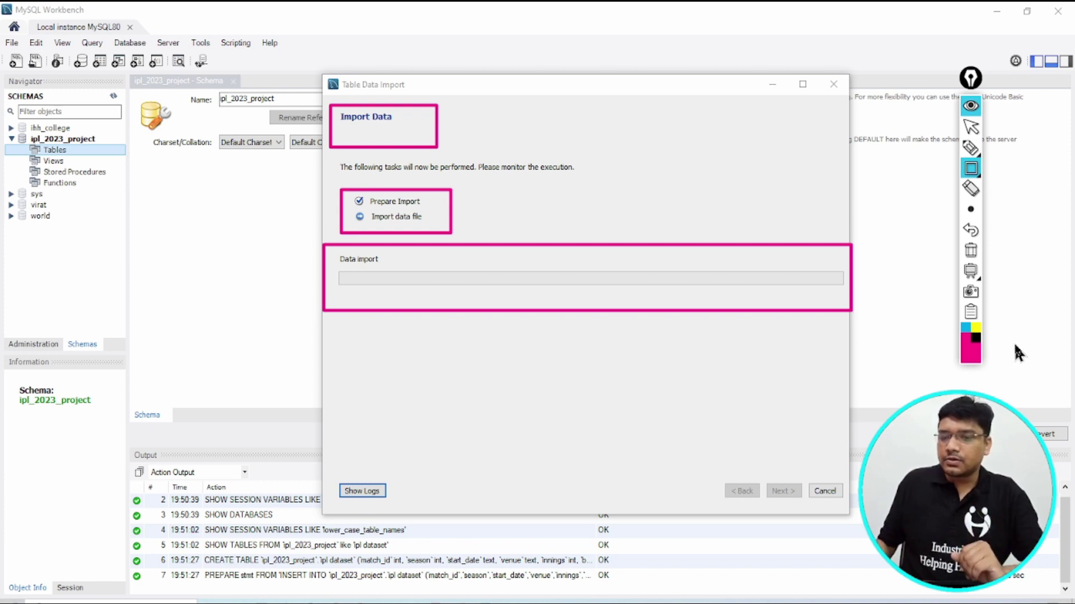
pyautogui.click(971, 251)
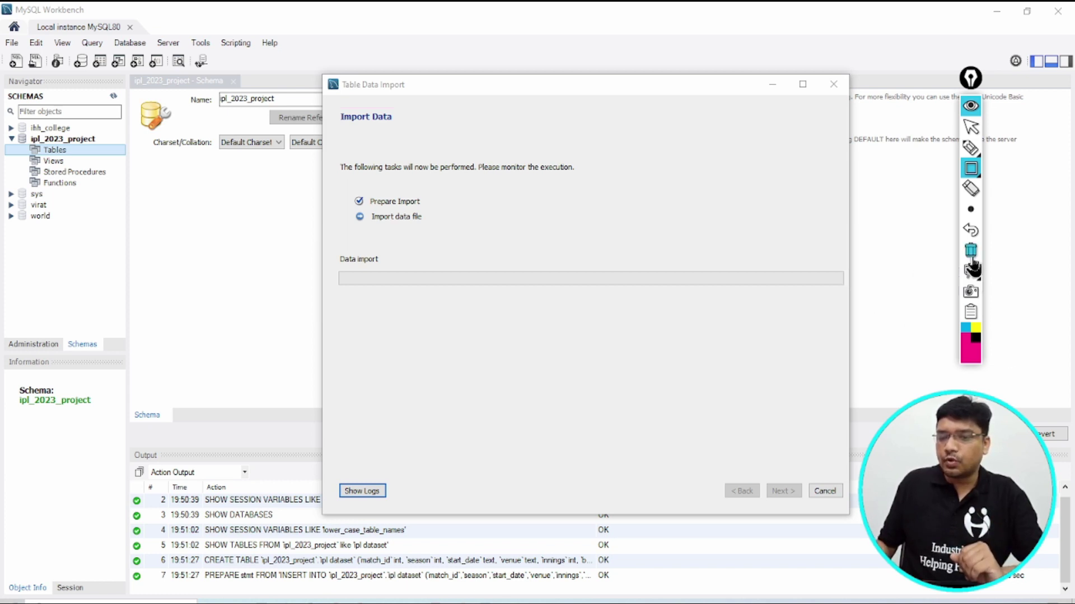
pyautogui.moveTo(970, 205)
pyautogui.click(971, 126)
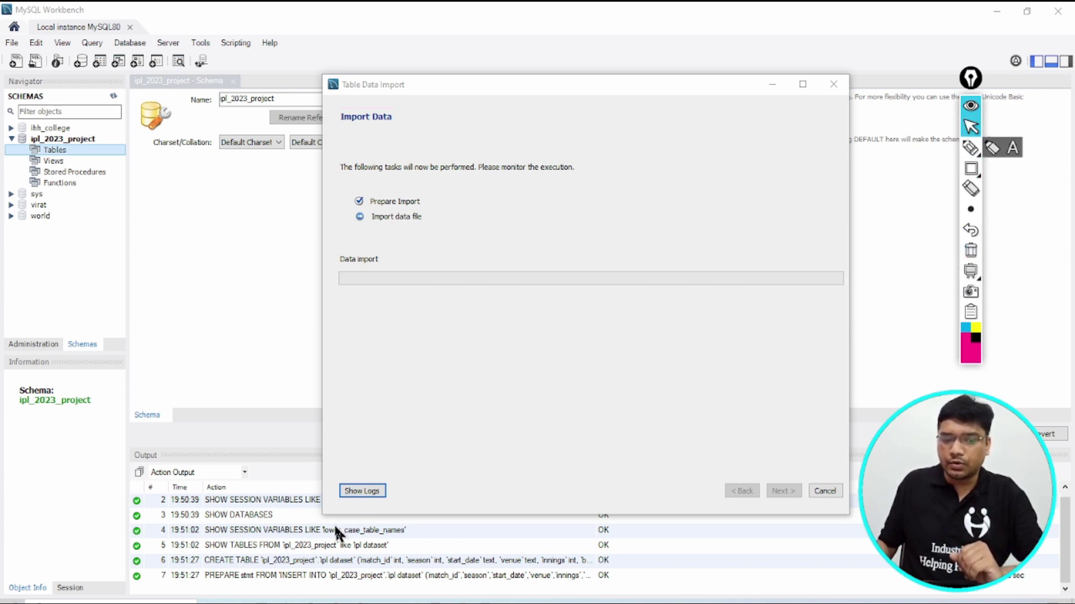
pyautogui.click(362, 491)
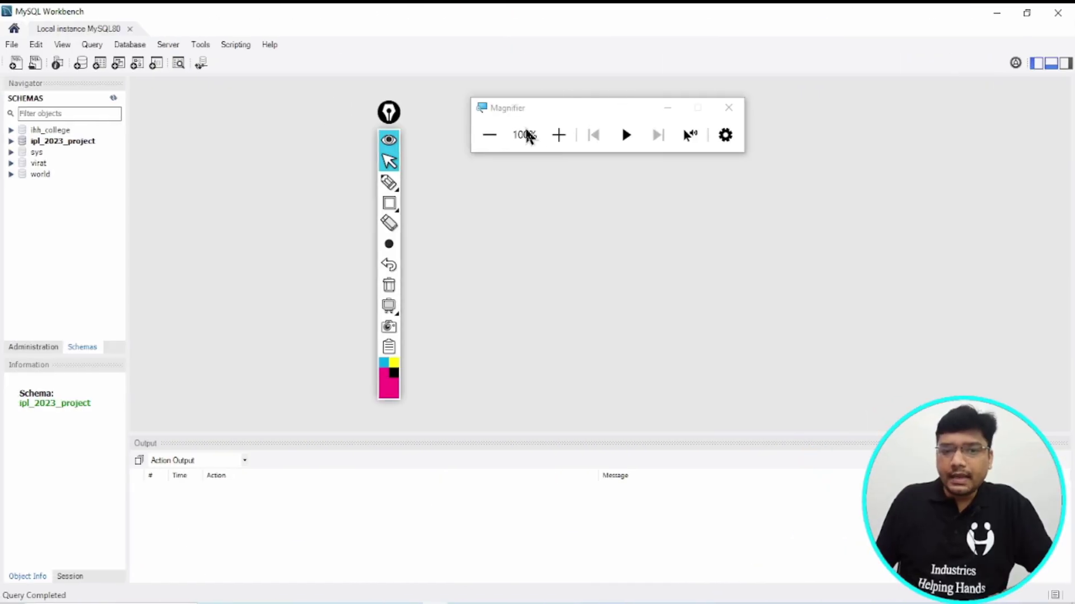
# Step: Expand ipl_2023_project in the schema list, select the ipl dataset table and box it with a pink annotation
pyautogui.click(551, 136)
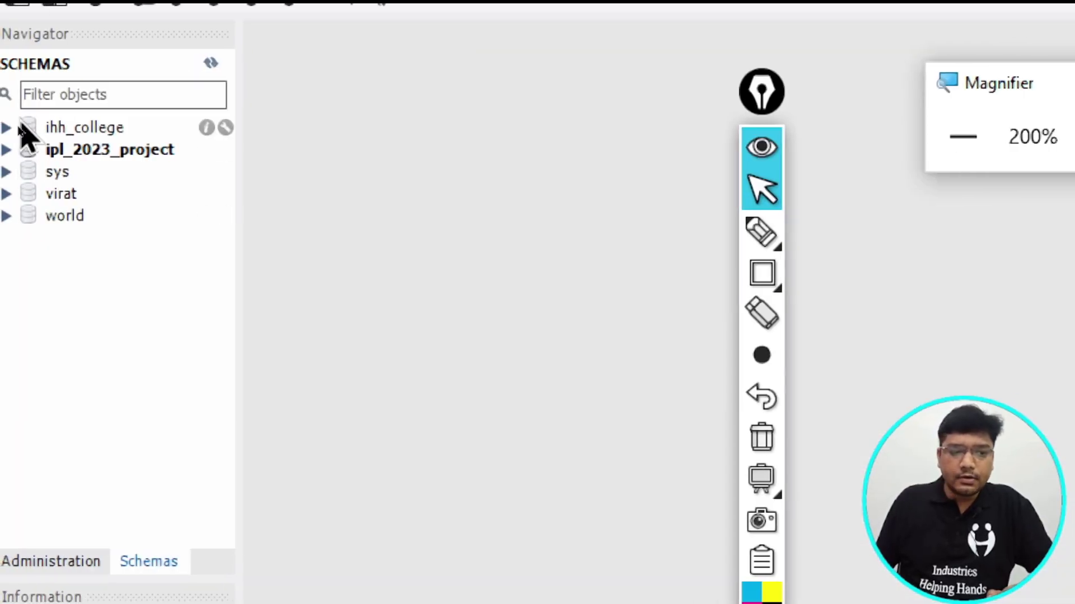
pyautogui.click(22, 149)
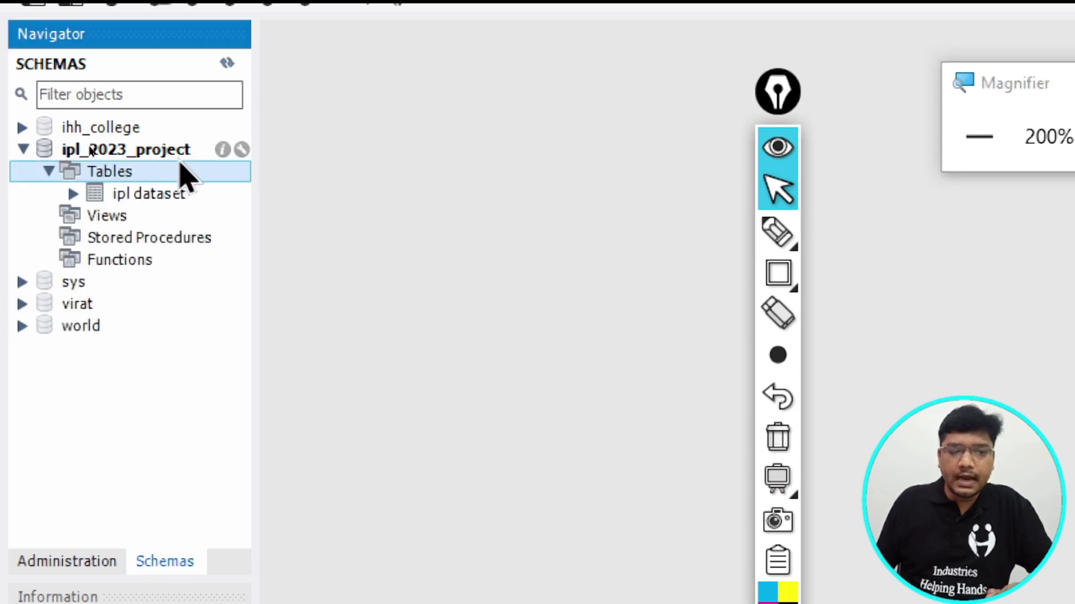
pyautogui.click(136, 200)
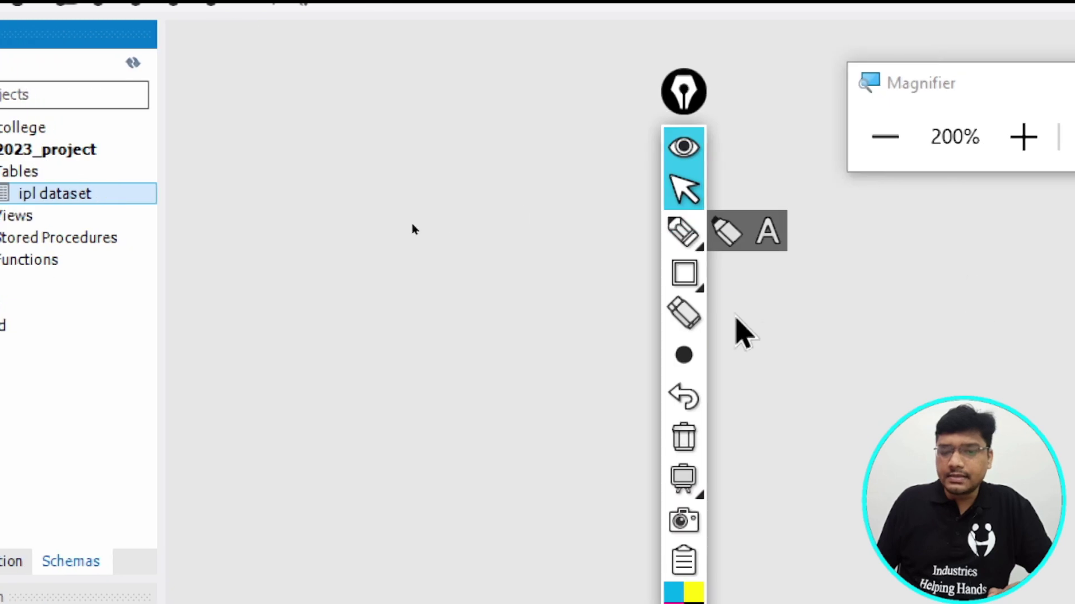
pyautogui.click(688, 280)
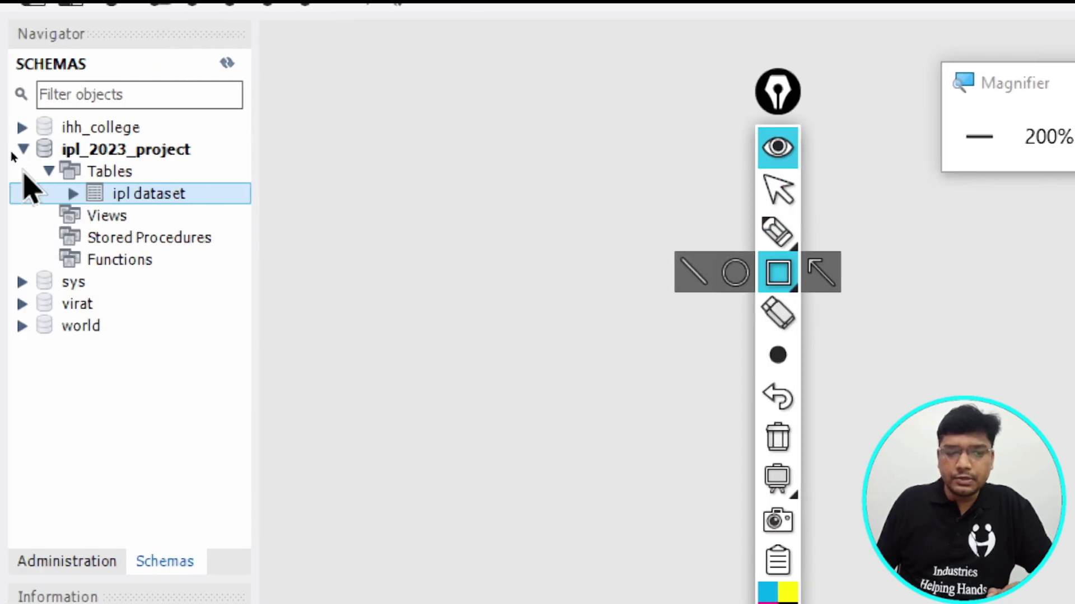
pyautogui.moveTo(17, 163)
pyautogui.mouseDown()
pyautogui.moveTo(52, 179)
pyautogui.moveTo(322, 211)
pyautogui.moveTo(313, 224)
pyautogui.mouseUp()
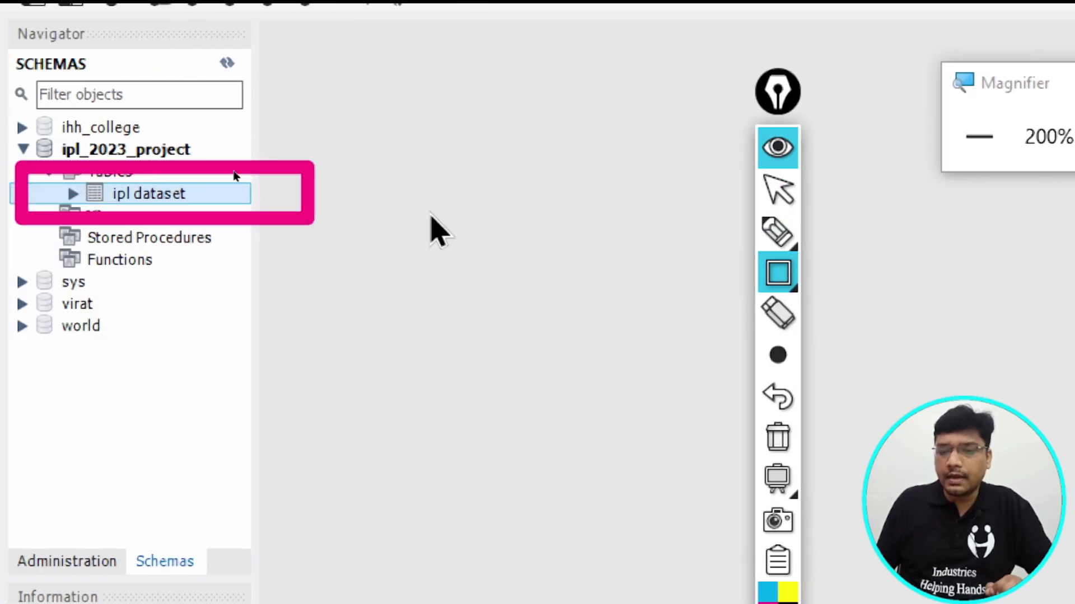
# Step: Query all rows of the ipl dataset table in the ipl_2023_project schema
pyautogui.click(778, 193)
pyautogui.moveTo(207, 193)
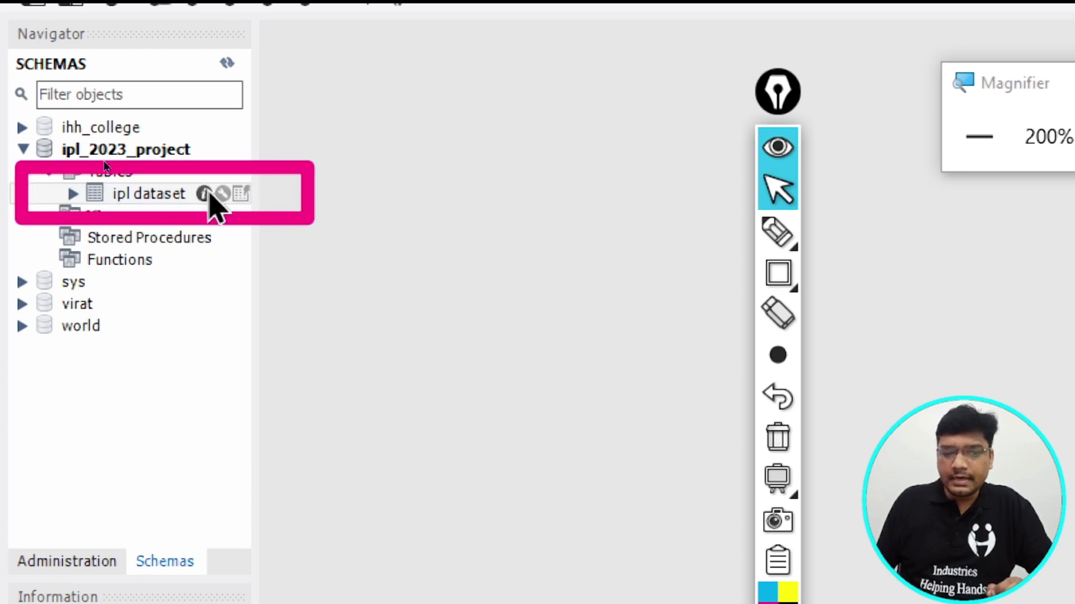
pyautogui.click(240, 194)
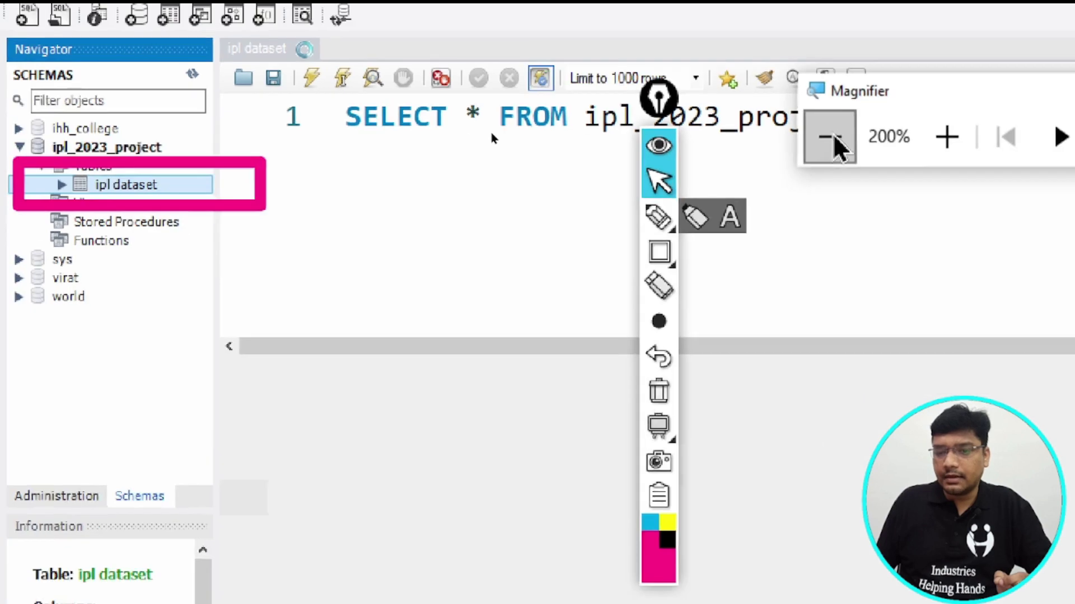
# Step: Reset the screen magnification to 100%, then clear the pink annotation and move the Magnifier and annotation tools off the query
pyautogui.click(930, 136)
pyautogui.click(388, 287)
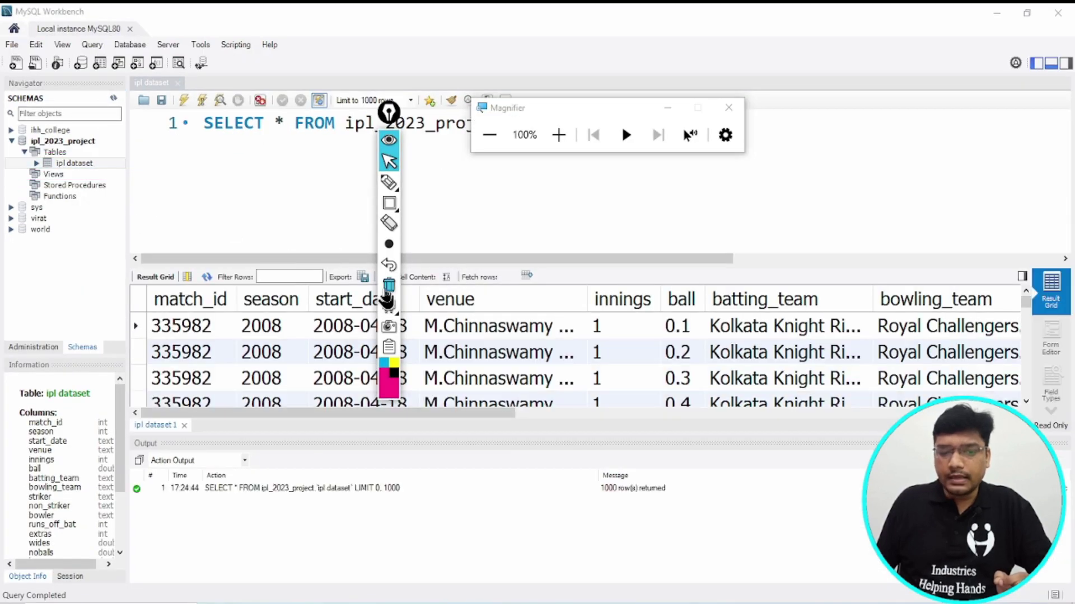
pyautogui.moveTo(392, 116)
pyautogui.mouseDown()
pyautogui.moveTo(531, 156)
pyautogui.moveTo(1019, 115)
pyautogui.mouseUp()
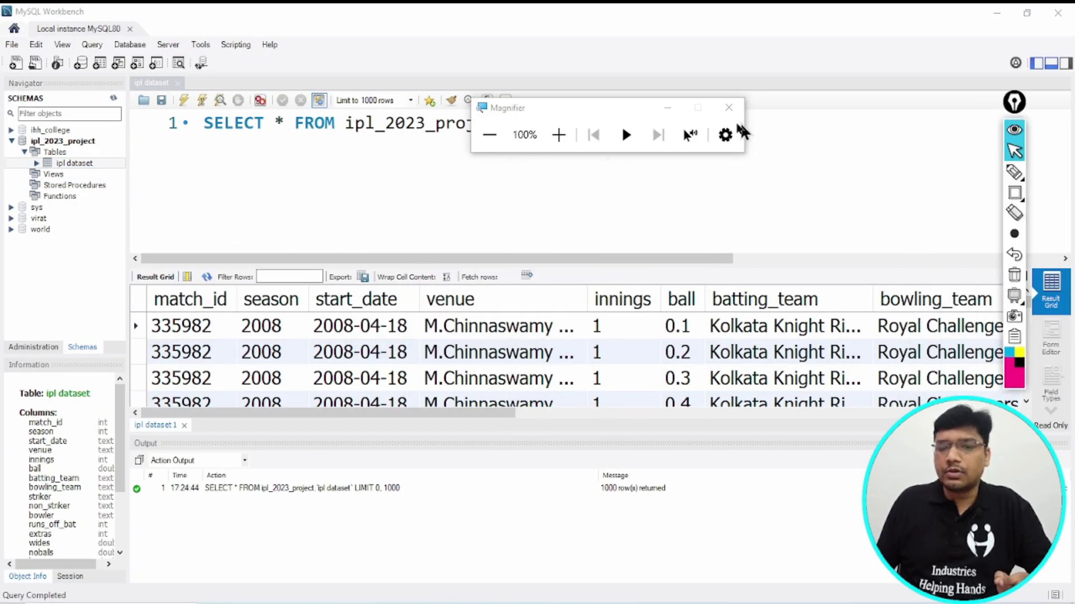
pyautogui.click(667, 108)
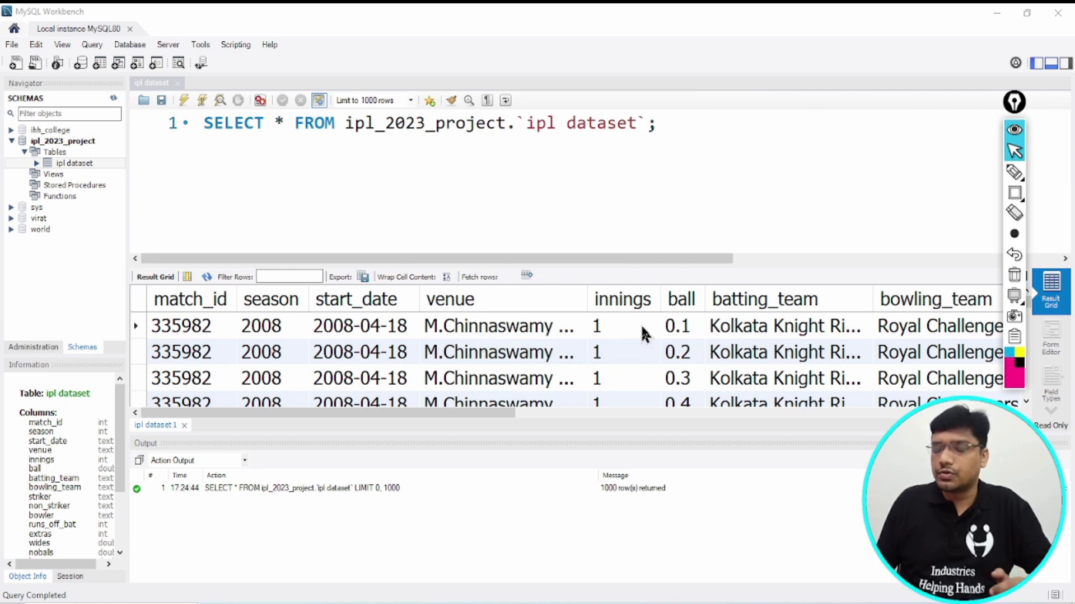
# Step: Box the SELECT statement, the ipl_2023_project schema name and the ipl dataset table name in pink
pyautogui.click(1014, 196)
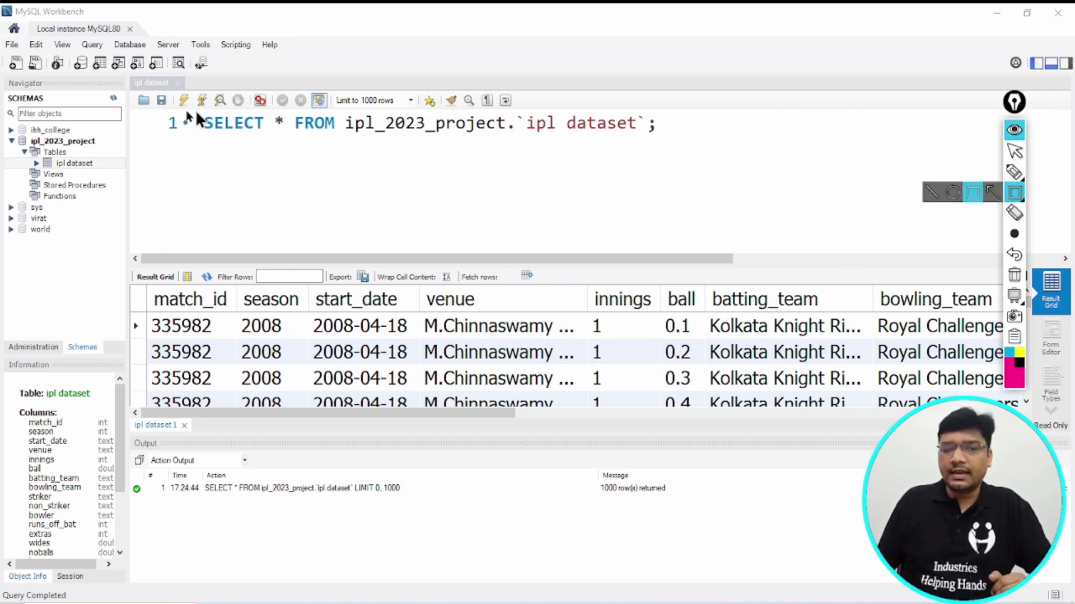
pyautogui.moveTo(146, 96)
pyautogui.mouseDown()
pyautogui.moveTo(452, 188)
pyautogui.moveTo(784, 171)
pyautogui.mouseUp()
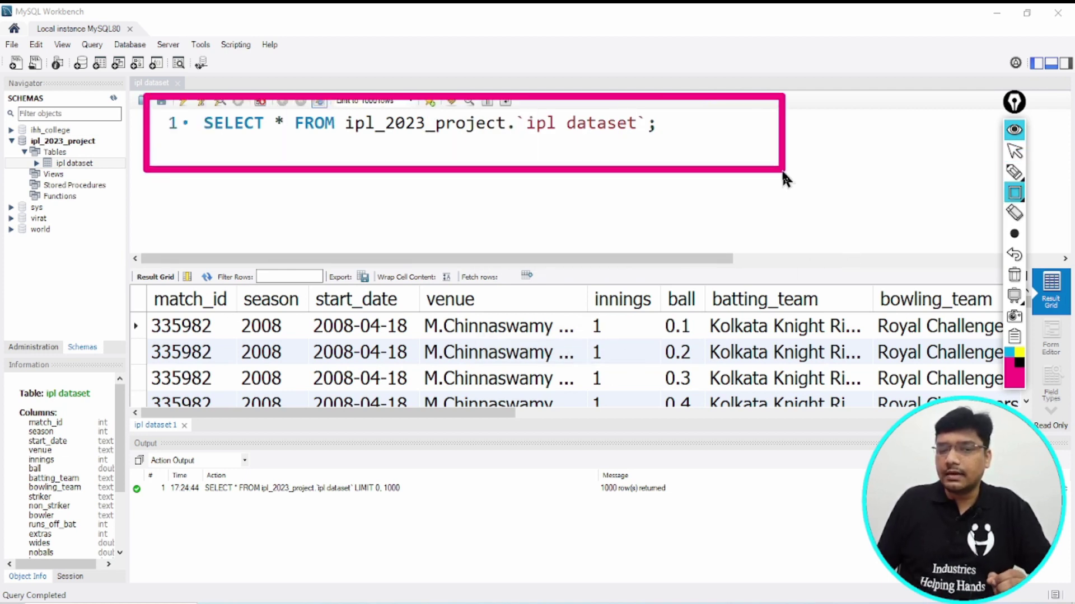
pyautogui.moveTo(332, 107)
pyautogui.mouseDown()
pyautogui.moveTo(436, 159)
pyautogui.moveTo(519, 175)
pyautogui.moveTo(516, 157)
pyautogui.mouseUp()
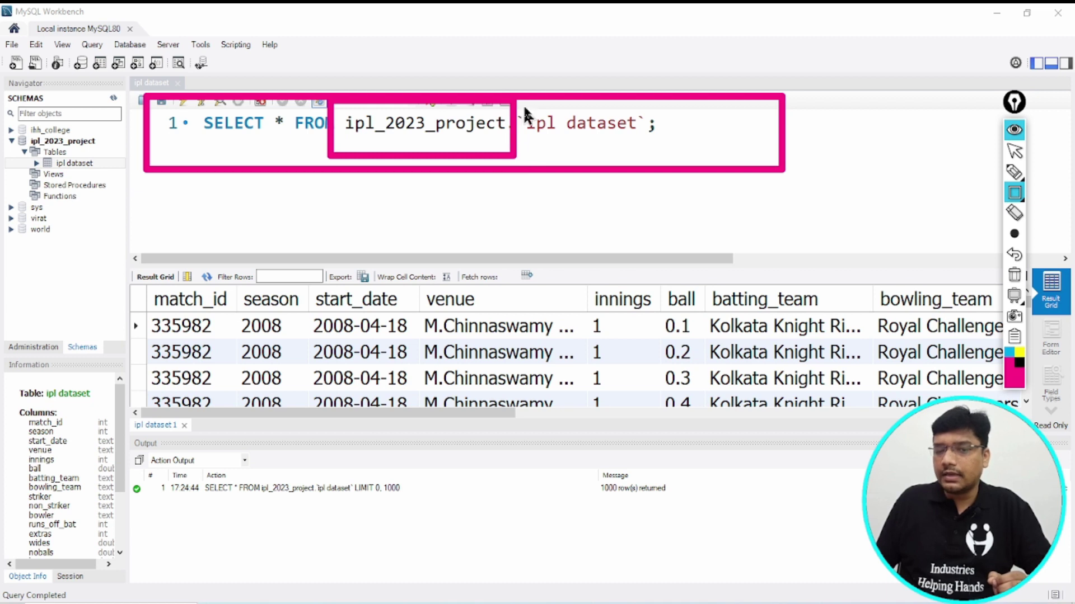
pyautogui.moveTo(521, 101)
pyautogui.mouseDown()
pyautogui.moveTo(566, 150)
pyautogui.moveTo(670, 161)
pyautogui.mouseUp()
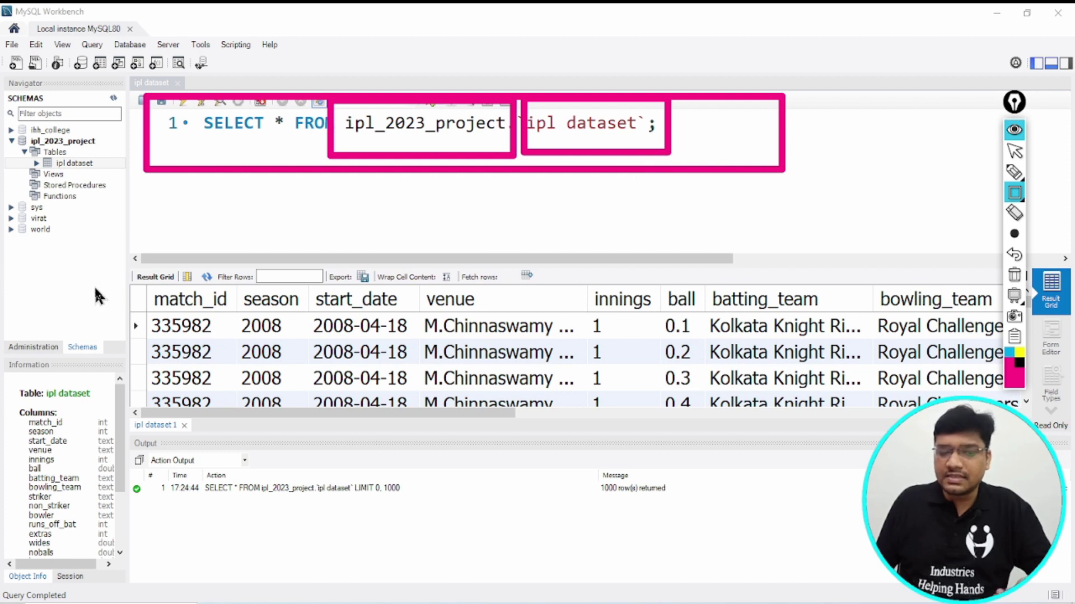
# Step: Box the result grid's header row and its match_id, season and start_date headings in pink, then clear all annotations
pyautogui.moveTo(108, 245)
pyautogui.mouseDown()
pyautogui.moveTo(183, 290)
pyautogui.moveTo(168, 263)
pyautogui.moveTo(428, 338)
pyautogui.moveTo(1003, 317)
pyautogui.mouseUp()
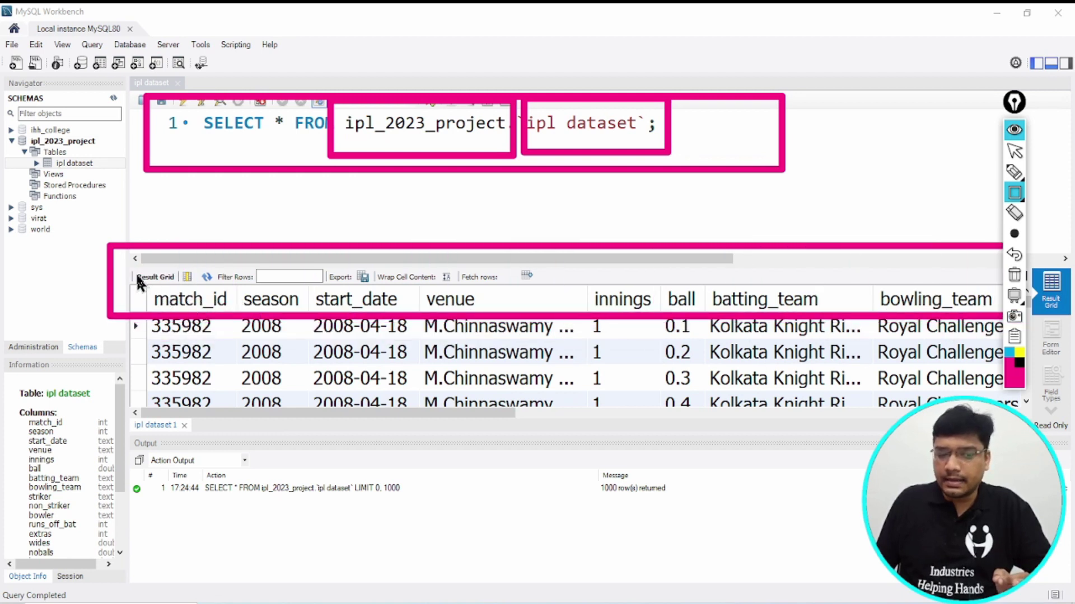
pyautogui.moveTo(126, 267)
pyautogui.mouseDown()
pyautogui.moveTo(222, 303)
pyautogui.moveTo(230, 321)
pyautogui.moveTo(312, 324)
pyautogui.mouseUp()
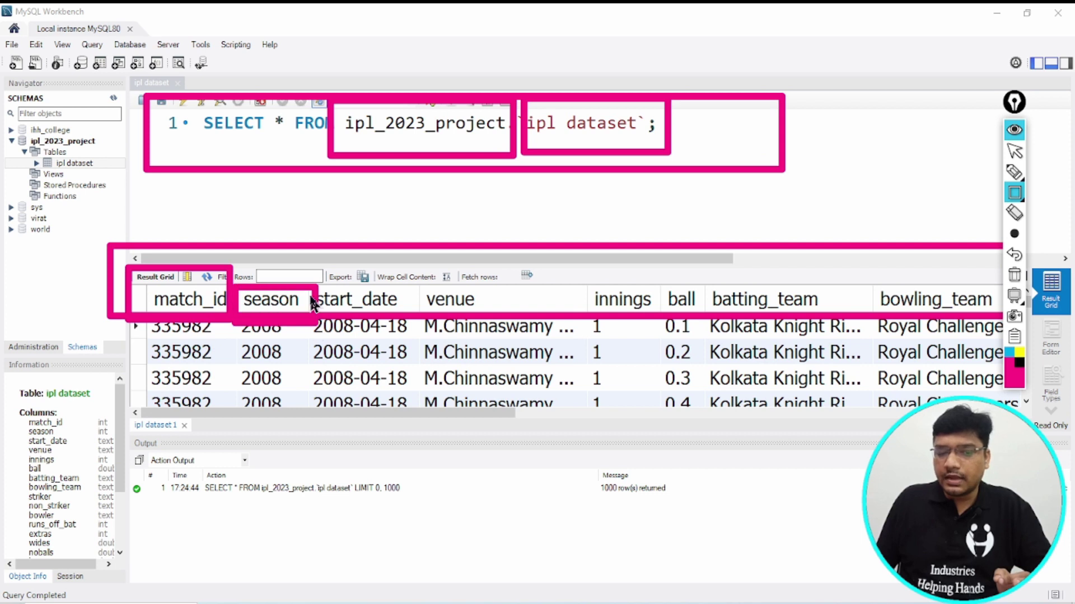
pyautogui.moveTo(316, 287); pyautogui.dragTo(401, 313)
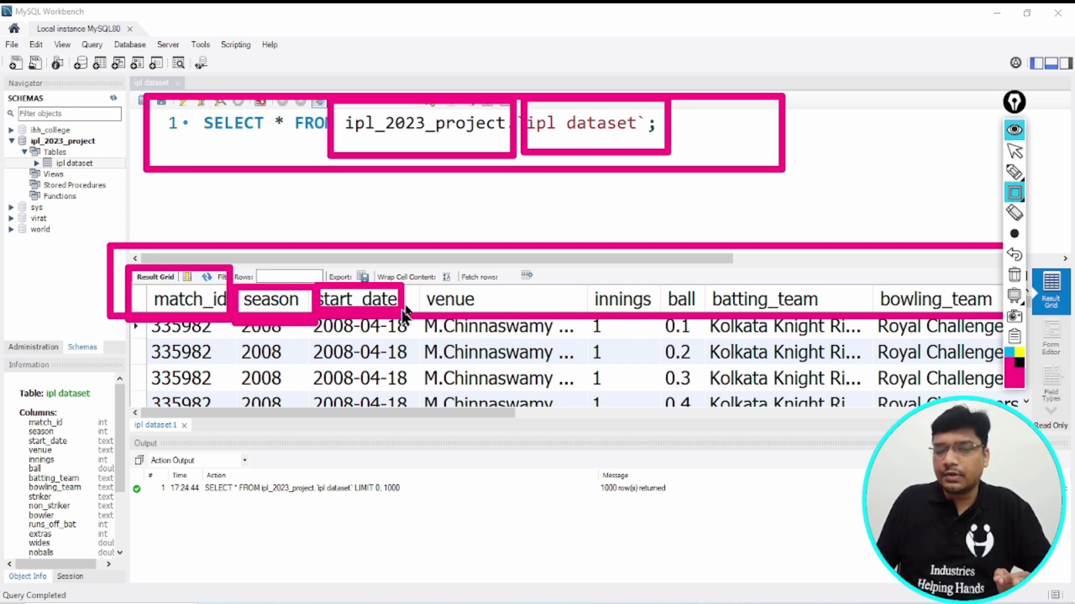
pyautogui.click(1013, 276)
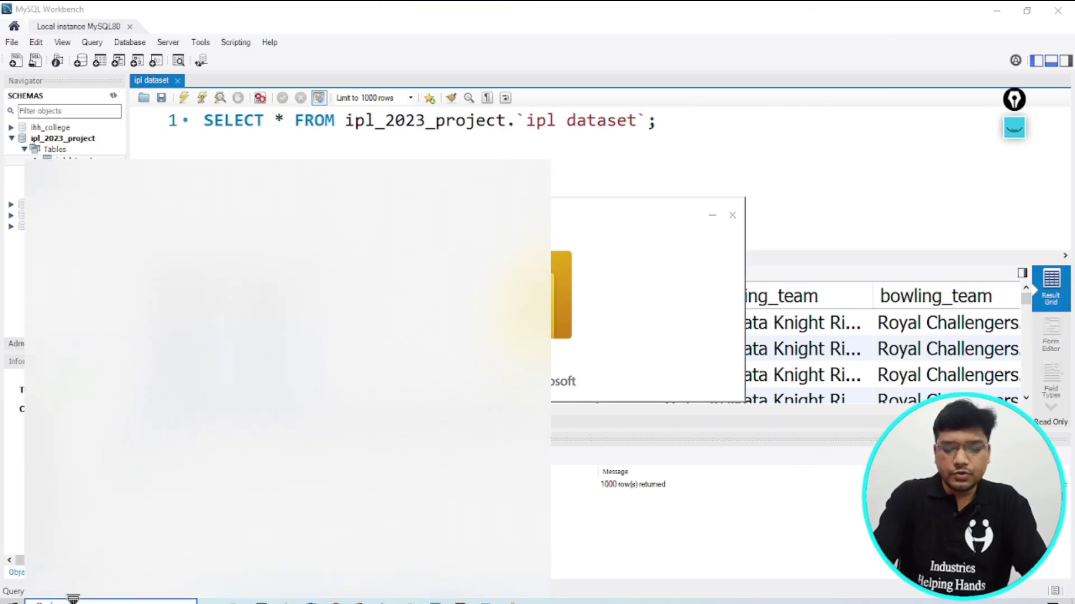
# Step: Find Power BI Desktop with the Windows search, launch it and switch to its new untitled report
pyautogui.write('powerbi')
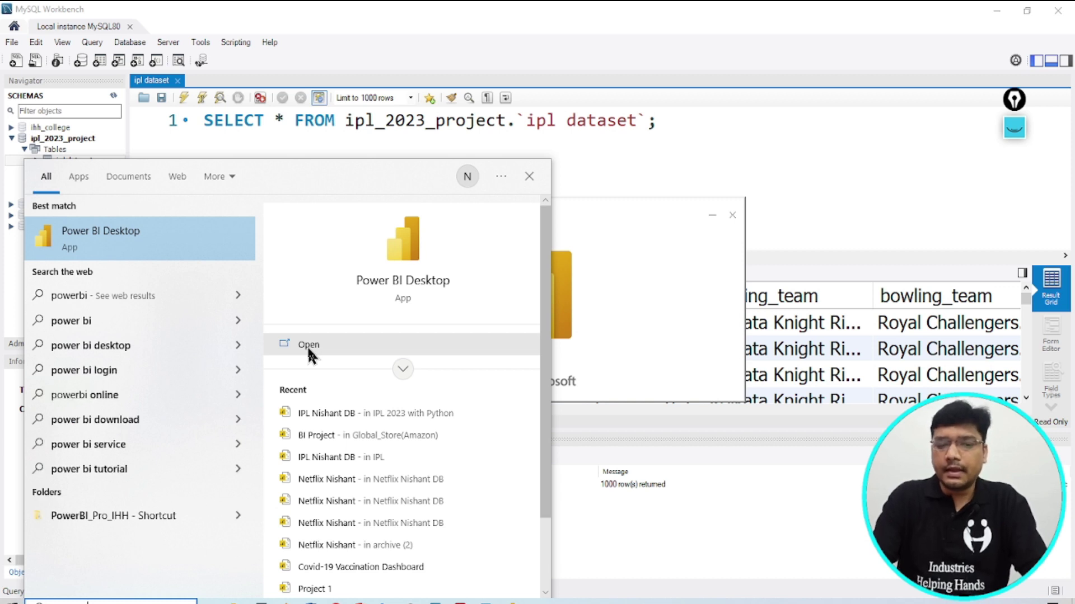
pyautogui.click(689, 110)
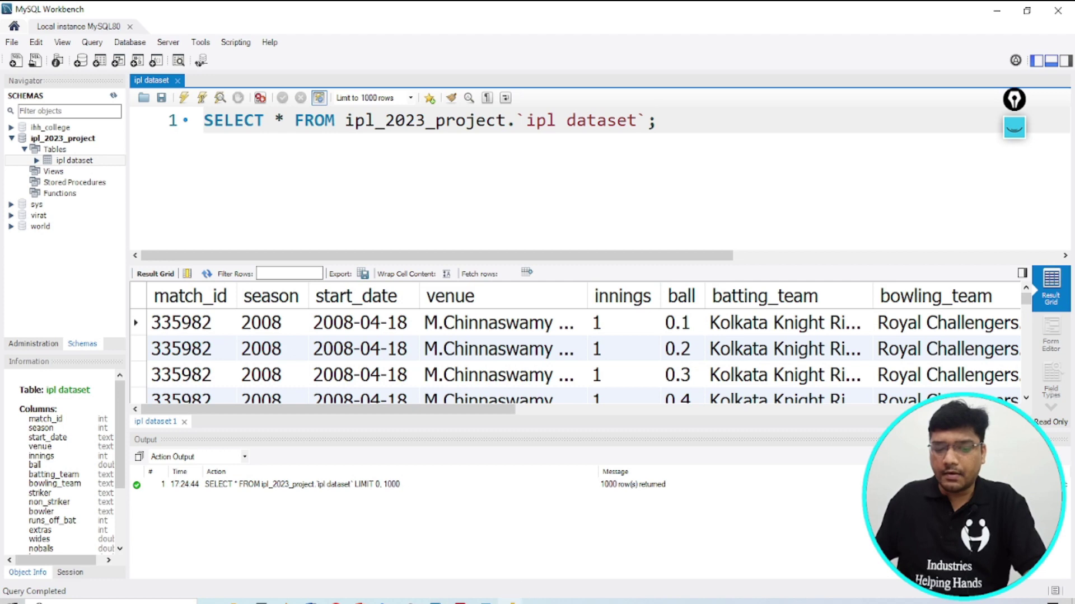
pyautogui.moveTo(516, 596)
pyautogui.moveTo(491, 559)
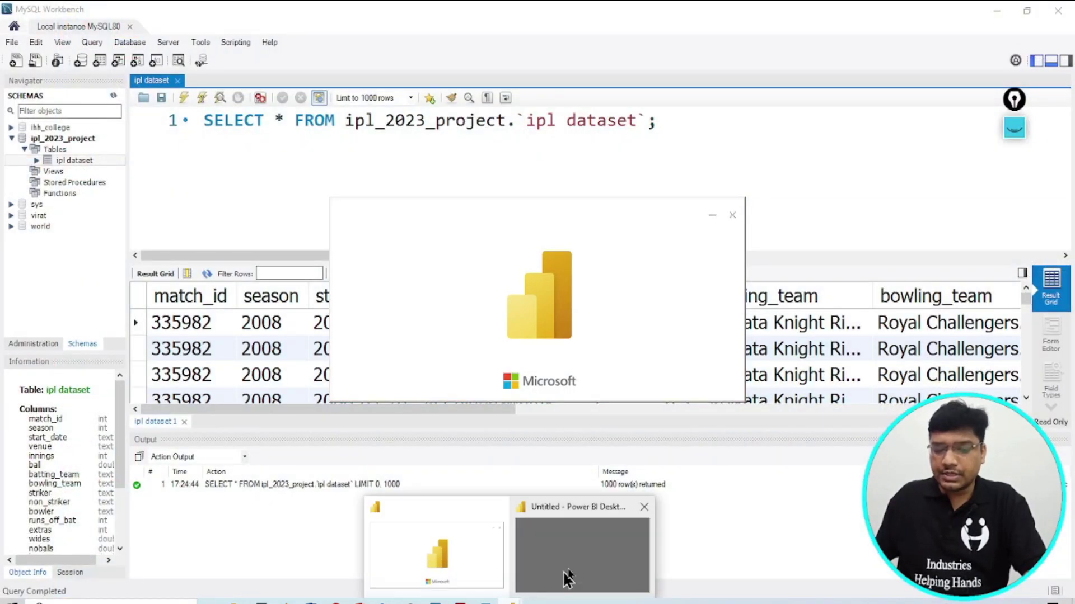
pyautogui.click(567, 580)
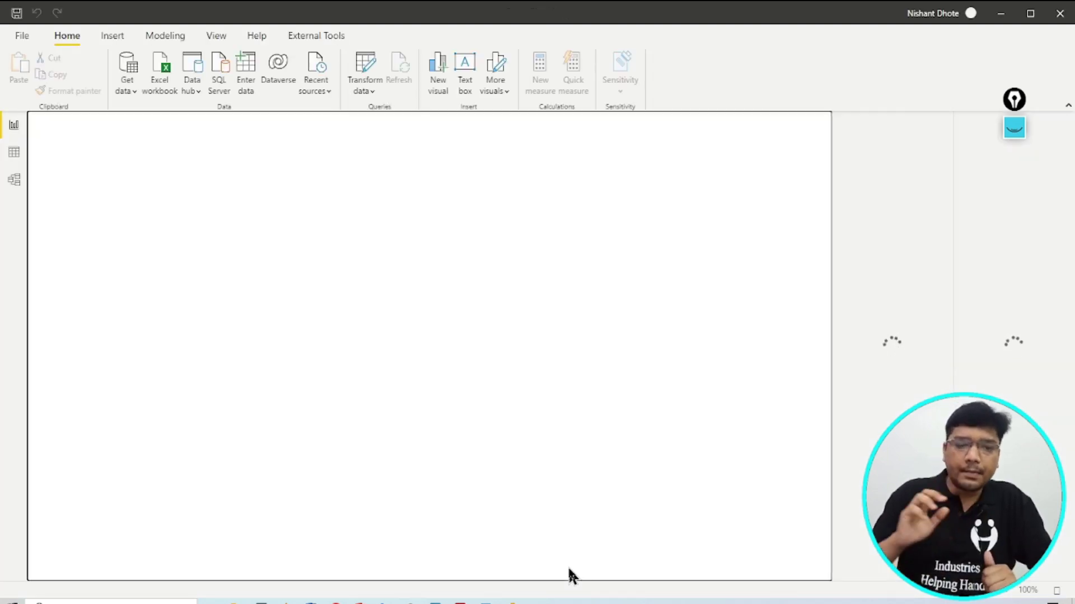
# Step: Expand the annotation tools and park them at the edge of the report canvas, just below the Model view icon
pyautogui.click(1016, 133)
pyautogui.moveTo(1015, 100)
pyautogui.mouseDown()
pyautogui.moveTo(920, 97)
pyautogui.moveTo(877, 66)
pyautogui.mouseUp()
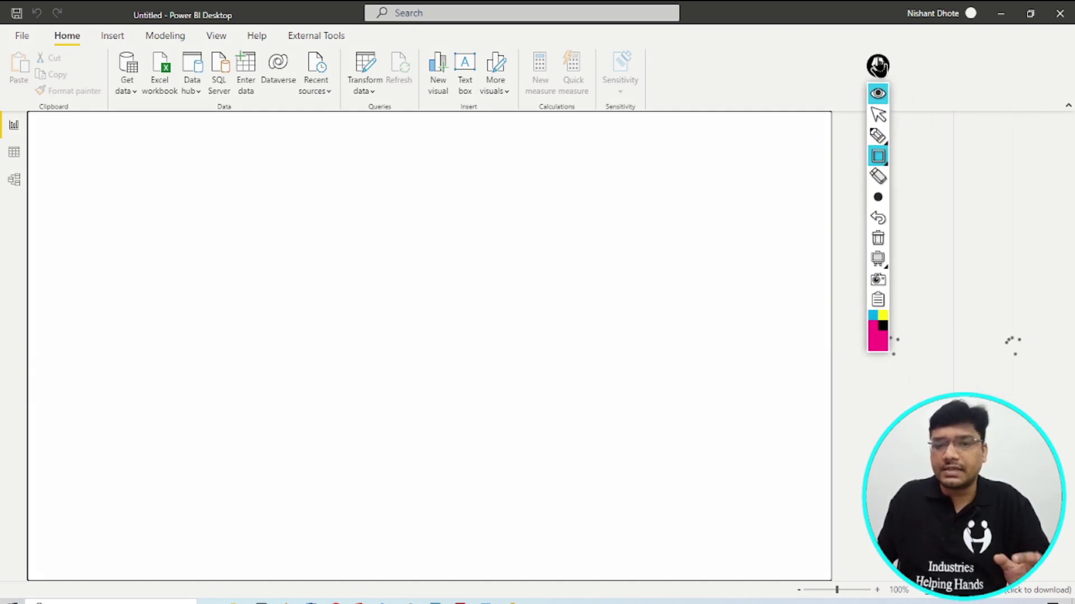
pyautogui.moveTo(877, 65)
pyautogui.mouseDown()
pyautogui.moveTo(835, 101)
pyautogui.moveTo(803, 100)
pyautogui.moveTo(519, 216)
pyautogui.moveTo(60, 230)
pyautogui.mouseUp()
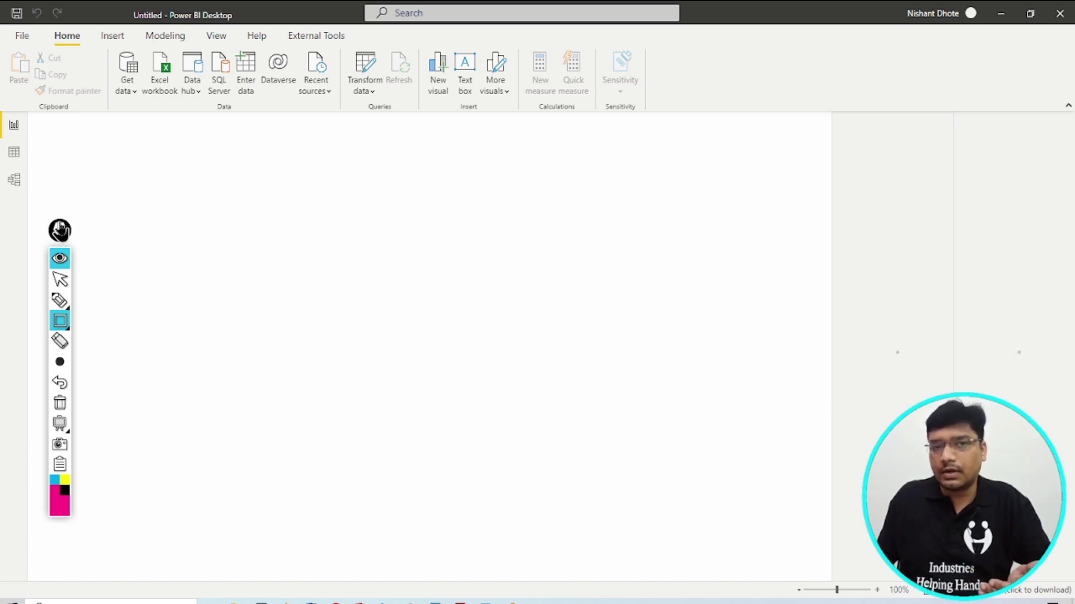
pyautogui.moveTo(60, 230); pyautogui.dragTo(54, 211)
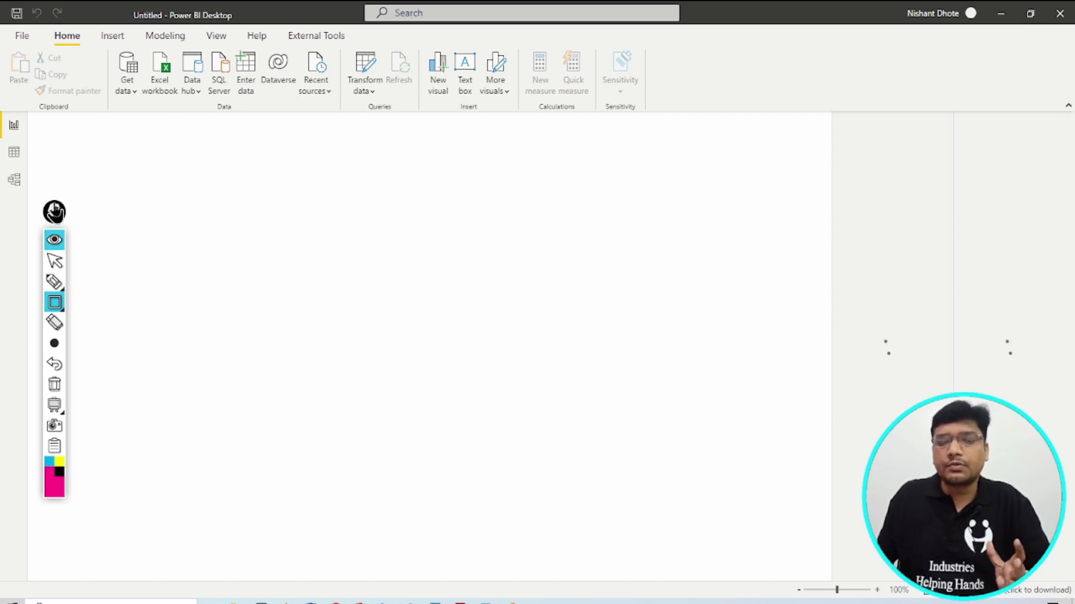
pyautogui.moveTo(54, 212); pyautogui.dragTo(47, 197)
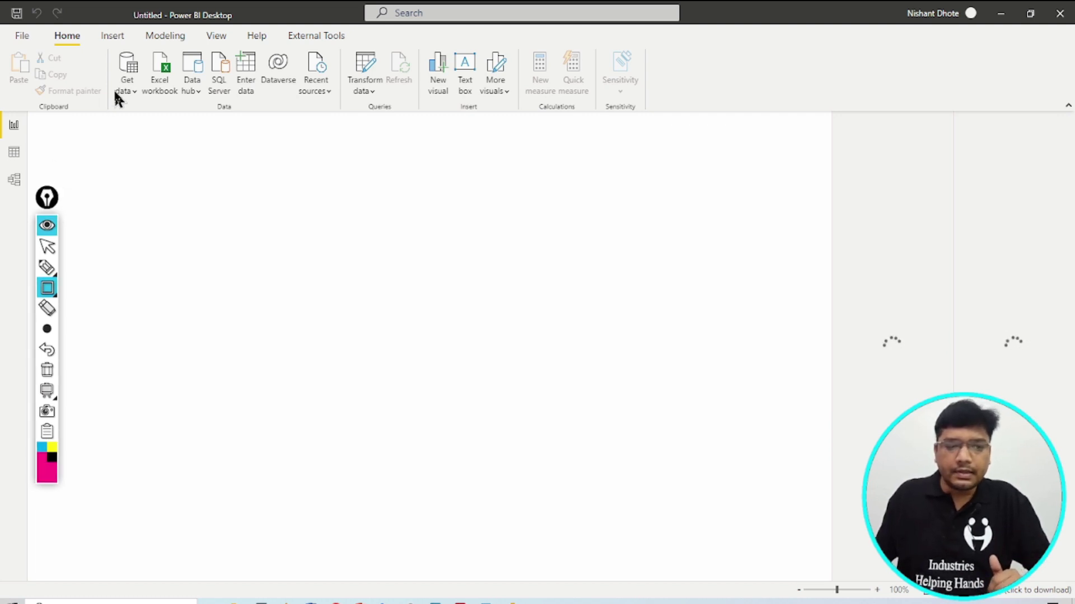
# Step: Return to pointer mode, clear the stray pink mark on Get data and dismiss the Power BI start screen
pyautogui.click(129, 86)
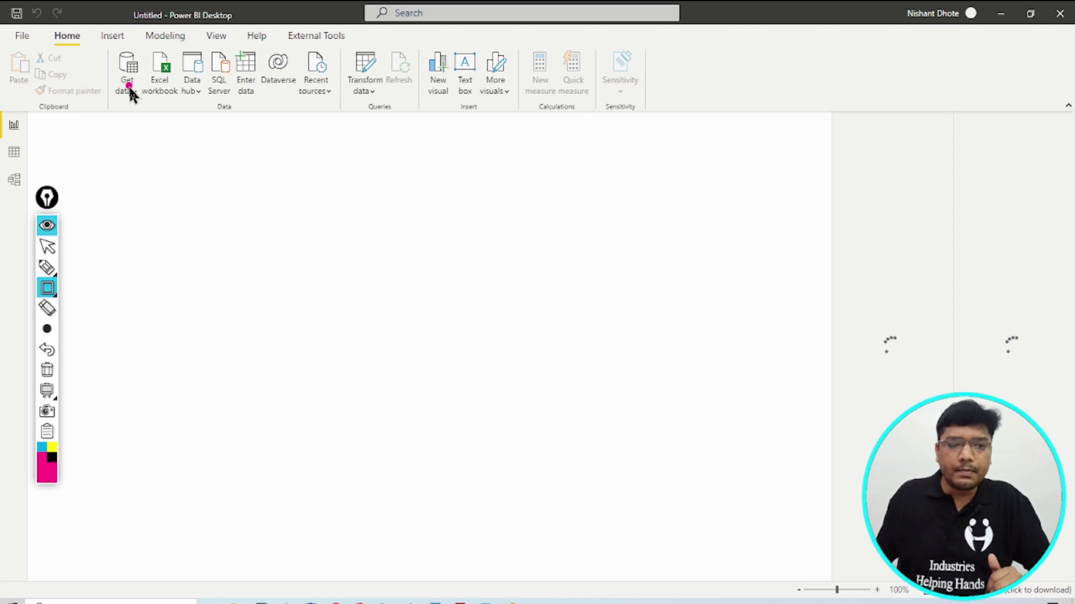
pyautogui.click(46, 247)
pyautogui.click(47, 371)
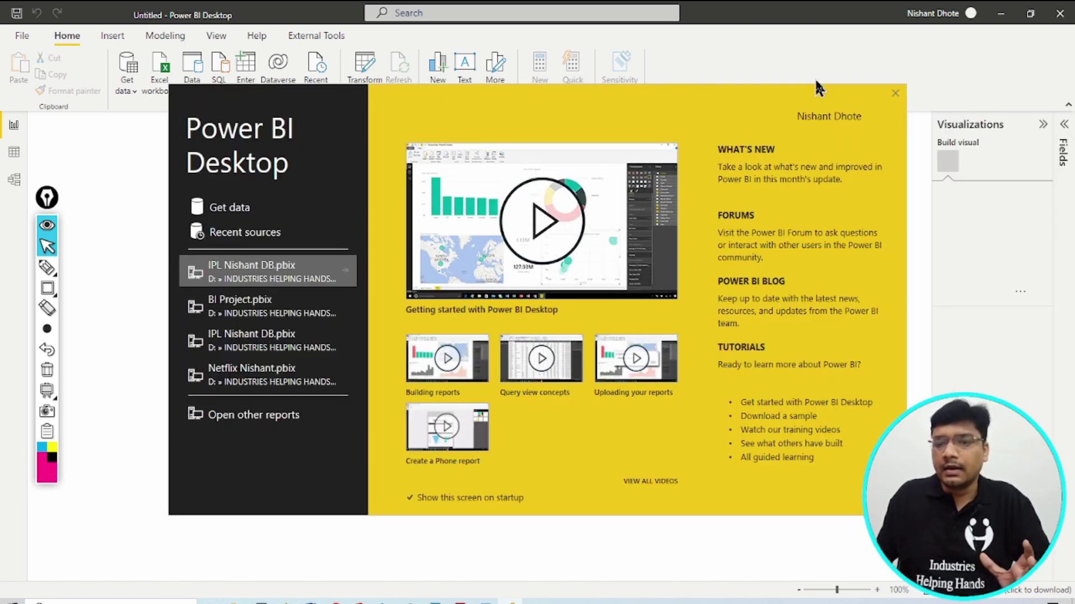
pyautogui.click(895, 94)
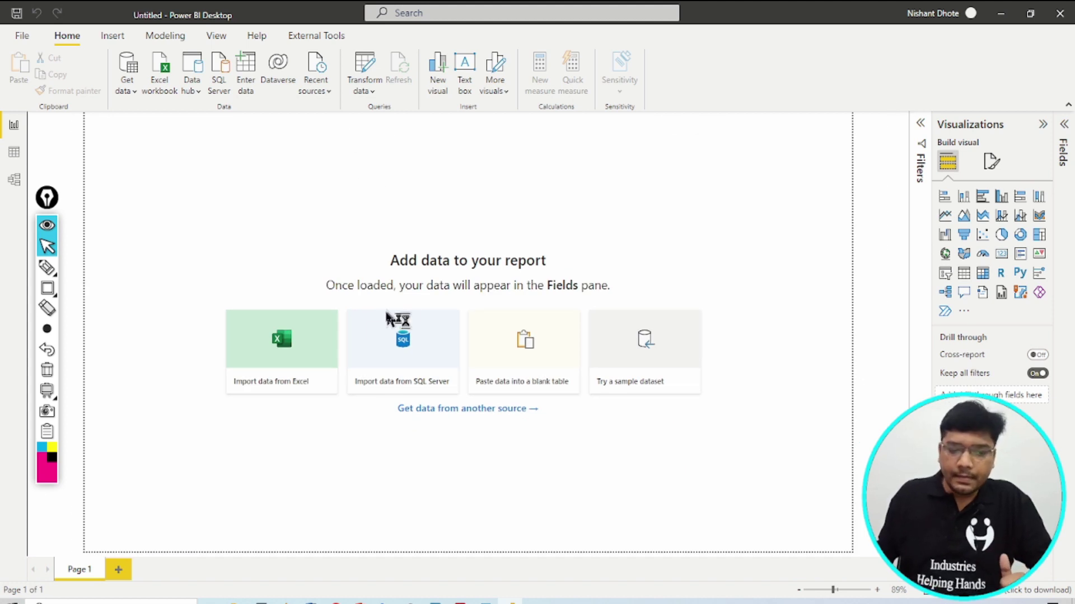
# Step: Box the Import data from Excel option in pink, then clear the annotation and return to pointer mode
pyautogui.click(47, 288)
pyautogui.moveTo(205, 368)
pyautogui.mouseDown()
pyautogui.moveTo(275, 401)
pyautogui.moveTo(325, 401)
pyautogui.mouseUp()
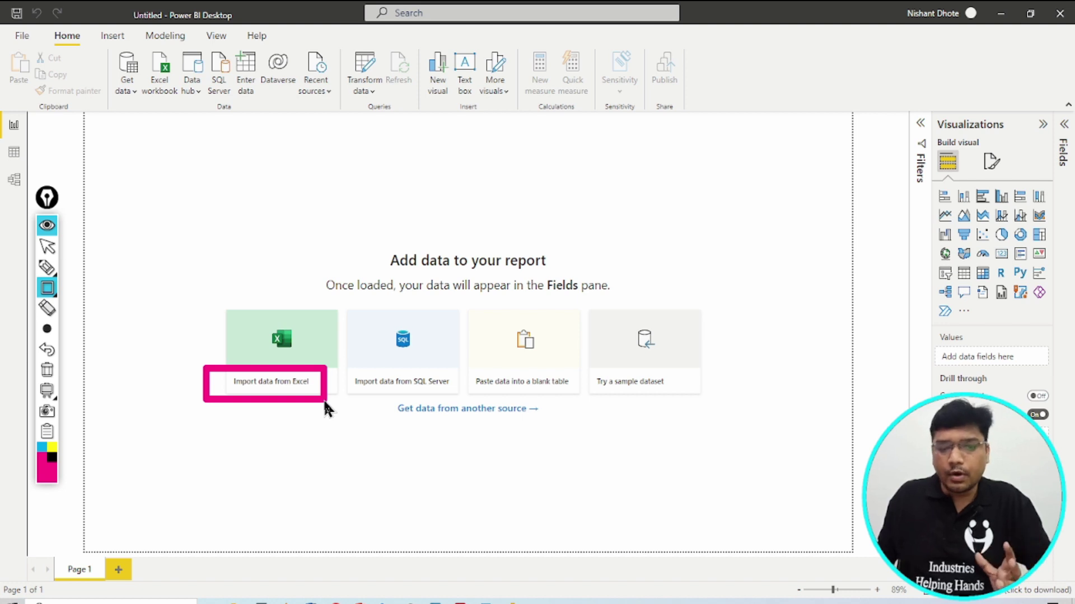
pyautogui.click(48, 248)
pyautogui.click(48, 371)
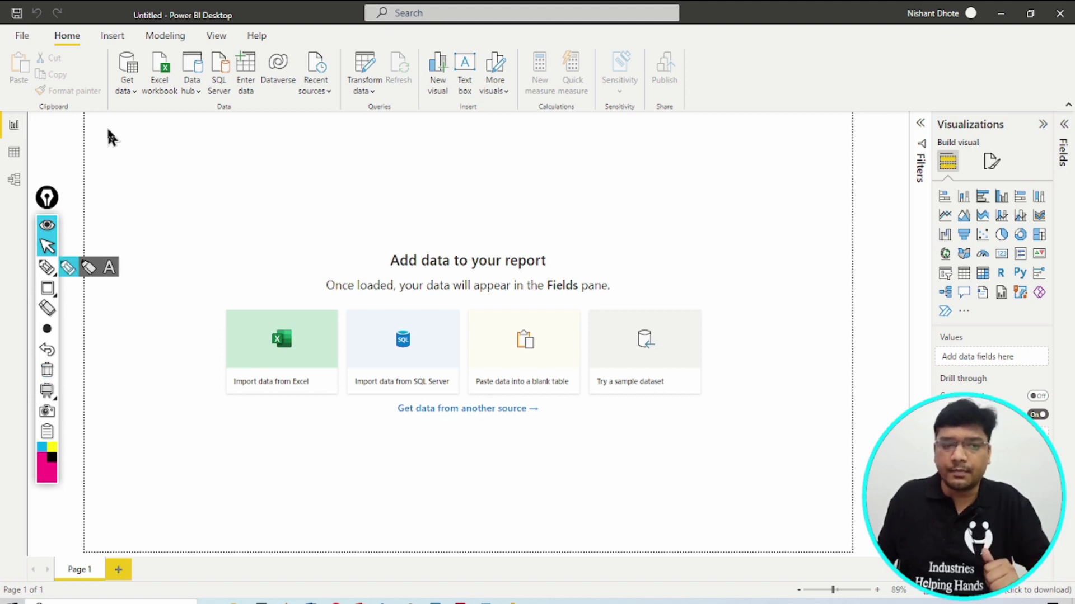
# Step: Open the full Get Data source list, search it for mysql and select MySQL database
pyautogui.click(128, 92)
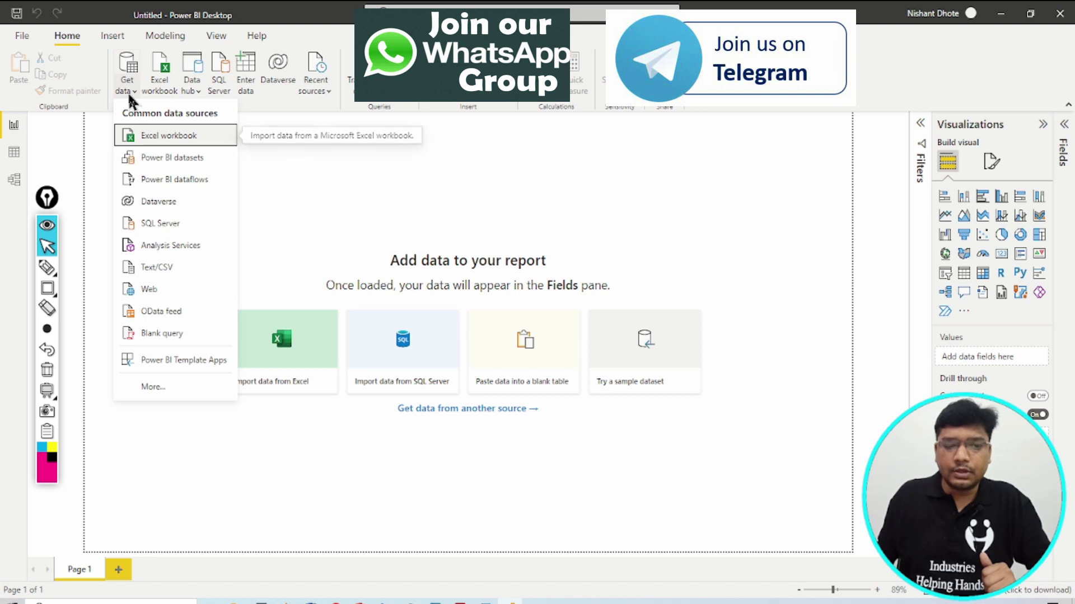
pyautogui.click(150, 388)
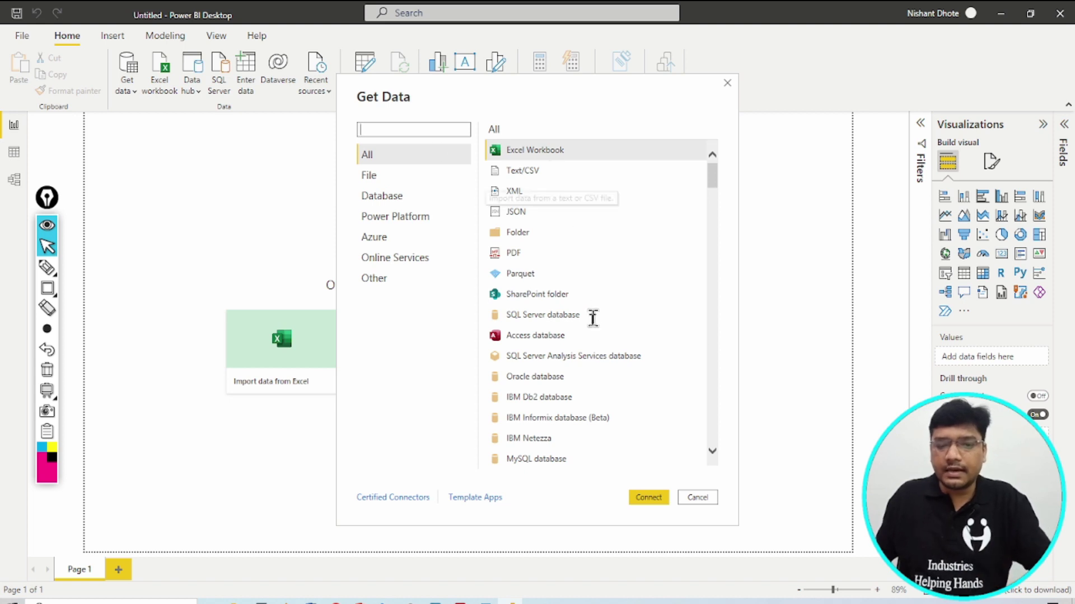
pyautogui.scroll(-5, 591, 342)
pyautogui.scroll(5, 591, 344)
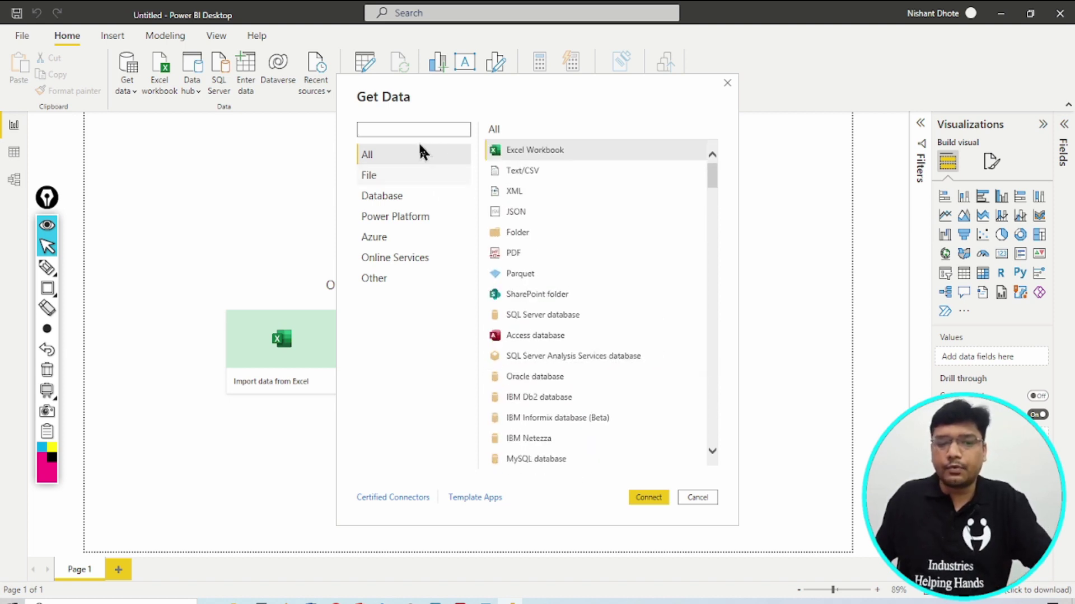
pyautogui.write('mysq')
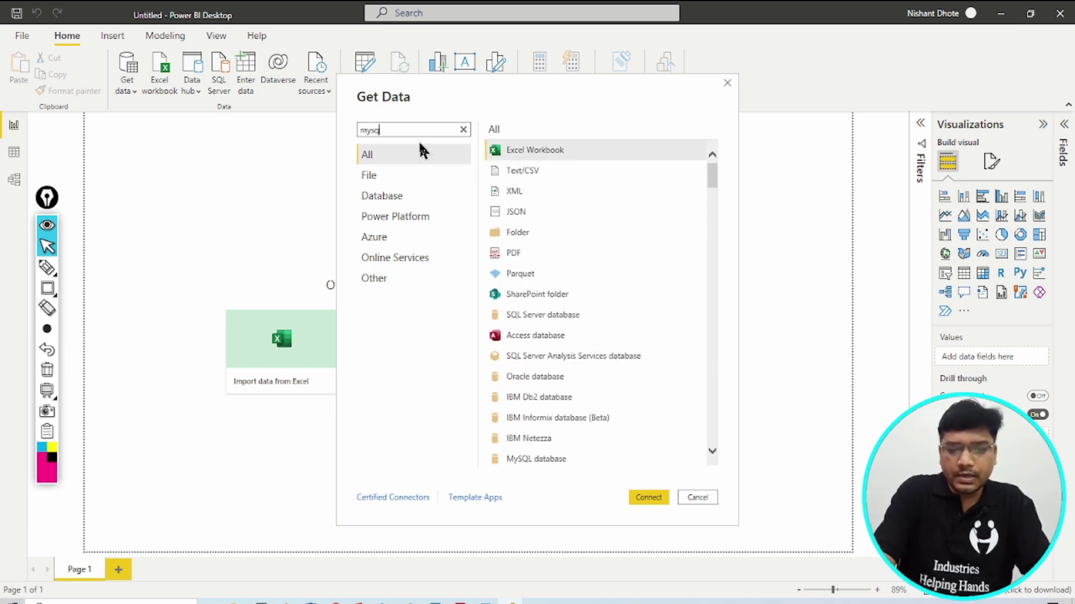
pyautogui.write('l')
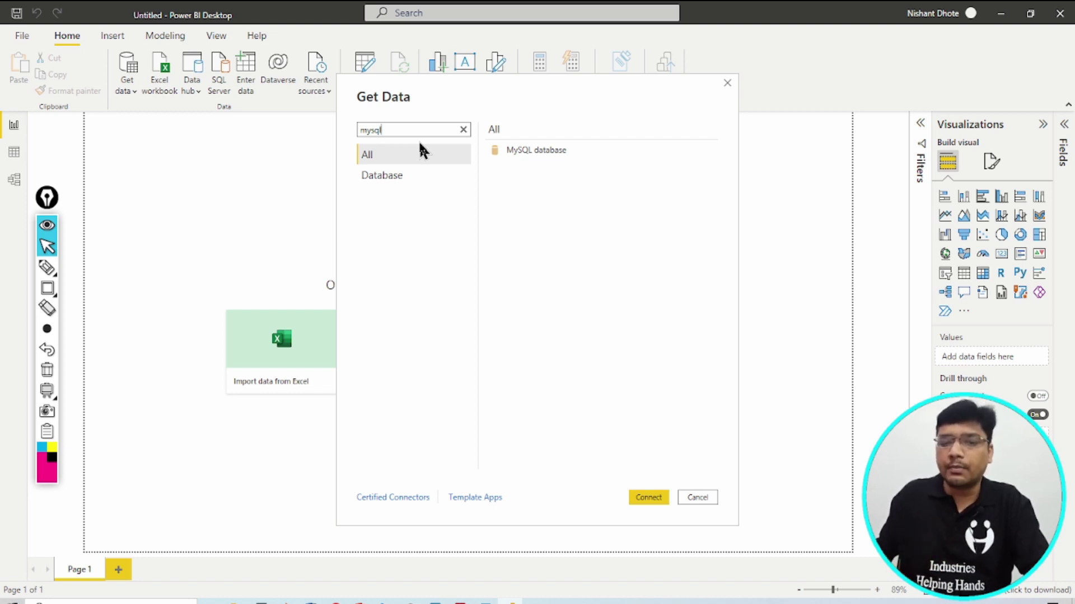
pyautogui.click(516, 151)
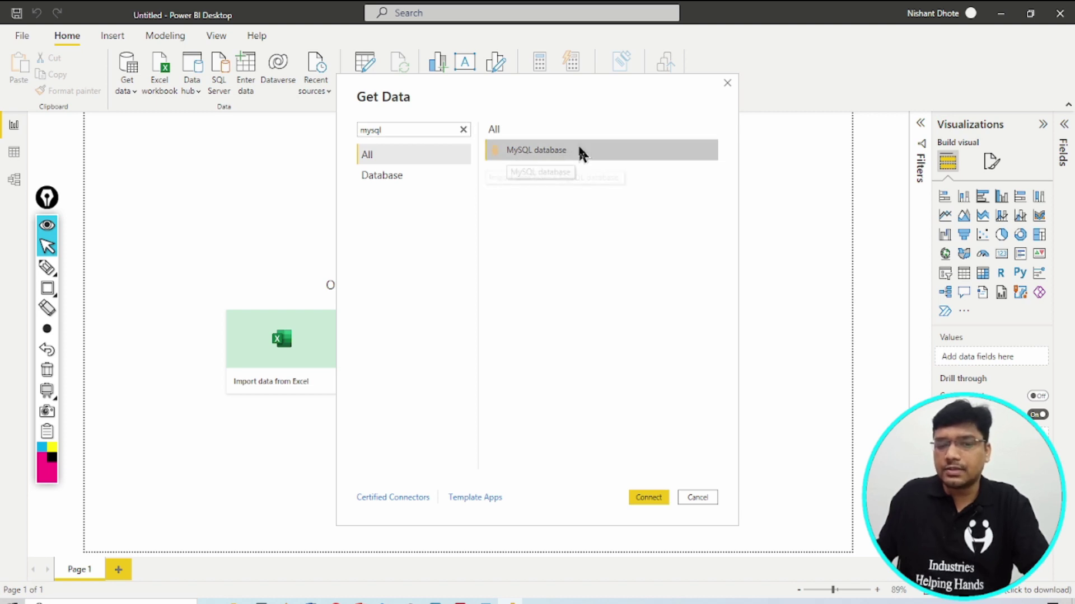
# Step: Box the MySQL database entry and the Connect option in pink, start connecting to that source and clear the annotations
pyautogui.click(49, 298)
pyautogui.moveTo(612, 473); pyautogui.dragTo(680, 521)
pyautogui.moveTo(464, 113); pyautogui.dragTo(615, 199)
pyautogui.click(47, 246)
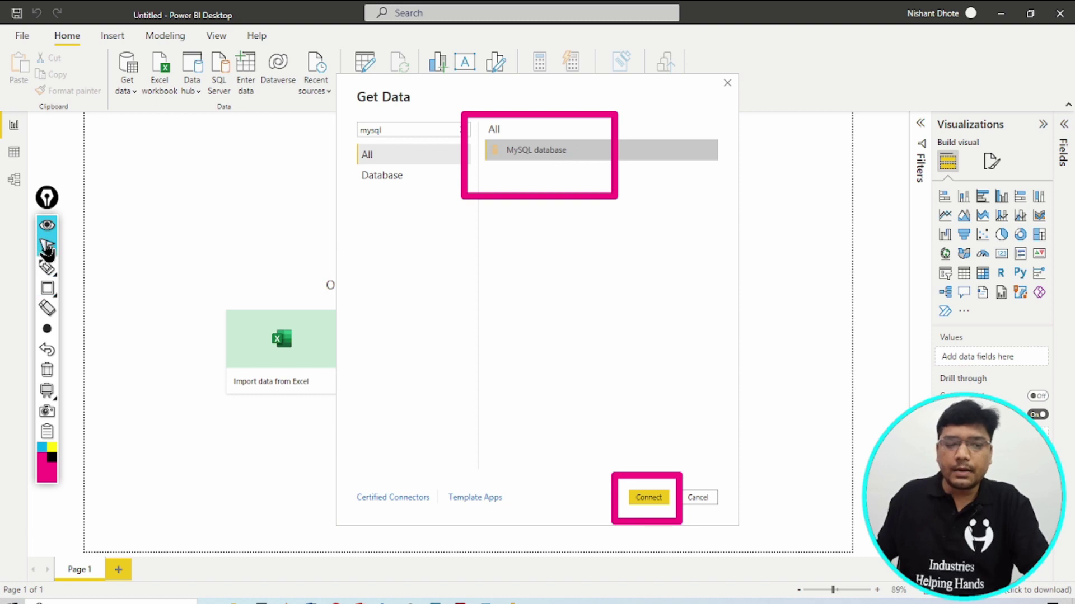
pyautogui.click(644, 498)
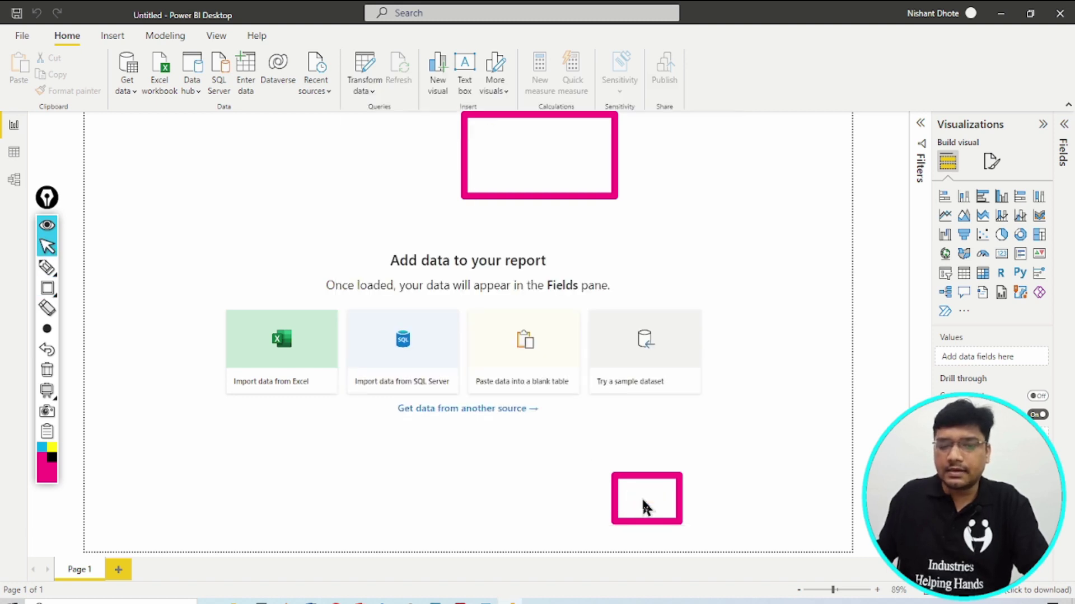
pyautogui.click(45, 371)
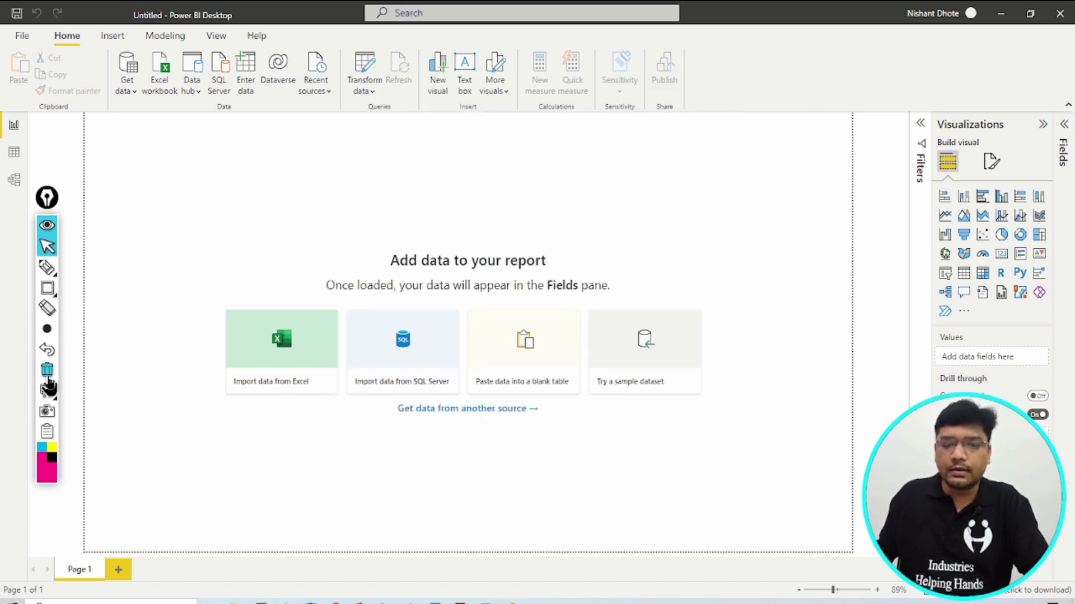
# Step: Box the Server and Database fields of the MySQL connection dialog in pink, then clear the annotation and return to pointer mode
pyautogui.click(529, 350)
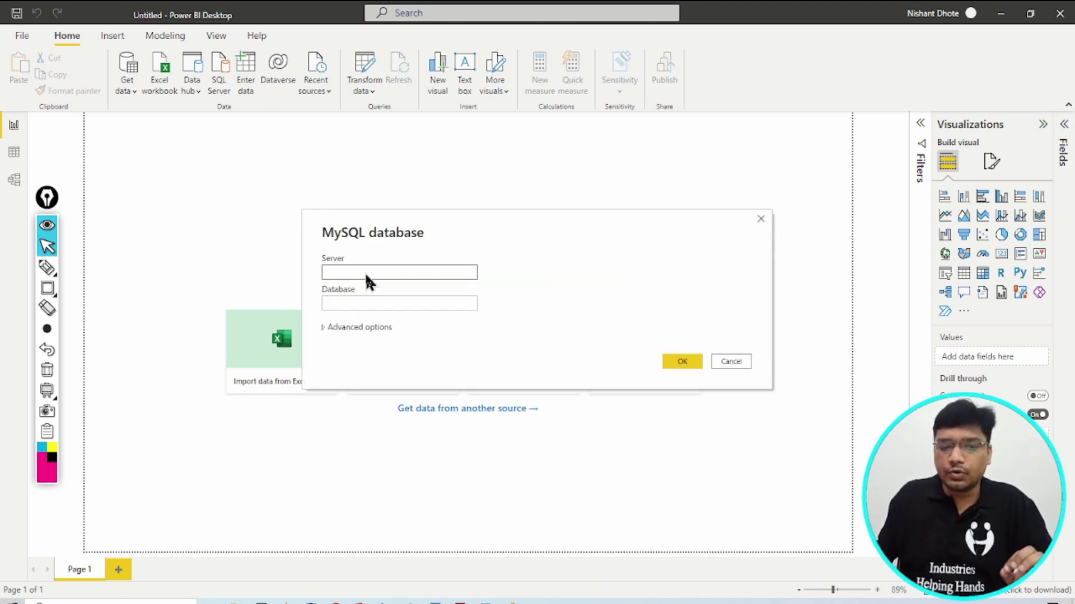
pyautogui.click(366, 274)
pyautogui.click(48, 289)
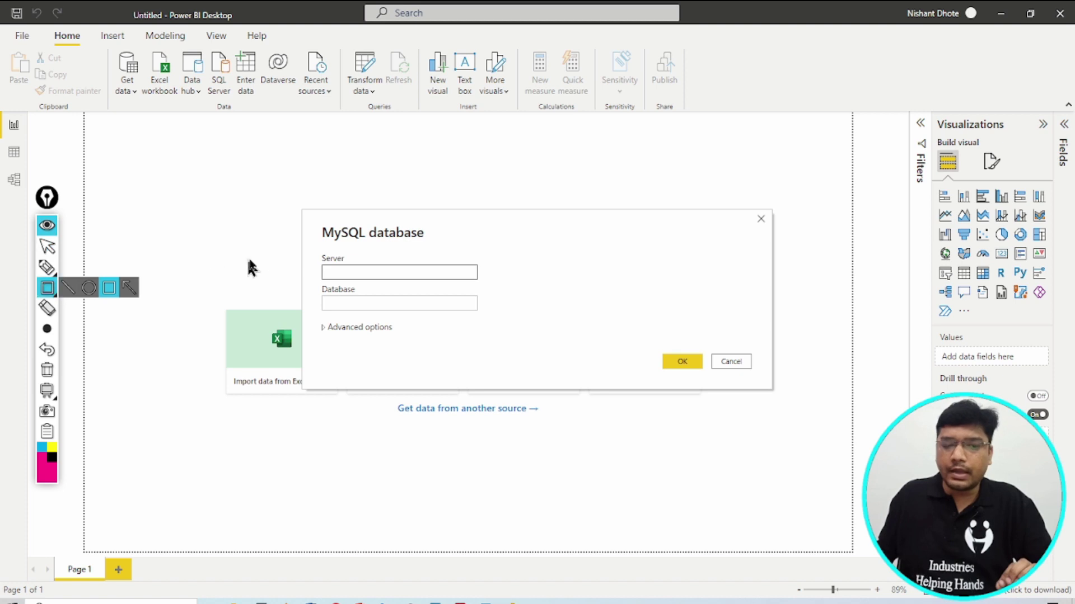
pyautogui.moveTo(307, 219)
pyautogui.mouseDown()
pyautogui.moveTo(423, 304)
pyautogui.moveTo(535, 368)
pyautogui.moveTo(557, 369)
pyautogui.mouseUp()
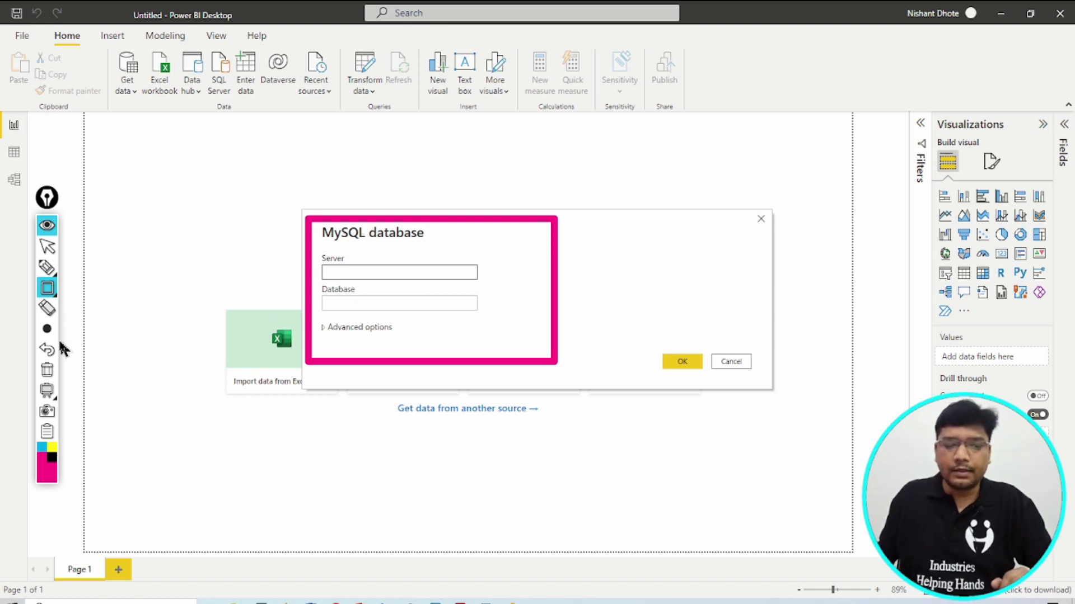
pyautogui.click(48, 371)
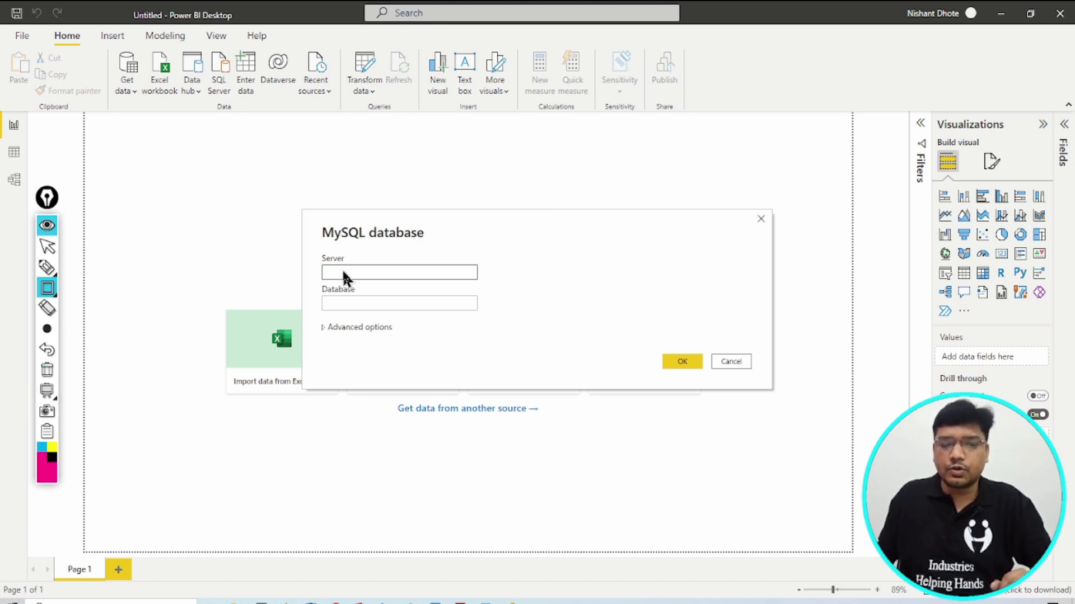
pyautogui.moveTo(50, 325)
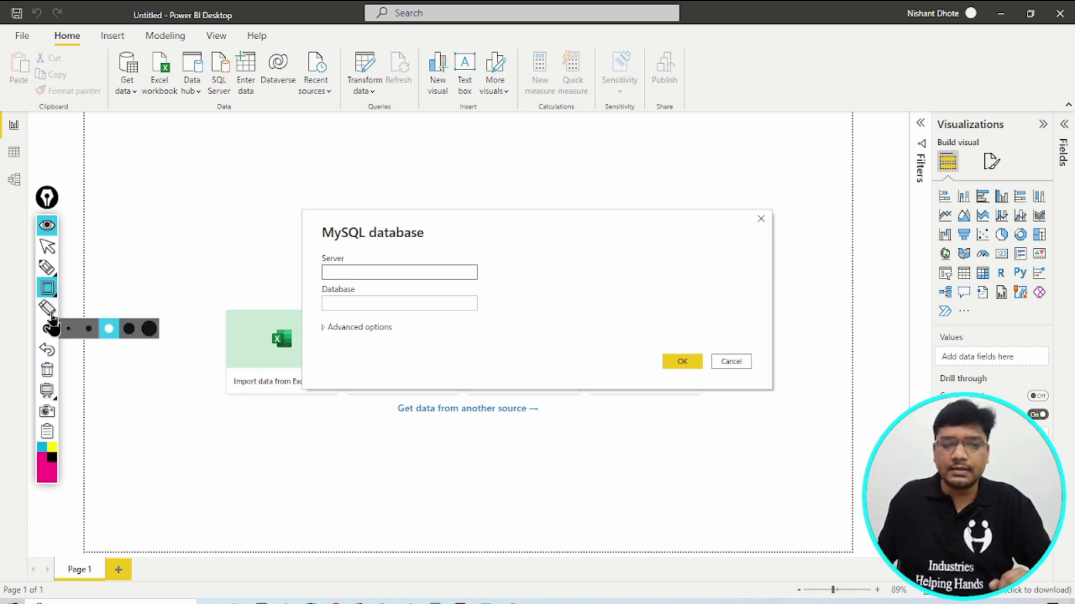
pyautogui.click(47, 247)
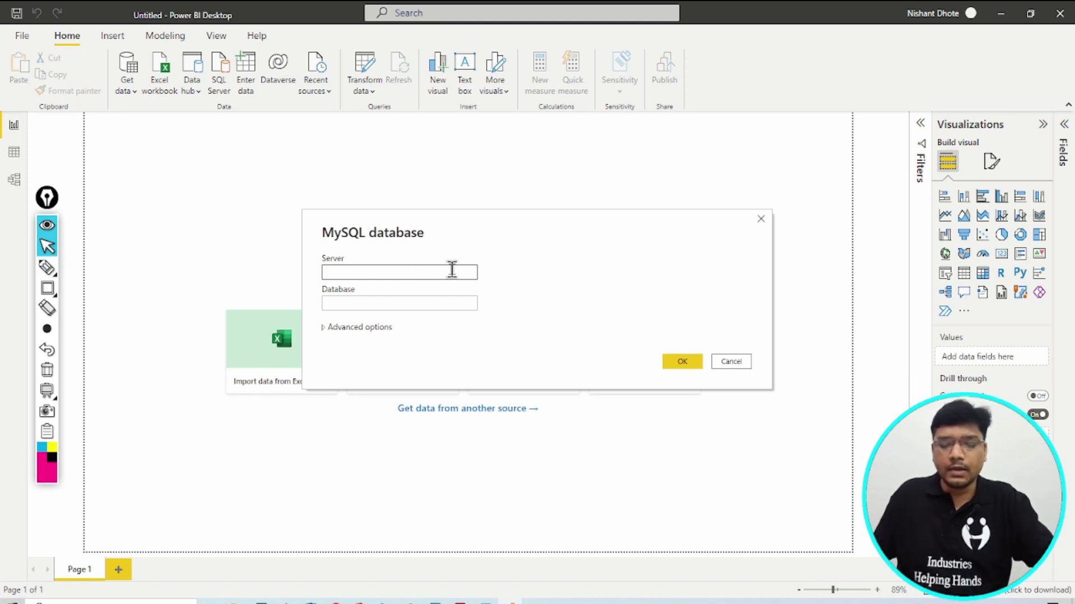
# Step: Connect to the MySQL server localhost with ipl_2023_project as the database
pyautogui.write('local')
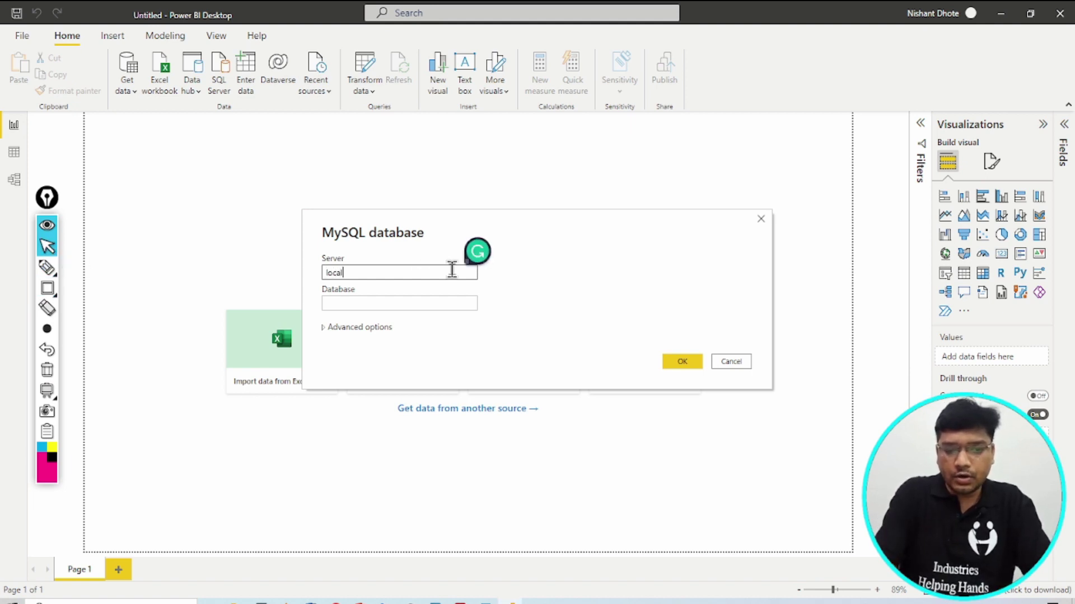
pyautogui.write('host')
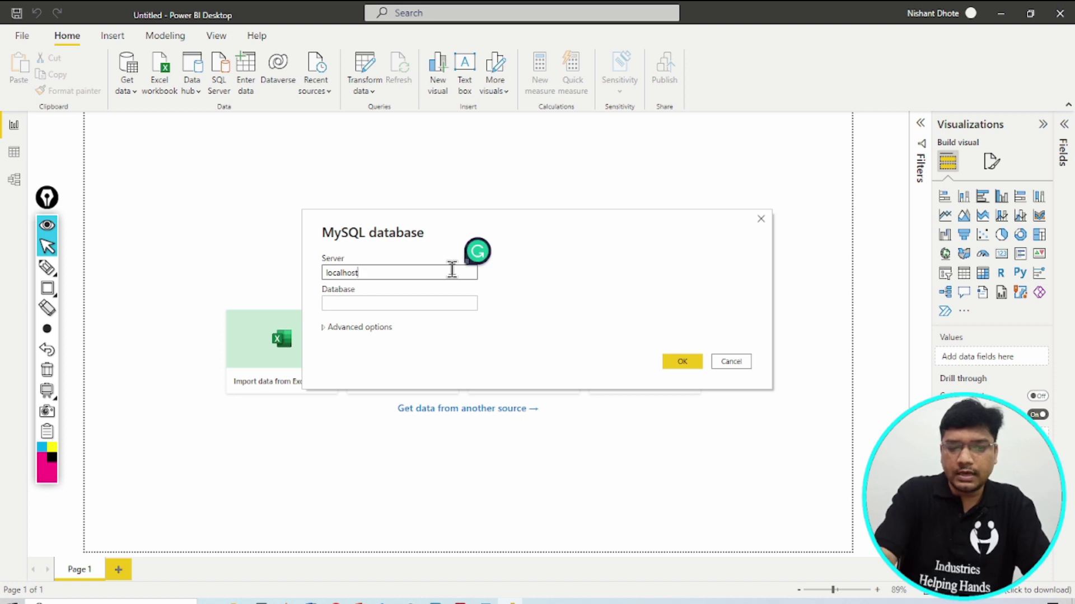
pyautogui.click(425, 304)
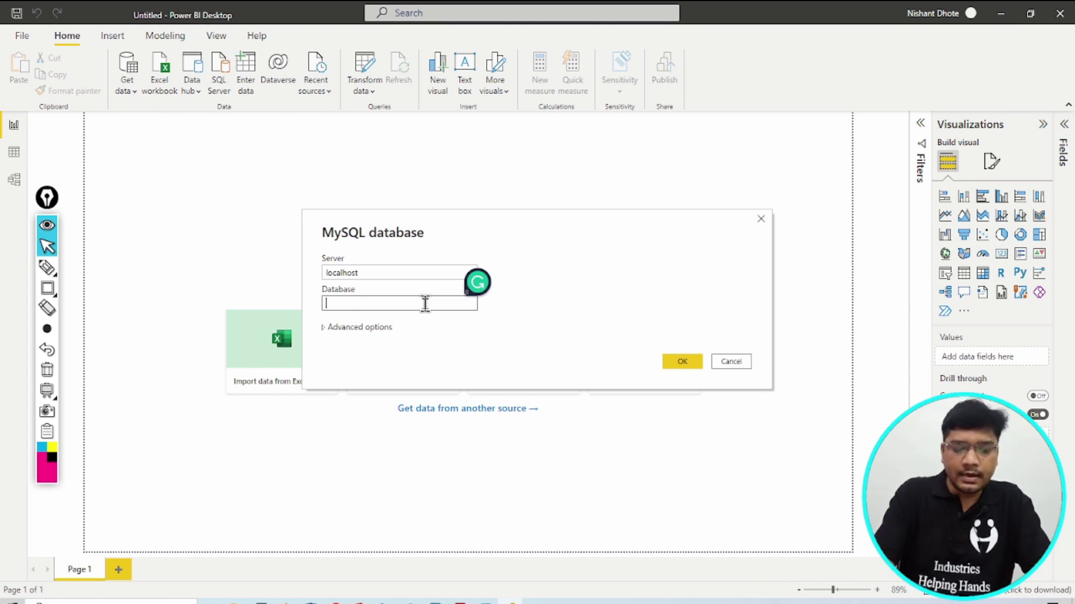
pyautogui.write('ipl_2023_project')
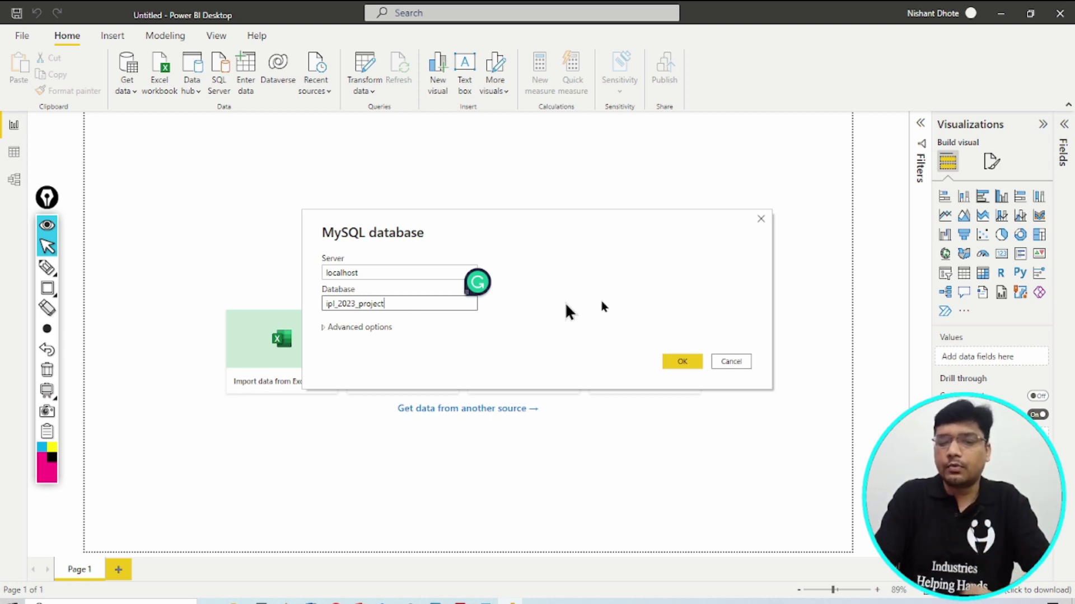
pyautogui.click(677, 364)
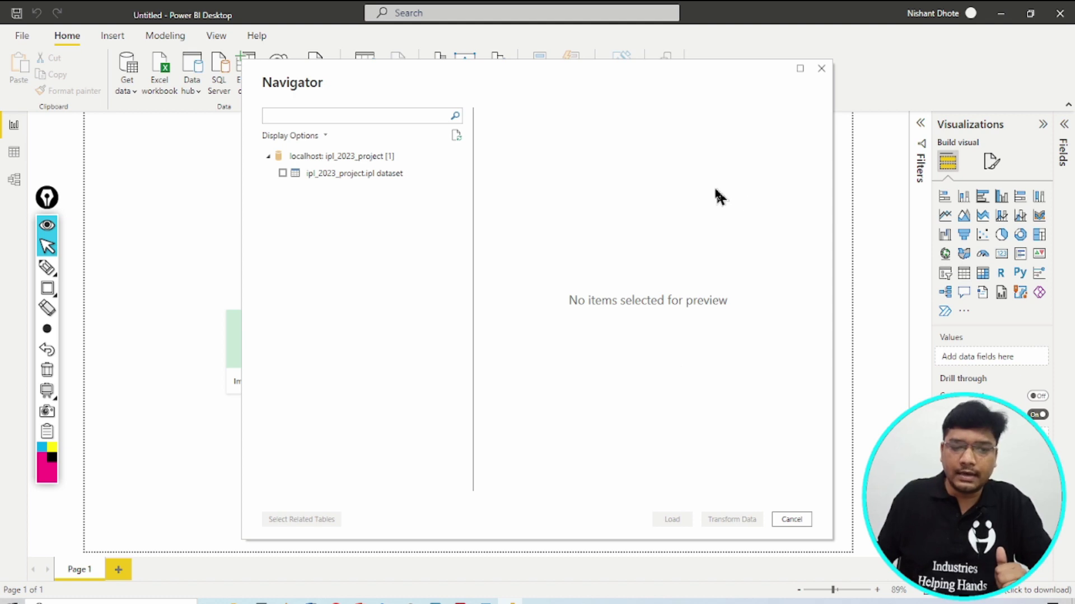
# Step: Preview the ipl_2023_project.ipl dataset table, box its entry and preview header in pink, then clear the annotations and return to pointer mode
pyautogui.click(361, 174)
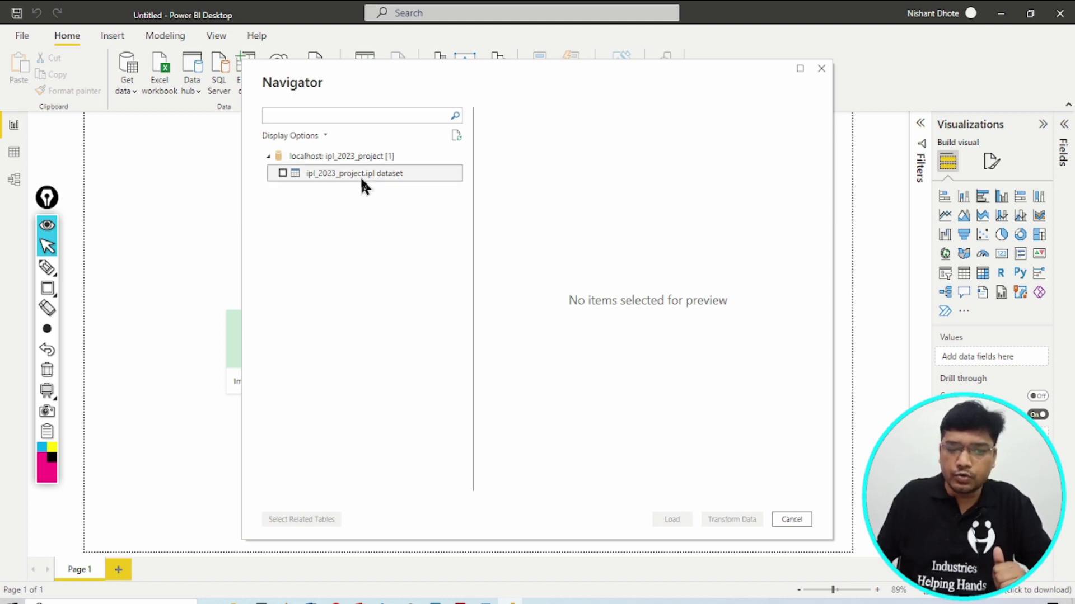
pyautogui.click(47, 289)
pyautogui.moveTo(250, 153)
pyautogui.mouseDown()
pyautogui.moveTo(355, 203)
pyautogui.moveTo(511, 220)
pyautogui.moveTo(472, 224)
pyautogui.mouseUp()
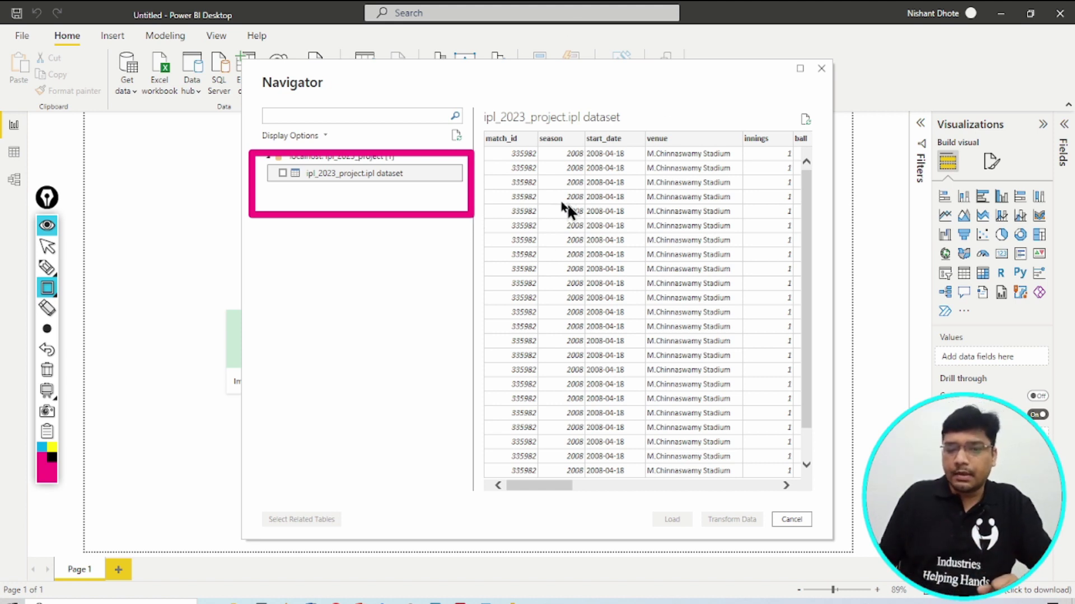
pyautogui.moveTo(475, 100)
pyautogui.mouseDown()
pyautogui.moveTo(715, 177)
pyautogui.moveTo(819, 182)
pyautogui.mouseUp()
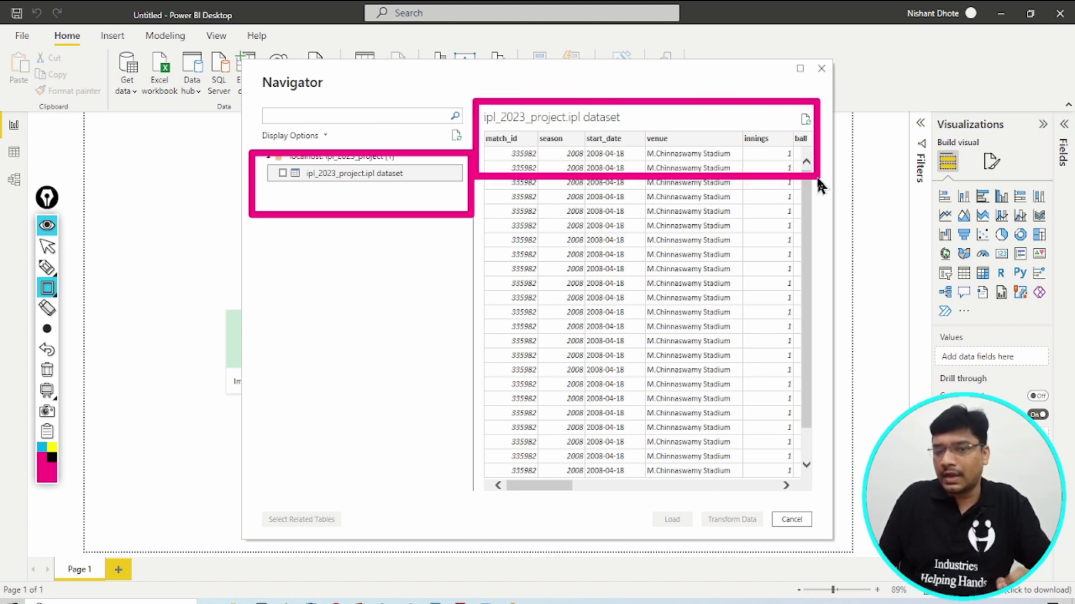
pyautogui.click(47, 370)
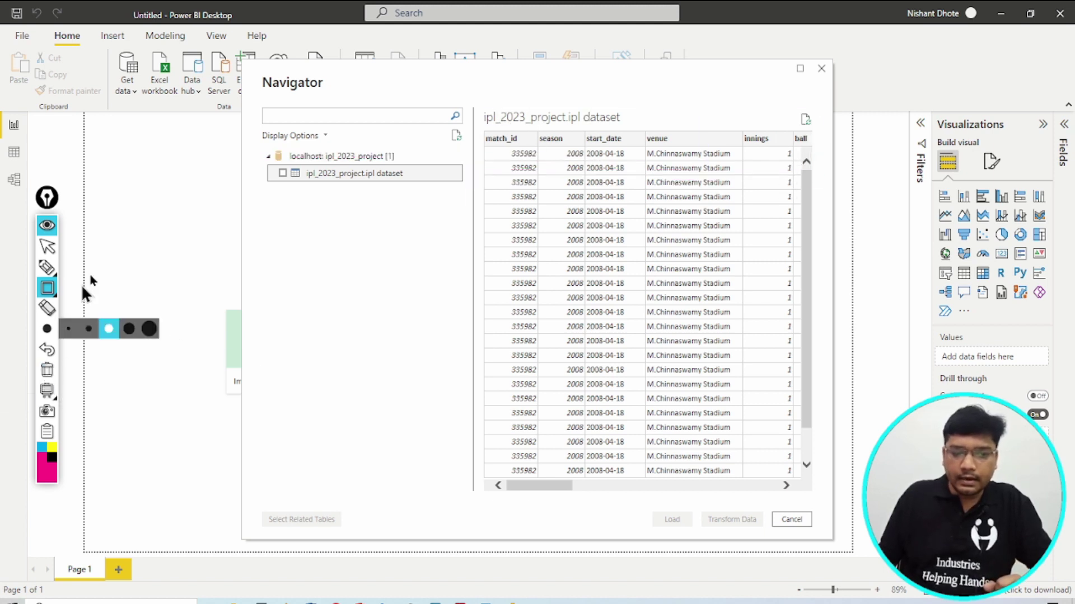
pyautogui.click(47, 246)
# Step: Mark the ipl_2023_project.ipl dataset table for loading
pyautogui.click(282, 176)
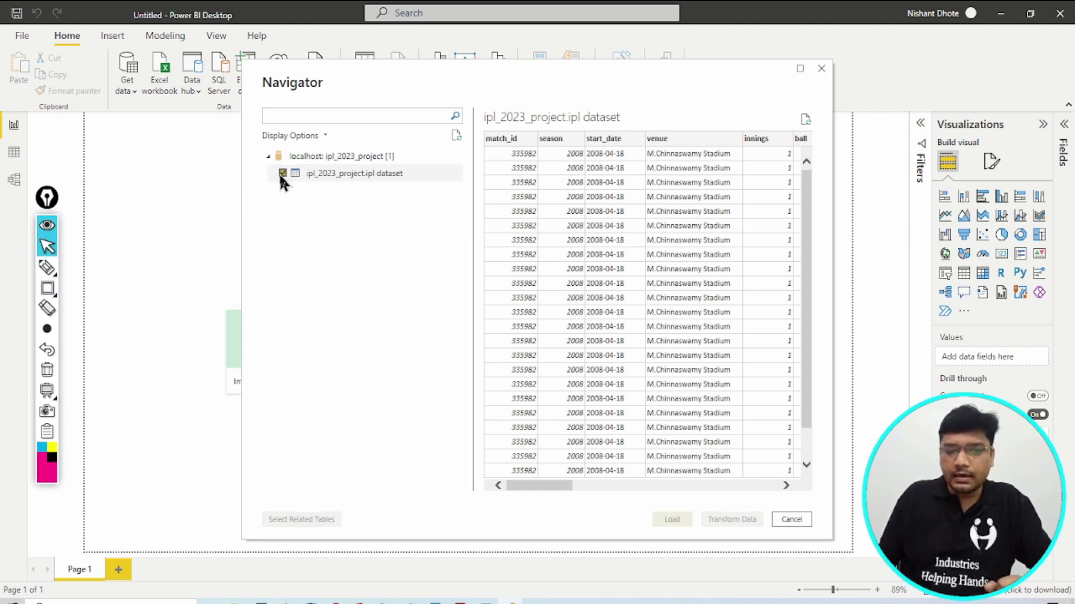
pyautogui.click(282, 174)
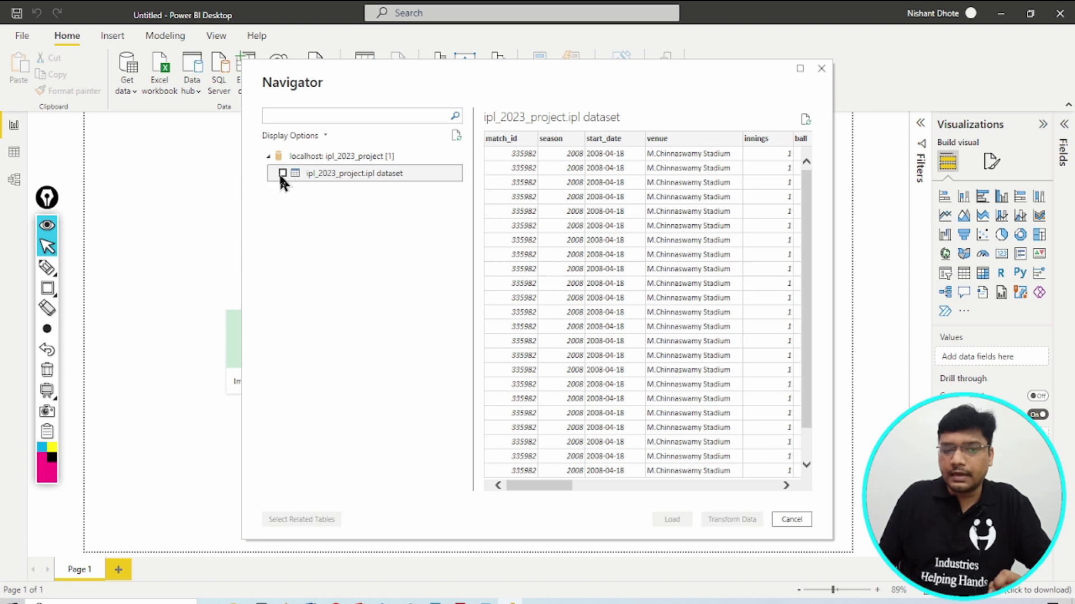
pyautogui.click(282, 174)
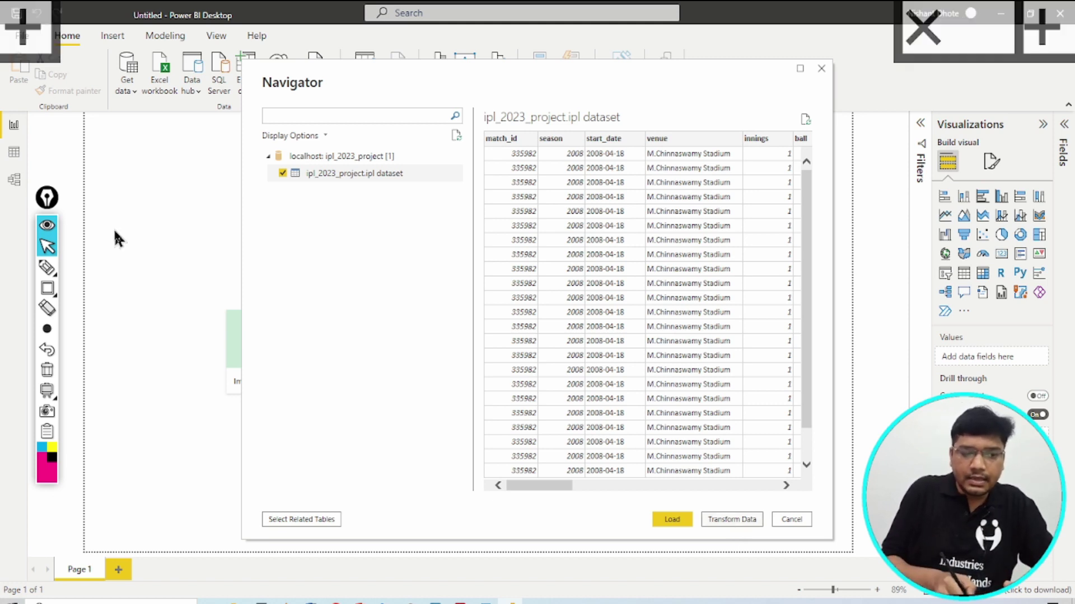
# Step: Handwrite ETL in pink over the table list and draw an arrow pointing down at the venue column of the preview
pyautogui.click(56, 270)
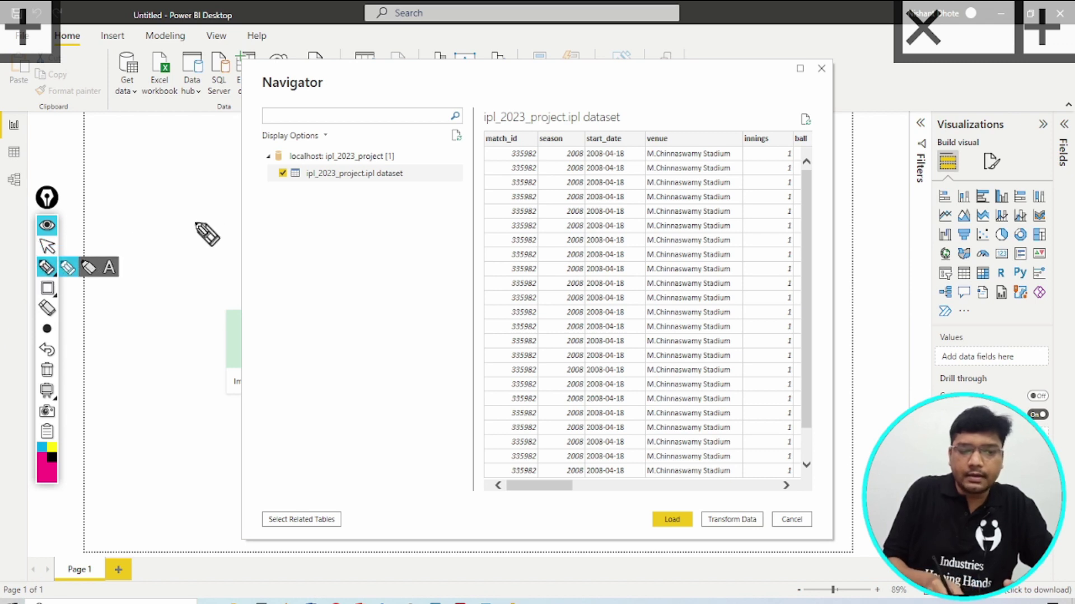
pyautogui.moveTo(173, 213)
pyautogui.mouseDown()
pyautogui.moveTo(197, 241)
pyautogui.moveTo(158, 223)
pyautogui.moveTo(168, 263)
pyautogui.moveTo(231, 171)
pyautogui.moveTo(287, 125)
pyautogui.moveTo(331, 199)
pyautogui.mouseUp()
pyautogui.click(47, 350)
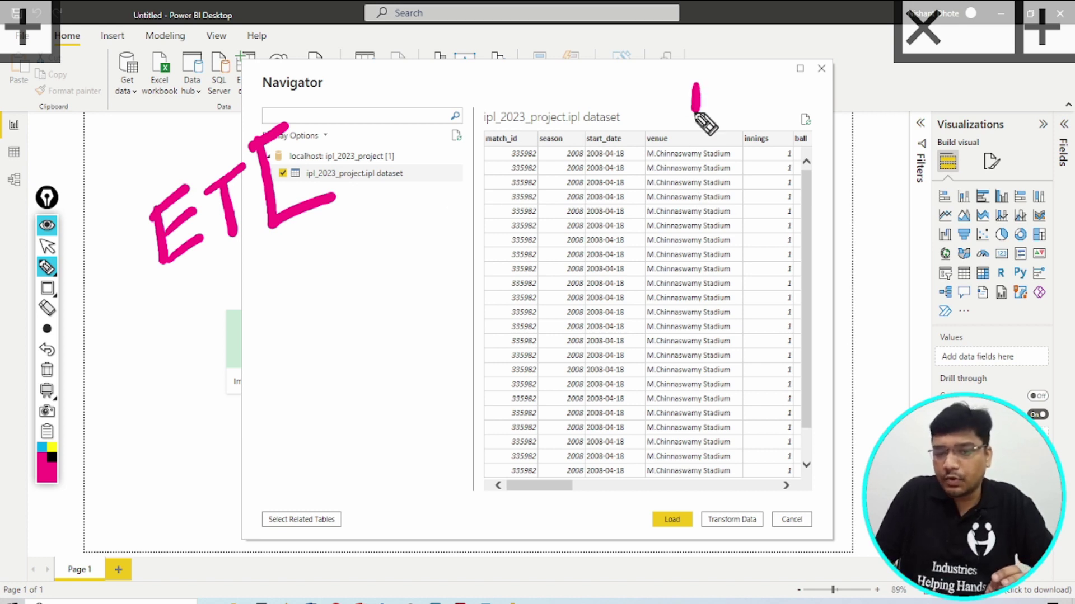
pyautogui.moveTo(680, 93)
pyautogui.mouseDown()
pyautogui.moveTo(694, 131)
pyautogui.moveTo(722, 101)
pyautogui.mouseUp()
pyautogui.moveTo(708, 50); pyautogui.dragTo(695, 129)
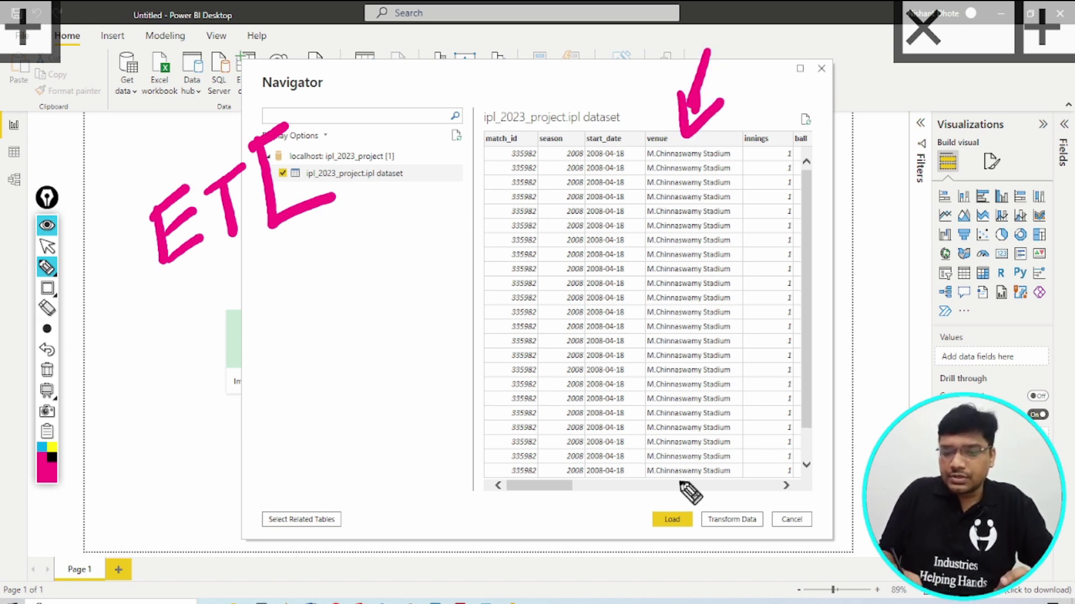
# Step: Draw pink arrows pointing down at the Transform Data and Load options
pyautogui.moveTo(736, 448); pyautogui.dragTo(739, 501)
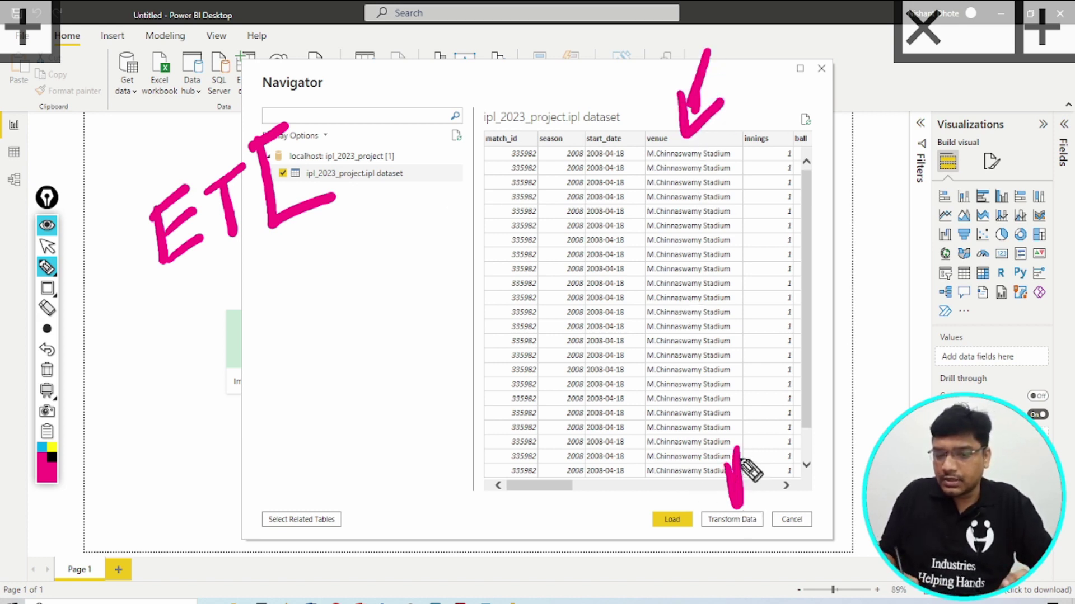
pyautogui.moveTo(741, 410)
pyautogui.mouseDown()
pyautogui.moveTo(730, 481)
pyautogui.moveTo(794, 454)
pyautogui.mouseUp()
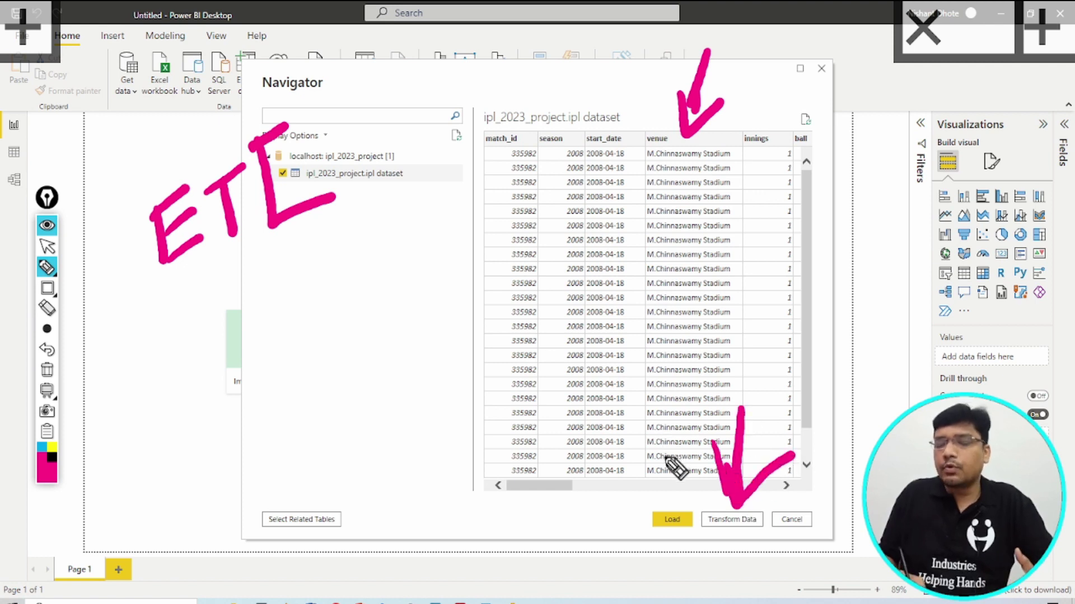
pyautogui.moveTo(650, 434); pyautogui.dragTo(651, 507)
pyautogui.moveTo(627, 468)
pyautogui.mouseDown()
pyautogui.moveTo(635, 480)
pyautogui.moveTo(680, 463)
pyautogui.mouseUp()
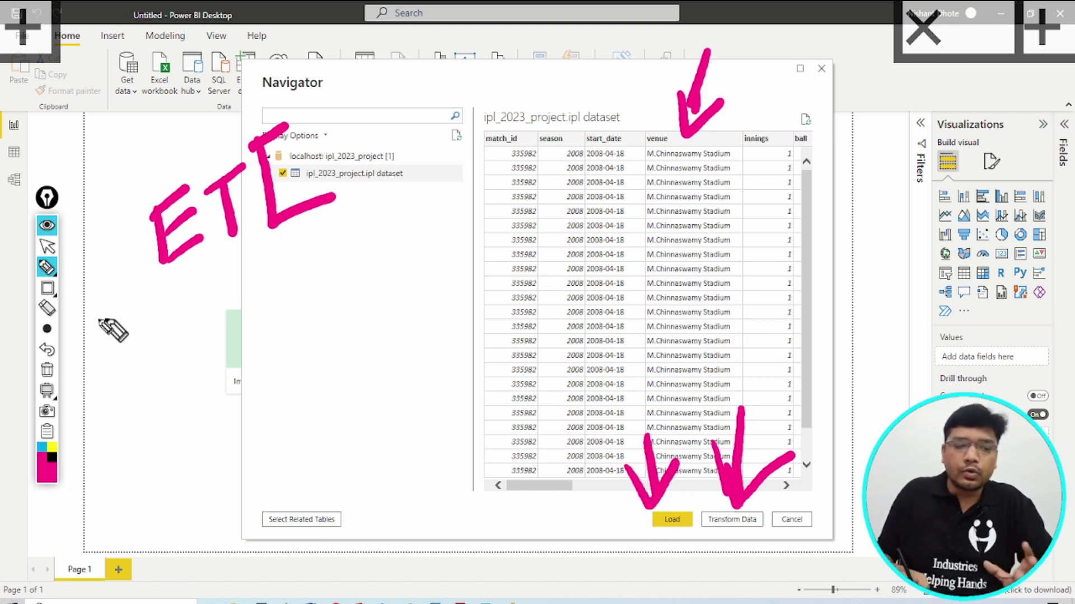
# Step: Clear the pink annotations, collapse the annotation tools and load the selected ipl dataset table into the report
pyautogui.click(46, 372)
pyautogui.click(47, 246)
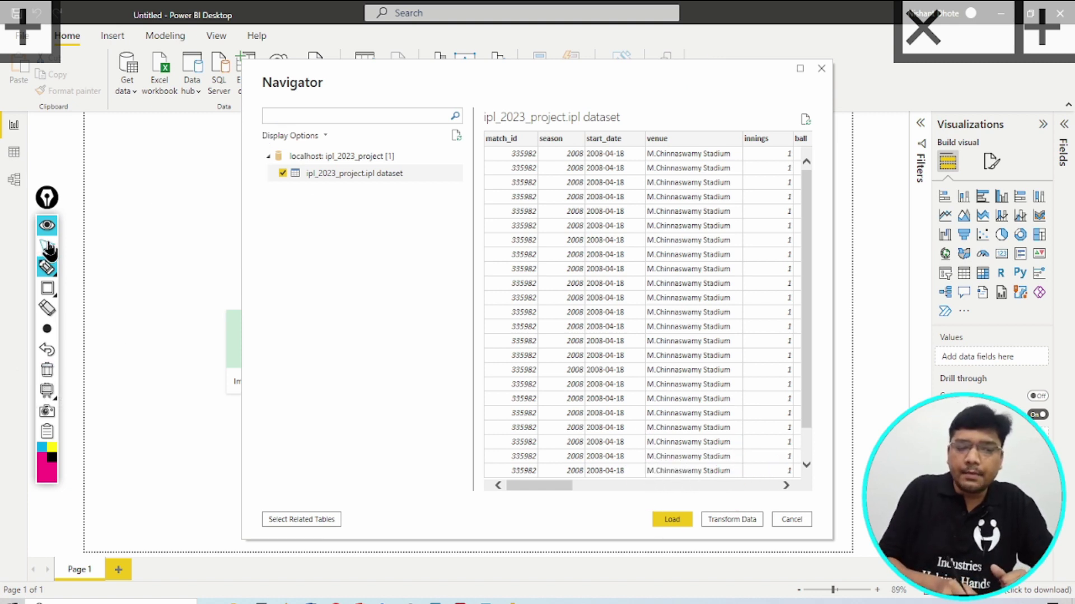
pyautogui.click(49, 227)
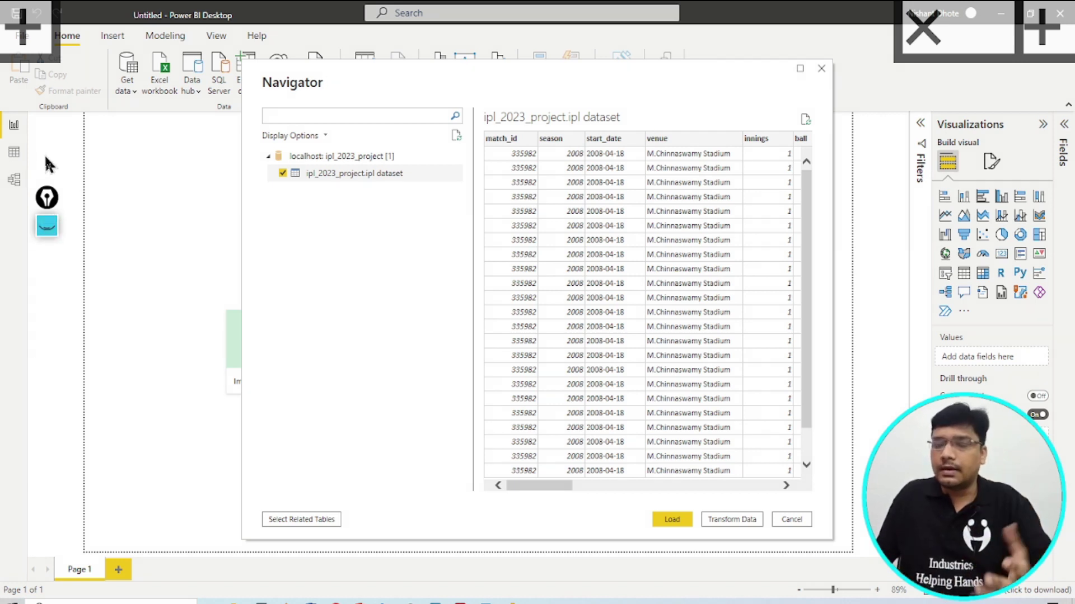
pyautogui.click(669, 518)
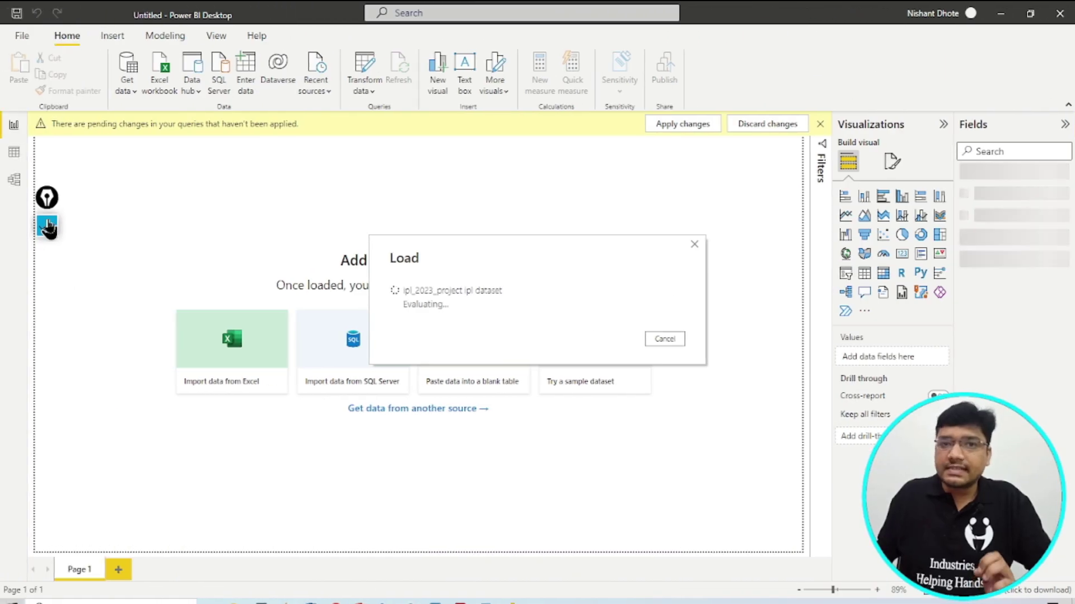
# Step: Box the Load progress dialog, the Apply changes option and the Fields pane in pink, then return to pointer mode
pyautogui.moveTo(47, 227)
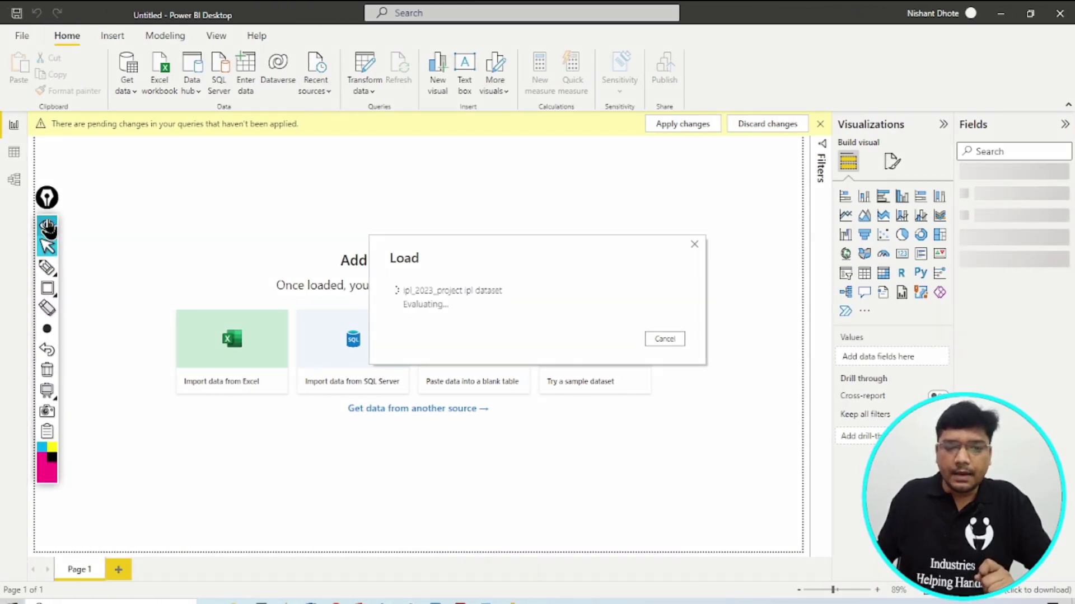
pyautogui.click(47, 289)
pyautogui.moveTo(357, 214)
pyautogui.mouseDown()
pyautogui.moveTo(695, 440)
pyautogui.moveTo(756, 436)
pyautogui.mouseUp()
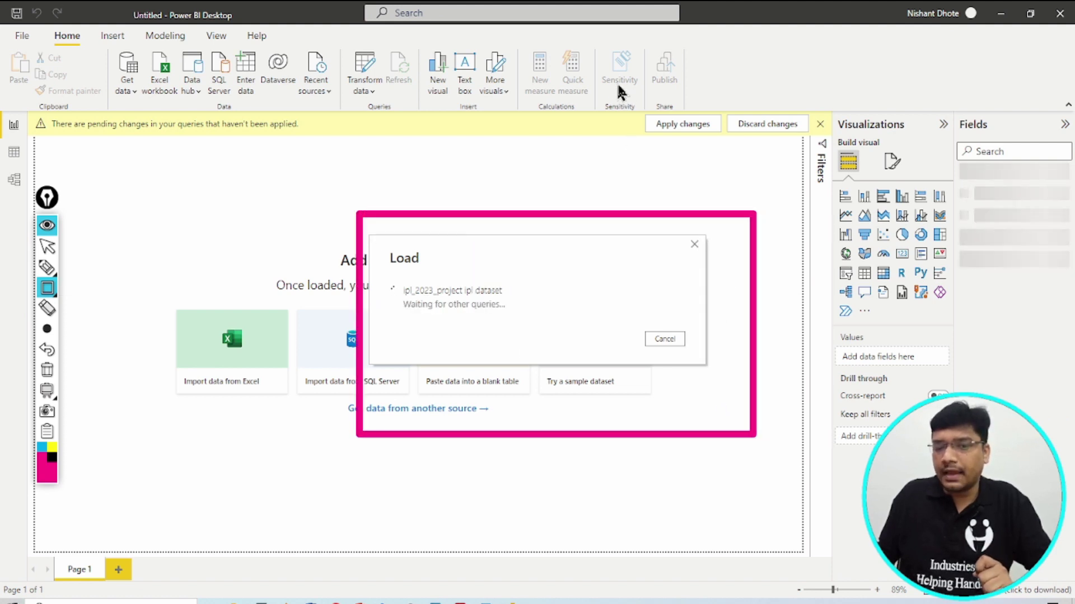
pyautogui.moveTo(615, 81); pyautogui.dragTo(729, 169)
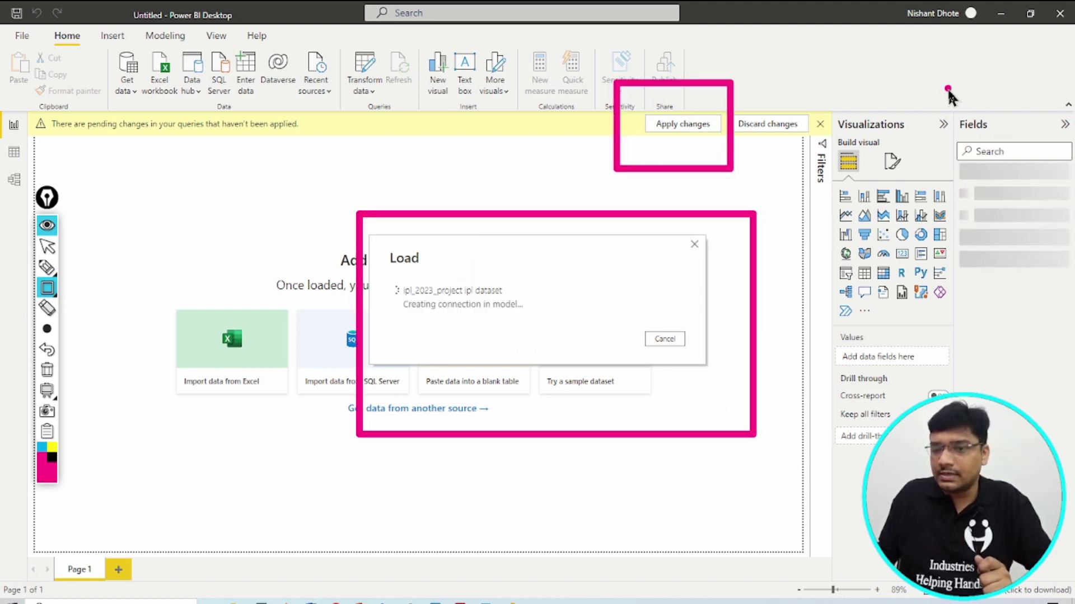
pyautogui.moveTo(946, 86)
pyautogui.mouseDown()
pyautogui.moveTo(1074, 245)
pyautogui.moveTo(1070, 382)
pyautogui.mouseUp()
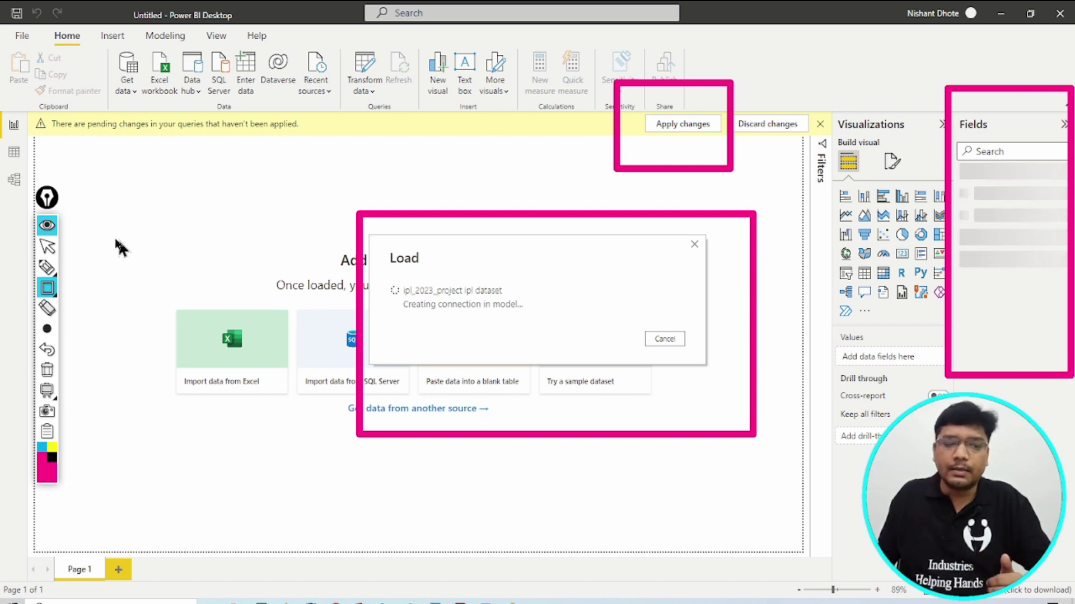
pyautogui.click(47, 248)
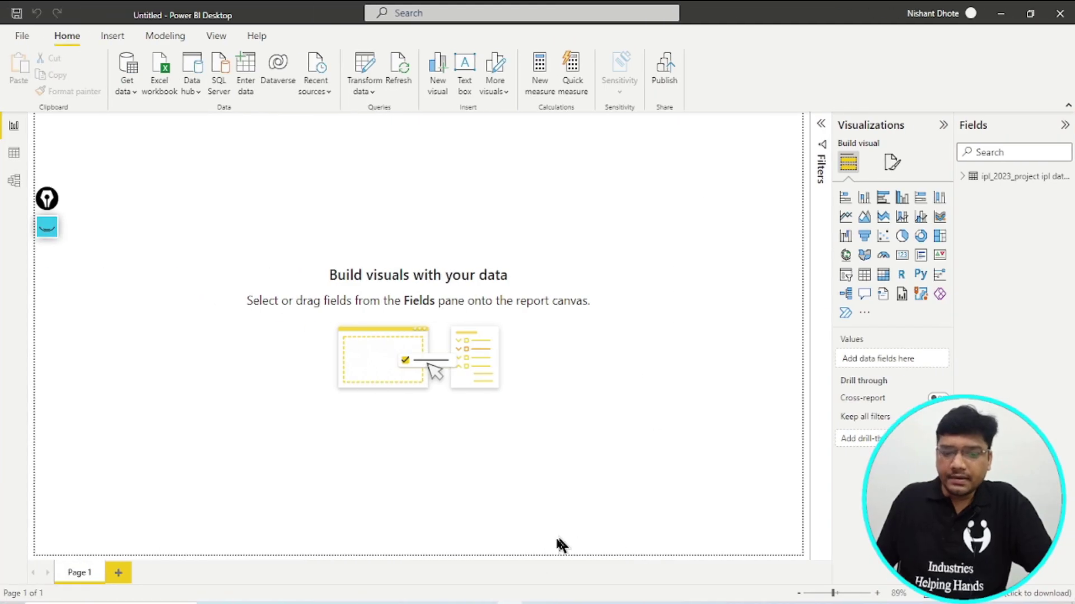
# Step: Magnify the screen to 200% and expand the ipl_2023_project ipl dataset table in the Fields pane
pyautogui.press('super+plus')
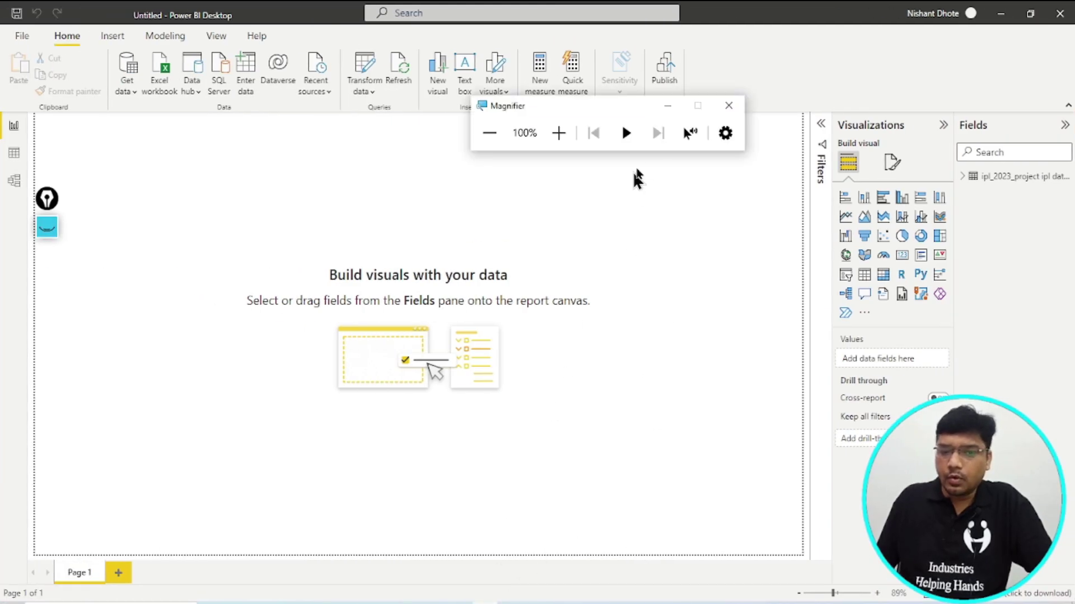
pyautogui.click(558, 133)
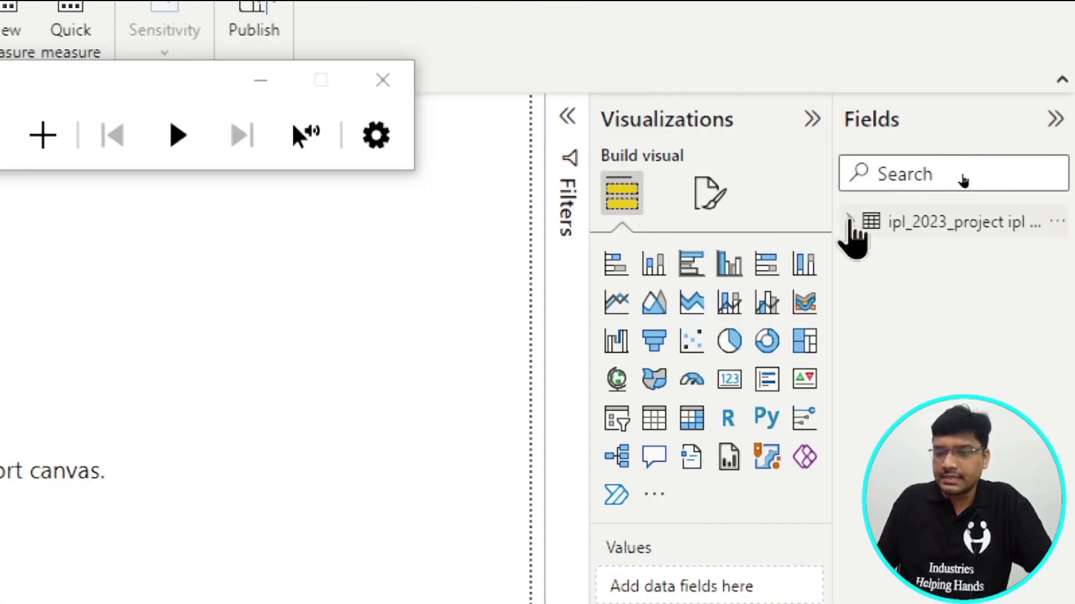
pyautogui.click(850, 221)
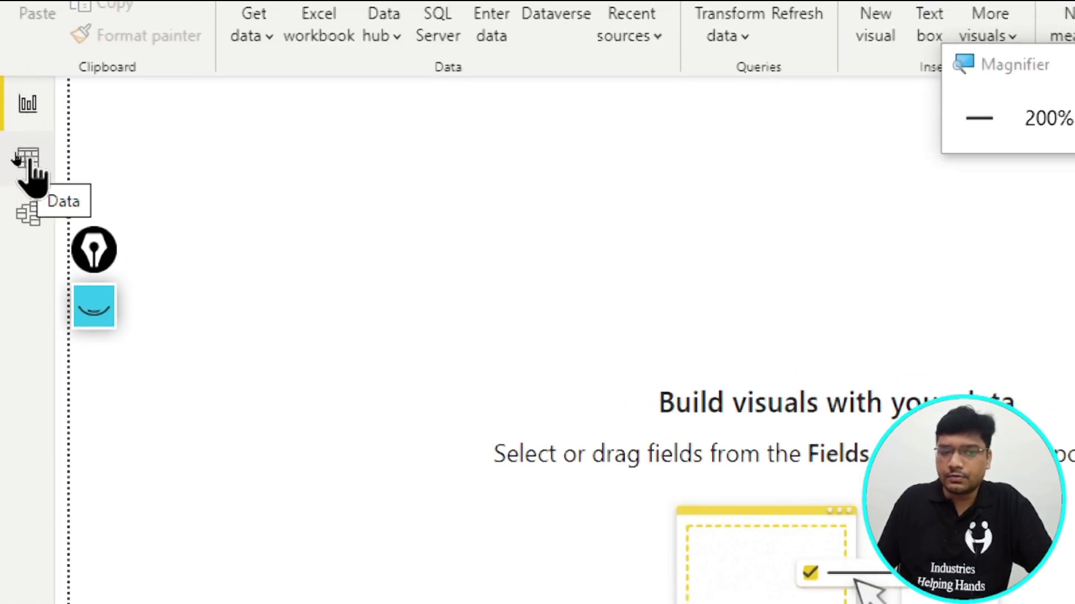
# Step: Open the Data view, reset the screen magnification to 100% and minimize Magnifier
pyautogui.click(34, 163)
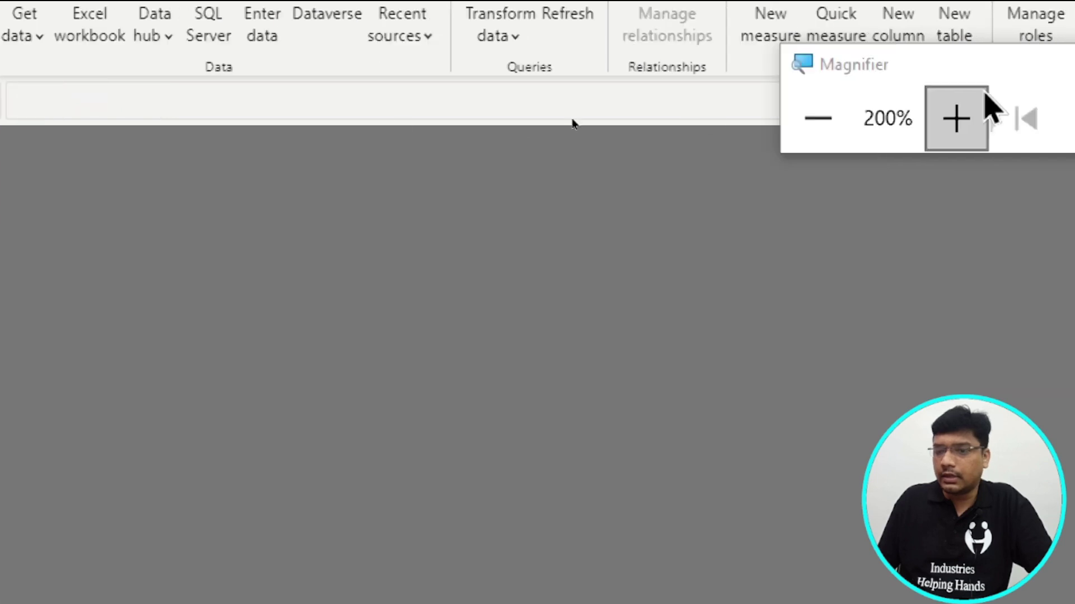
pyautogui.click(827, 134)
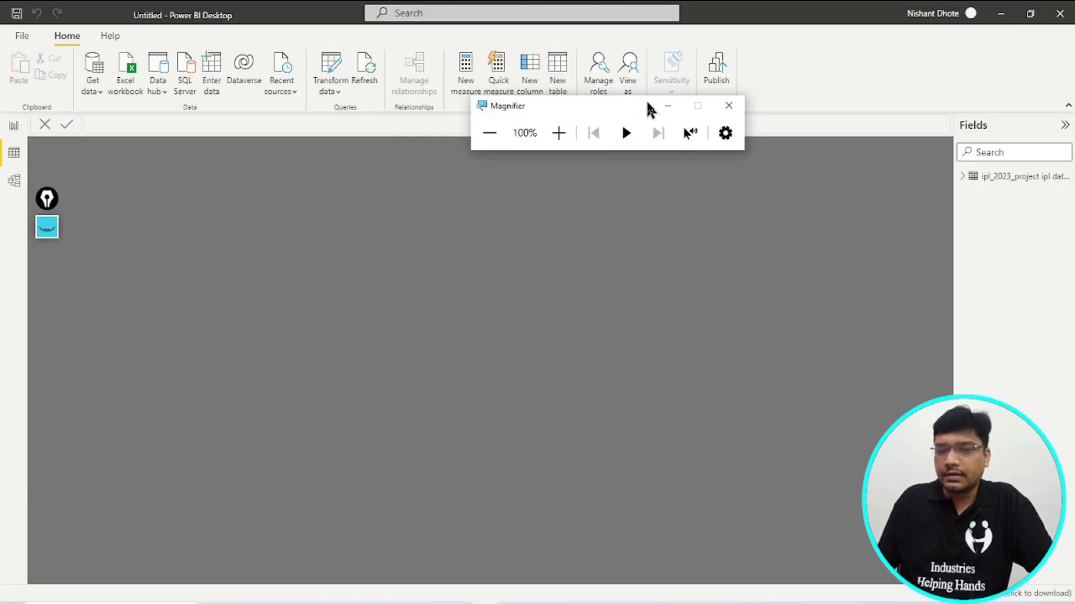
pyautogui.click(673, 109)
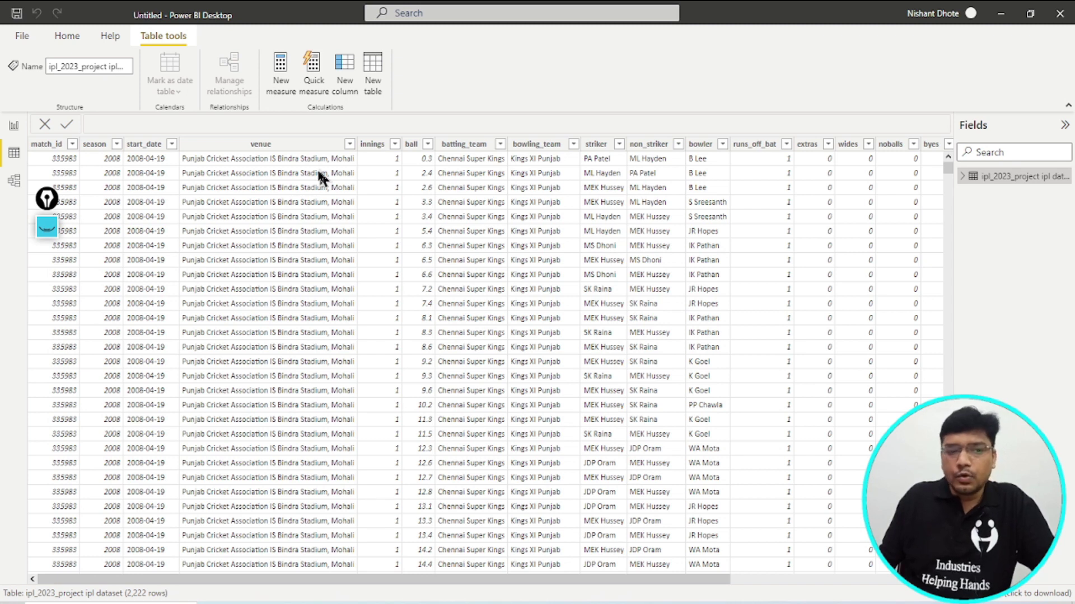
# Step: Move the annotation tools near the Fields pane and box the table's column headers from match_id through non_striker in pink
pyautogui.moveTo(46, 210); pyautogui.dragTo(982, 101)
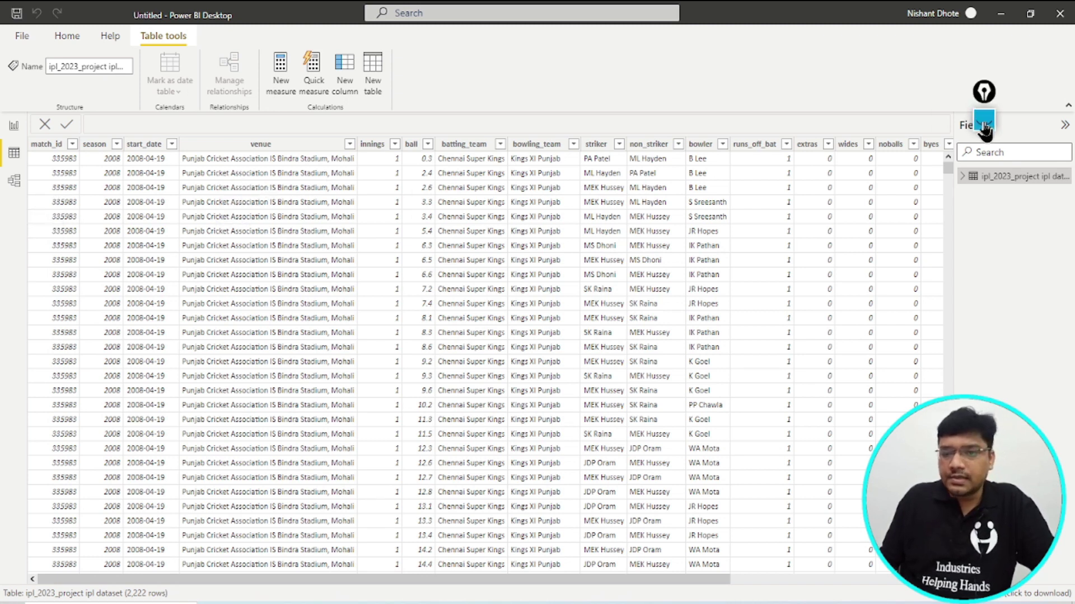
pyautogui.click(983, 91)
pyautogui.click(984, 182)
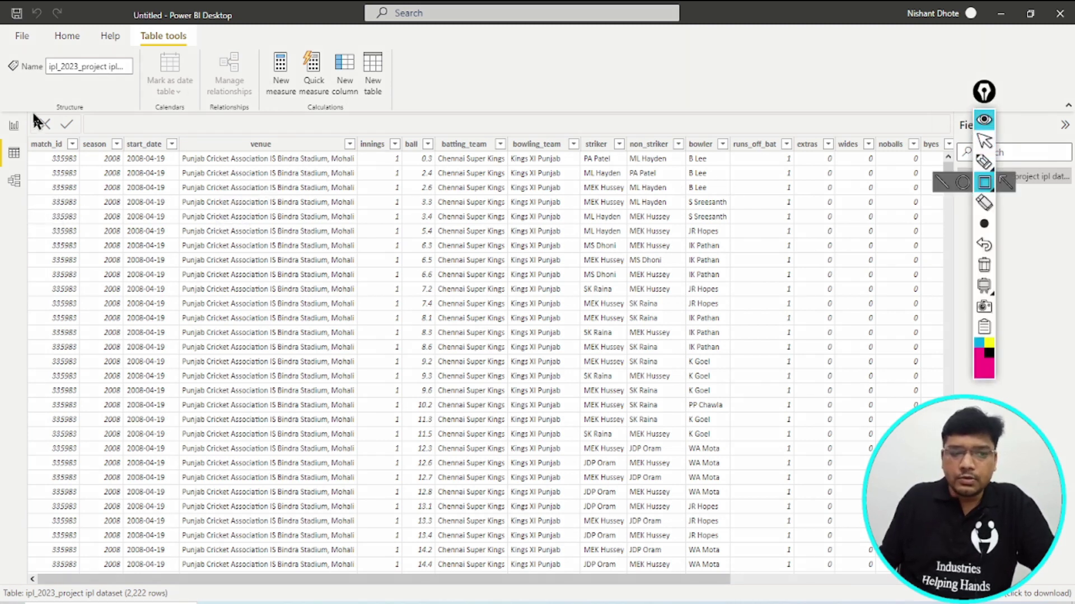
pyautogui.moveTo(15, 122)
pyautogui.mouseDown()
pyautogui.moveTo(71, 161)
pyautogui.moveTo(119, 161)
pyautogui.mouseUp()
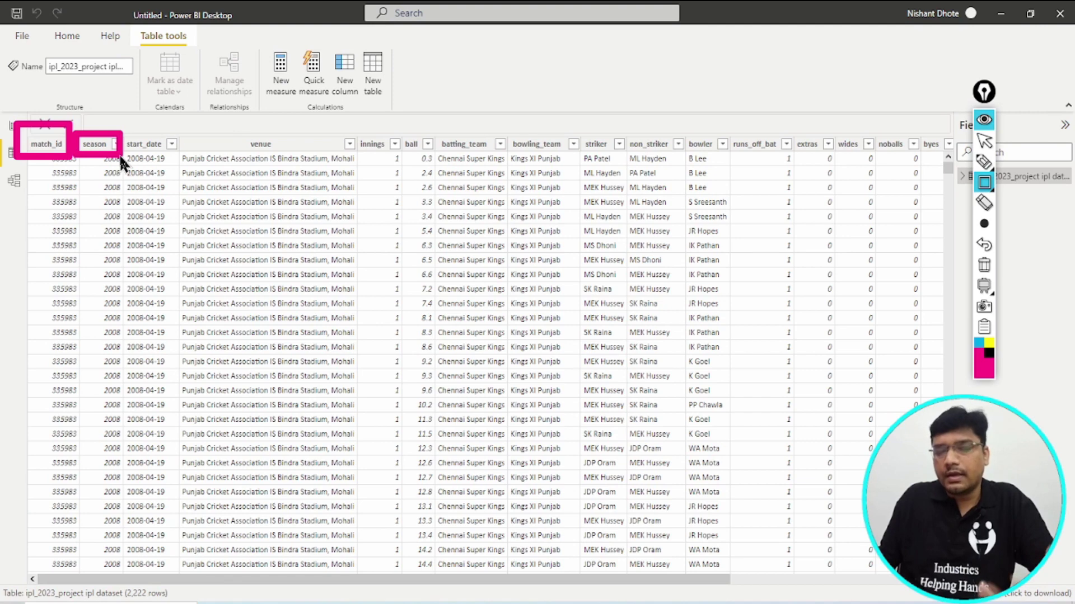
pyautogui.moveTo(125, 119); pyautogui.dragTo(167, 152)
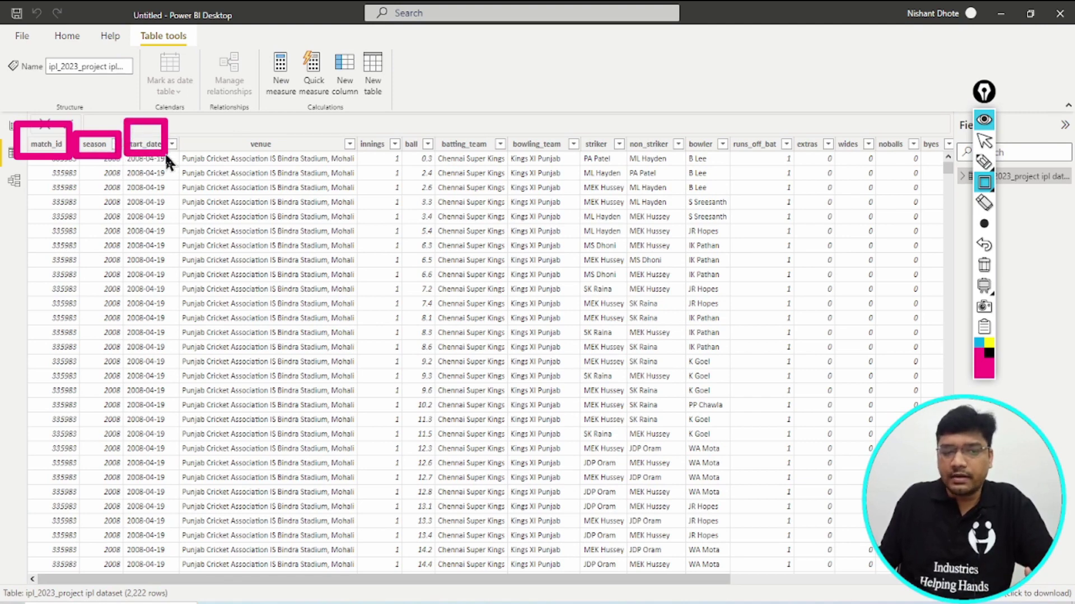
pyautogui.moveTo(215, 118); pyautogui.dragTo(300, 155)
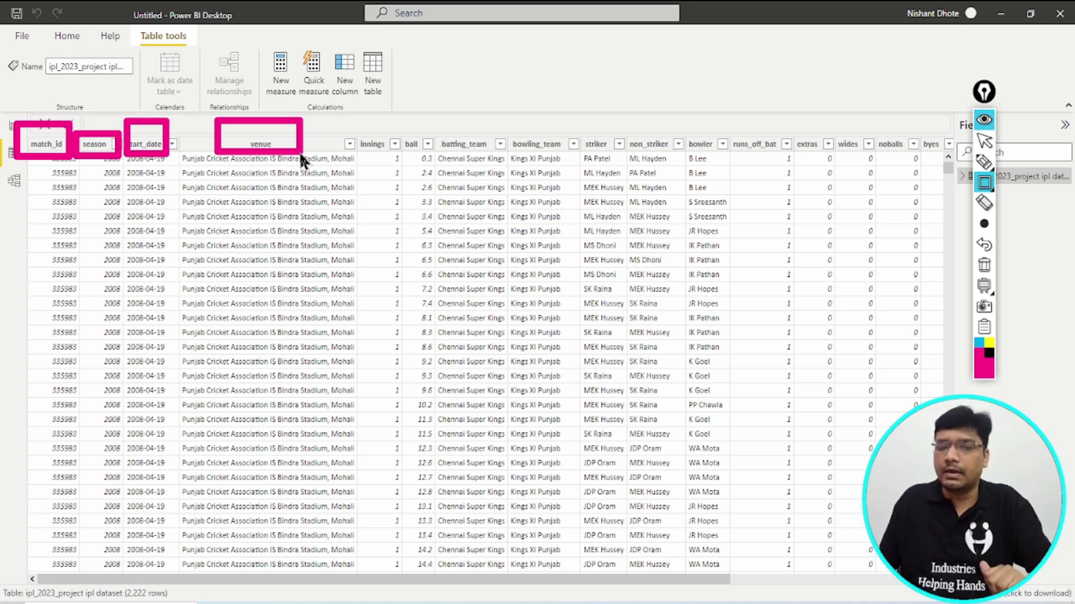
pyautogui.moveTo(361, 128)
pyautogui.mouseDown()
pyautogui.moveTo(401, 171)
pyautogui.moveTo(386, 179)
pyautogui.mouseUp()
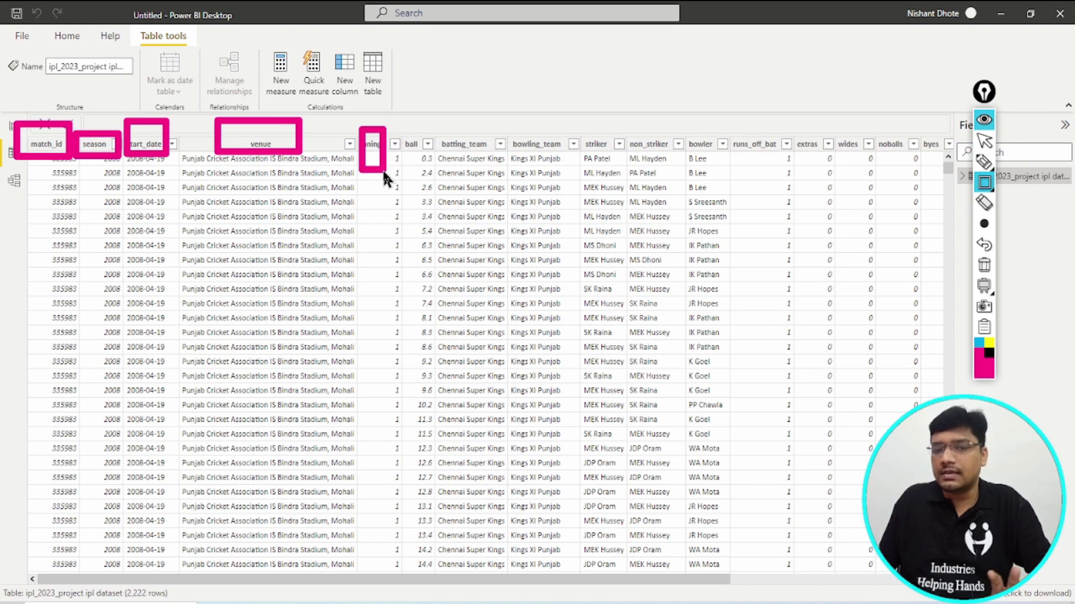
pyautogui.moveTo(394, 119)
pyautogui.mouseDown()
pyautogui.moveTo(433, 153)
pyautogui.moveTo(439, 171)
pyautogui.moveTo(428, 173)
pyautogui.mouseUp()
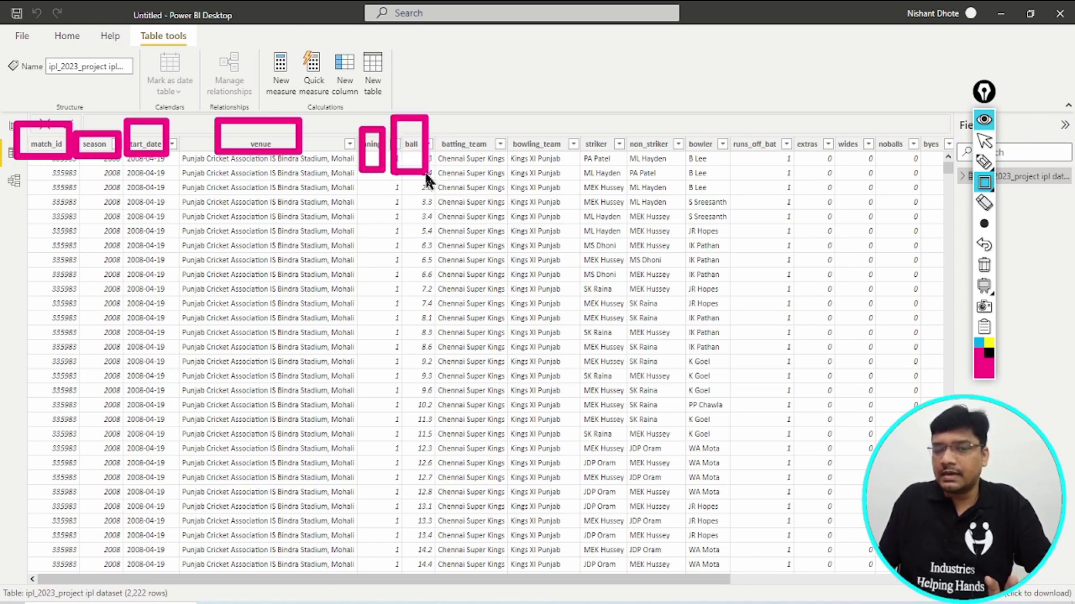
pyautogui.moveTo(437, 125)
pyautogui.mouseDown()
pyautogui.moveTo(559, 173)
pyautogui.moveTo(560, 152)
pyautogui.mouseUp()
pyautogui.moveTo(573, 120)
pyautogui.mouseDown()
pyautogui.moveTo(627, 167)
pyautogui.moveTo(688, 172)
pyautogui.mouseUp()
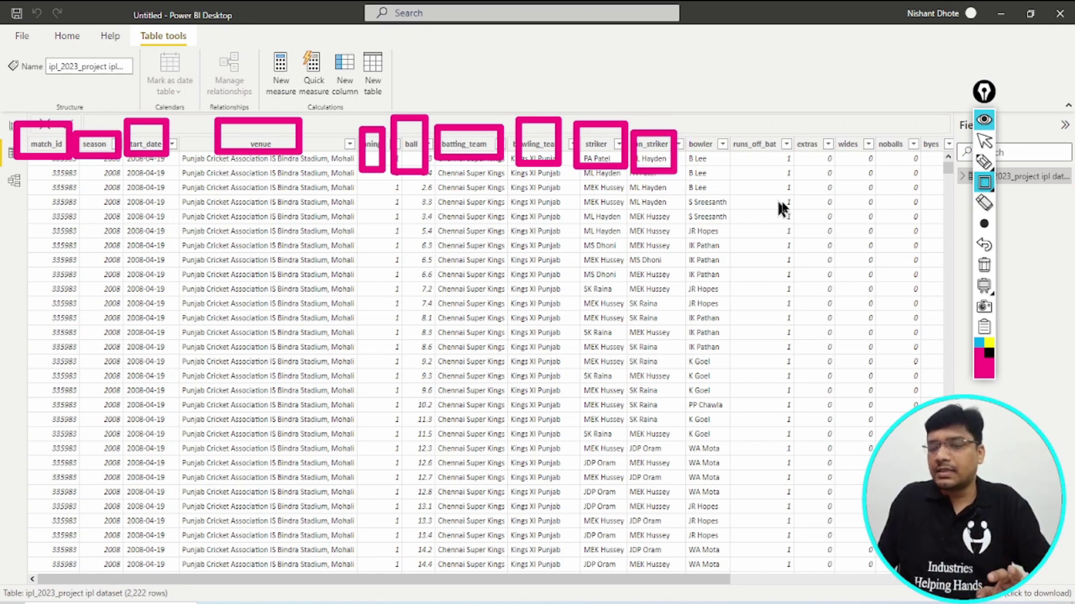
# Step: Clear the pink boxes, return to pointer mode and bring the table's remaining columns through run into view
pyautogui.click(984, 265)
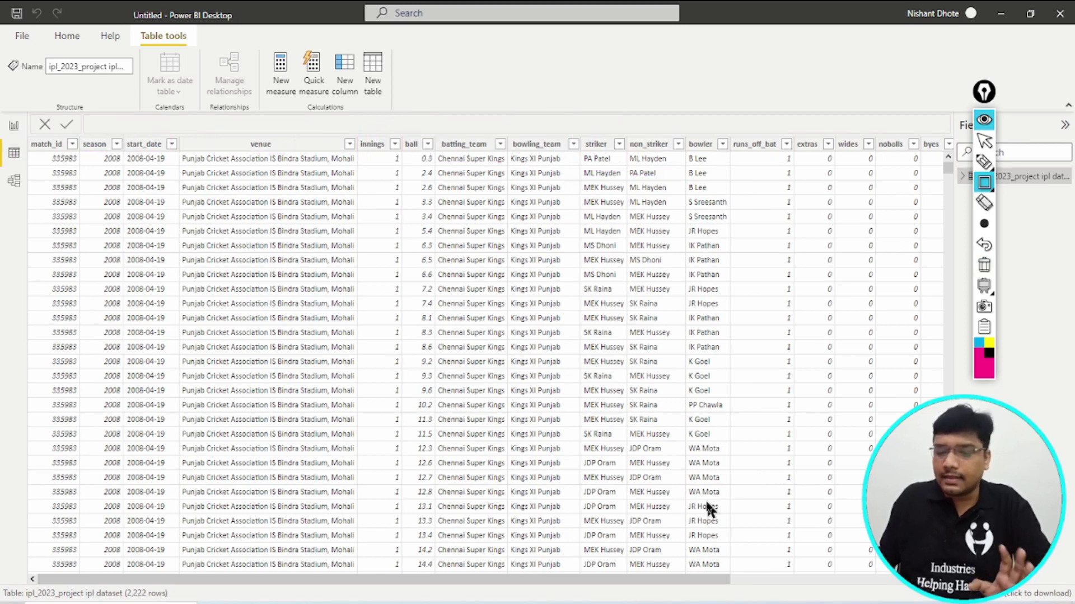
pyautogui.moveTo(638, 576); pyautogui.dragTo(662, 584)
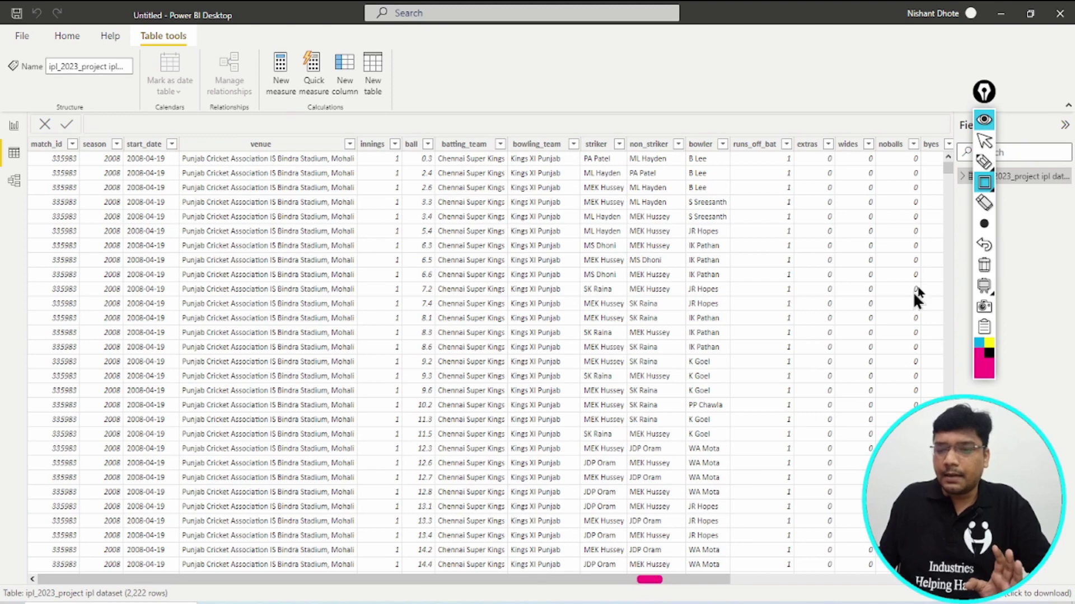
pyautogui.click(984, 141)
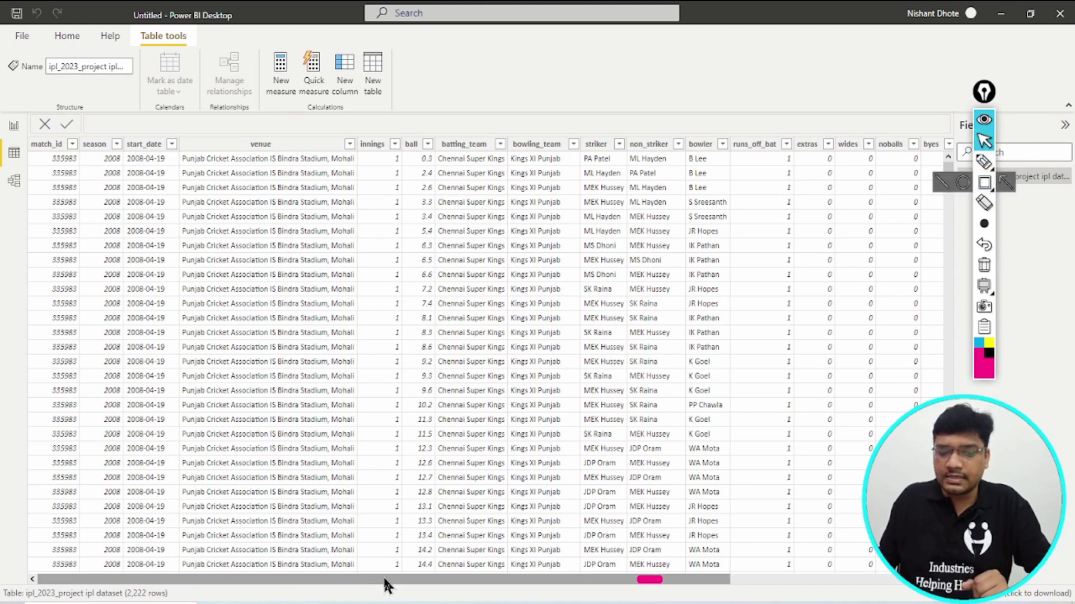
pyautogui.moveTo(384, 579); pyautogui.dragTo(834, 594)
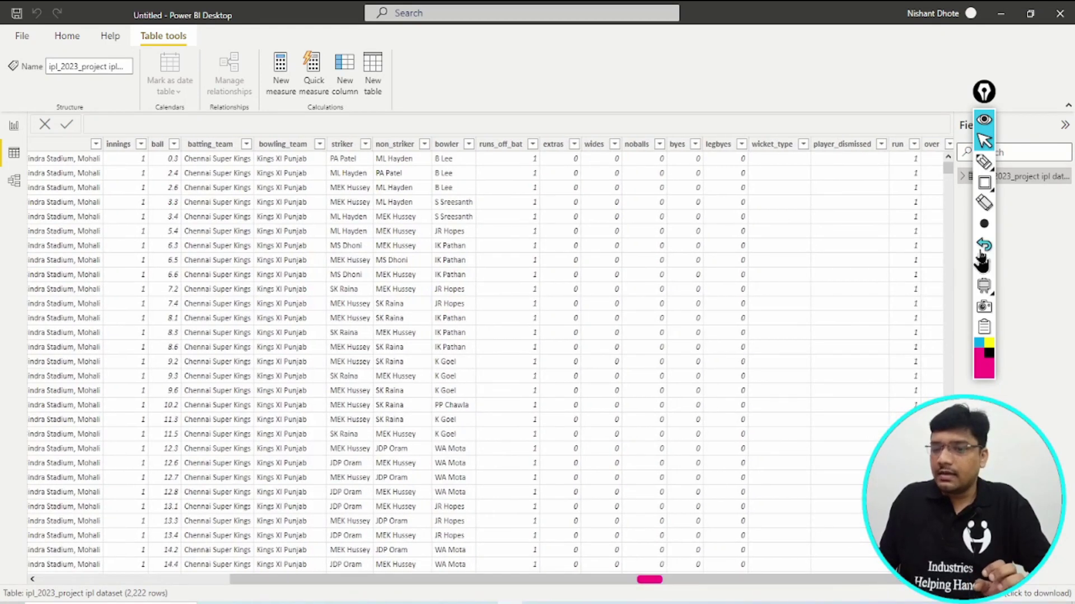
# Step: Box the bowler, runs_off_bat, extras, wides, noballs, legbyes, wicket_type and player_dismissed column headers in pink
pyautogui.click(984, 183)
pyautogui.moveTo(403, 104)
pyautogui.mouseDown()
pyautogui.moveTo(471, 185)
pyautogui.moveTo(469, 163)
pyautogui.mouseUp()
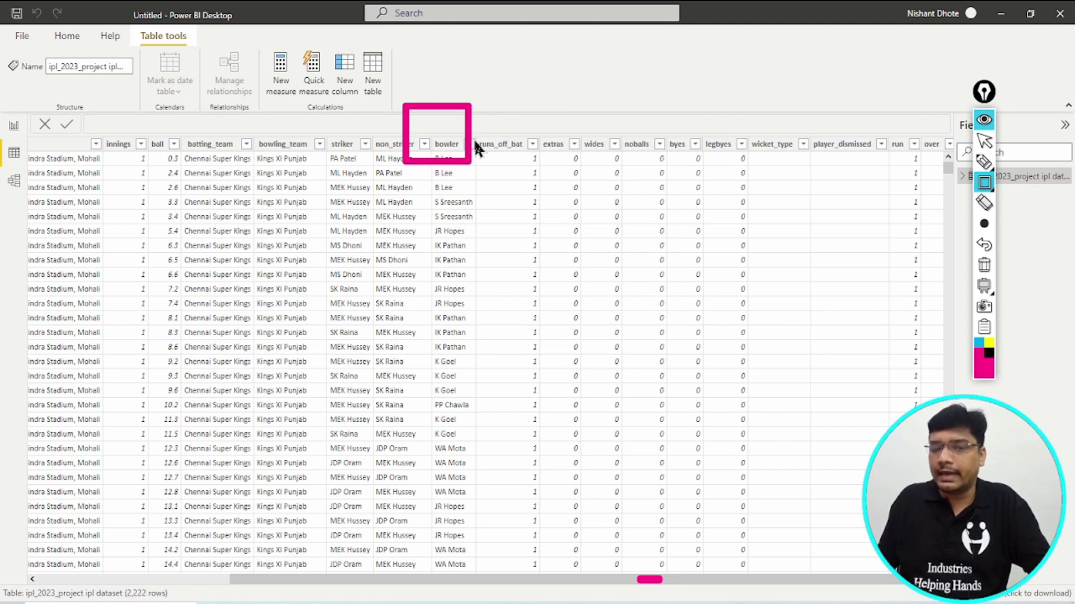
pyautogui.moveTo(467, 119); pyautogui.dragTo(526, 168)
pyautogui.moveTo(535, 126); pyautogui.dragTo(572, 165)
pyautogui.moveTo(579, 119); pyautogui.dragTo(609, 177)
pyautogui.moveTo(617, 125); pyautogui.dragTo(666, 166)
pyautogui.moveTo(689, 126); pyautogui.dragTo(736, 168)
pyautogui.moveTo(743, 130); pyautogui.dragTo(786, 158)
pyautogui.moveTo(802, 119); pyautogui.dragTo(866, 173)
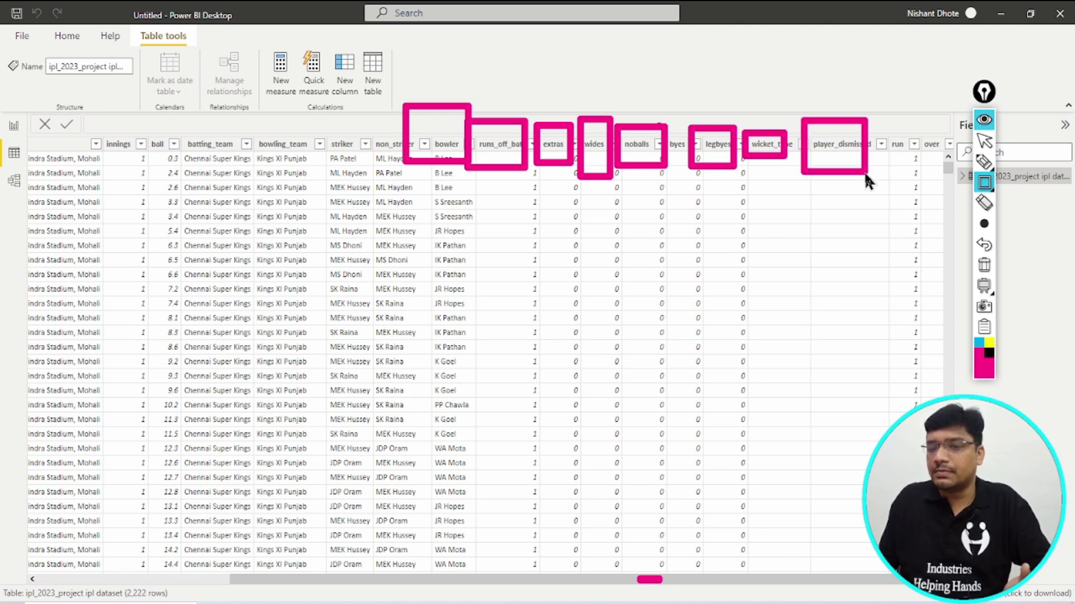
# Step: Clear the pink column boxes, return to pointer mode and switch back to the Report view
pyautogui.click(984, 268)
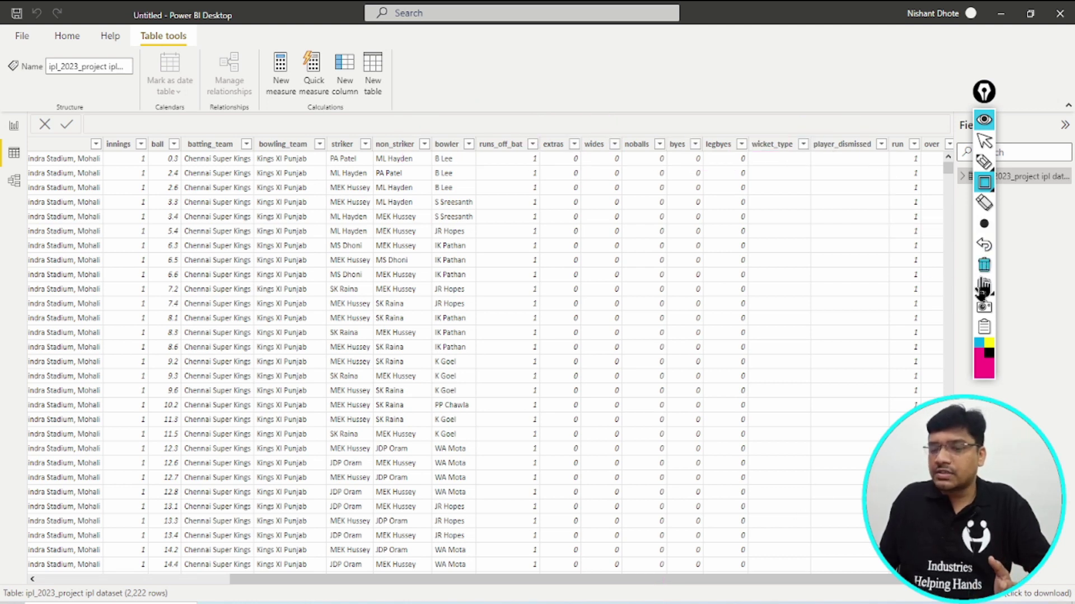
pyautogui.click(427, 583)
pyautogui.click(986, 143)
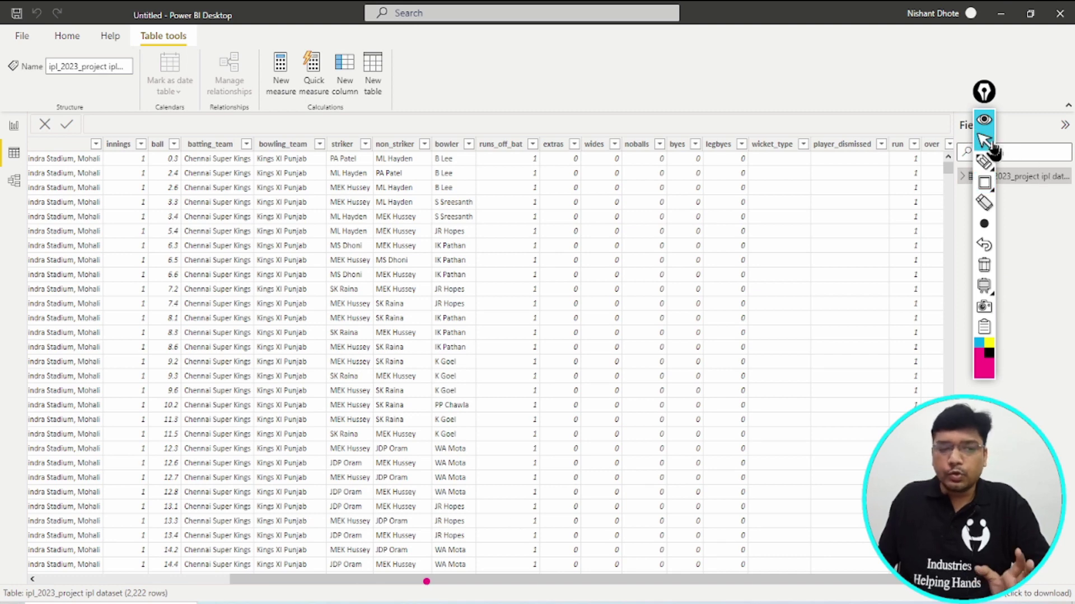
pyautogui.click(12, 130)
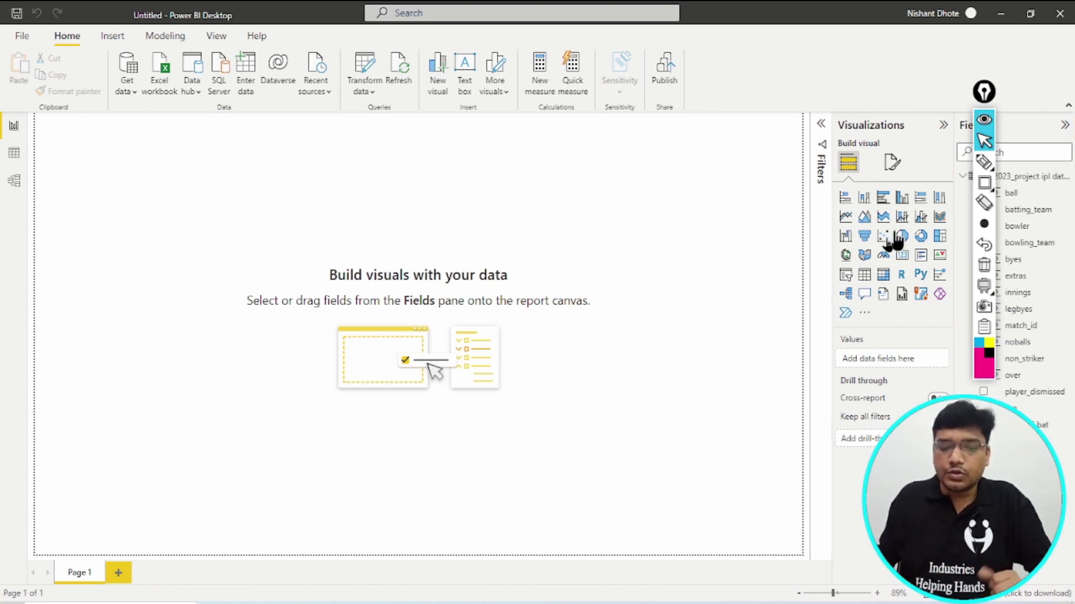
# Step: Switch to IPL 2023 Project Notes.pdf in Adobe Acrobat Reader and box Problem Statement 1 in pink
pyautogui.hotkey('alt', 'Tab')
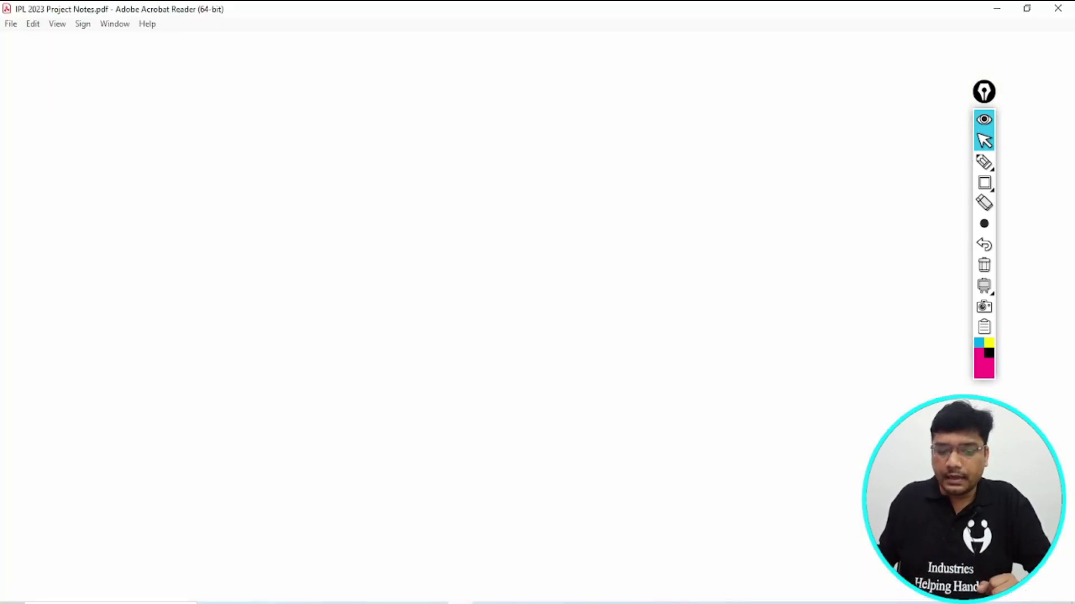
pyautogui.scroll(-5, 442, 335)
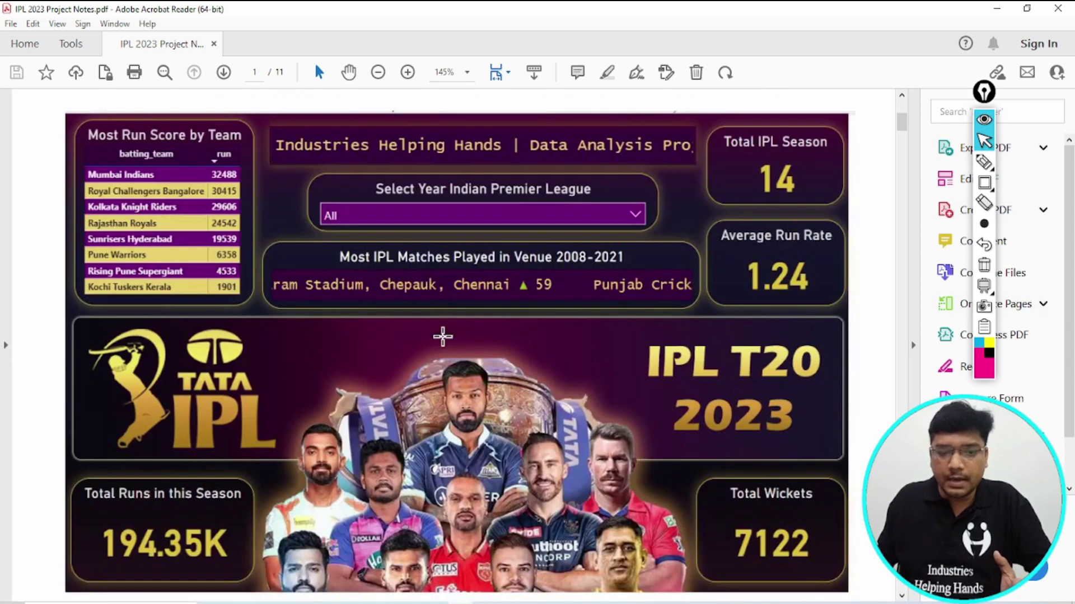
pyautogui.scroll(-9, 443, 336)
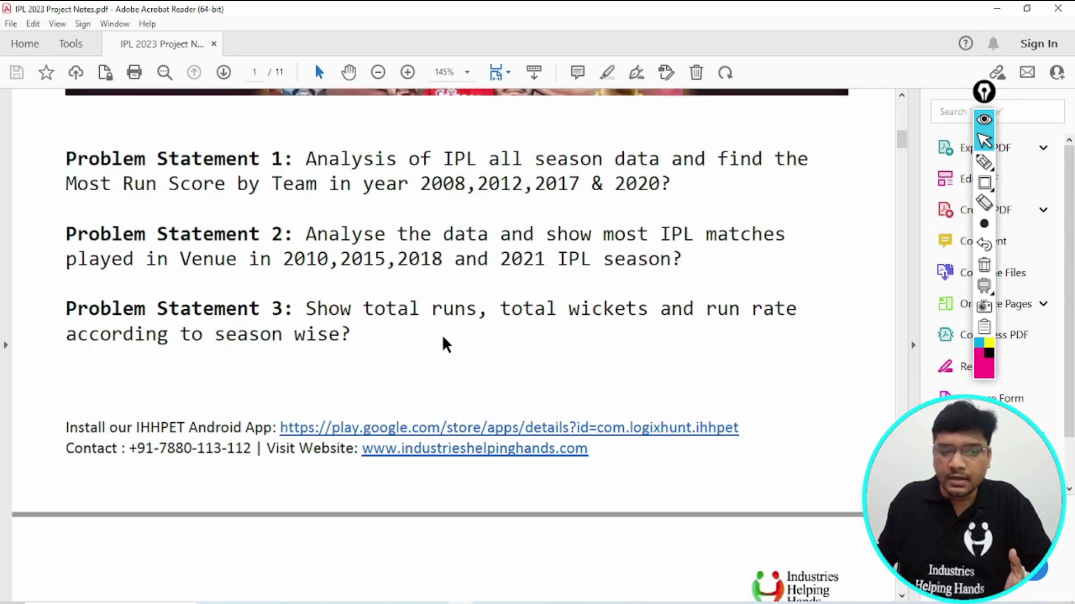
pyautogui.click(984, 182)
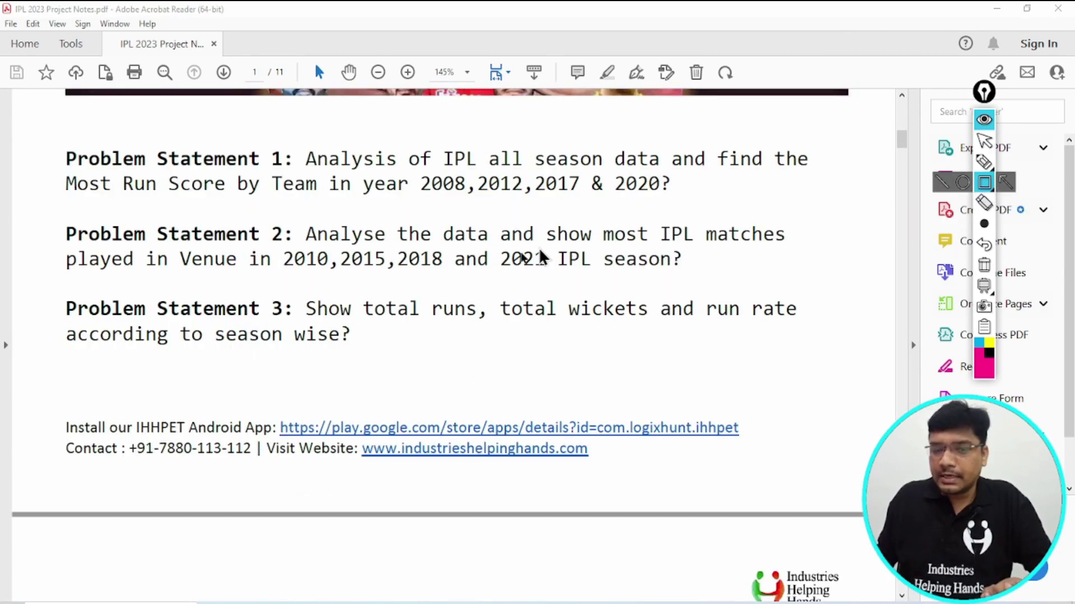
pyautogui.moveTo(49, 130)
pyautogui.mouseDown()
pyautogui.moveTo(185, 211)
pyautogui.moveTo(691, 250)
pyautogui.moveTo(818, 224)
pyautogui.mouseUp()
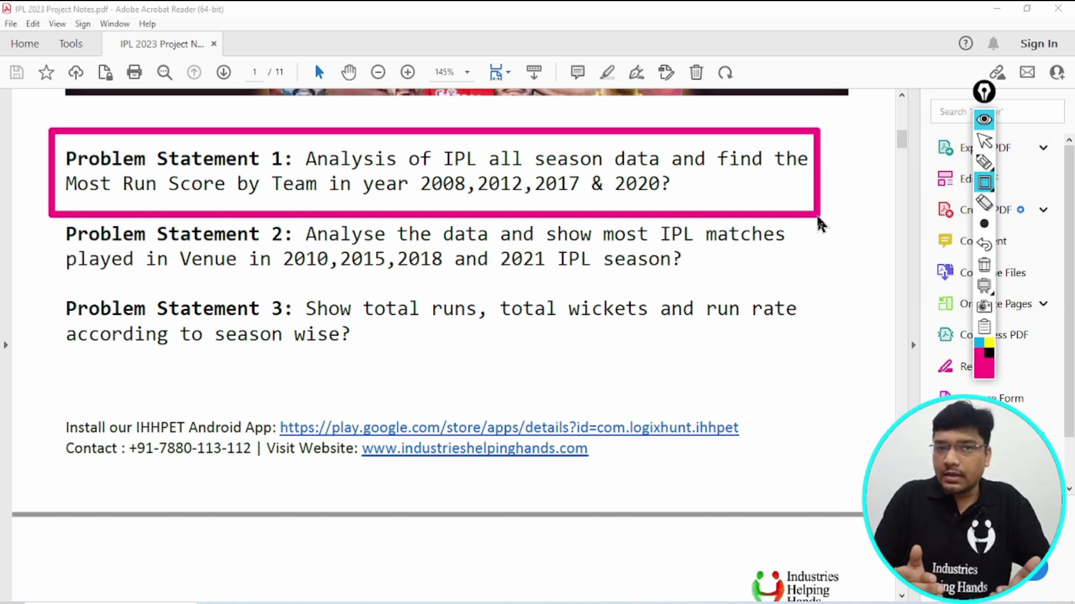
# Step: Clear the pink annotations, return to pointer mode and review the dashboard image and problem statements in the project notes
pyautogui.click(984, 264)
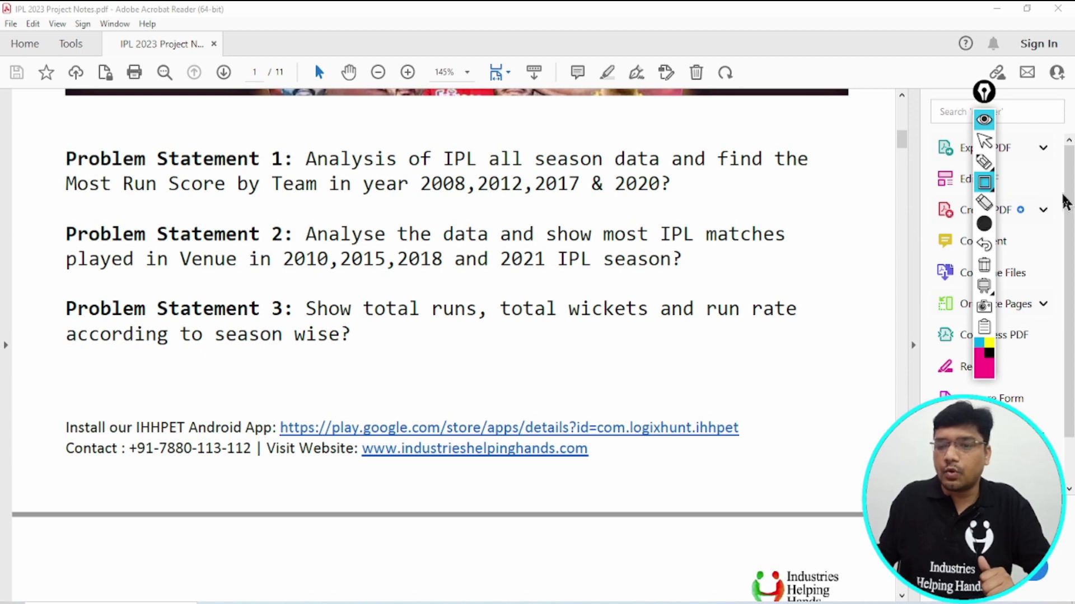
pyautogui.click(983, 182)
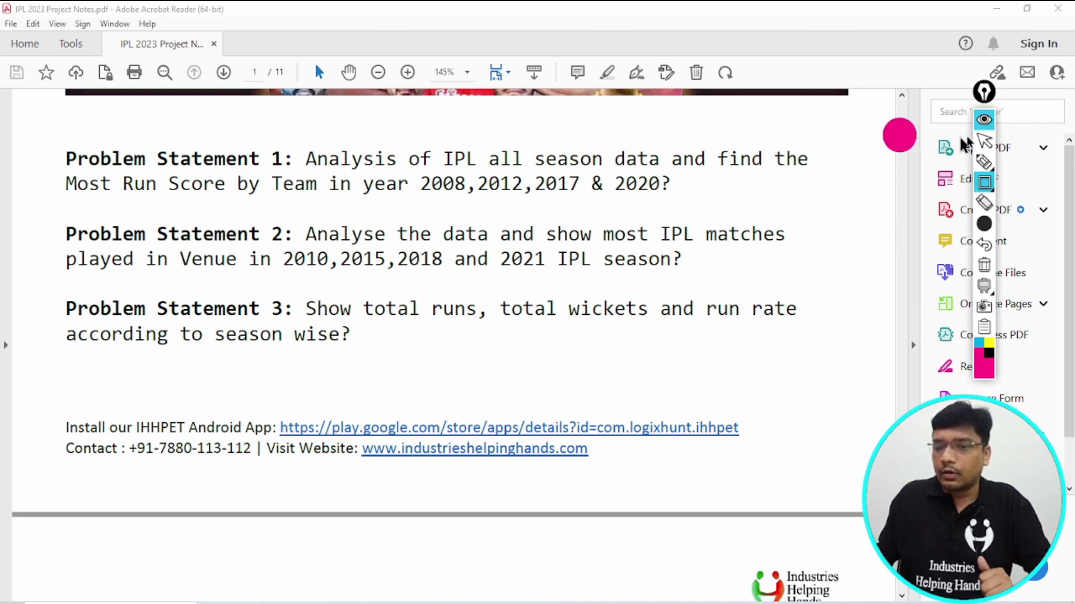
pyautogui.click(984, 141)
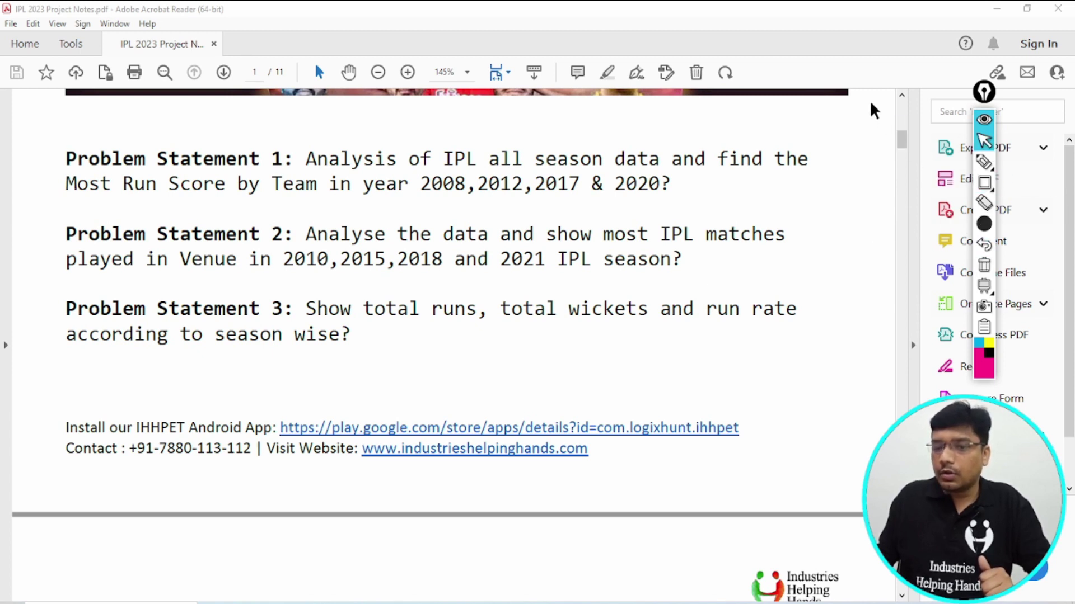
pyautogui.moveTo(902, 138)
pyautogui.mouseDown()
pyautogui.moveTo(904, 353)
pyautogui.moveTo(908, 364)
pyautogui.moveTo(909, 334)
pyautogui.moveTo(921, 389)
pyautogui.moveTo(923, 379)
pyautogui.moveTo(915, 399)
pyautogui.moveTo(918, 151)
pyautogui.moveTo(902, 122)
pyautogui.mouseUp()
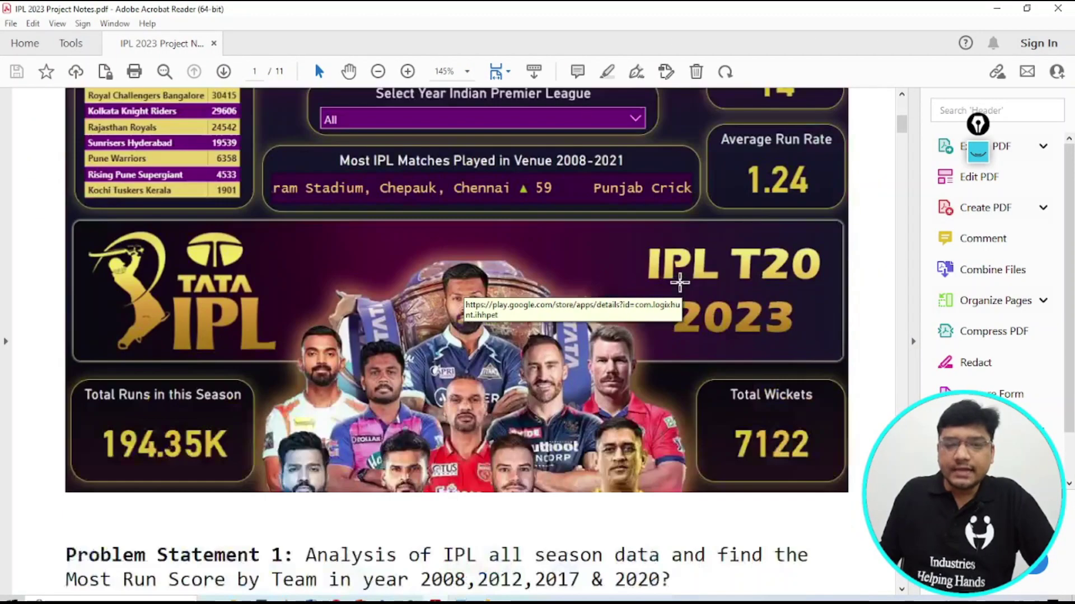
pyautogui.scroll(-7, 678, 283)
pyautogui.scroll(-5, 679, 282)
pyautogui.scroll(4, 832, 153)
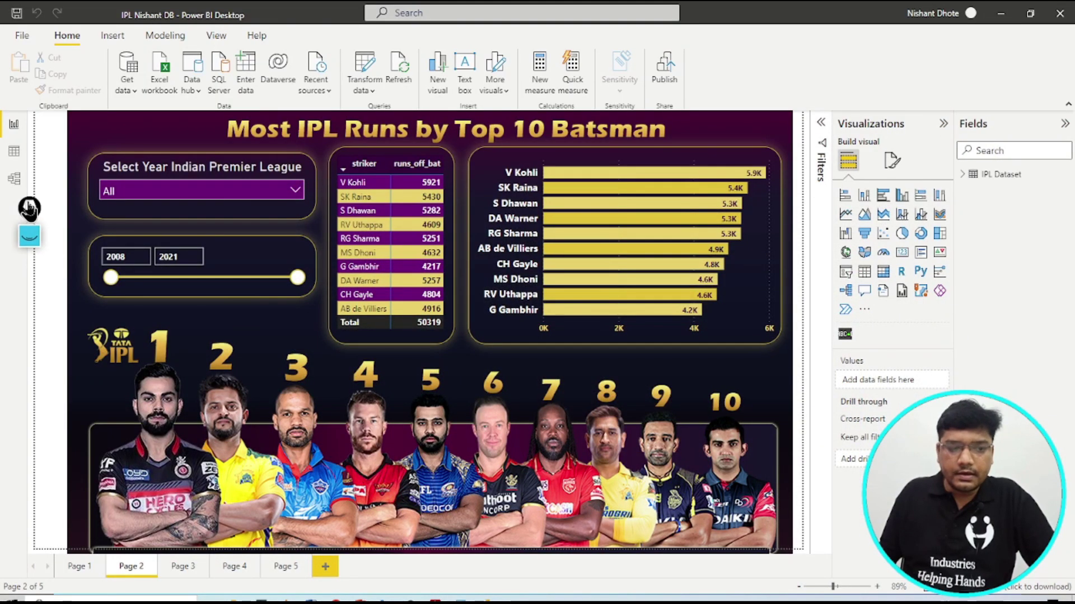
# Step: In the finished IPL report in Power BI Desktop, box the Page 1 label in pink, open Page 1 and move the annotation tools near Fields
pyautogui.click(29, 236)
pyautogui.click(29, 298)
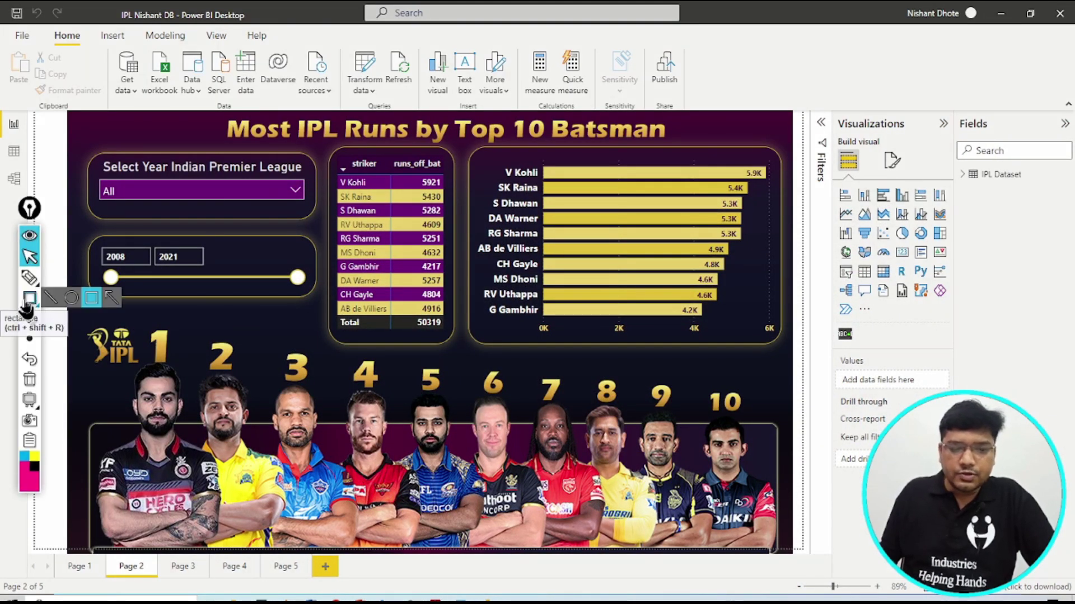
pyautogui.click(91, 298)
pyautogui.moveTo(44, 540); pyautogui.dragTo(95, 584)
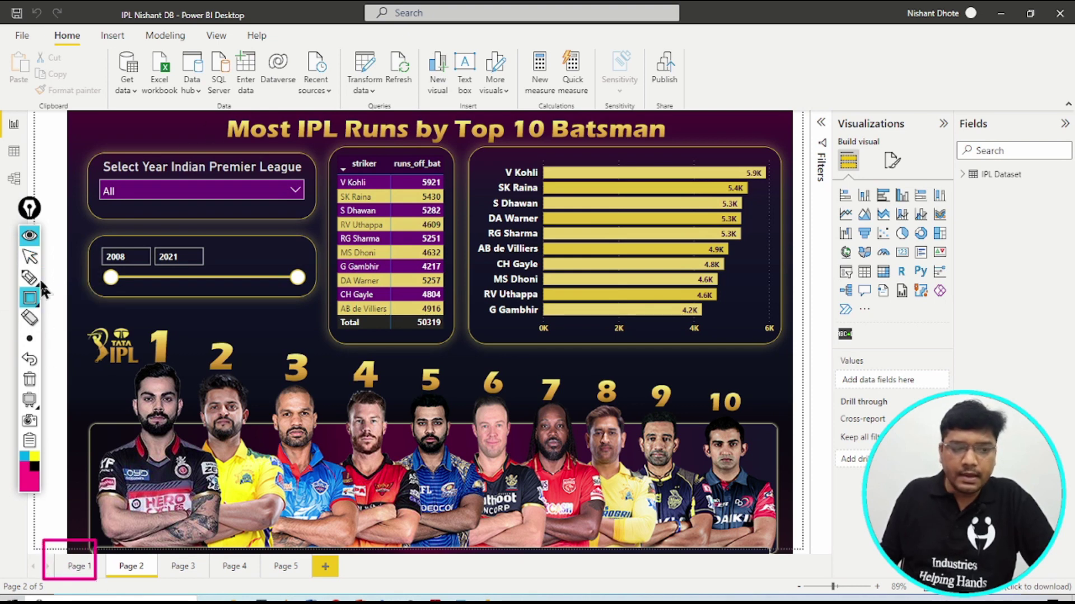
pyautogui.click(29, 256)
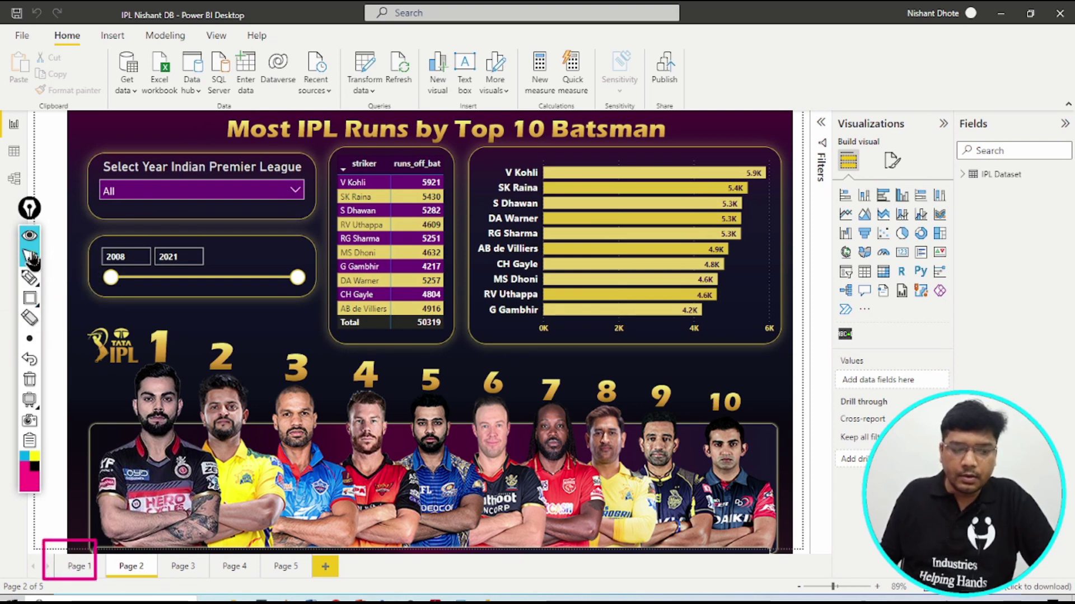
pyautogui.click(72, 568)
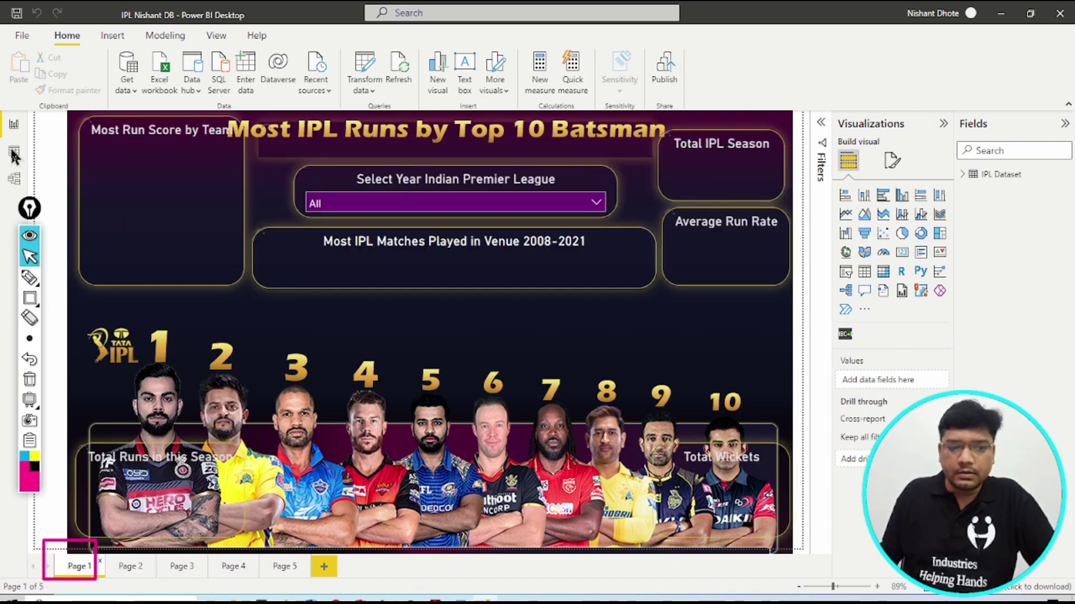
pyautogui.moveTo(32, 207)
pyautogui.mouseDown()
pyautogui.moveTo(736, 81)
pyautogui.moveTo(878, 78)
pyautogui.moveTo(1000, 95)
pyautogui.mouseUp()
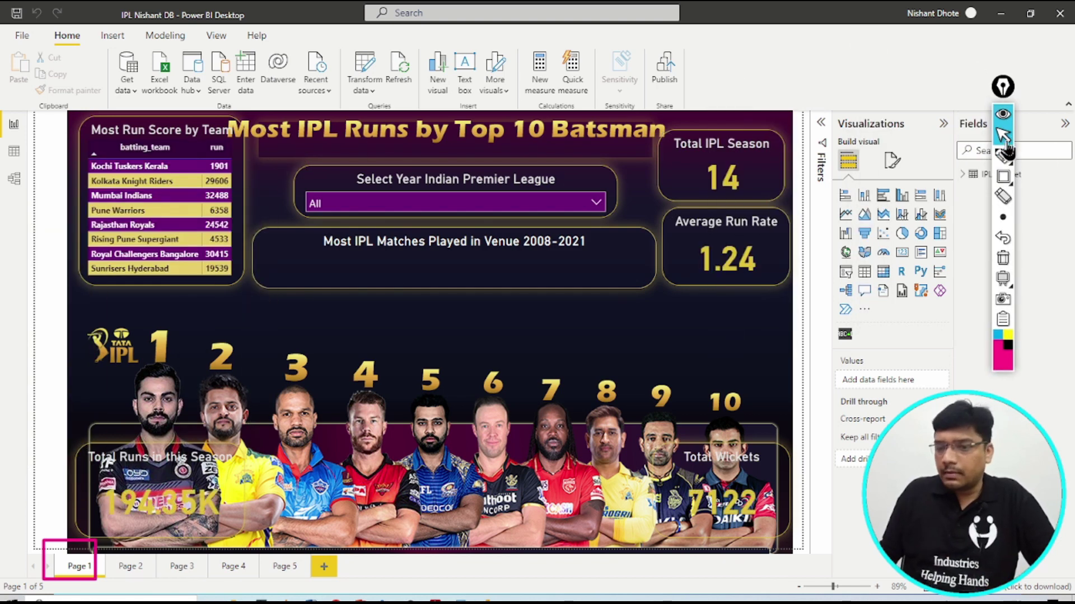
# Step: Box the heading of the Most Run Score by Team table in pink, and clear all pink annotations
pyautogui.moveTo(1005, 188)
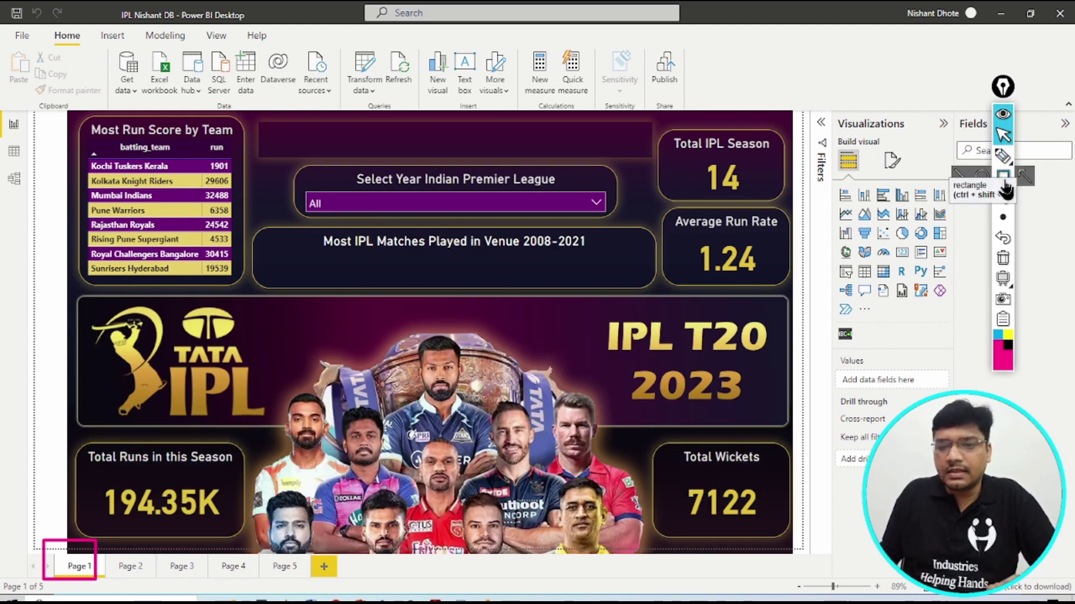
pyautogui.click(1005, 187)
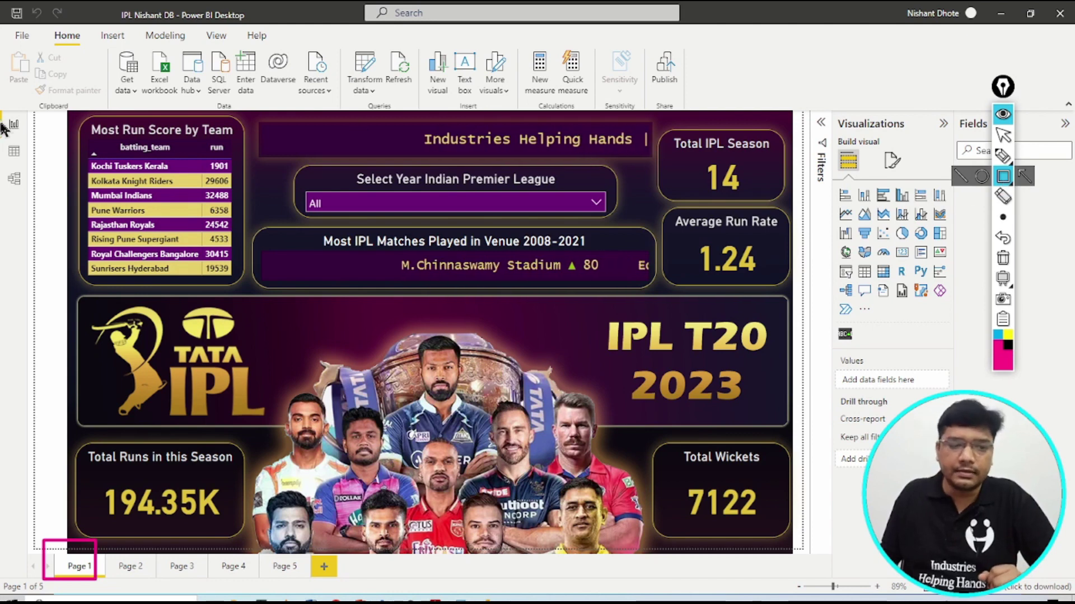
pyautogui.moveTo(73, 111); pyautogui.dragTo(248, 156)
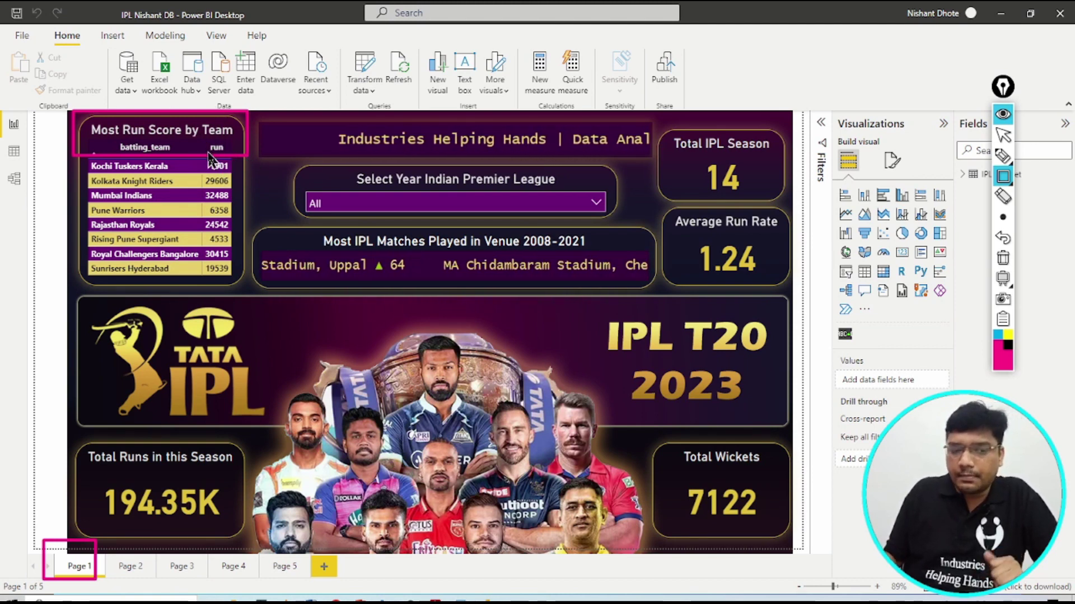
pyautogui.click(1004, 260)
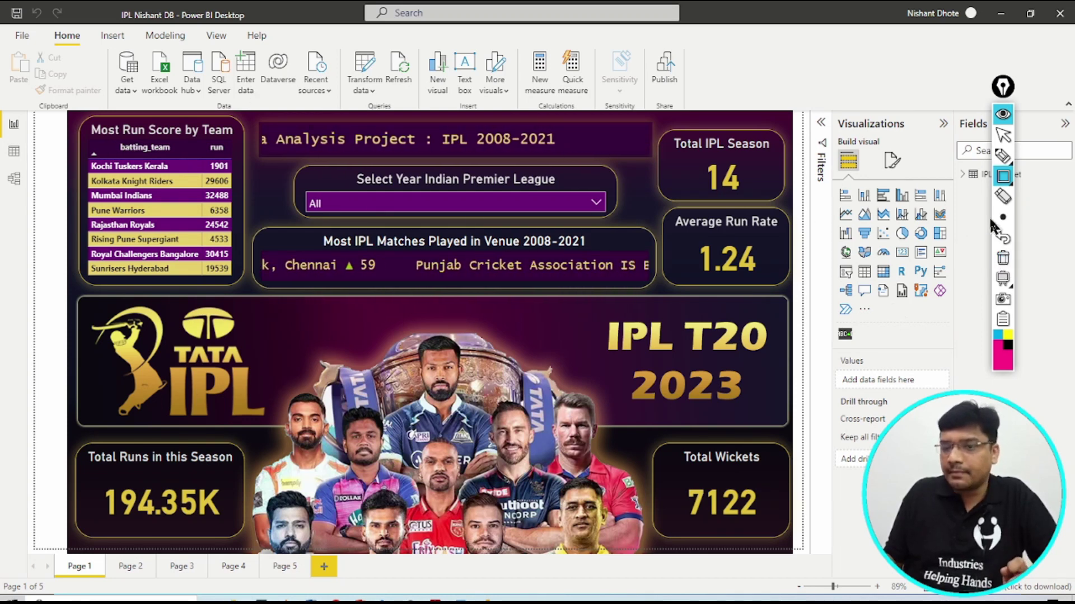
# Step: Box the Select Year Indian Premier League slicer in pink, return to pointer mode and open its list of years
pyautogui.click(1002, 176)
pyautogui.moveTo(278, 163); pyautogui.dragTo(616, 228)
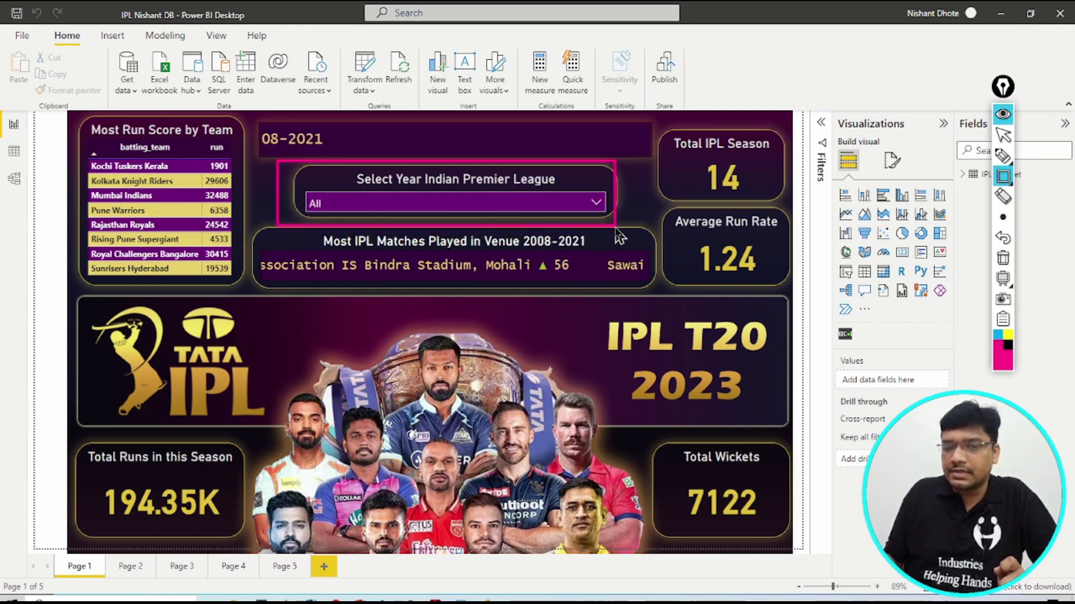
pyautogui.click(1002, 136)
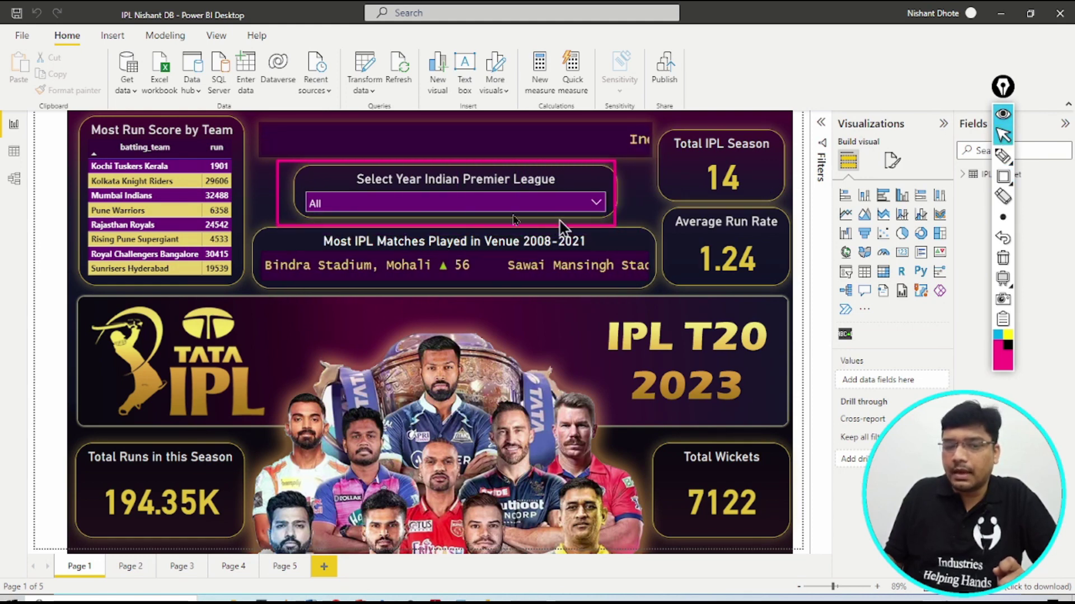
pyautogui.click(494, 218)
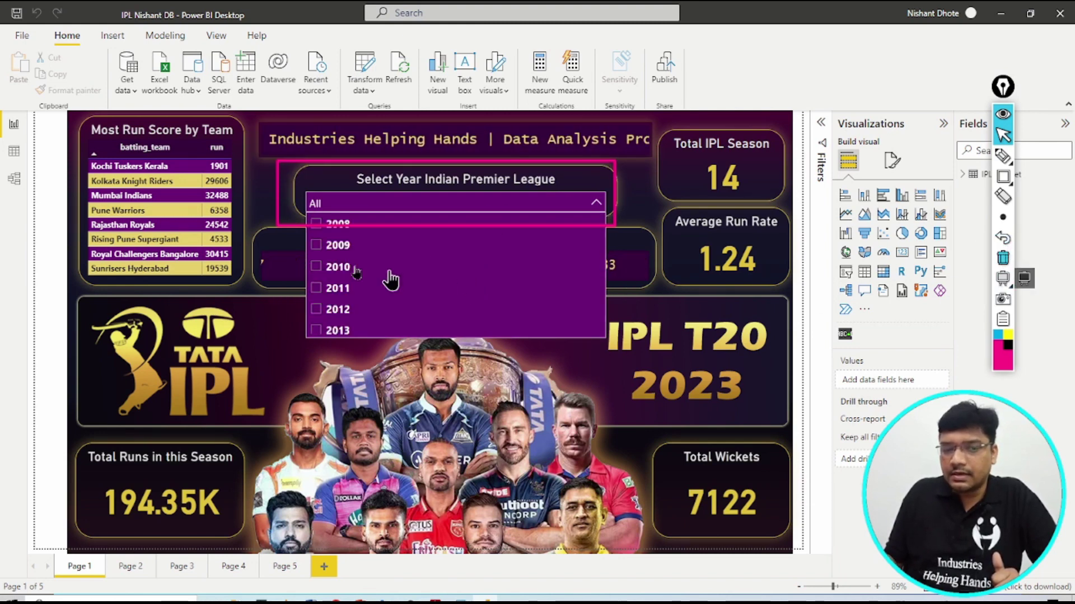
# Step: Look through the years in the slicer list, temporarily outline the Total IPL Season card with a rectangle, and clear all annotations
pyautogui.scroll(-1, 389, 286)
pyautogui.scroll(-5, 390, 291)
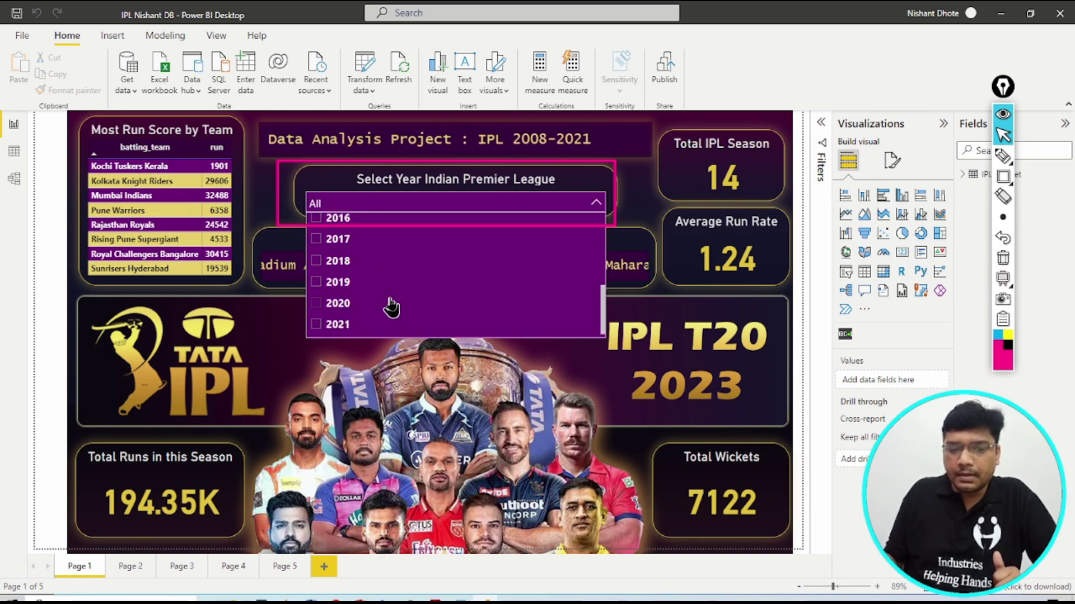
pyautogui.scroll(4, 390, 306)
pyautogui.scroll(1, 390, 307)
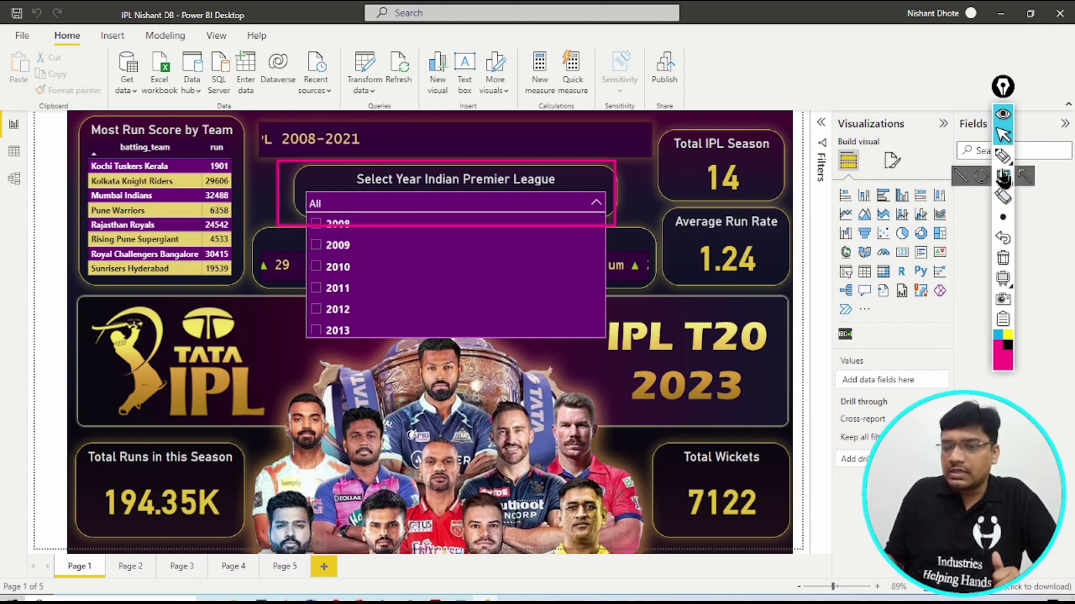
pyautogui.click(1002, 177)
pyautogui.moveTo(664, 130)
pyautogui.mouseDown()
pyautogui.moveTo(771, 215)
pyautogui.moveTo(791, 220)
pyautogui.moveTo(788, 203)
pyautogui.mouseUp()
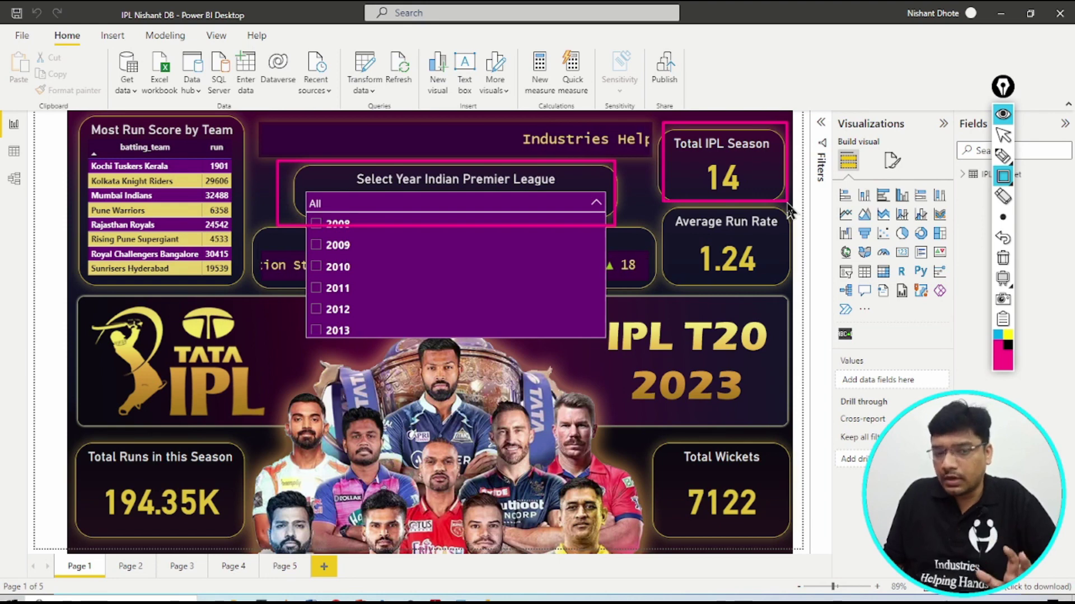
pyautogui.click(1002, 259)
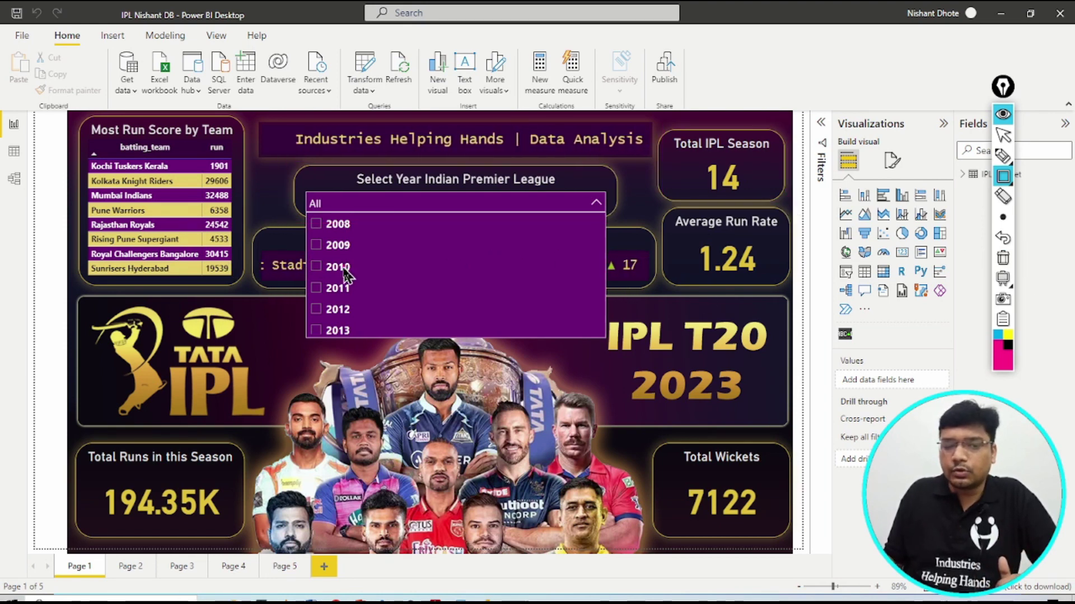
pyautogui.click(1002, 134)
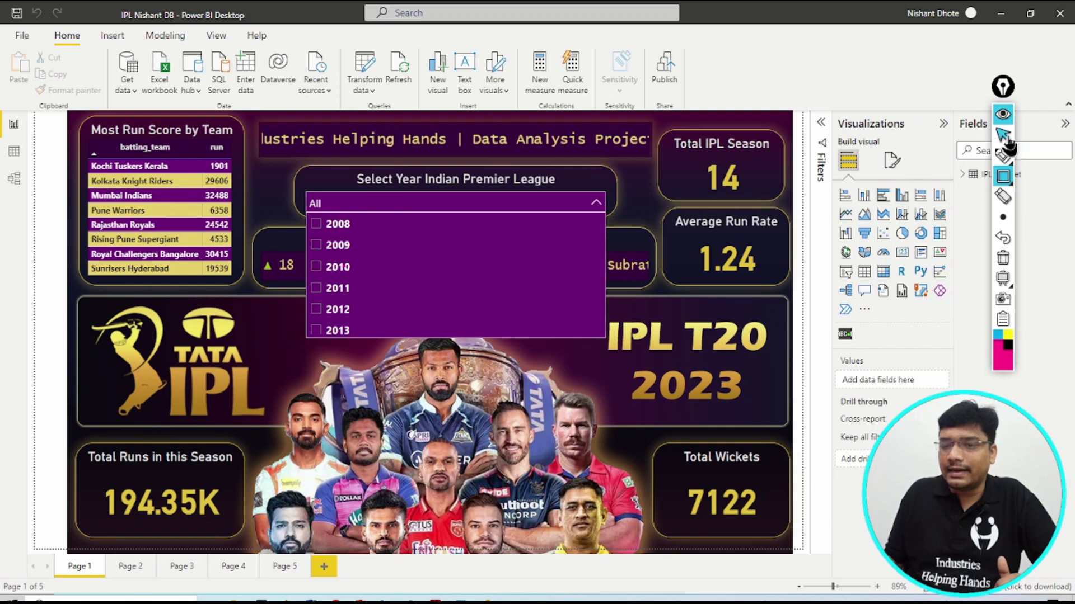
# Step: Filter the dashboard to the 2010 season with the year slicer and collapse its list
pyautogui.click(319, 269)
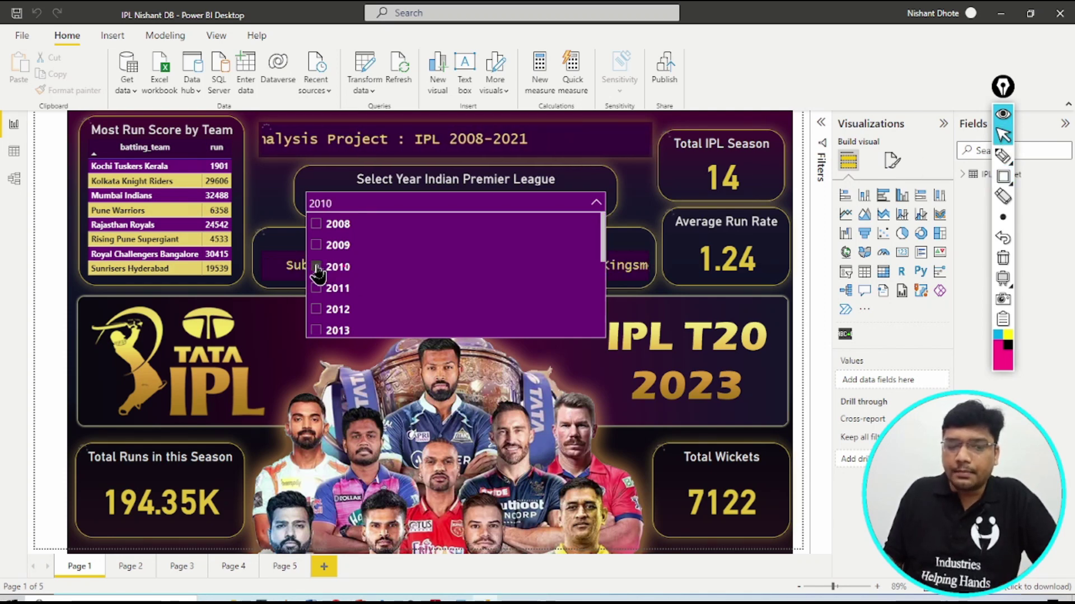
pyautogui.click(319, 271)
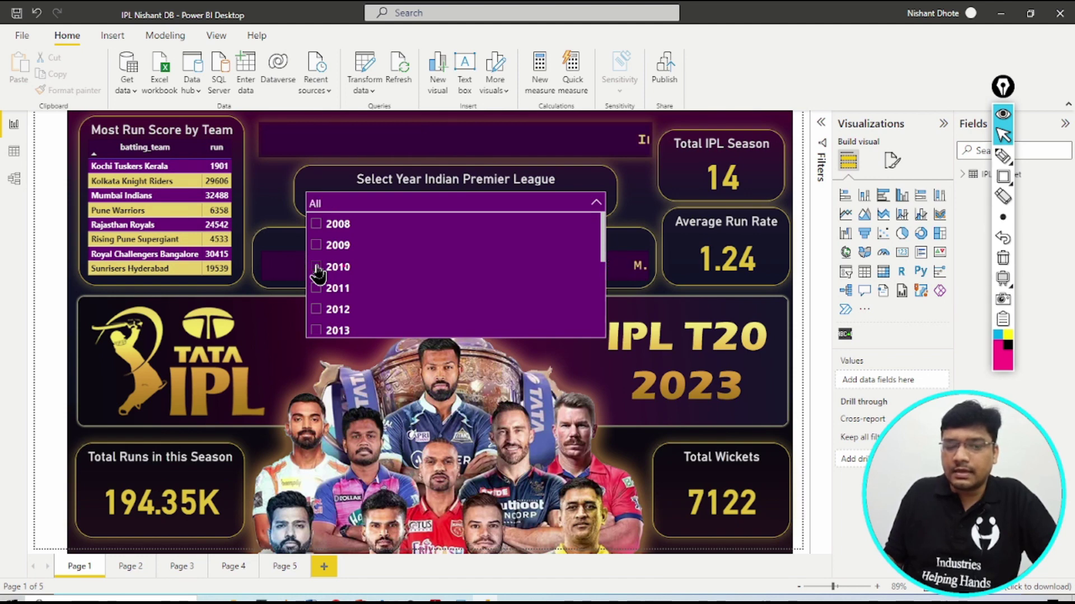
pyautogui.click(317, 270)
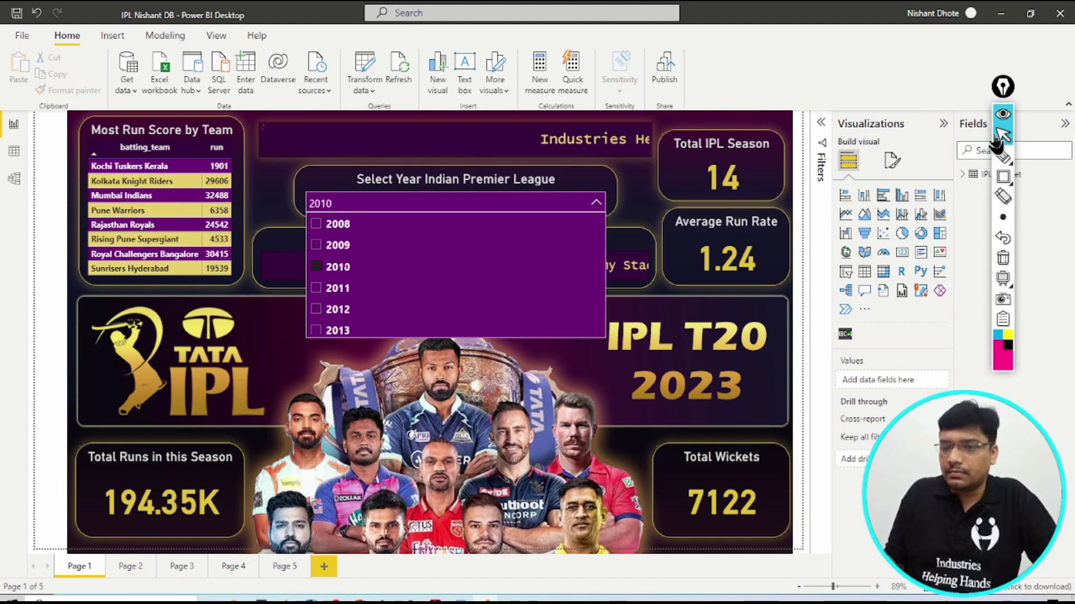
pyautogui.click(318, 270)
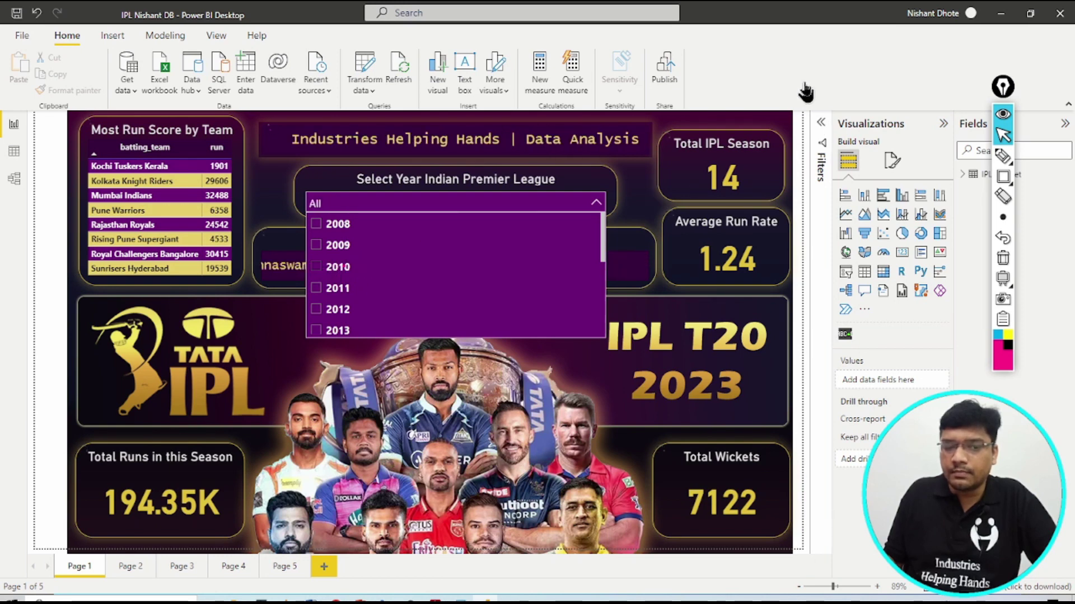
pyautogui.click(317, 270)
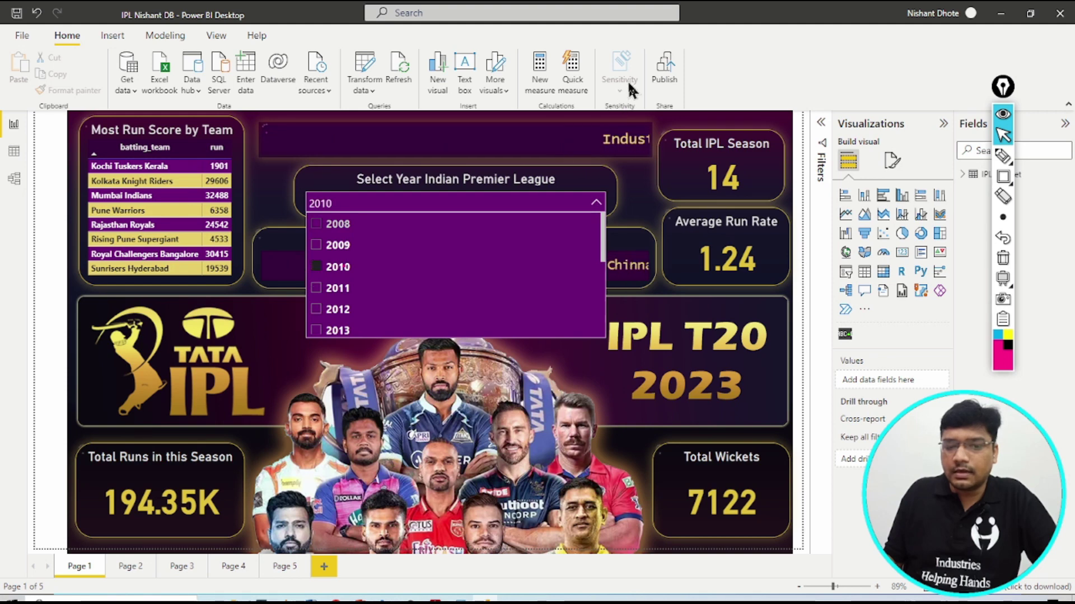
pyautogui.click(594, 203)
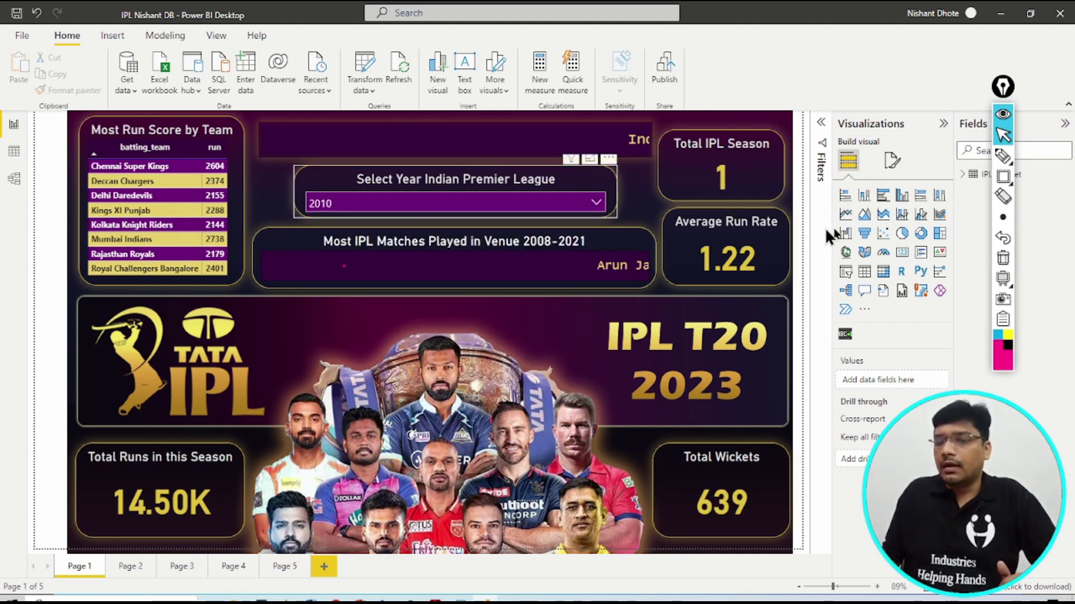
# Step: Temporarily outline the 2010 selection, season count, wickets, total runs, team score and venue headings with rectangle annotations, clearing them at the end
pyautogui.click(1001, 176)
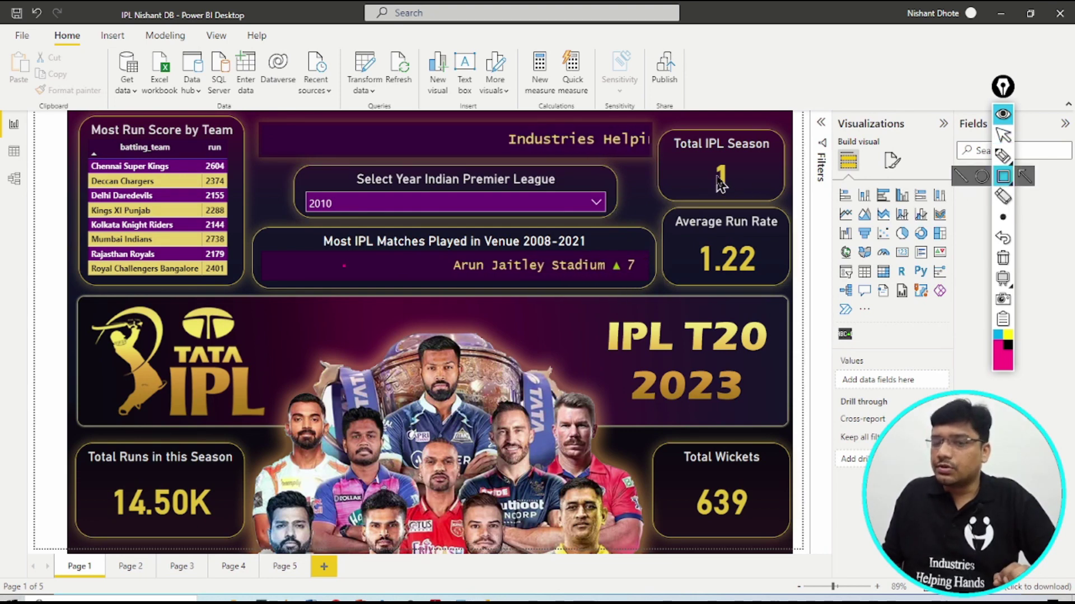
pyautogui.moveTo(691, 157); pyautogui.dragTo(748, 200)
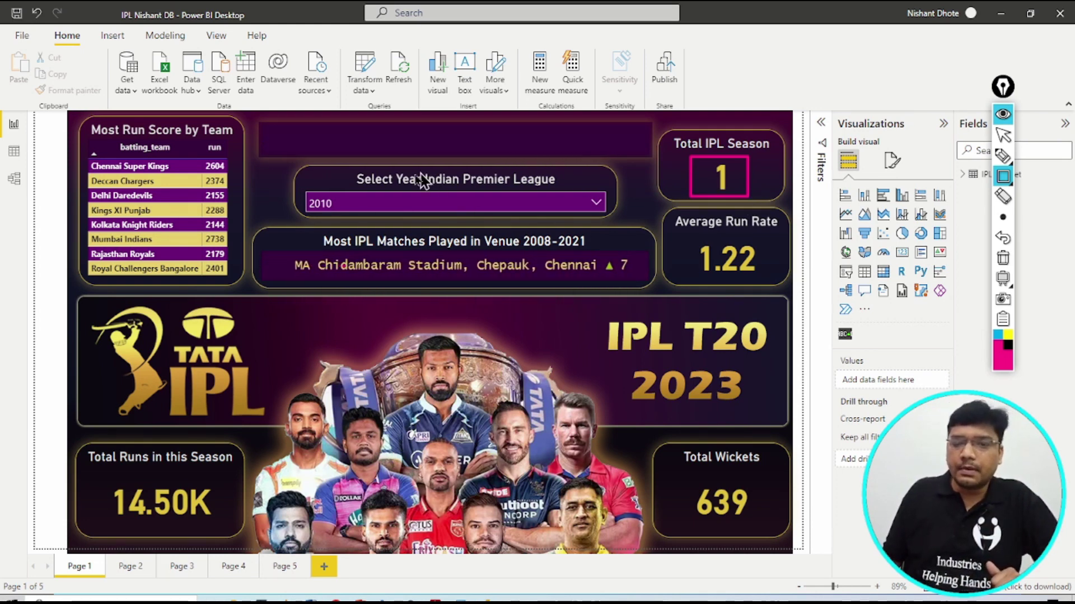
pyautogui.moveTo(295, 183); pyautogui.dragTo(347, 218)
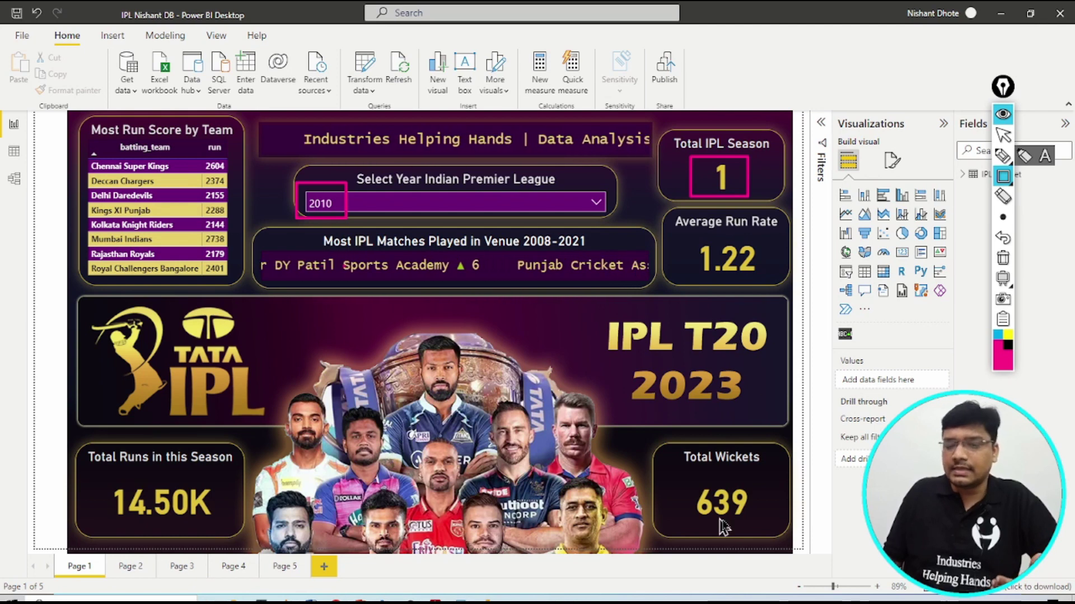
pyautogui.moveTo(684, 475)
pyautogui.mouseDown()
pyautogui.moveTo(775, 538)
pyautogui.moveTo(774, 528)
pyautogui.mouseUp()
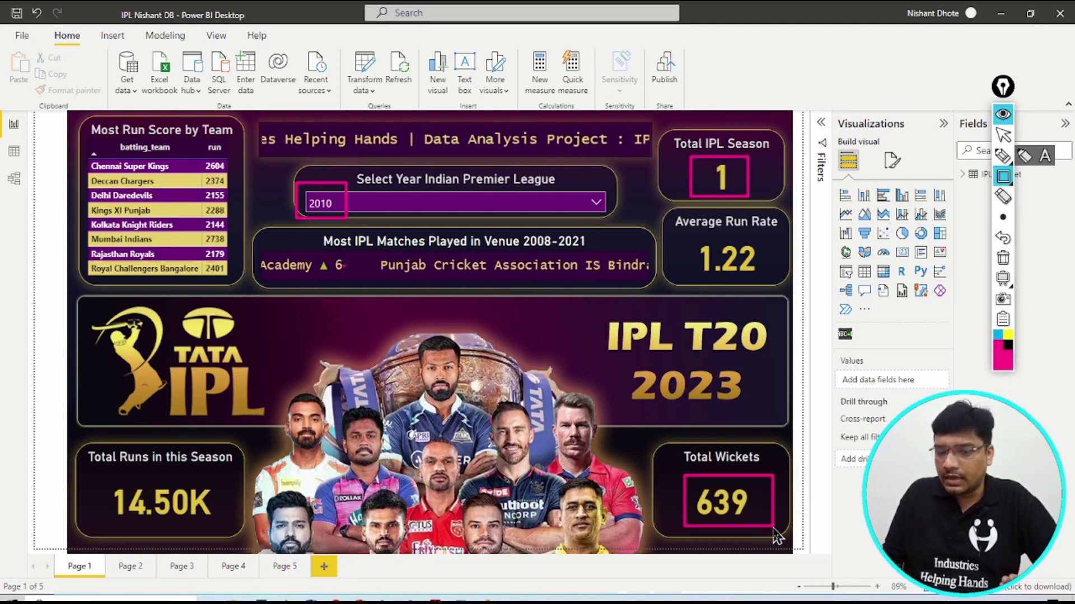
pyautogui.moveTo(84, 119)
pyautogui.mouseDown()
pyautogui.moveTo(184, 150)
pyautogui.moveTo(242, 152)
pyautogui.mouseUp()
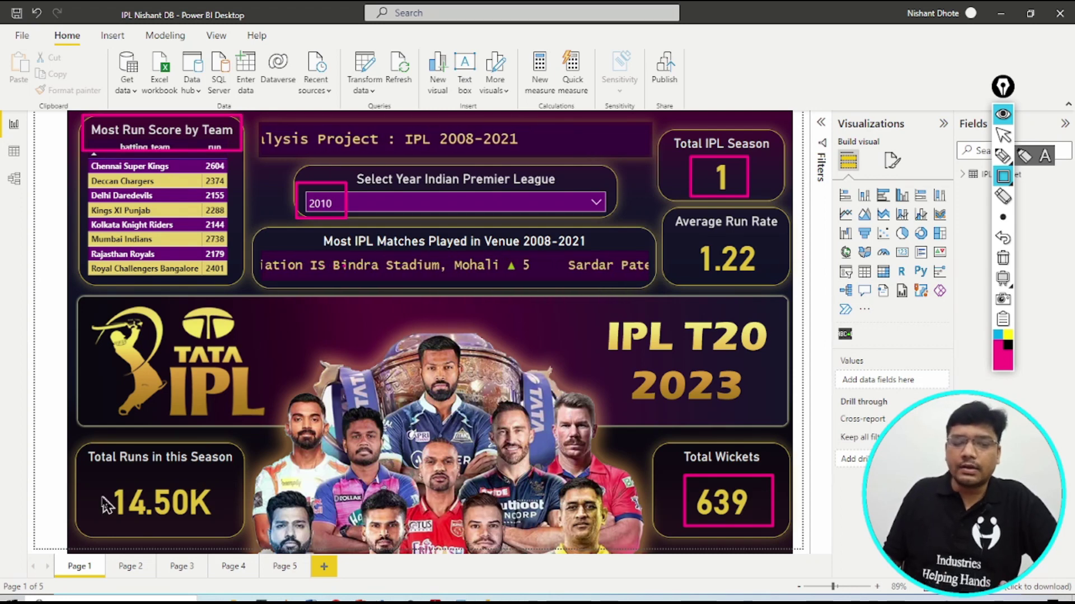
pyautogui.moveTo(94, 477)
pyautogui.mouseDown()
pyautogui.moveTo(160, 513)
pyautogui.moveTo(227, 528)
pyautogui.mouseUp()
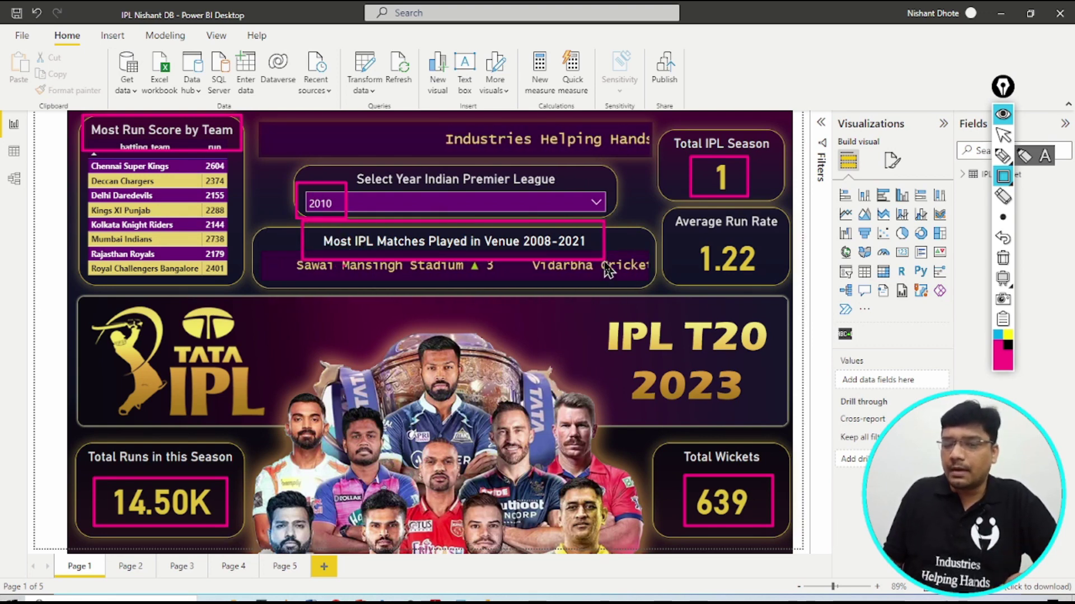
pyautogui.click(1002, 258)
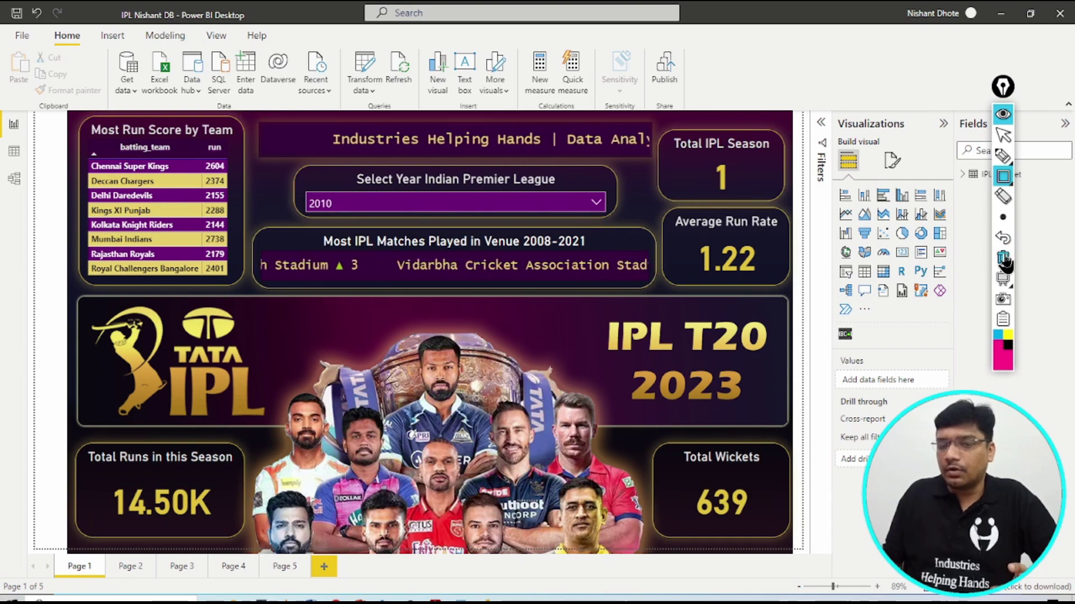
pyautogui.click(1002, 135)
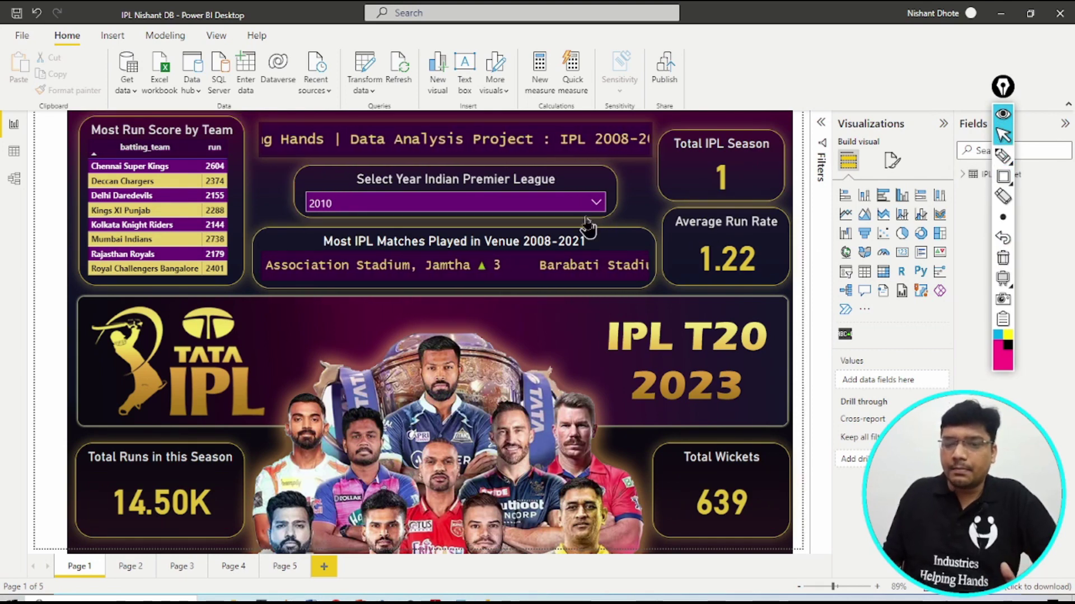
# Step: Open Page 2 of the report and temporarily outline its Most IPL Runs by Top 10 Batsman title with a rectangle annotation
pyautogui.click(126, 568)
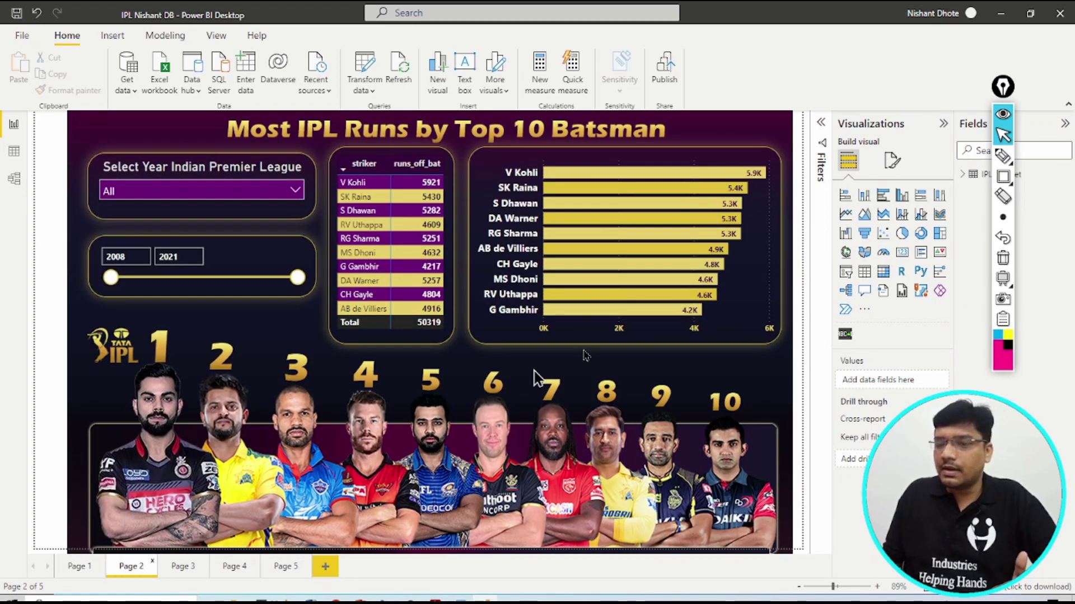
pyautogui.click(1003, 177)
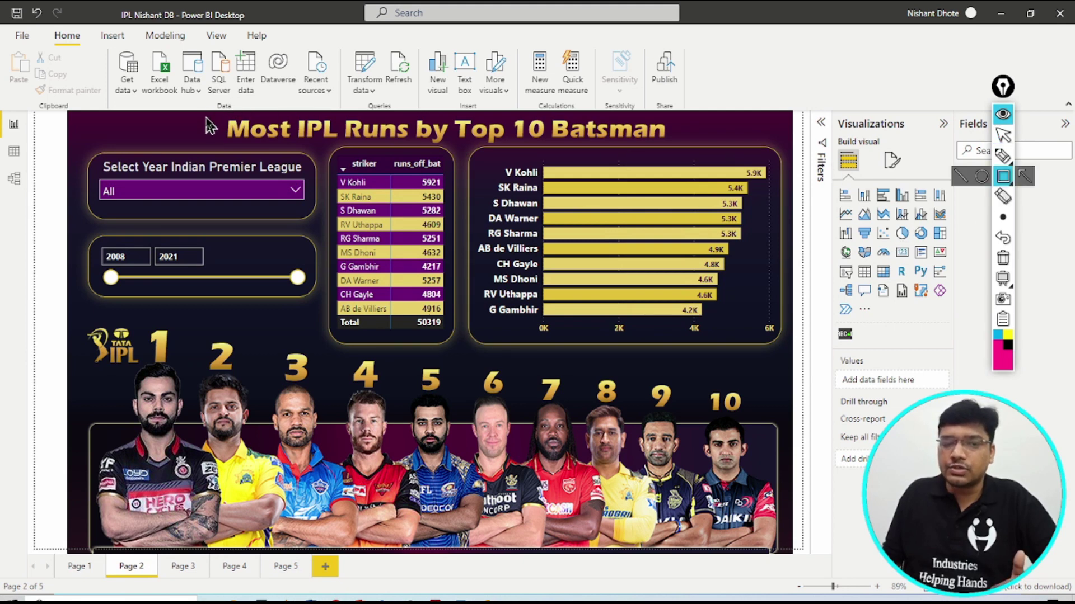
pyautogui.moveTo(204, 116)
pyautogui.mouseDown()
pyautogui.moveTo(286, 136)
pyautogui.moveTo(708, 149)
pyautogui.mouseUp()
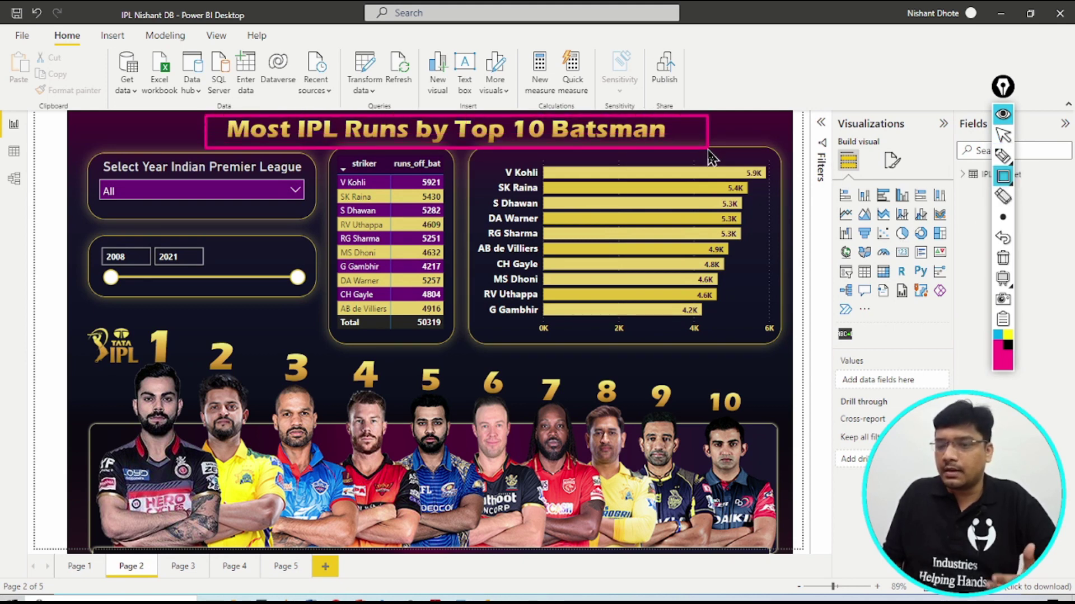
pyautogui.click(1002, 135)
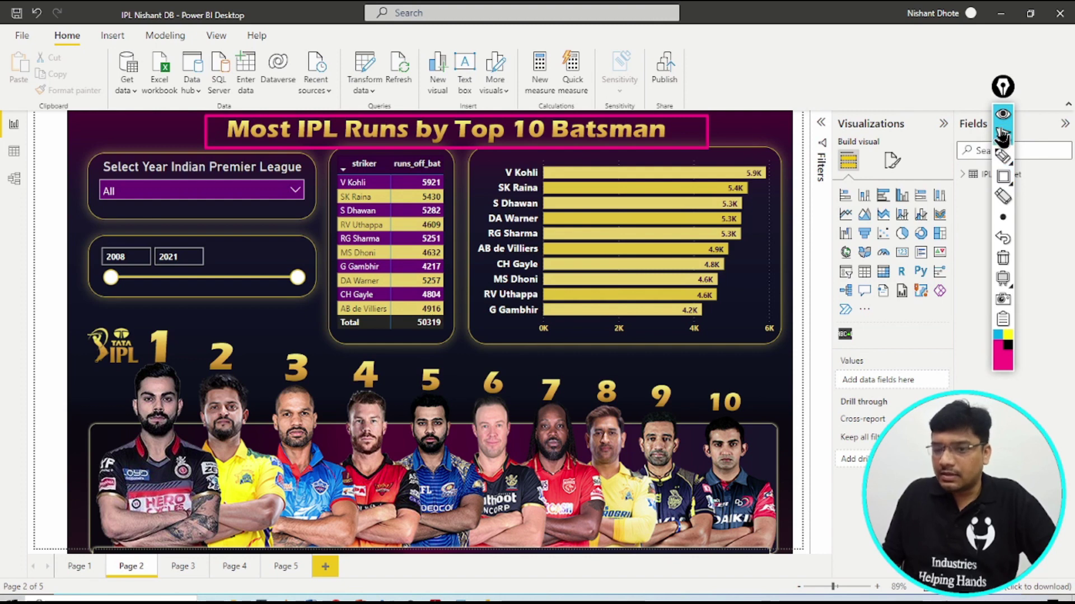
pyautogui.click(1005, 260)
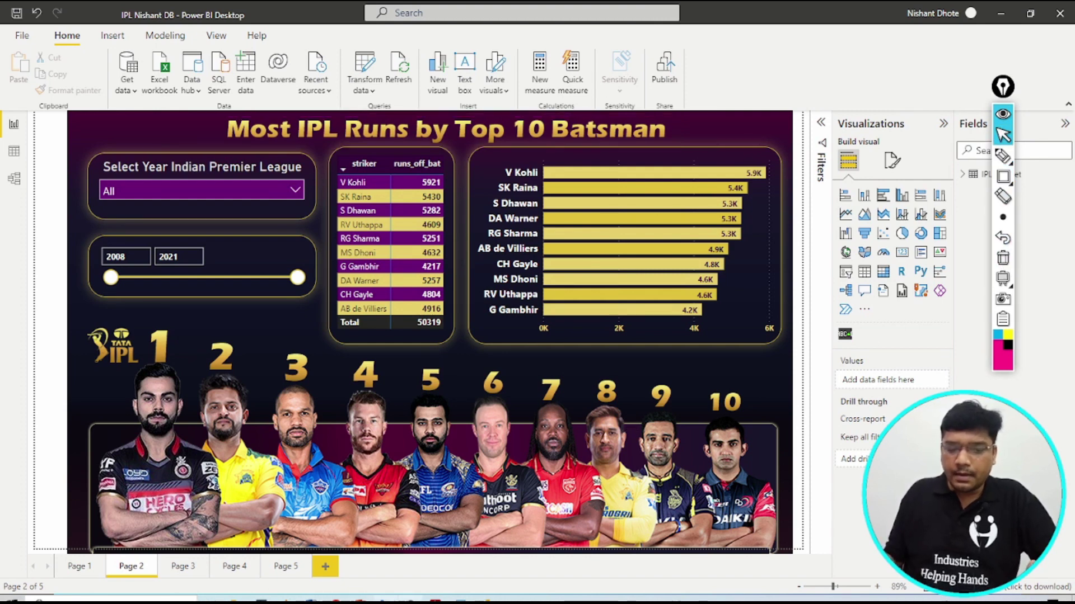
# Step: Switch to the IPL 2023 Project Notes PDF in Adobe Acrobat Reader and temporarily outline Problem Statements 1, 2 and 3 with rectangles
pyautogui.hotkey('alt', 'Tab')
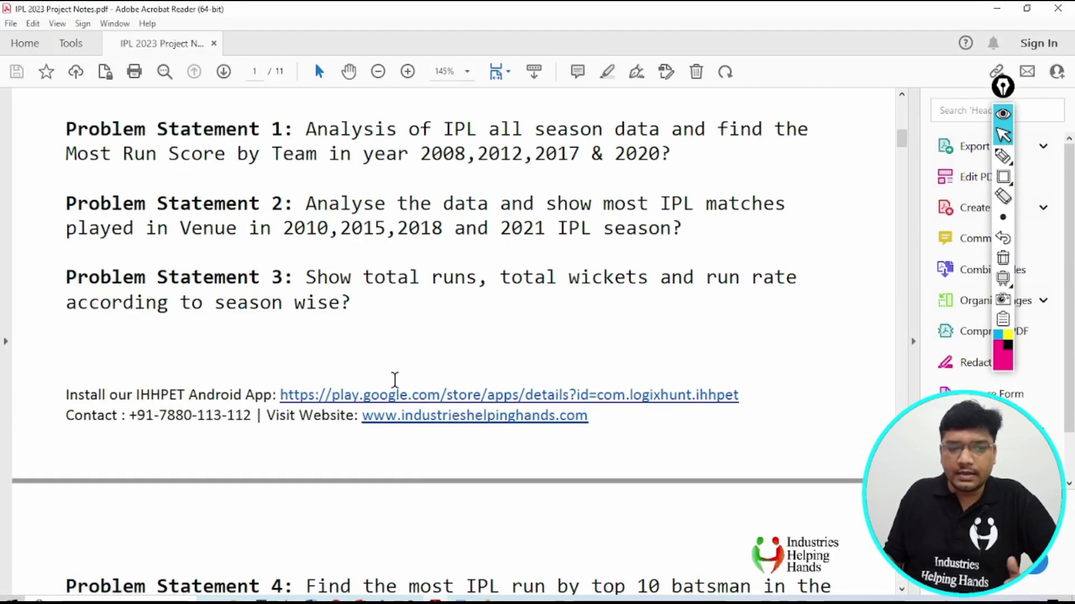
pyautogui.scroll(2, 393, 379)
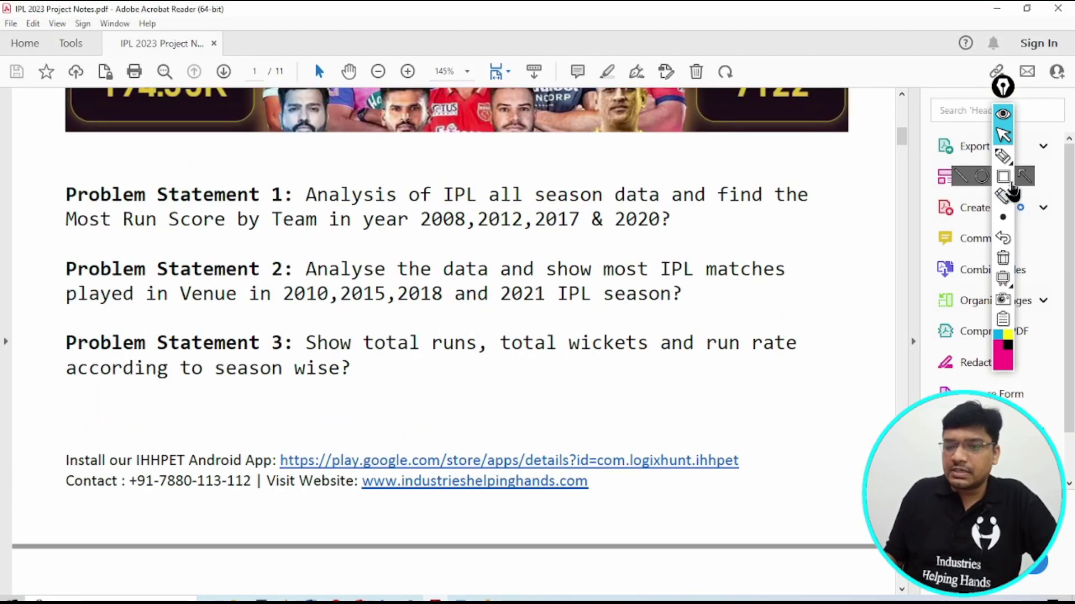
pyautogui.click(1003, 177)
pyautogui.moveTo(29, 164)
pyautogui.mouseDown()
pyautogui.moveTo(576, 276)
pyautogui.moveTo(839, 243)
pyautogui.mouseUp()
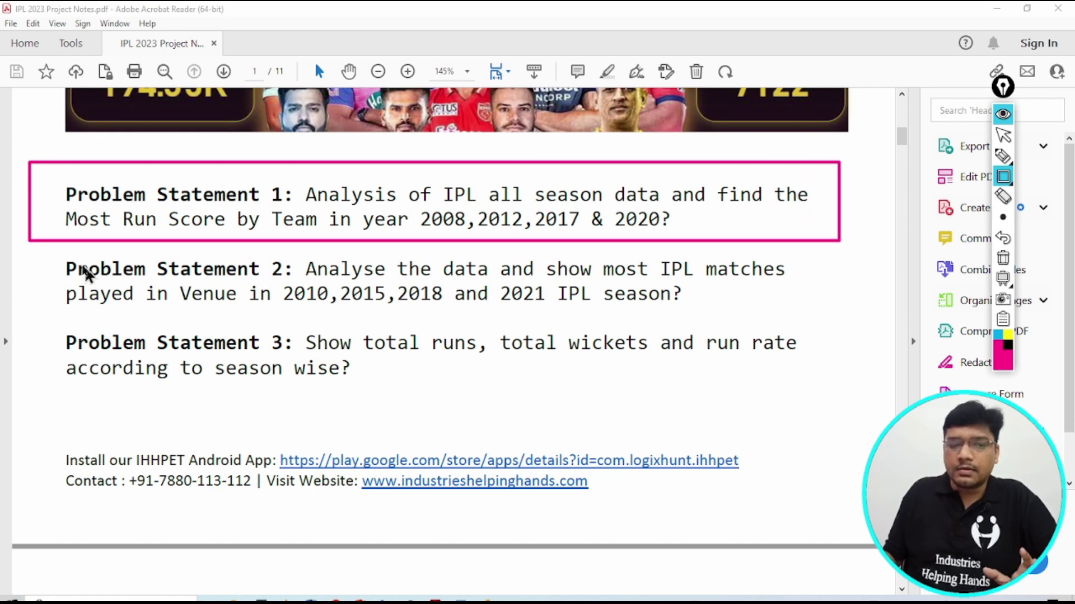
pyautogui.moveTo(50, 252)
pyautogui.mouseDown()
pyautogui.moveTo(417, 319)
pyautogui.moveTo(718, 336)
pyautogui.moveTo(823, 329)
pyautogui.mouseUp()
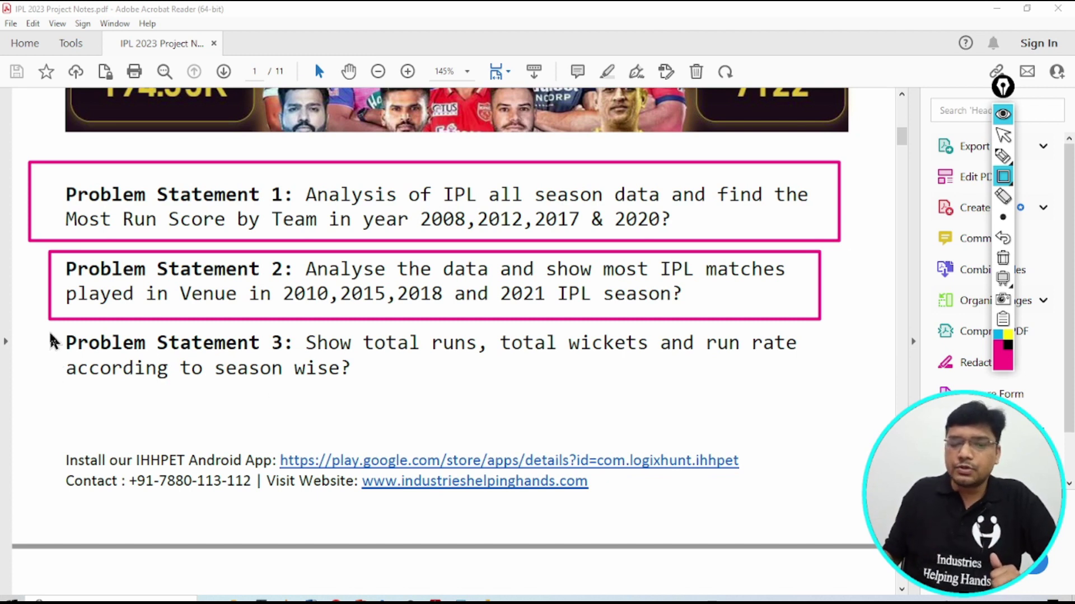
pyautogui.moveTo(50, 334); pyautogui.dragTo(844, 396)
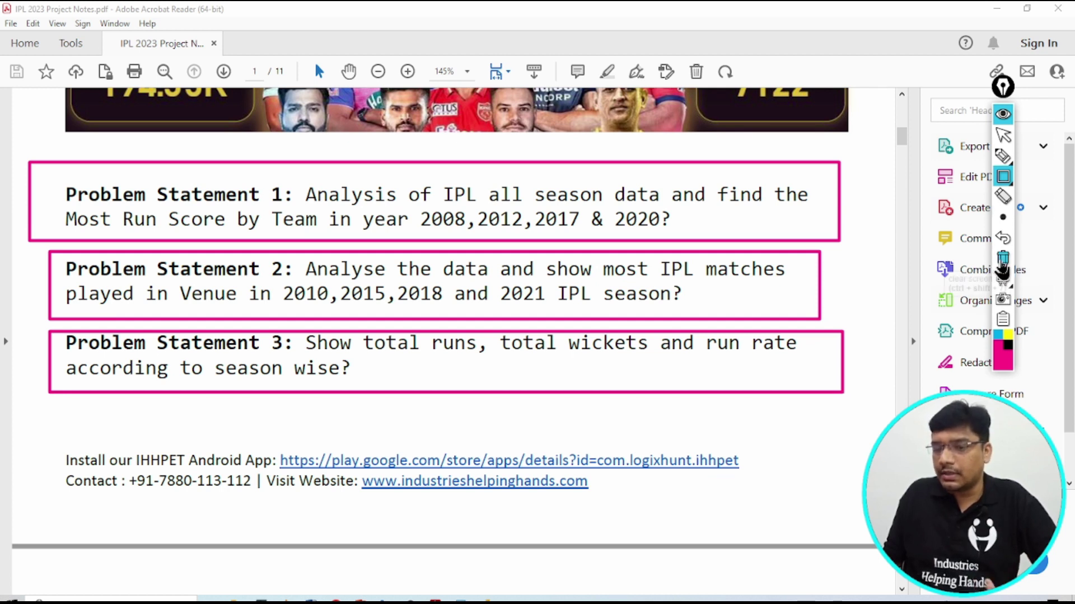
pyautogui.click(1002, 259)
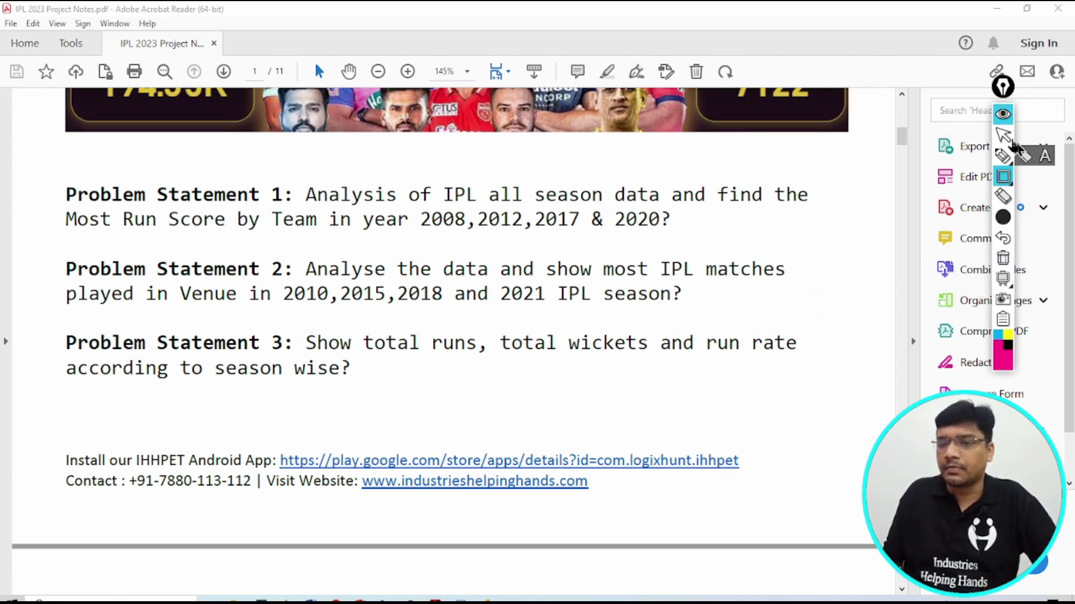
pyautogui.click(1003, 135)
# Step: Temporarily outline Problem Statement 4 on the second page of the notes and reduce the annotation line thickness
pyautogui.scroll(-5, 343, 404)
pyautogui.scroll(-4, 345, 404)
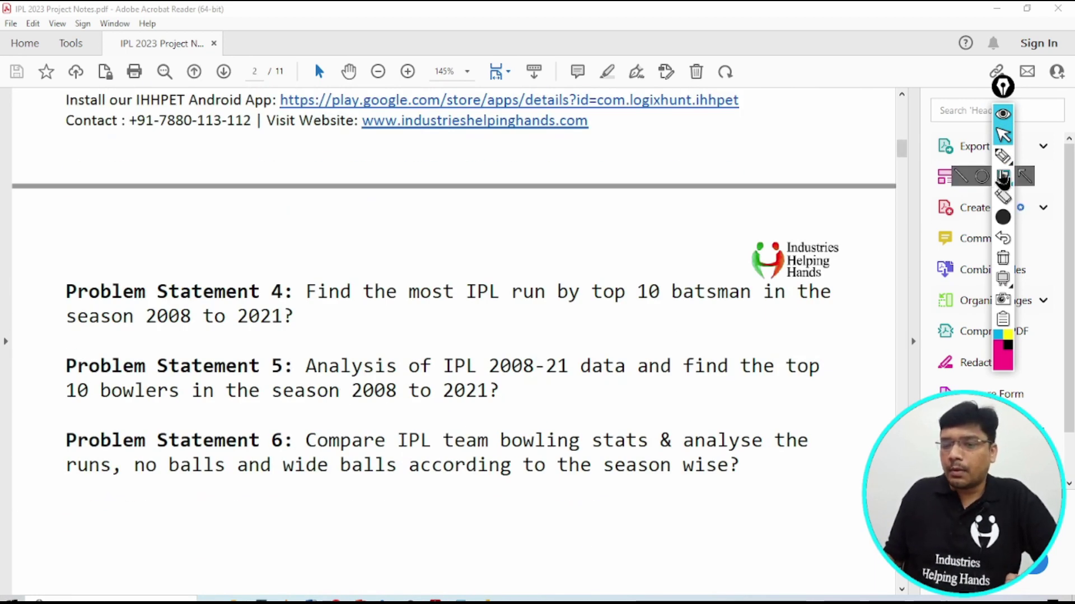
pyautogui.click(1003, 177)
pyautogui.moveTo(25, 265)
pyautogui.mouseDown()
pyautogui.moveTo(365, 348)
pyautogui.moveTo(884, 354)
pyautogui.mouseUp()
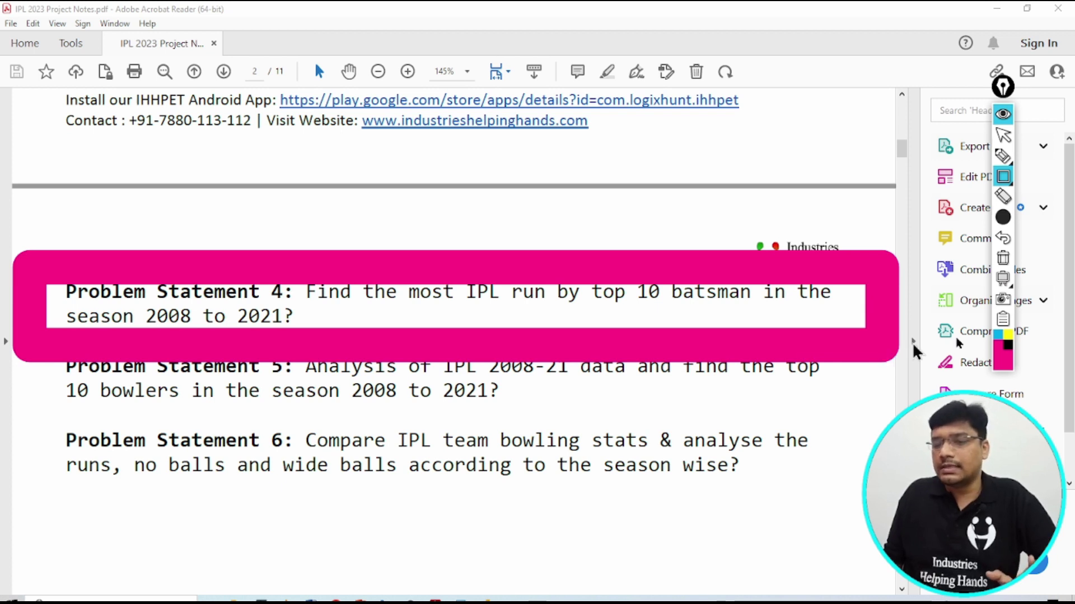
pyautogui.click(1003, 259)
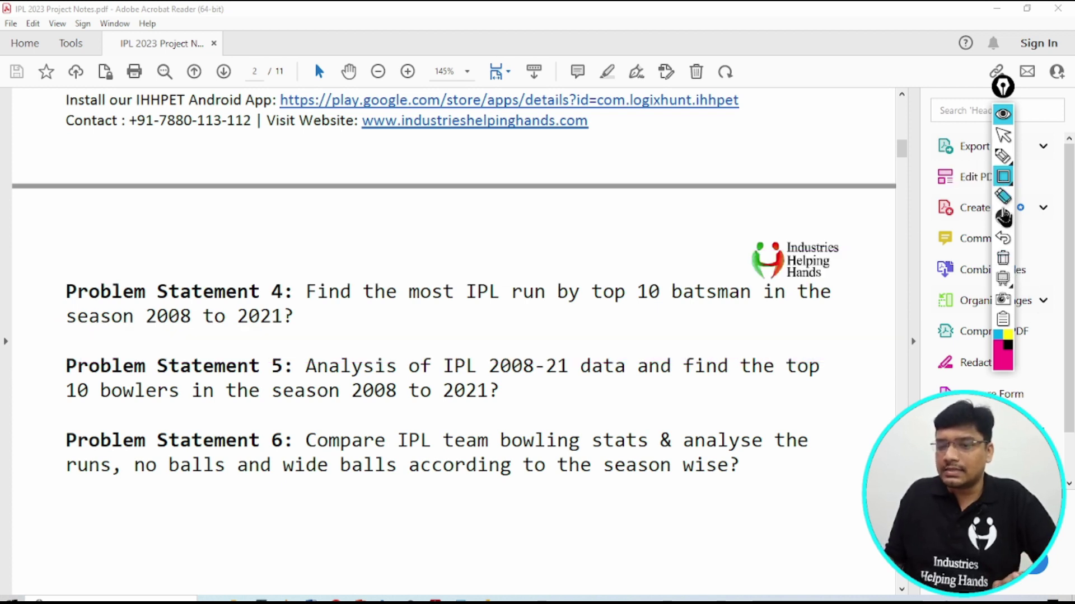
pyautogui.click(923, 218)
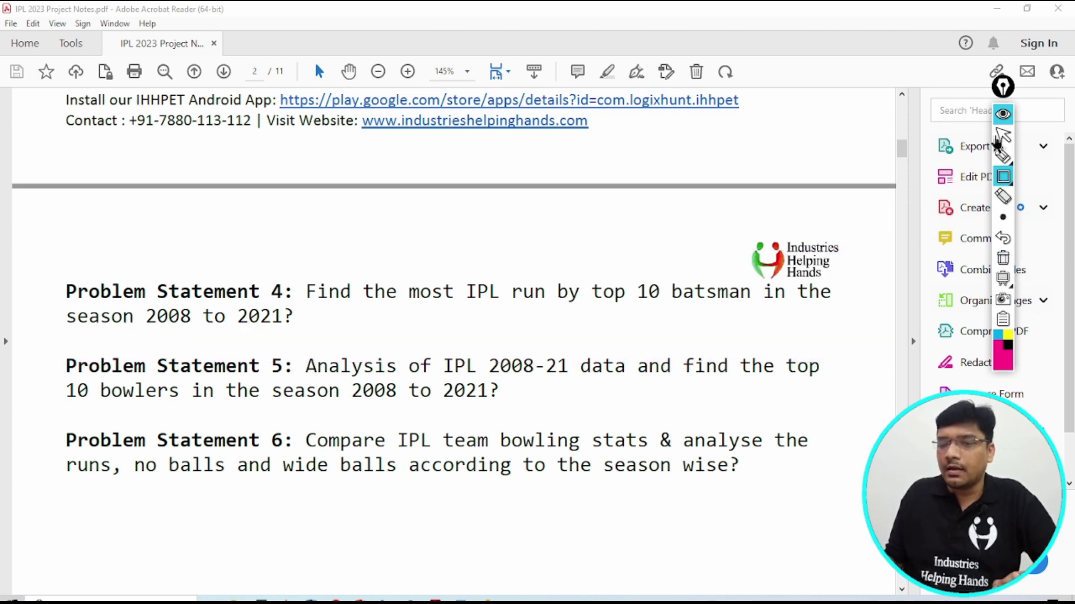
pyautogui.click(999, 138)
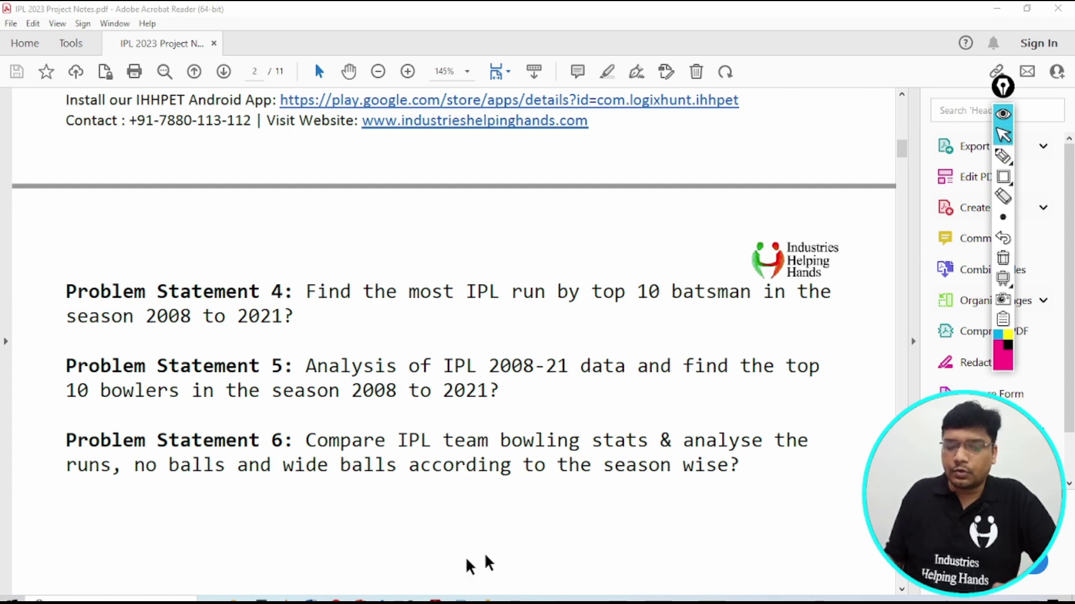
# Step: Return to the Power BI report's Page 2 and temporarily outline the first striker row, the ranked player pictures and the runs bar chart
pyautogui.moveTo(1003, 157)
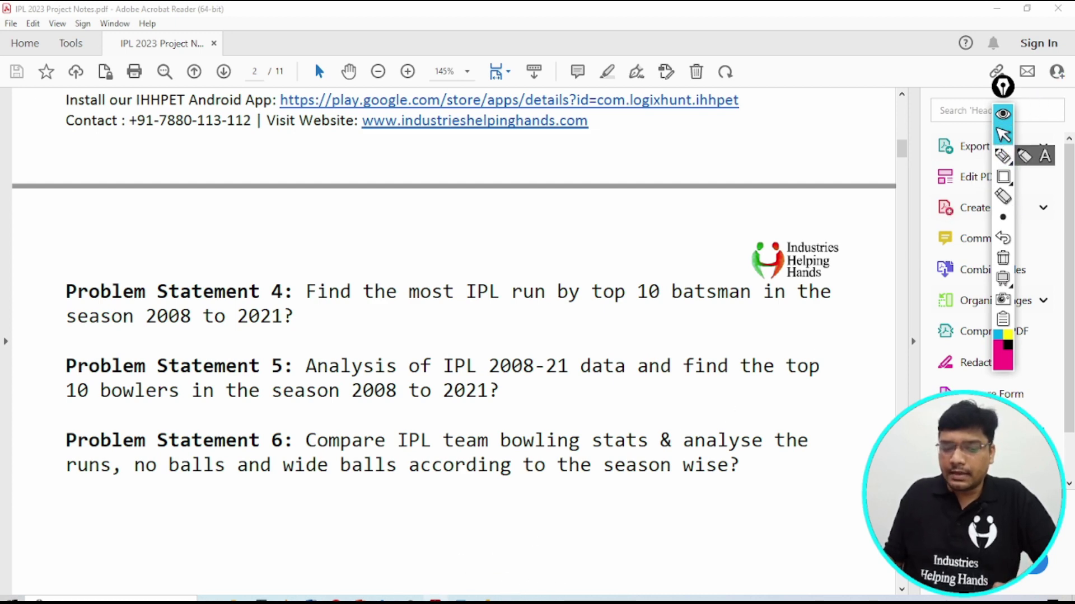
pyautogui.moveTo(484, 601)
pyautogui.click(485, 552)
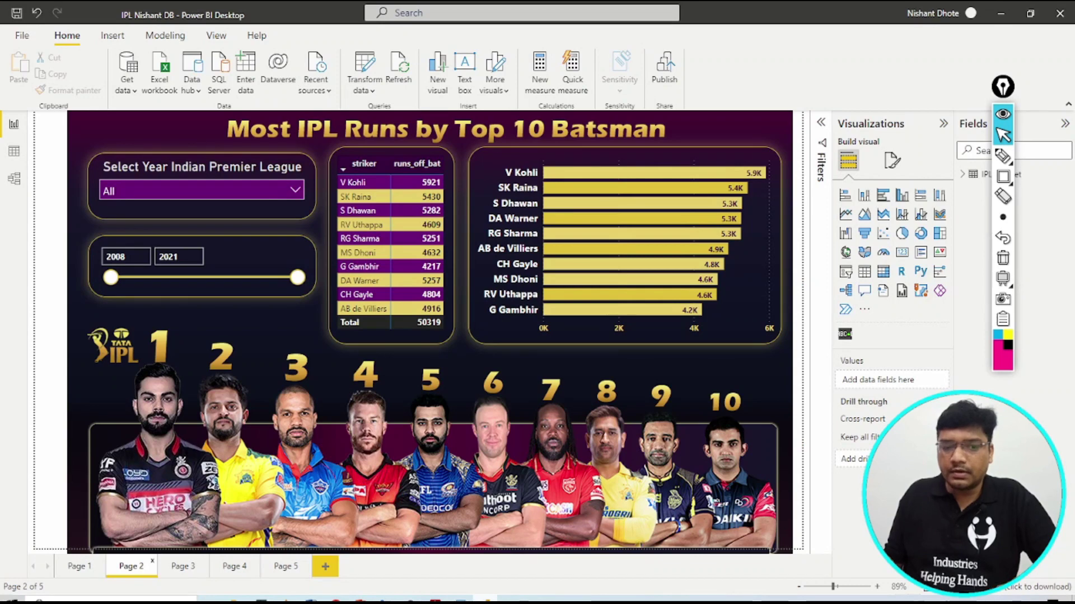
pyautogui.click(1005, 178)
pyautogui.moveTo(344, 159); pyautogui.dragTo(449, 196)
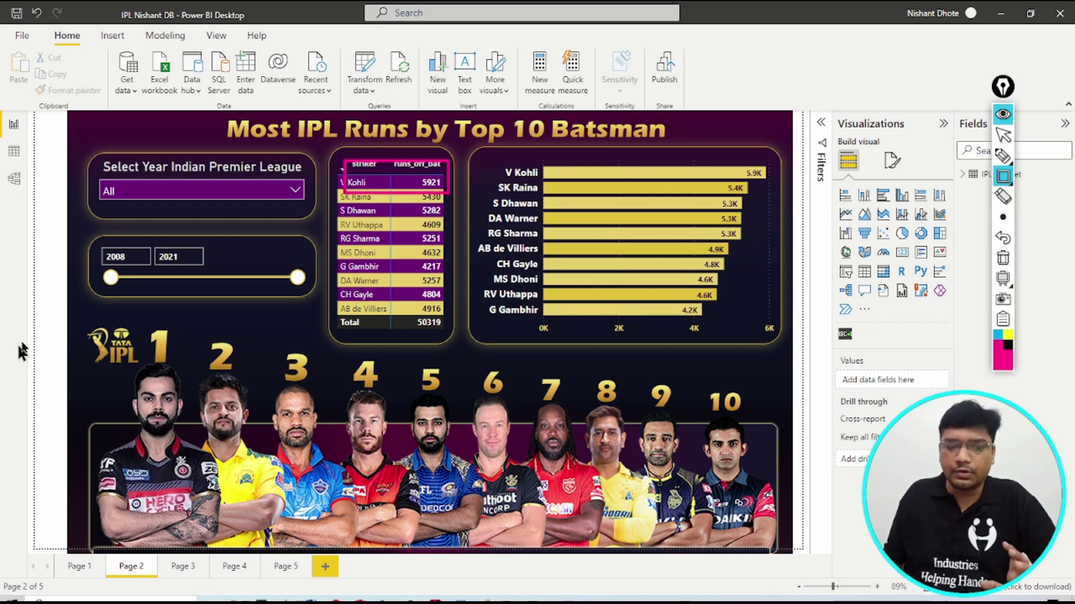
pyautogui.moveTo(102, 313)
pyautogui.mouseDown()
pyautogui.moveTo(448, 411)
pyautogui.moveTo(771, 443)
pyautogui.mouseUp()
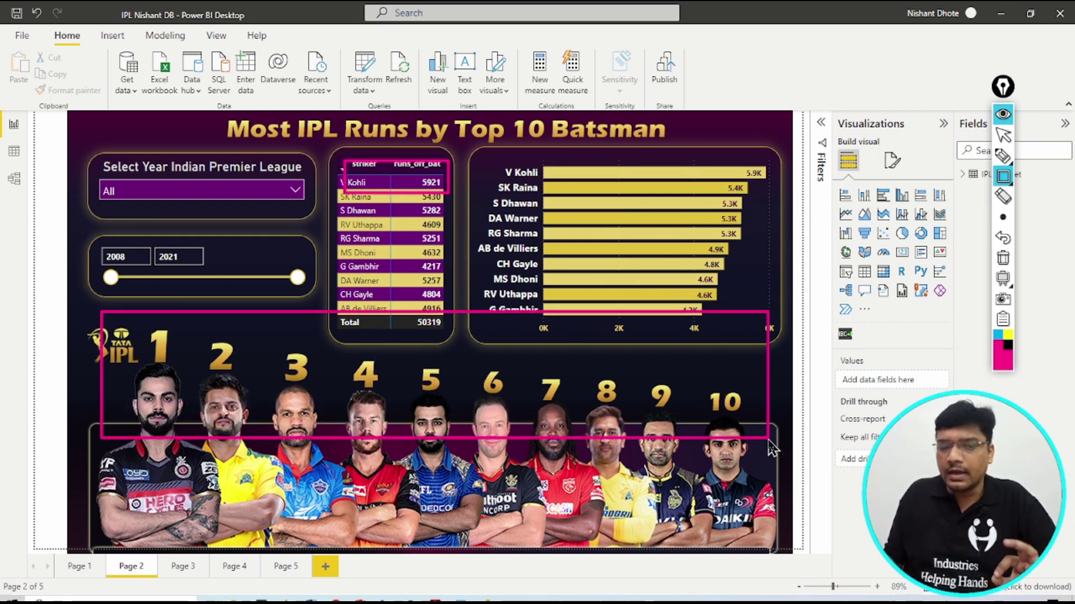
pyautogui.moveTo(477, 148)
pyautogui.mouseDown()
pyautogui.moveTo(602, 251)
pyautogui.moveTo(785, 348)
pyautogui.mouseUp()
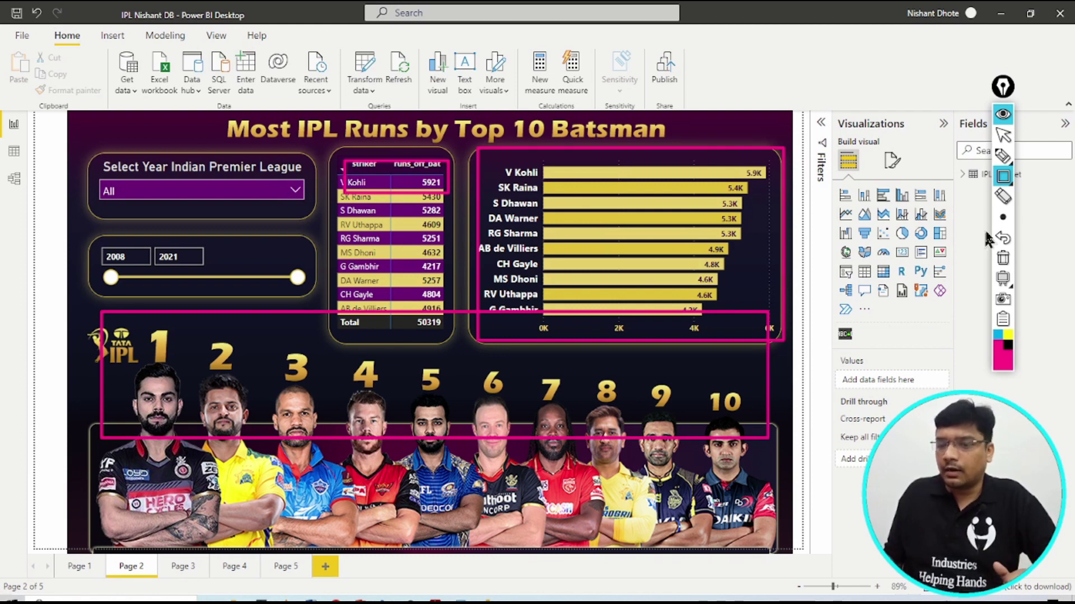
pyautogui.click(1002, 258)
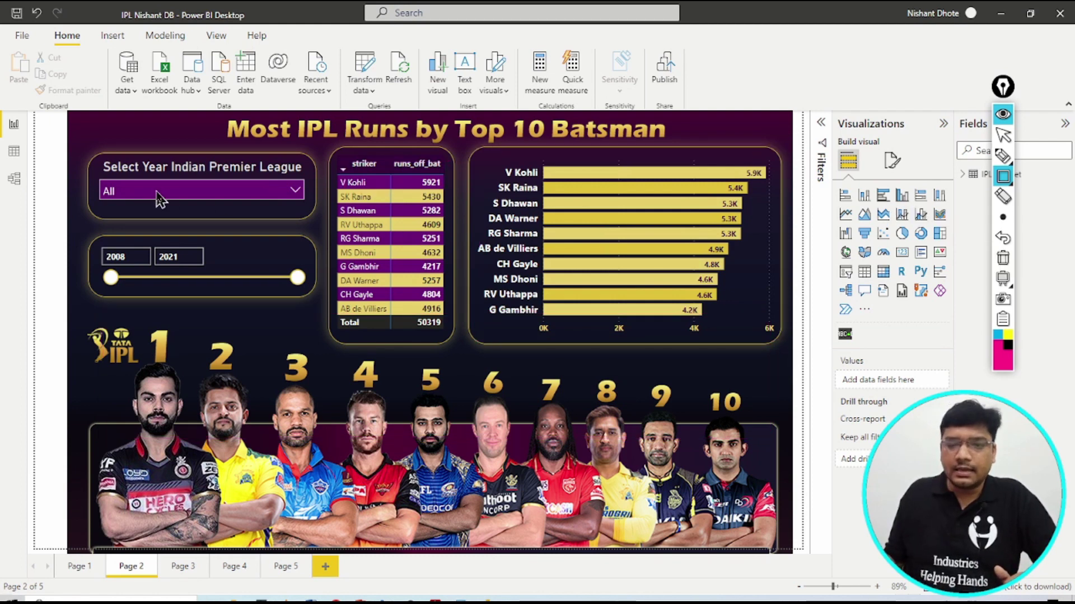
pyautogui.click(1003, 135)
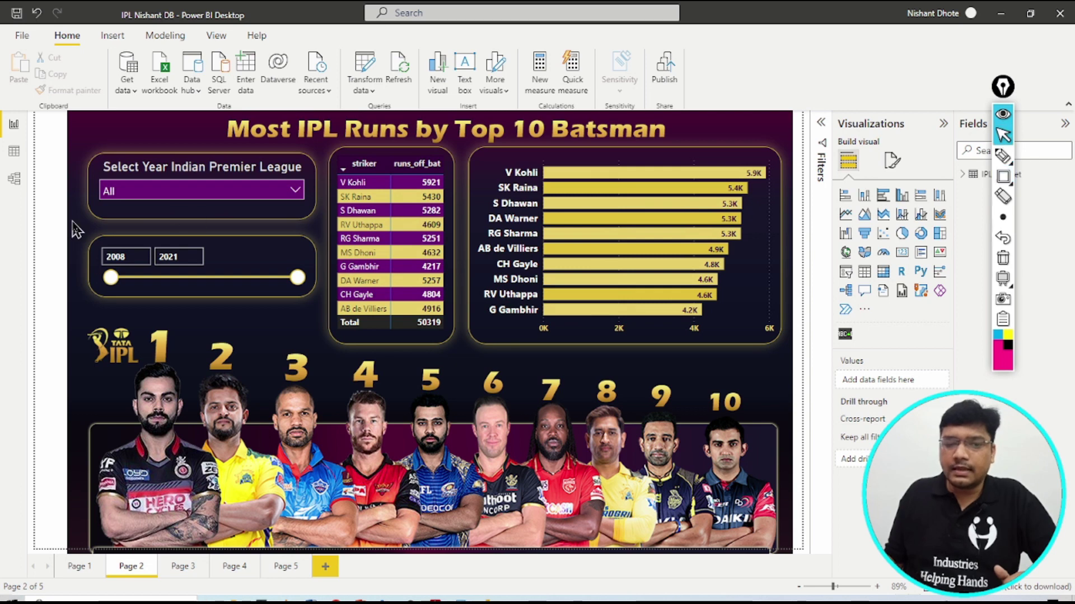
# Step: Filter the top 10 batsman page to the 2010 season with the year slicer
pyautogui.click(159, 193)
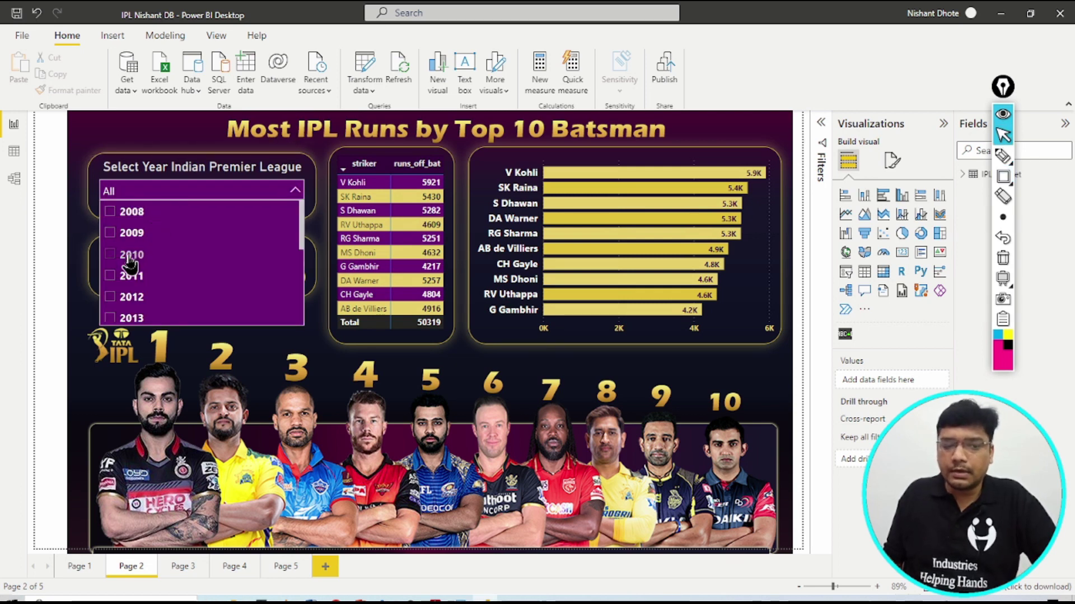
pyautogui.click(131, 256)
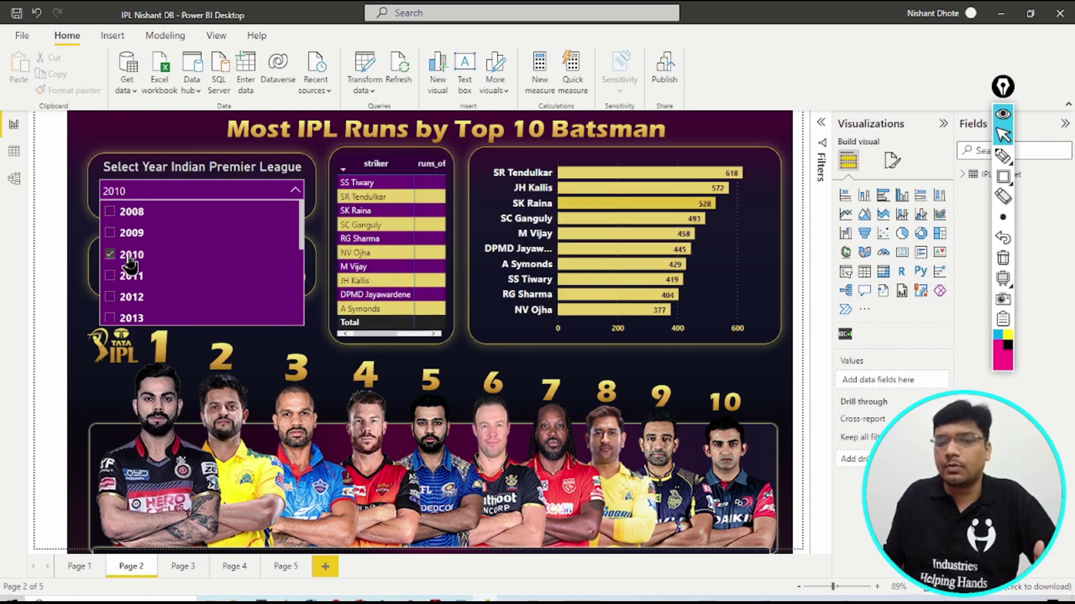
pyautogui.click(133, 141)
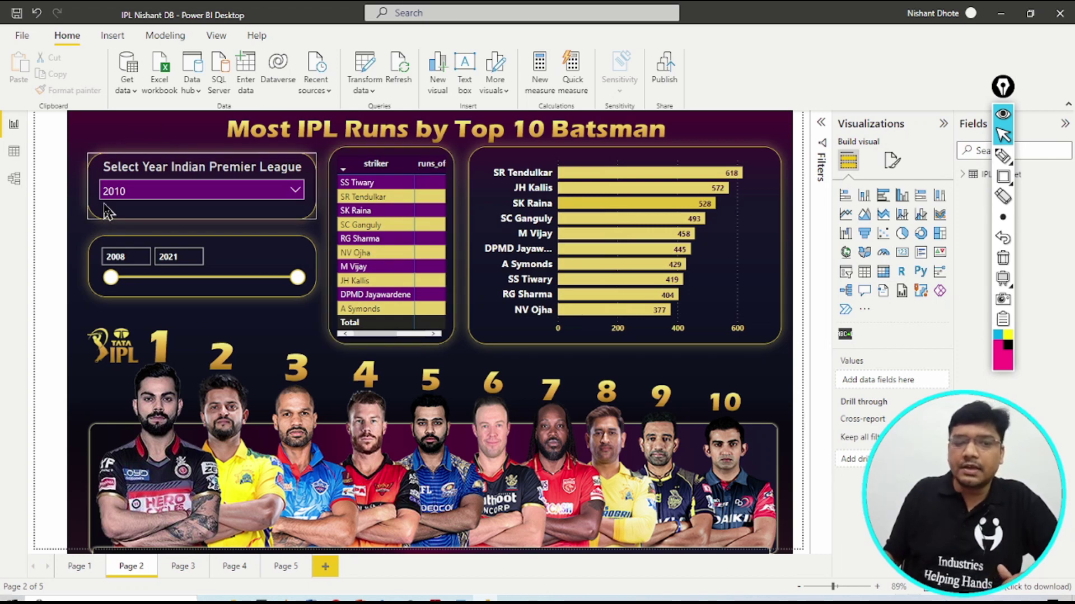
# Step: Add the 2014 season to the year selection on the top 10 batsman page
pyautogui.click(123, 197)
pyautogui.scroll(-3, 155, 301)
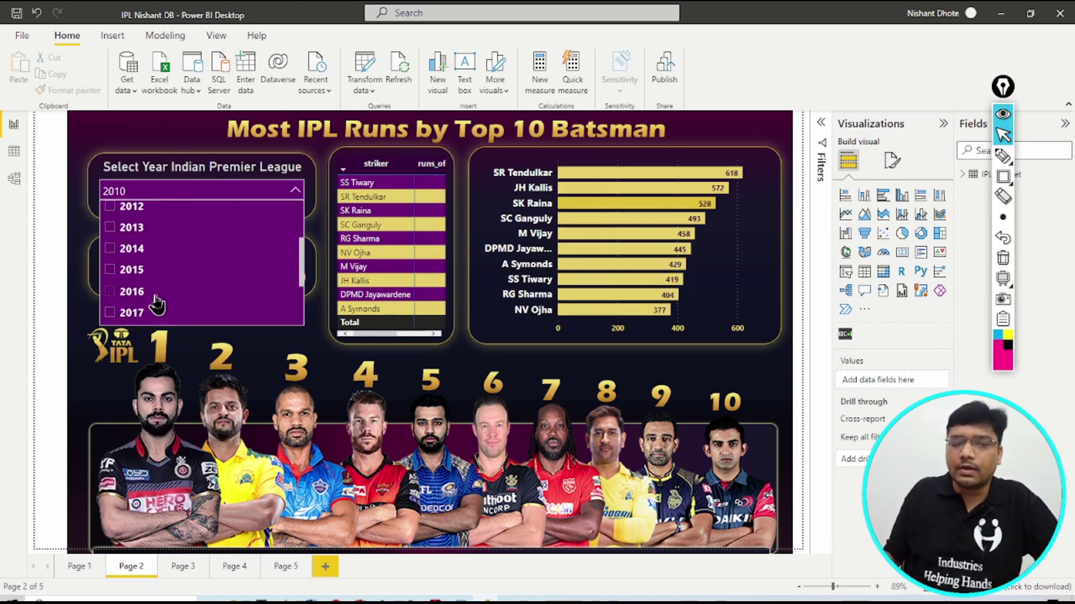
pyautogui.scroll(3, 157, 304)
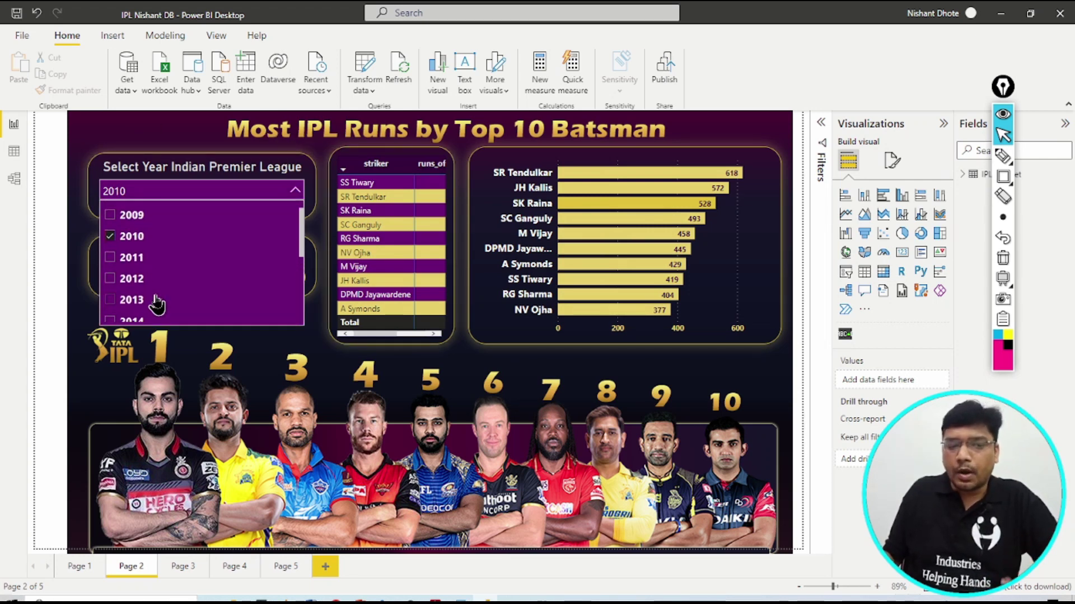
pyautogui.scroll(-2, 158, 304)
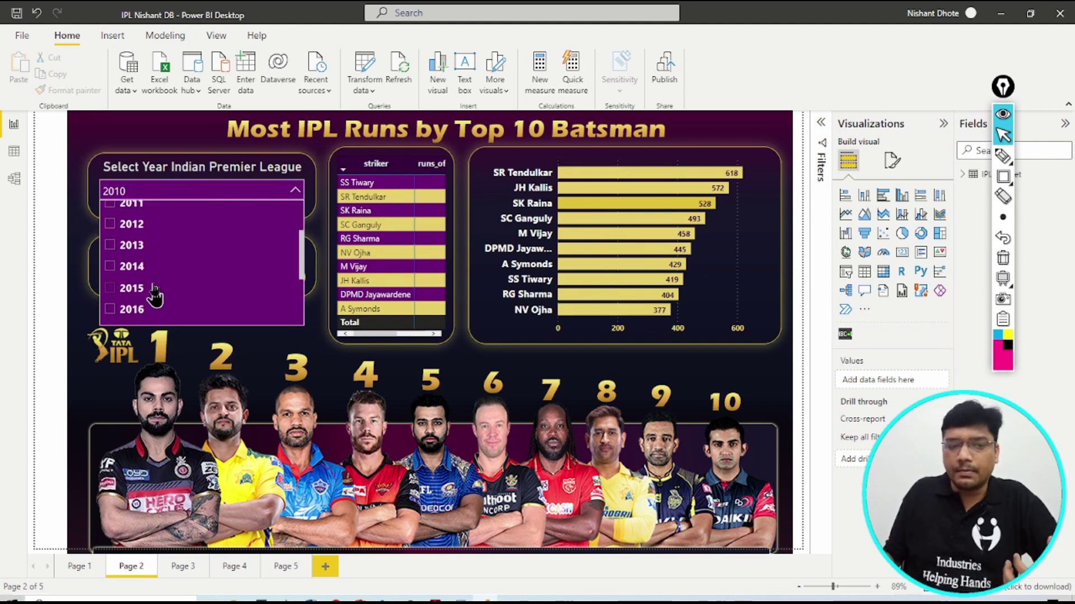
pyautogui.click(150, 269)
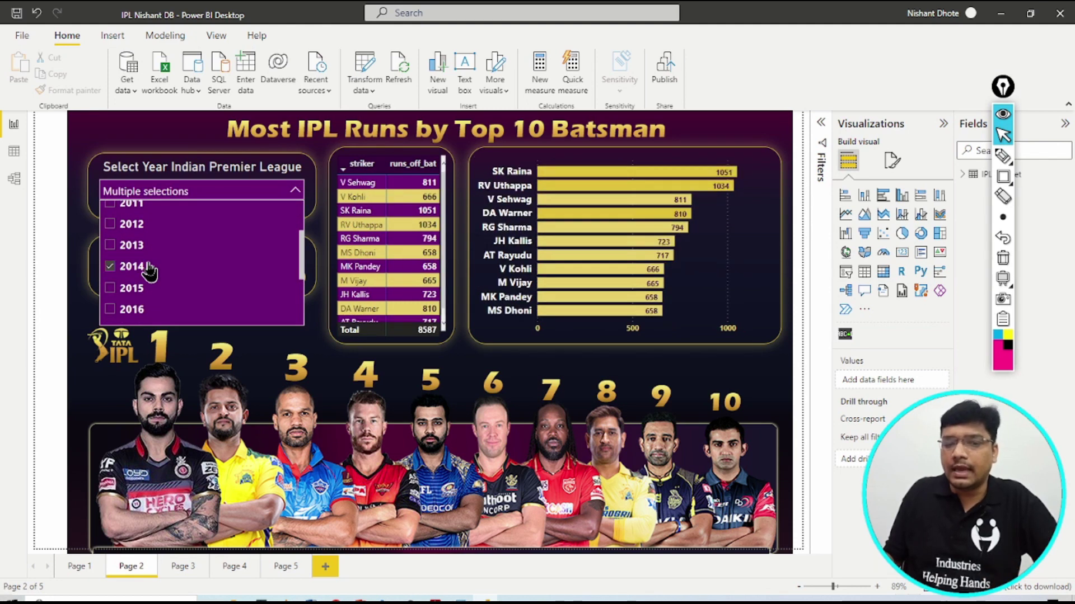
pyautogui.scroll(3, 149, 269)
pyautogui.scroll(-2, 144, 269)
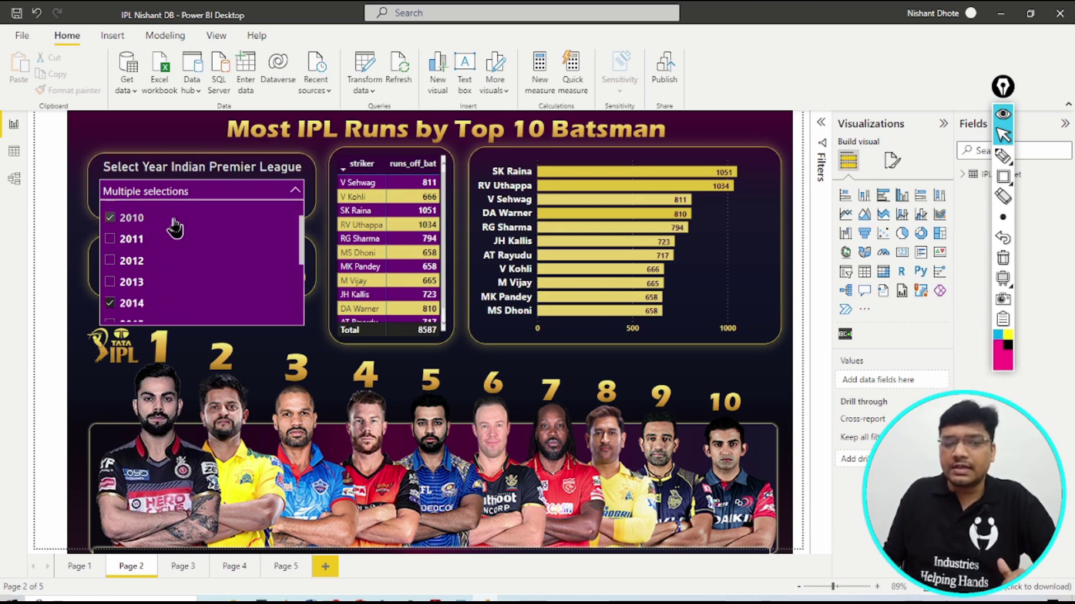
pyautogui.click(187, 193)
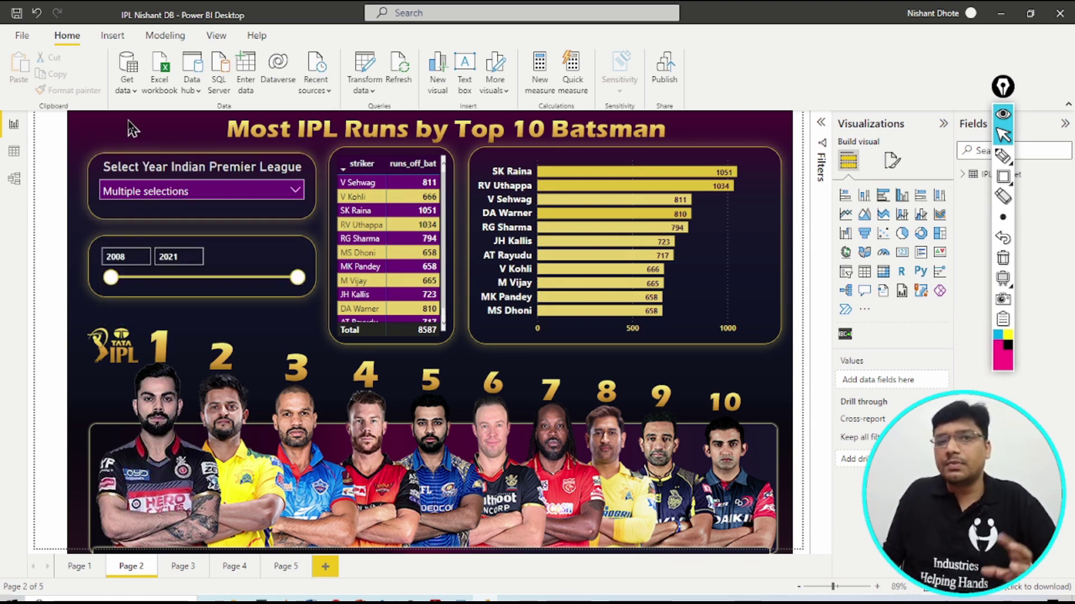
# Step: Open Page 3 of the report and filter the Top 10 Bowlers visuals to the 2009 and 2018 seasons
pyautogui.click(180, 567)
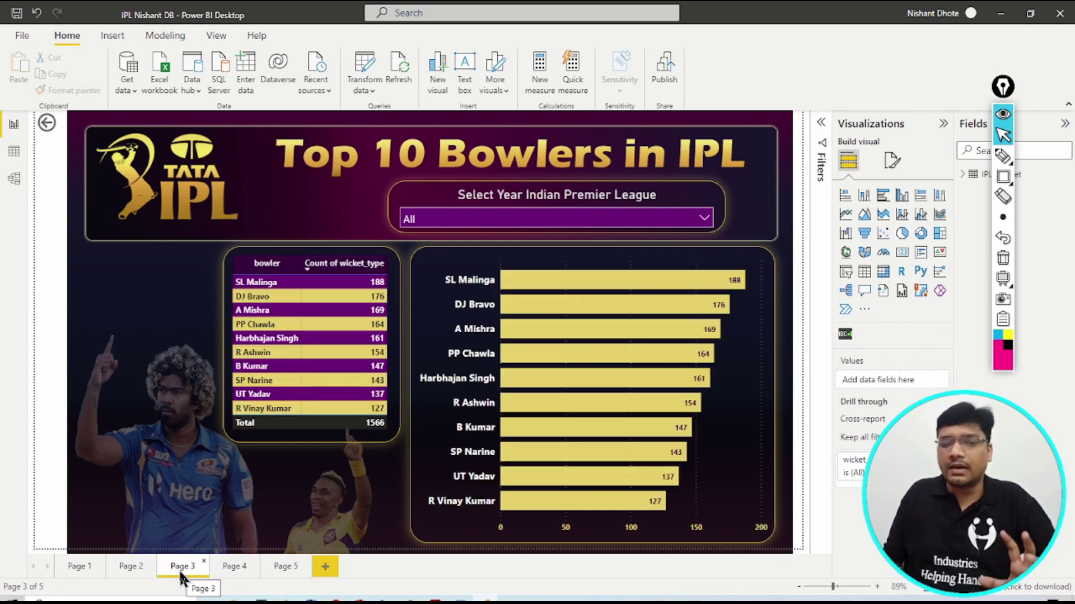
pyautogui.click(482, 220)
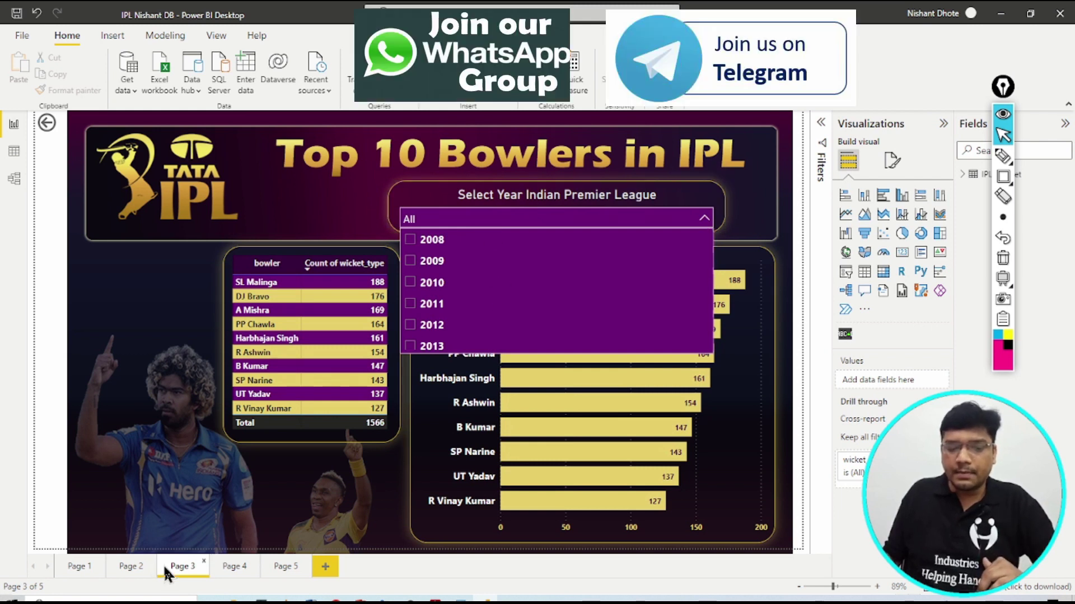
pyautogui.click(451, 260)
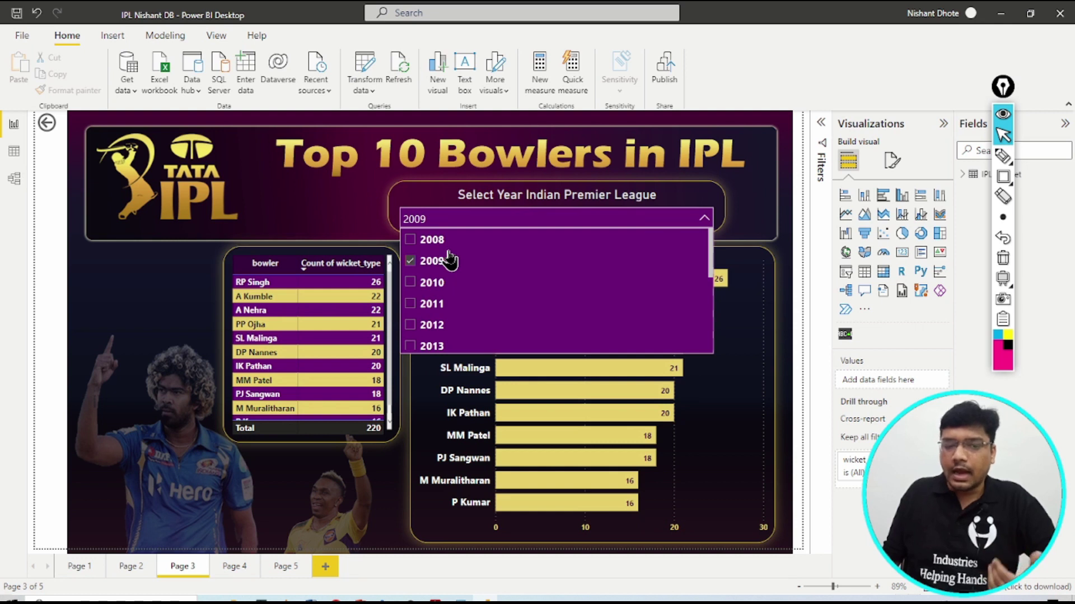
pyautogui.scroll(-1, 445, 305)
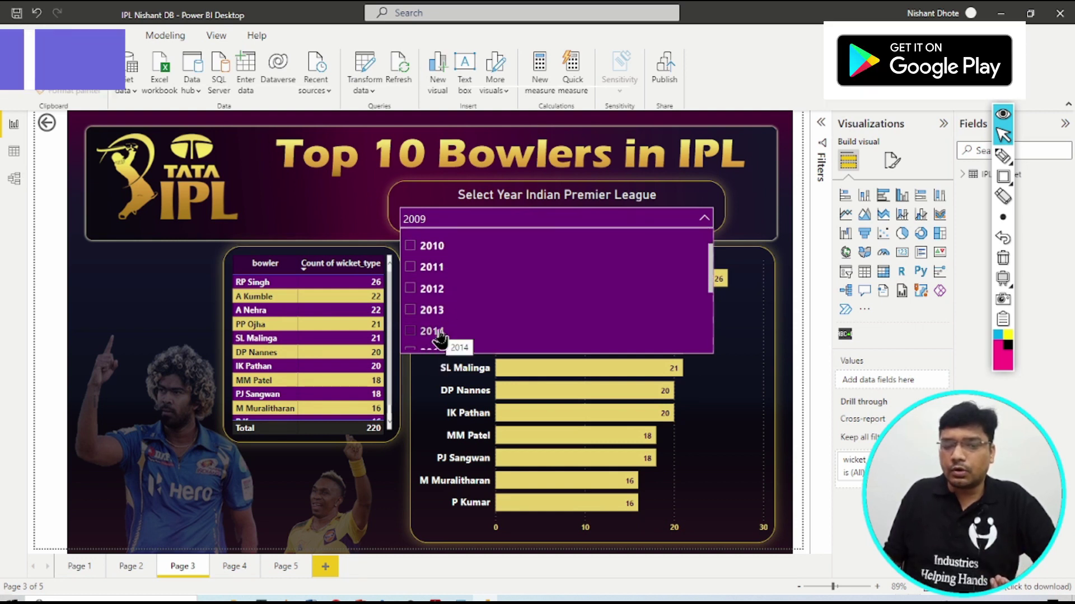
pyautogui.scroll(-2, 442, 338)
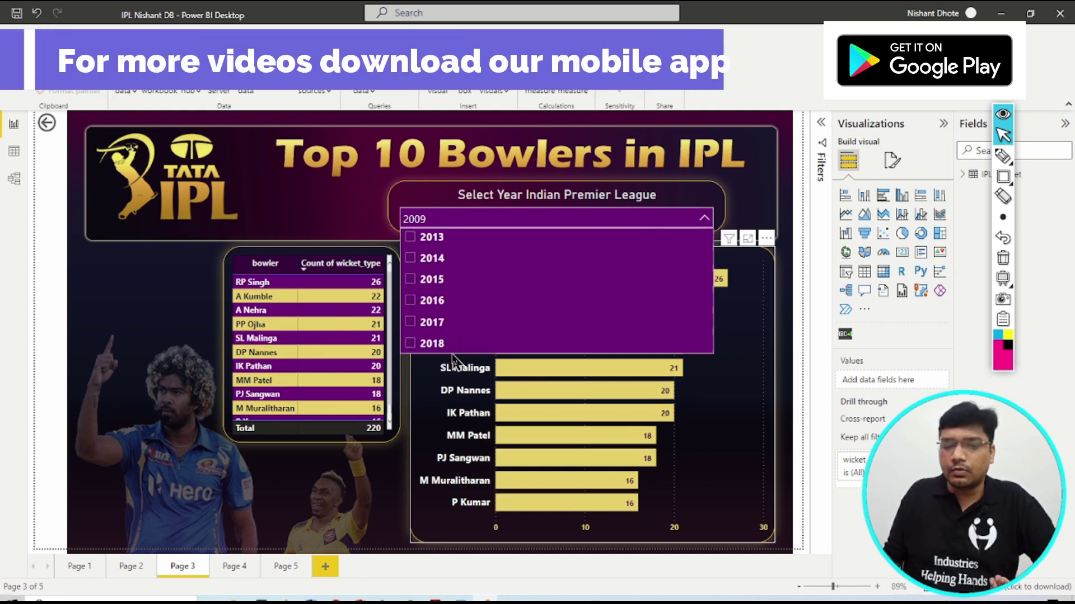
pyautogui.click(442, 345)
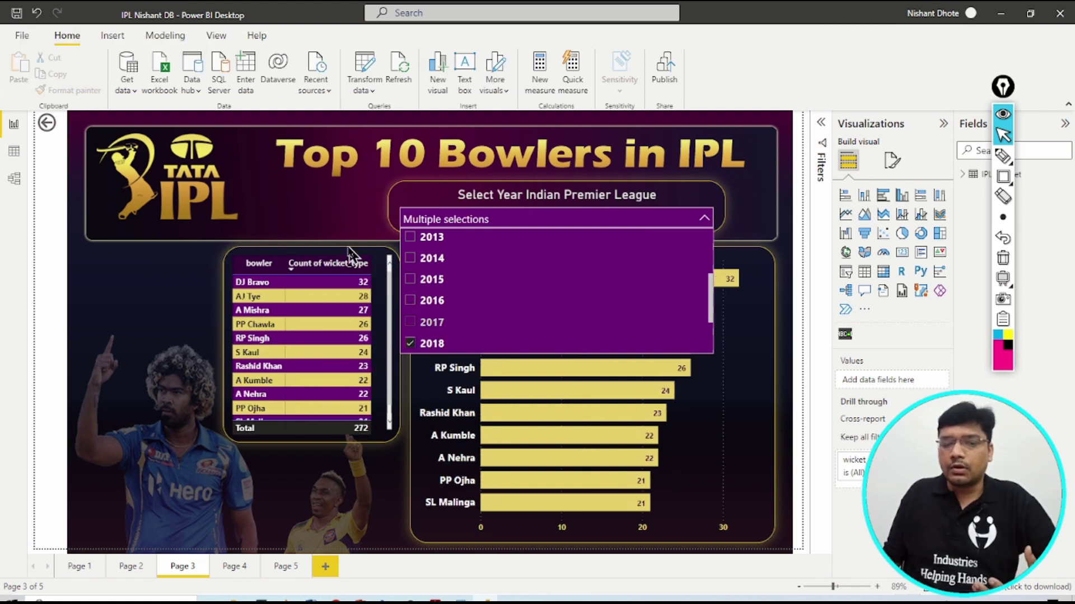
pyautogui.click(335, 224)
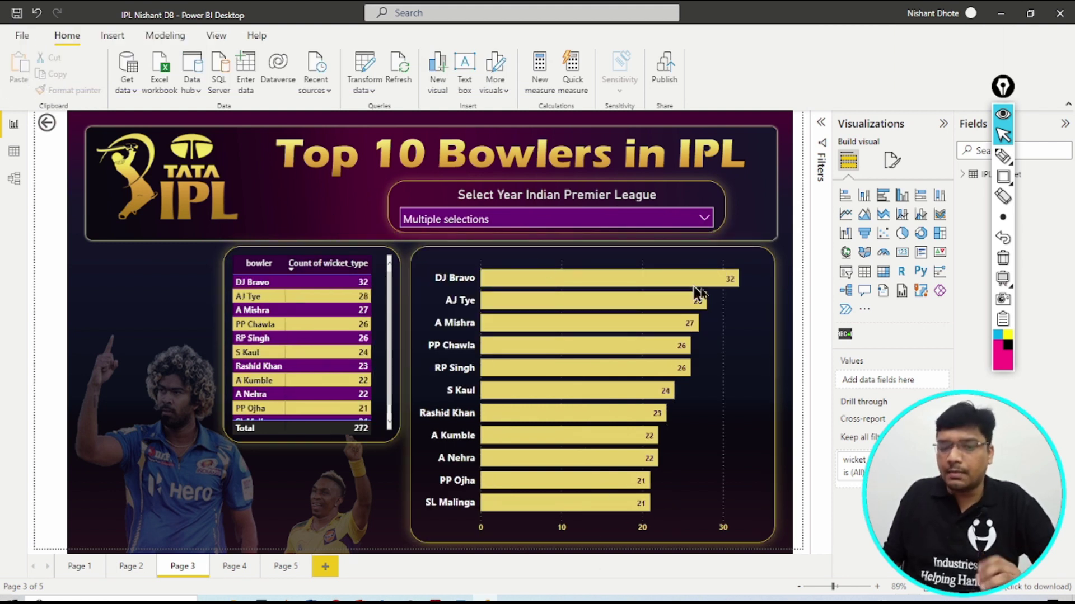
pyautogui.moveTo(703, 318)
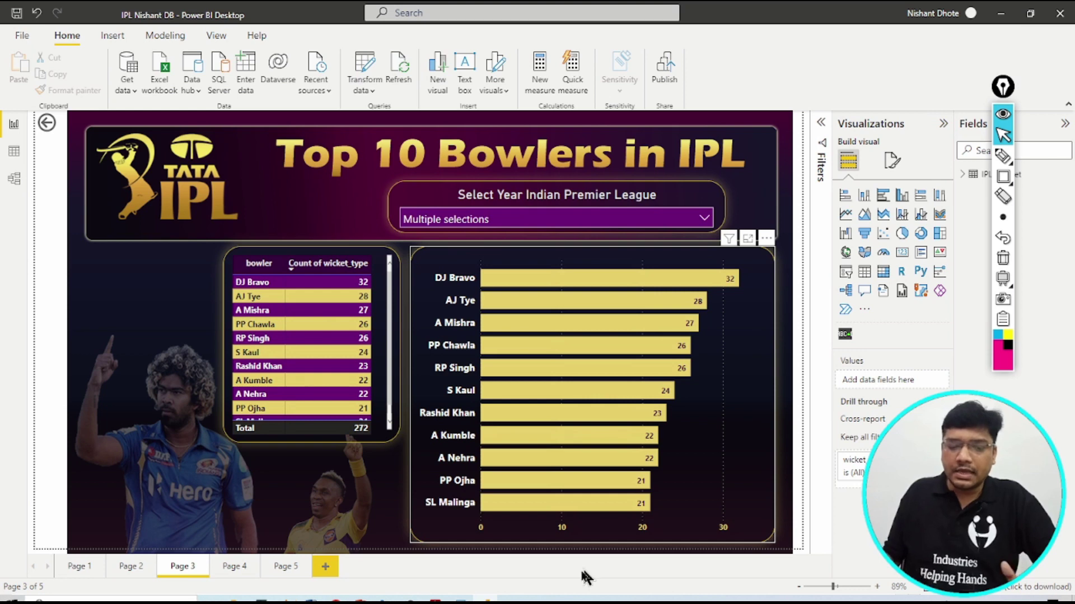
# Step: Switch to the IPL 2023 Project Notes PDF and outline Problem Statements 5 and 6 with rectangle annotations
pyautogui.click(459, 599)
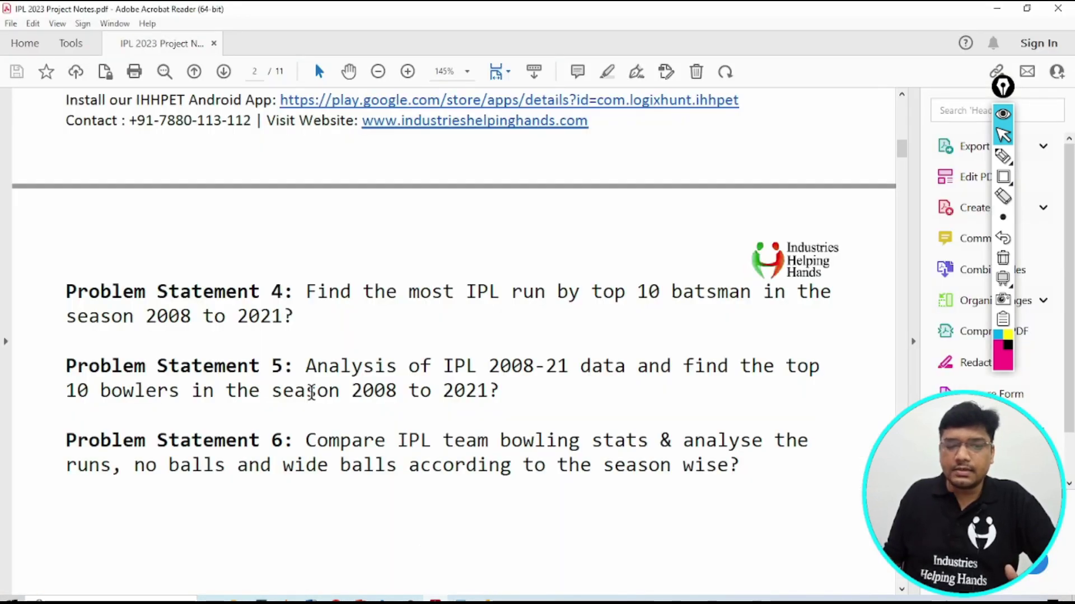
pyautogui.scroll(-2, 311, 392)
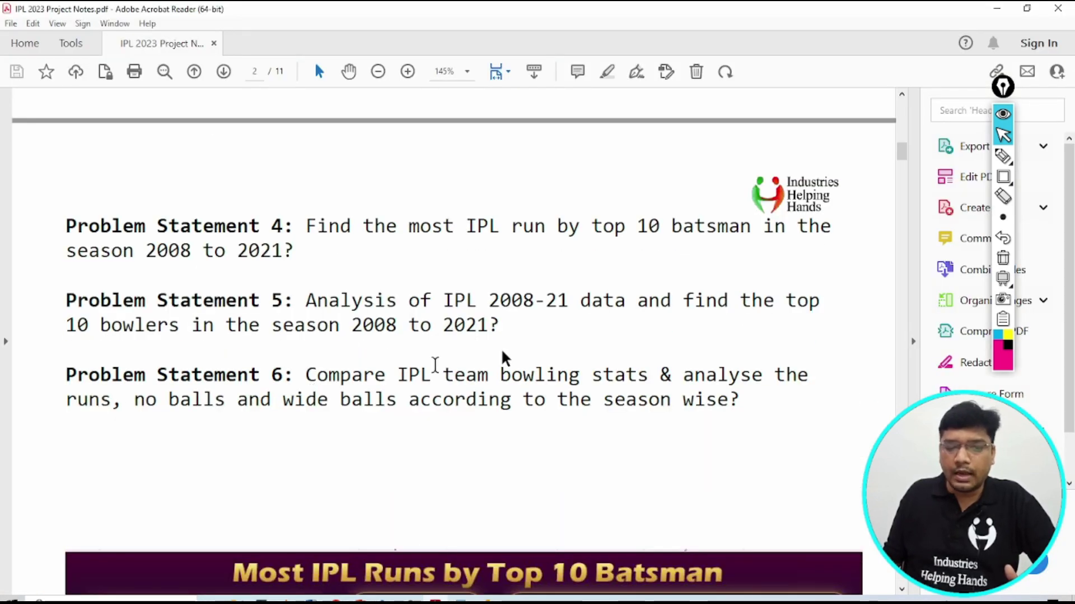
pyautogui.click(1003, 177)
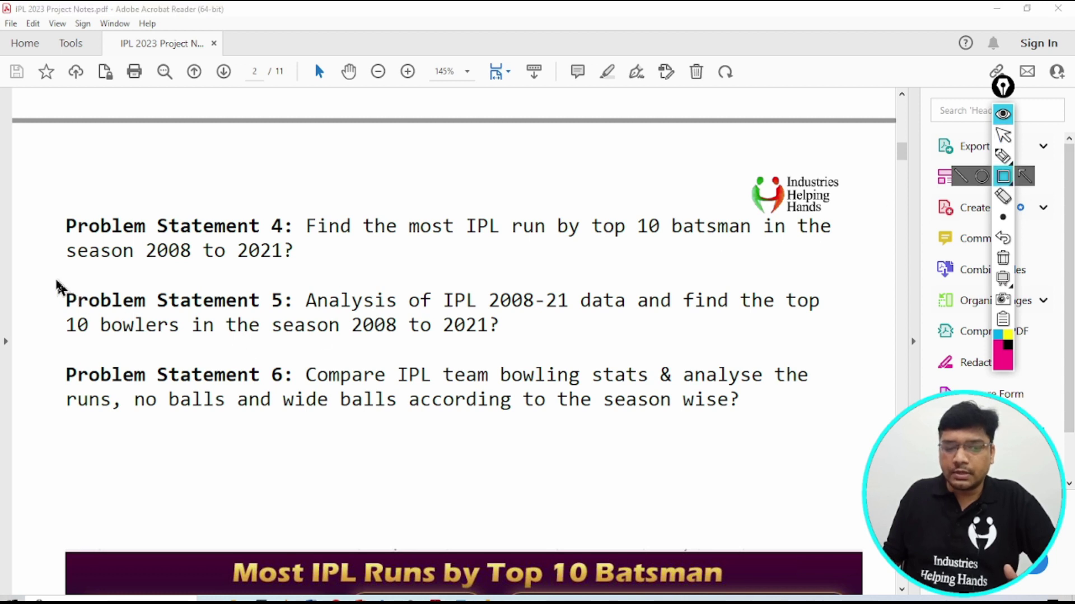
pyautogui.moveTo(42, 272)
pyautogui.mouseDown()
pyautogui.moveTo(215, 351)
pyautogui.moveTo(840, 349)
pyautogui.mouseUp()
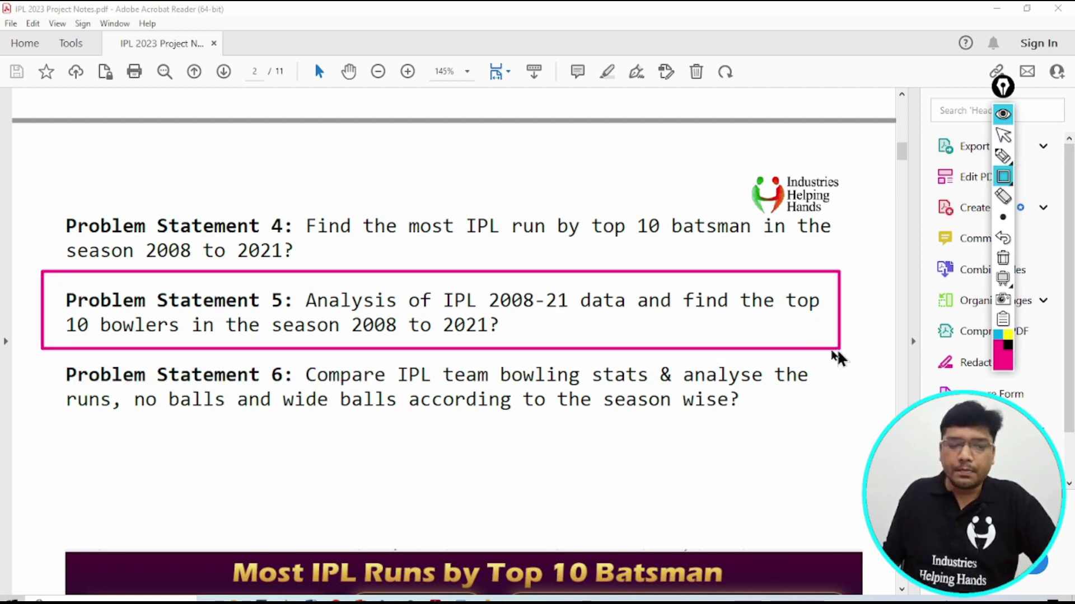
pyautogui.moveTo(42, 355)
pyautogui.mouseDown()
pyautogui.moveTo(61, 369)
pyautogui.moveTo(667, 427)
pyautogui.moveTo(856, 426)
pyautogui.mouseUp()
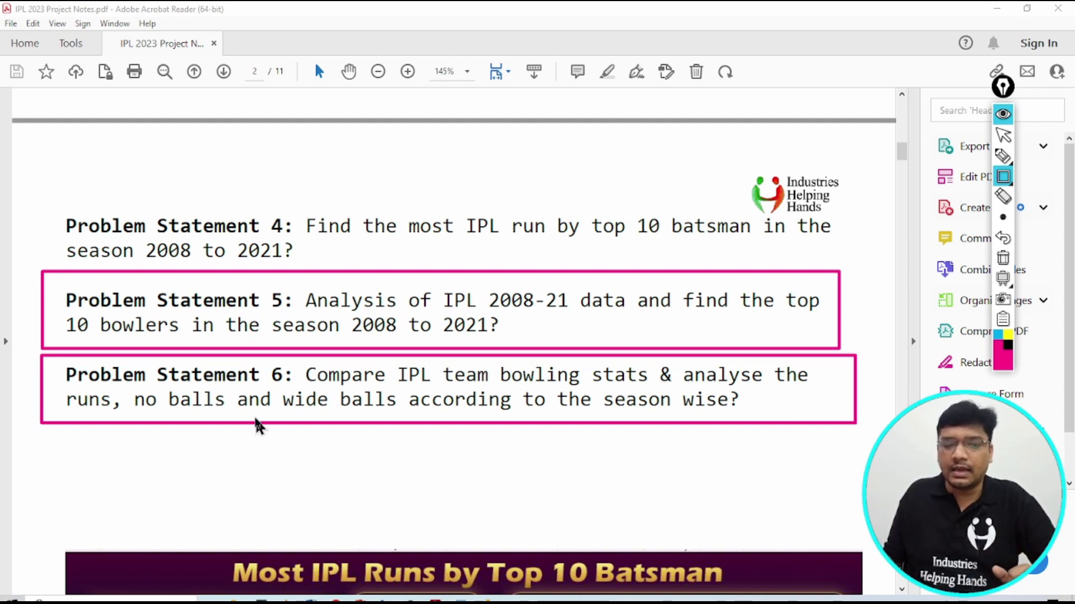
# Step: Outline the words runs, no balls and wide balls in Problem Statement 6, and clear all annotations
pyautogui.moveTo(55, 381); pyautogui.dragTo(118, 443)
pyautogui.moveTo(119, 381); pyautogui.dragTo(218, 462)
pyautogui.moveTo(273, 384)
pyautogui.mouseDown()
pyautogui.moveTo(333, 428)
pyautogui.moveTo(397, 445)
pyautogui.mouseUp()
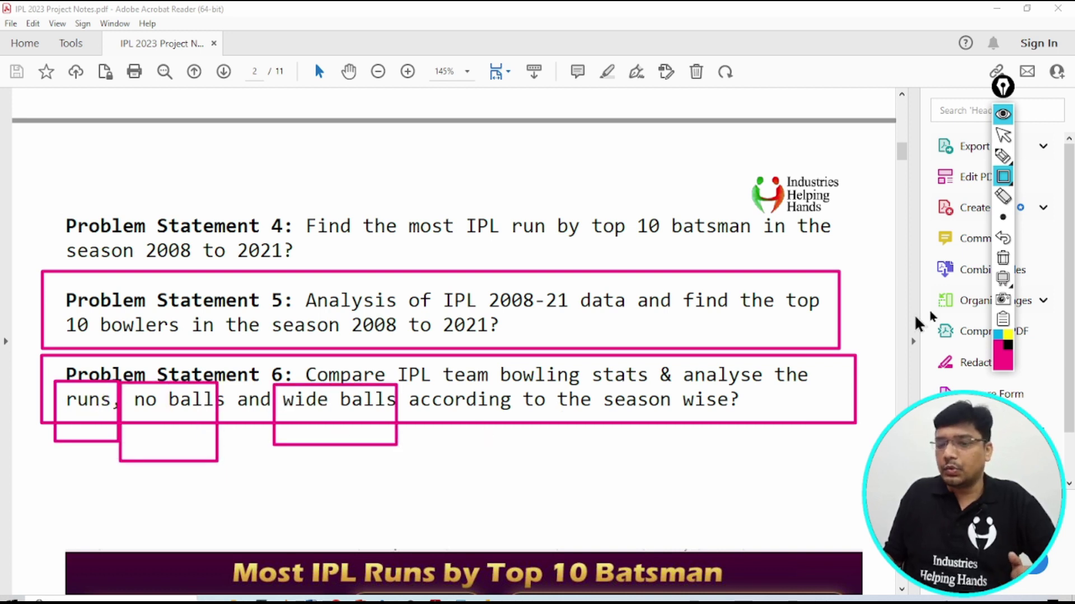
pyautogui.click(1006, 261)
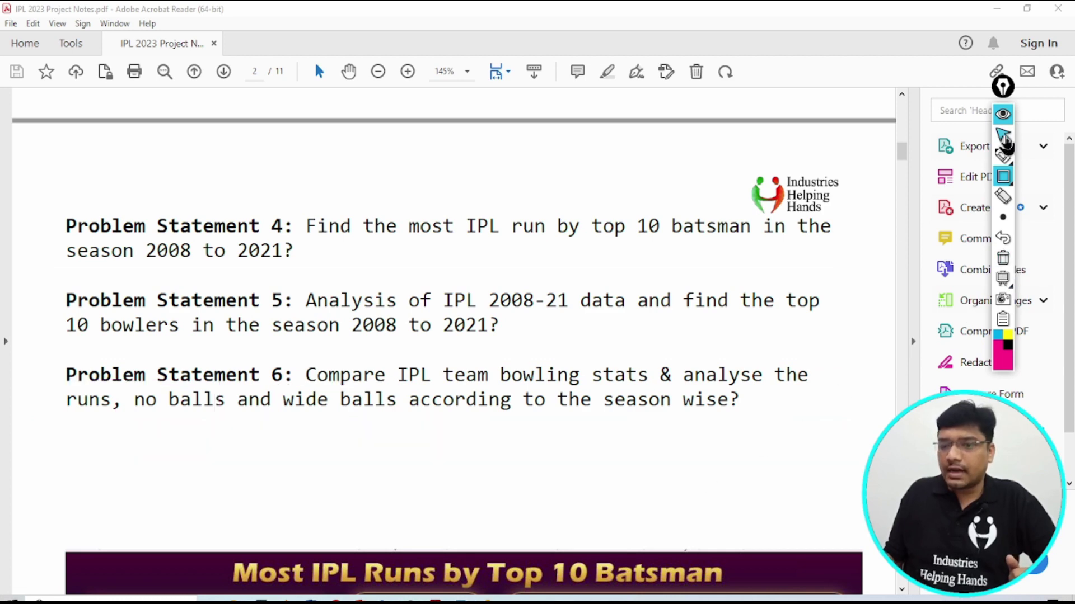
pyautogui.click(1004, 136)
# Step: Return to the Power BI report, open Page 4 and outline its Bowling Stats in IPL Team title with a rectangle annotation
pyautogui.press('ctrl+super+Left')
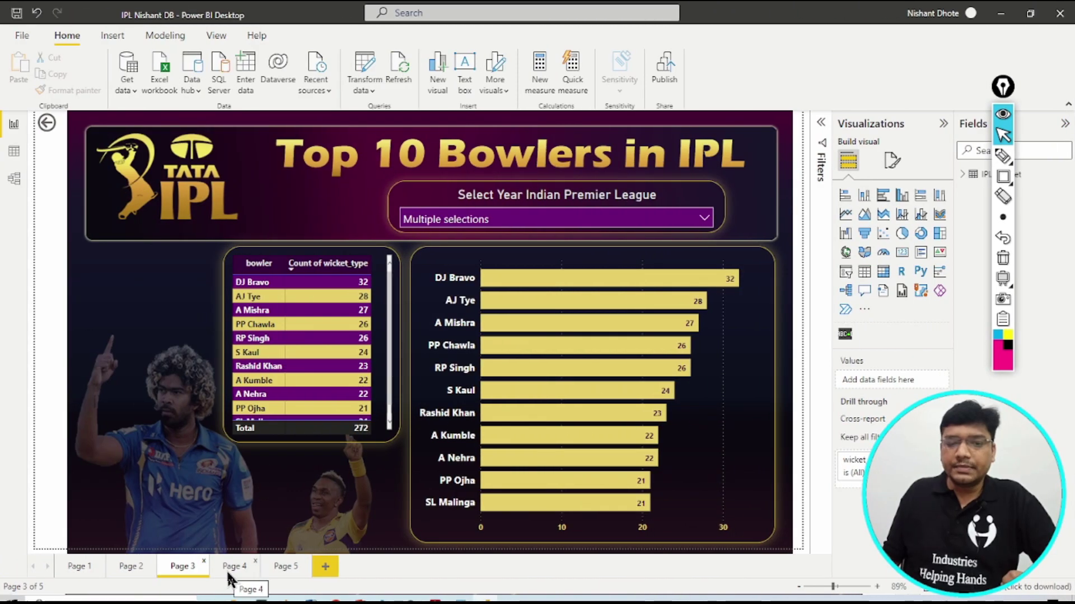
pyautogui.click(230, 567)
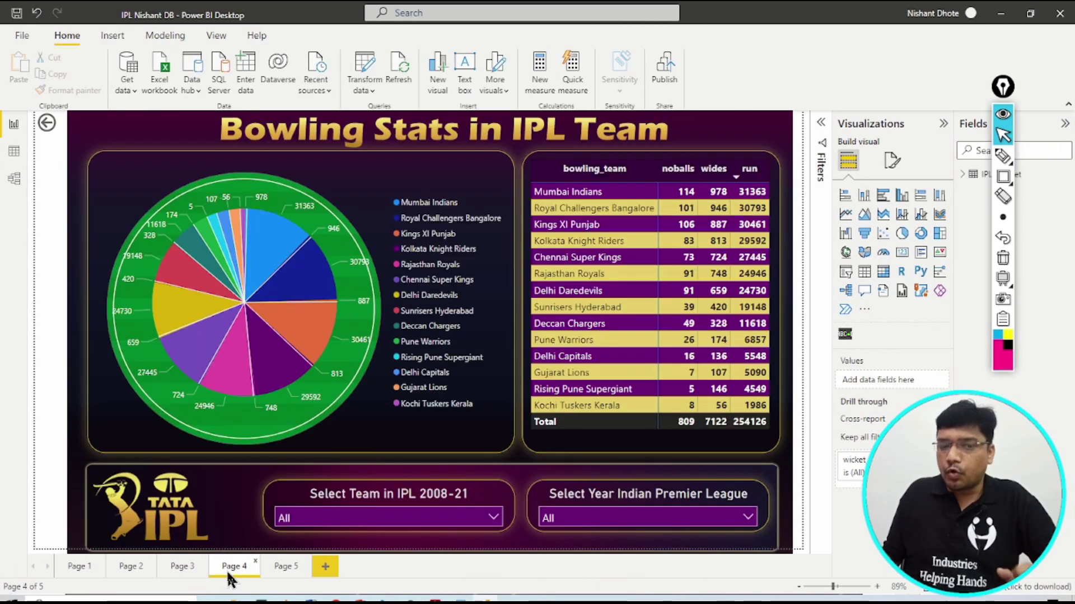
pyautogui.click(1003, 176)
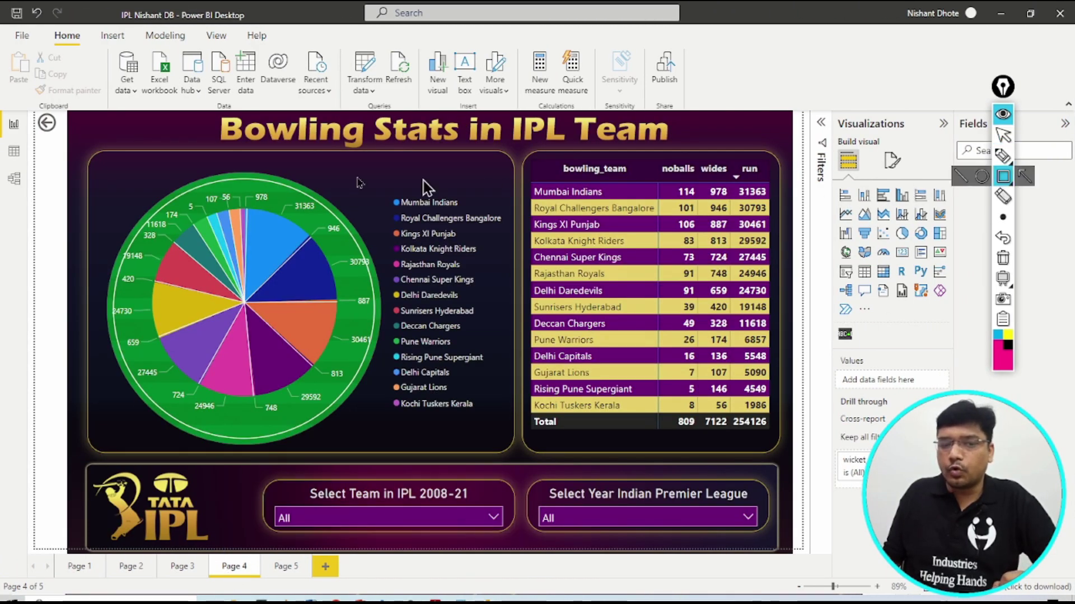
pyautogui.moveTo(202, 109)
pyautogui.mouseDown()
pyautogui.moveTo(438, 160)
pyautogui.moveTo(682, 157)
pyautogui.mouseUp()
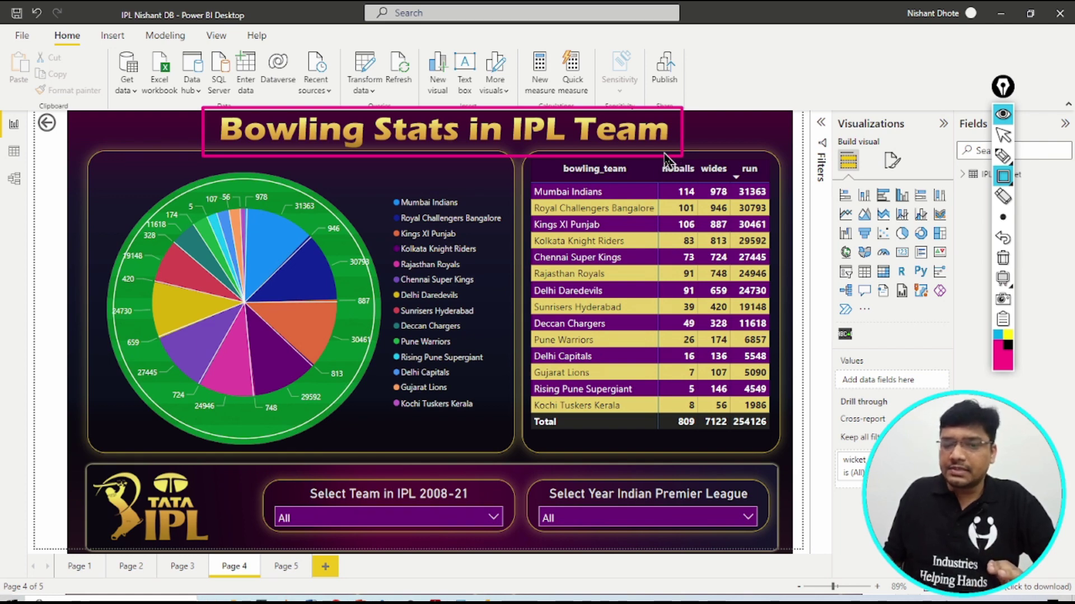
# Step: Outline the noballs, wides and run column headers and the pie chart with rectangle annotations, and clear all annotations
pyautogui.moveTo(651, 158); pyautogui.dragTo(695, 182)
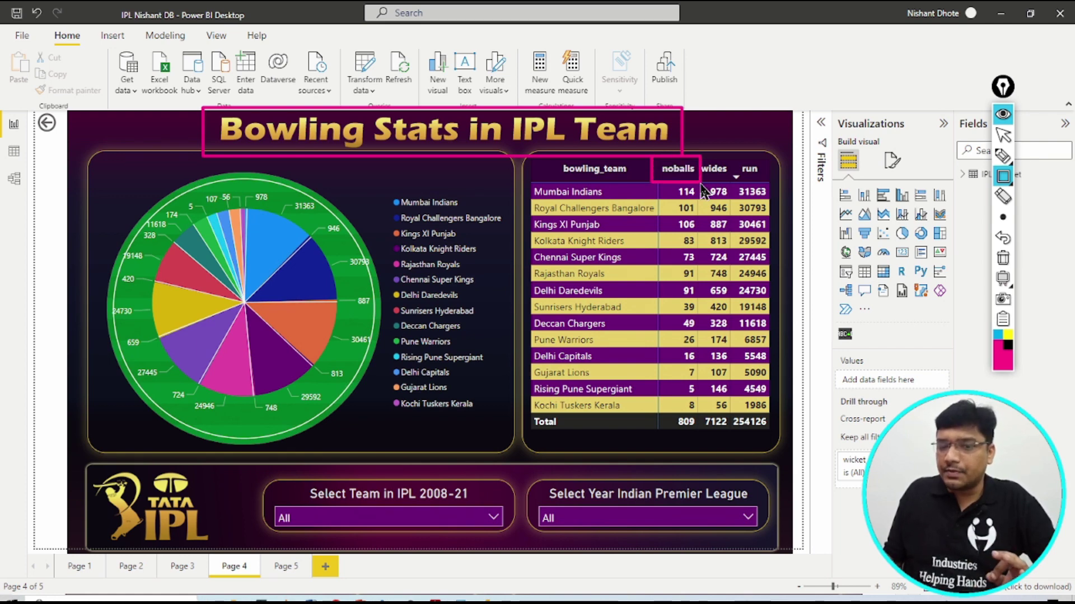
pyautogui.moveTo(693, 143); pyautogui.dragTo(731, 199)
pyautogui.moveTo(738, 144)
pyautogui.mouseDown()
pyautogui.moveTo(778, 212)
pyautogui.moveTo(770, 180)
pyautogui.mouseUp()
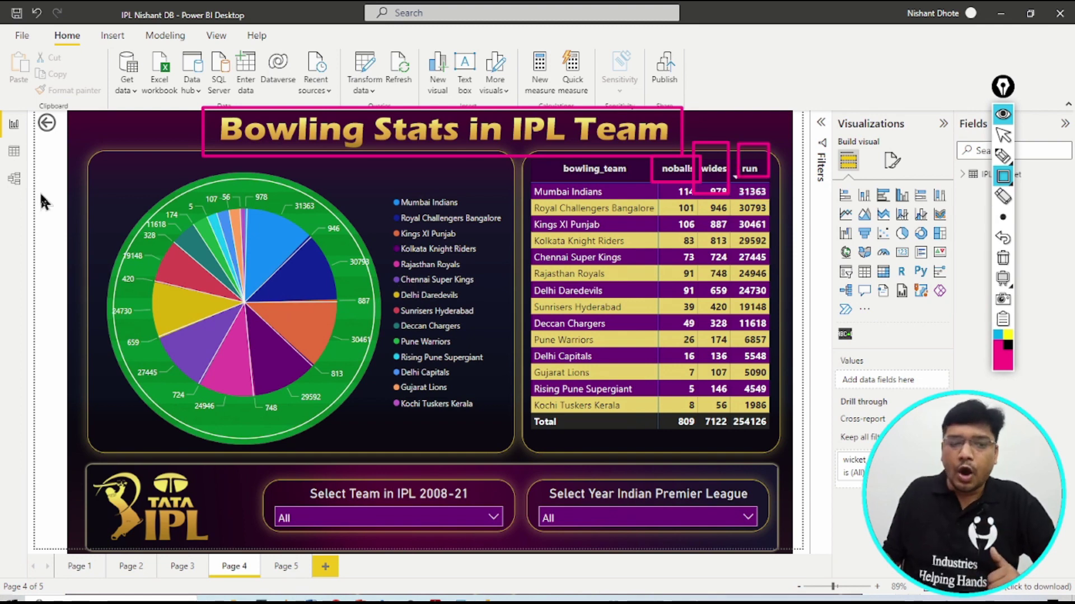
pyautogui.moveTo(80, 168)
pyautogui.mouseDown()
pyautogui.moveTo(367, 302)
pyautogui.moveTo(498, 408)
pyautogui.moveTo(508, 443)
pyautogui.mouseUp()
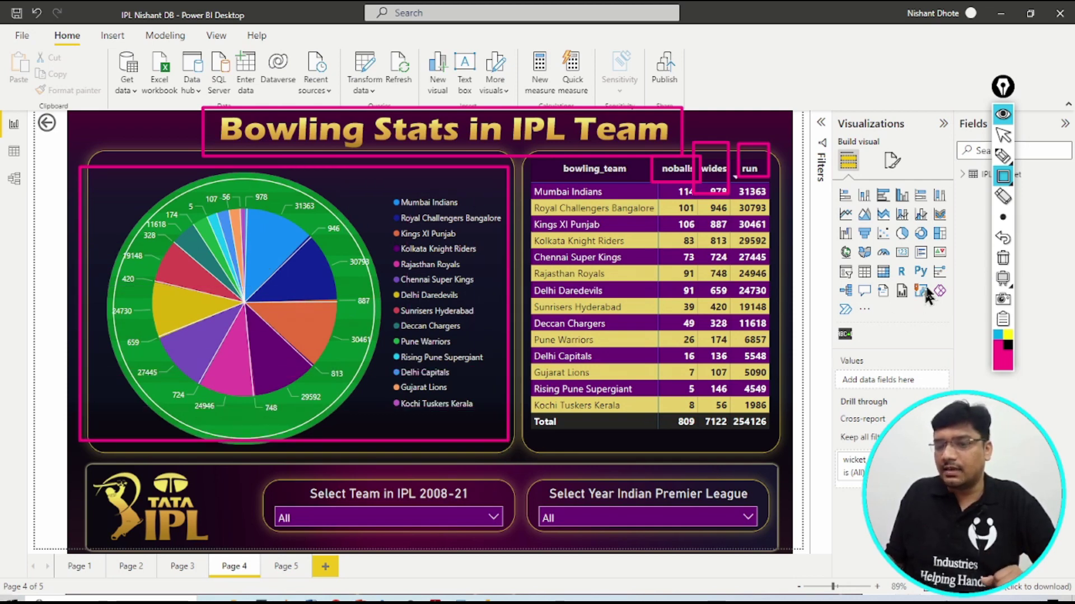
pyautogui.click(1003, 258)
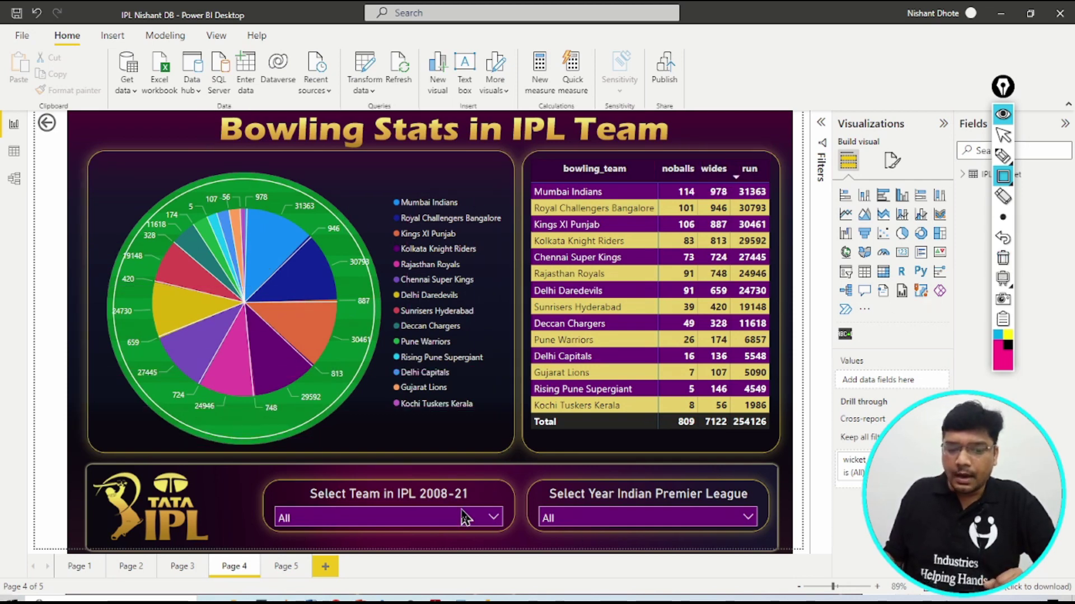
# Step: Filter the Page 4 bowling visuals to the teams Chennai Super Kings and Delhi Daredevils
pyautogui.click(1003, 135)
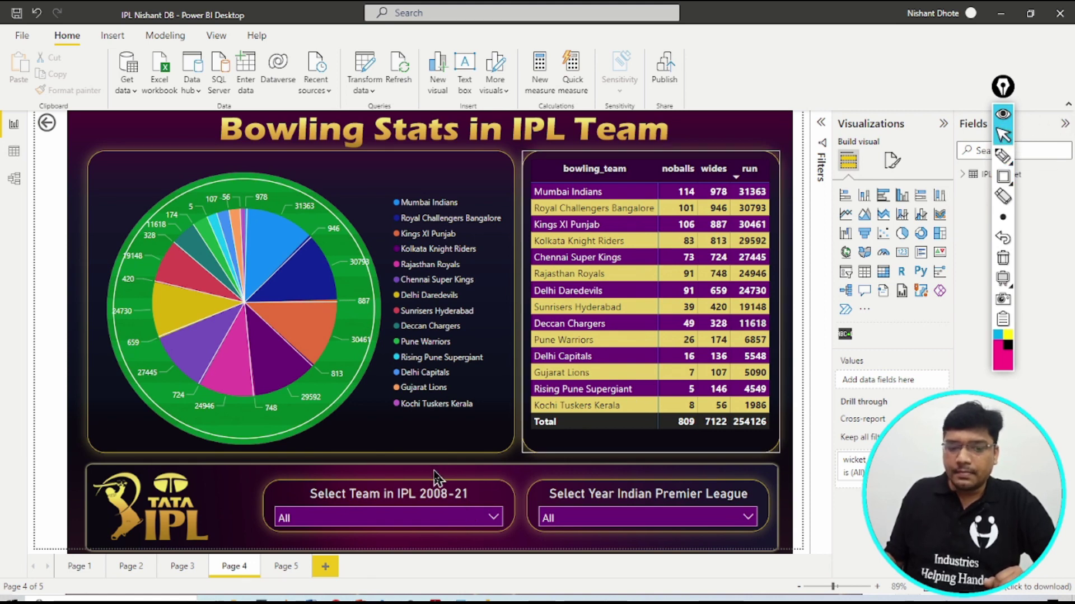
pyautogui.click(414, 522)
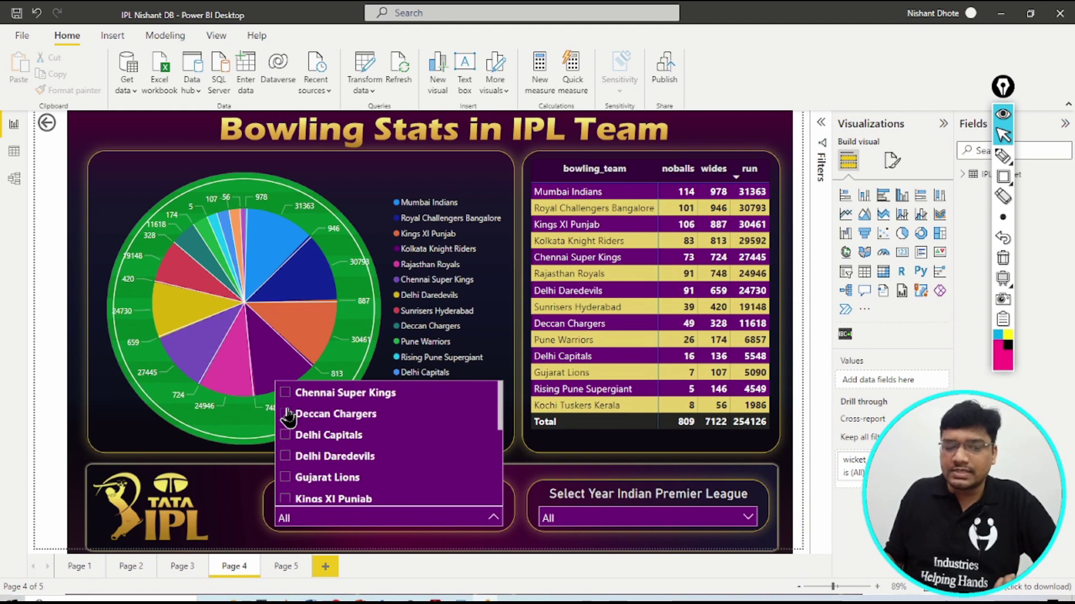
pyautogui.click(287, 393)
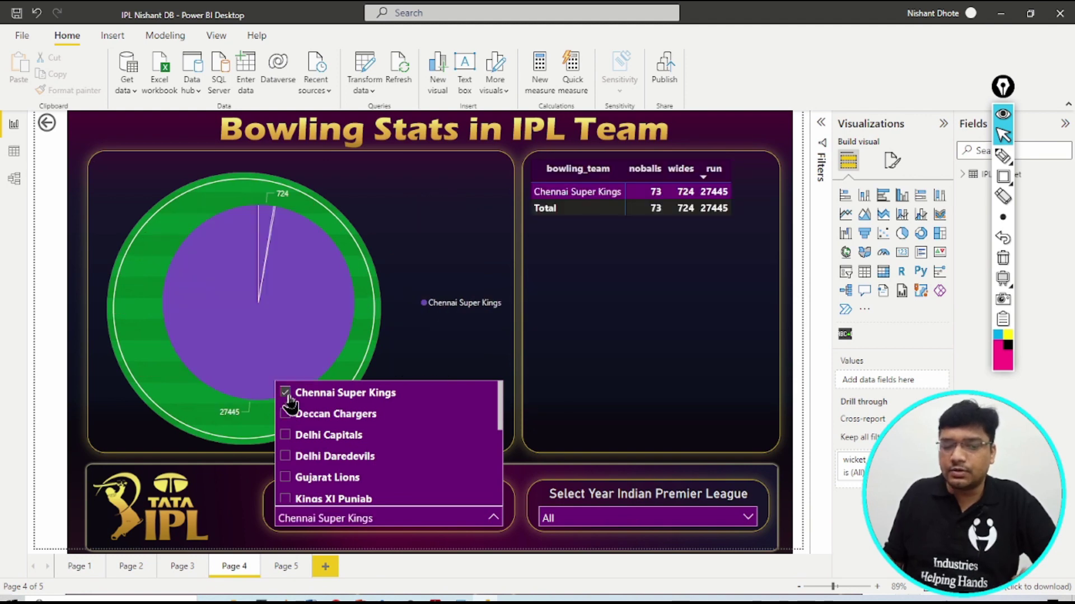
pyautogui.click(297, 458)
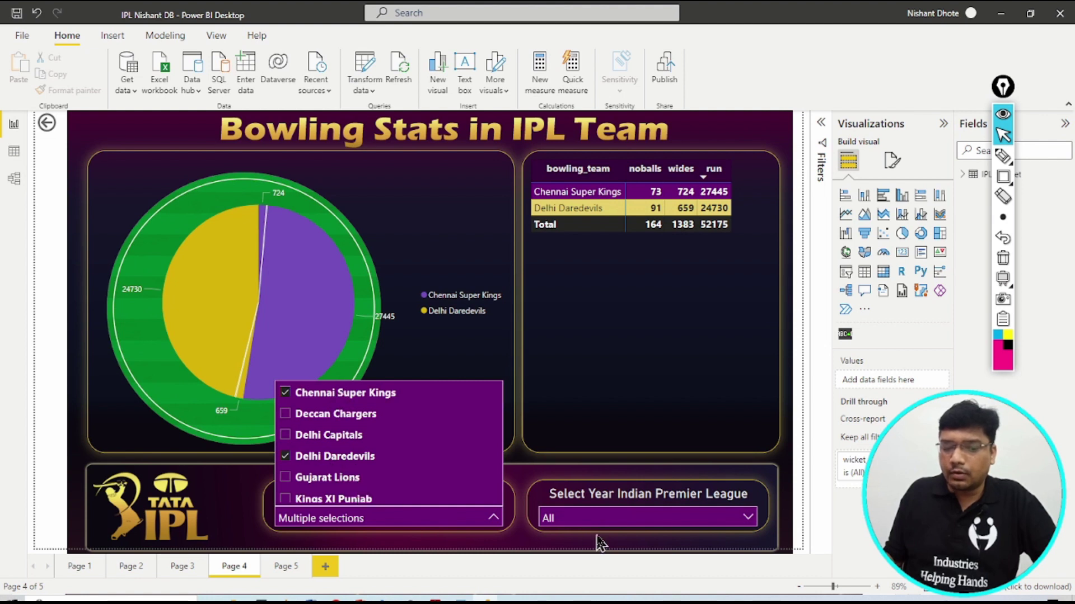
# Step: Filter the Page 4 bowling visuals to the 2013 and 2019 seasons
pyautogui.click(620, 525)
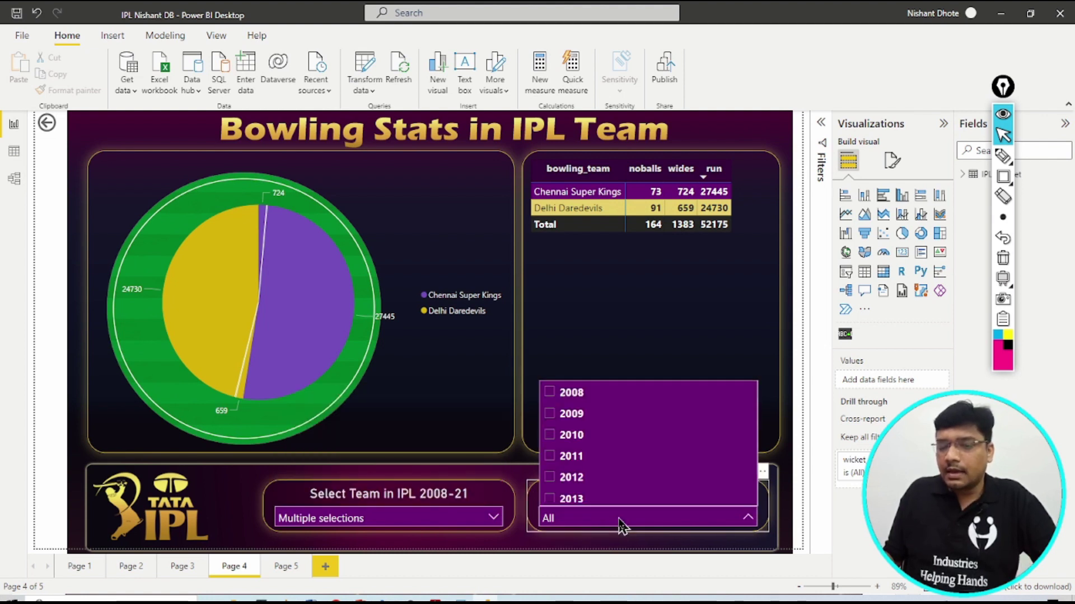
pyautogui.scroll(-1, 594, 464)
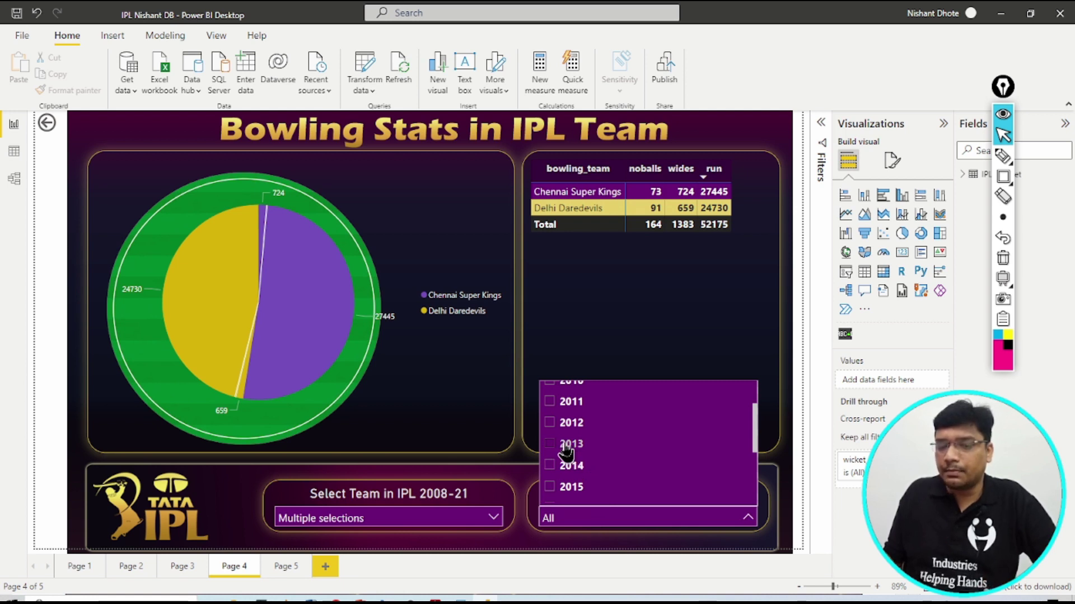
pyautogui.click(567, 448)
pyautogui.scroll(-2, 564, 448)
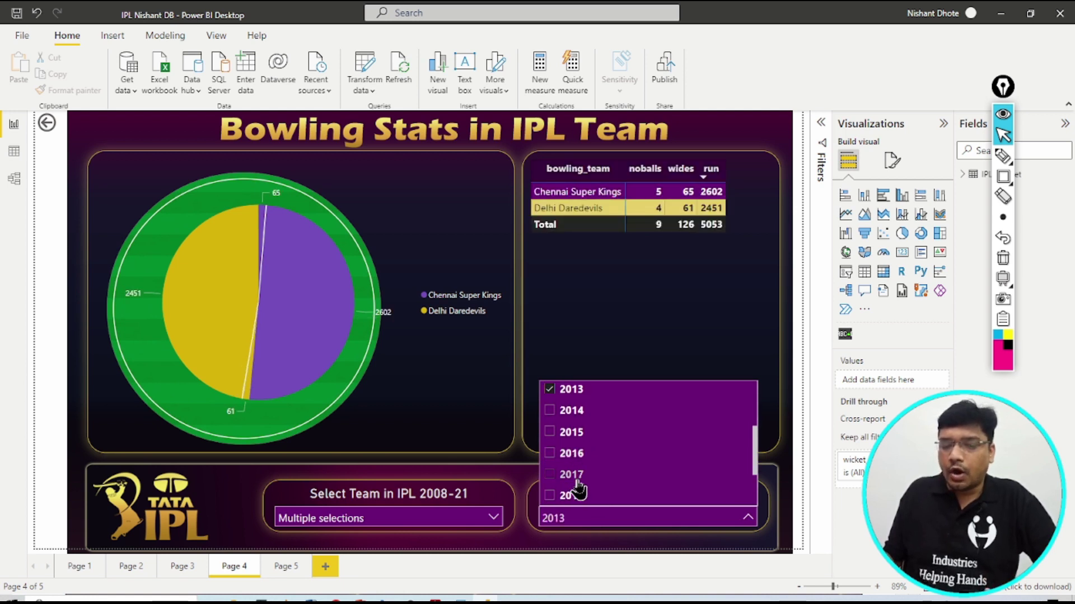
pyautogui.scroll(-2, 578, 487)
pyautogui.click(569, 452)
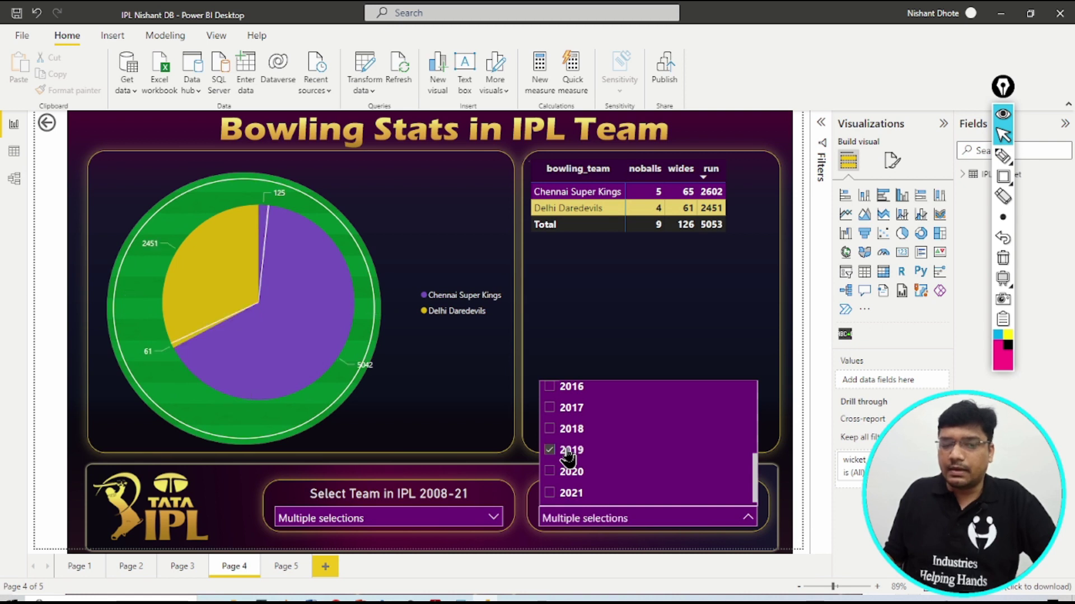
pyautogui.click(498, 277)
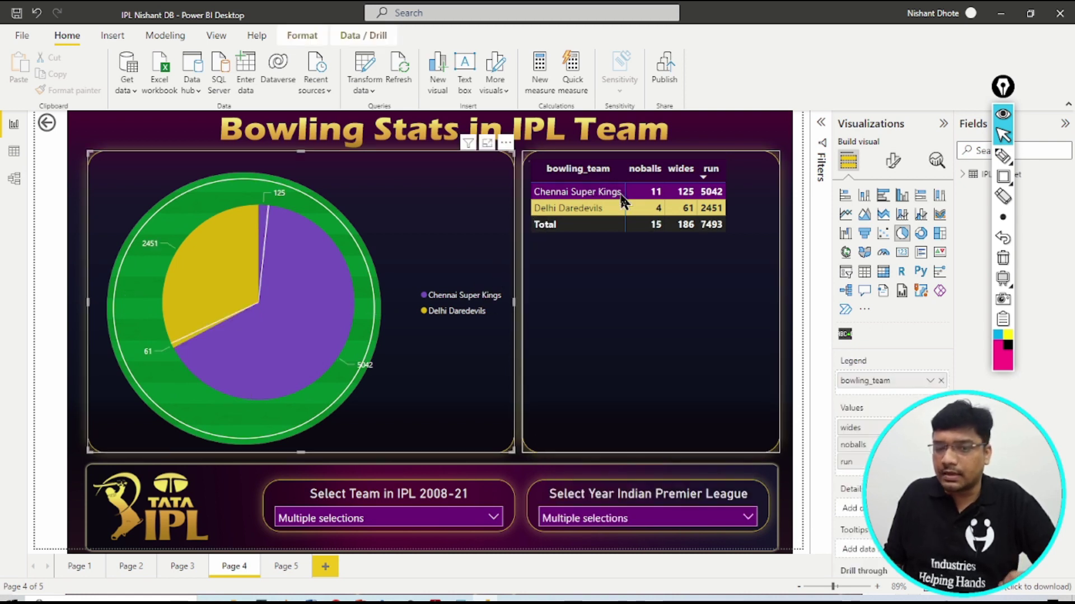
pyautogui.click(582, 517)
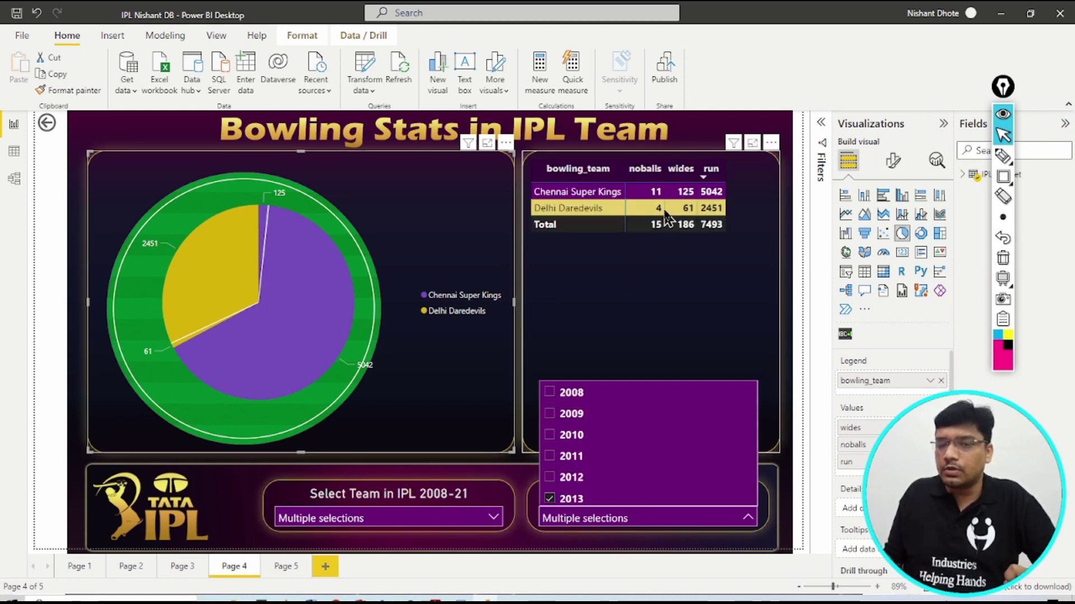
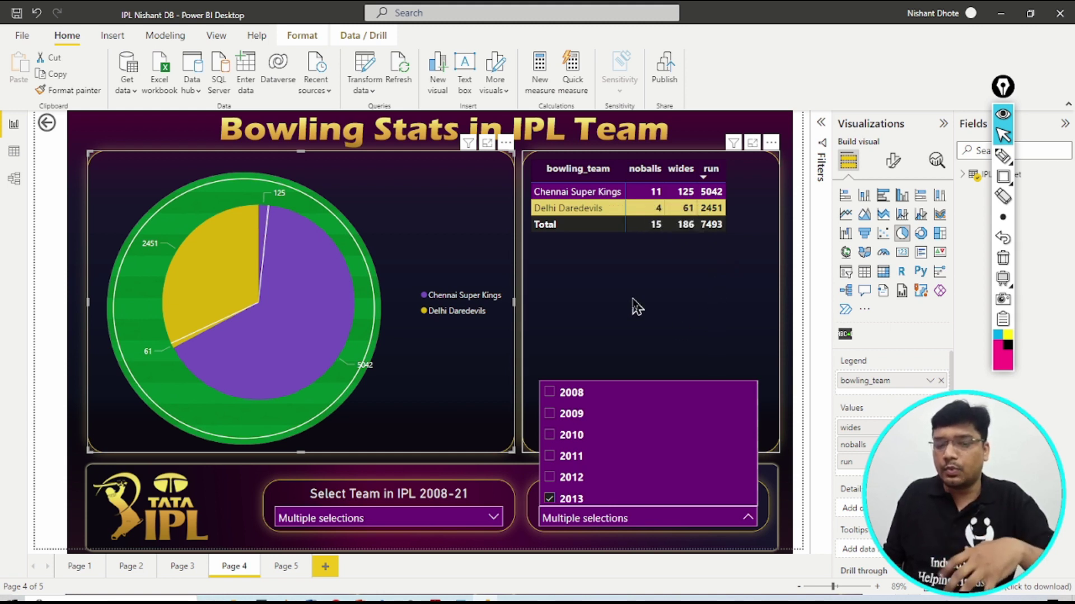
# Step: Add Kolkata Knight Riders and Mumbai Indians to the team filter on Page 4
pyautogui.click(440, 523)
pyautogui.click(440, 527)
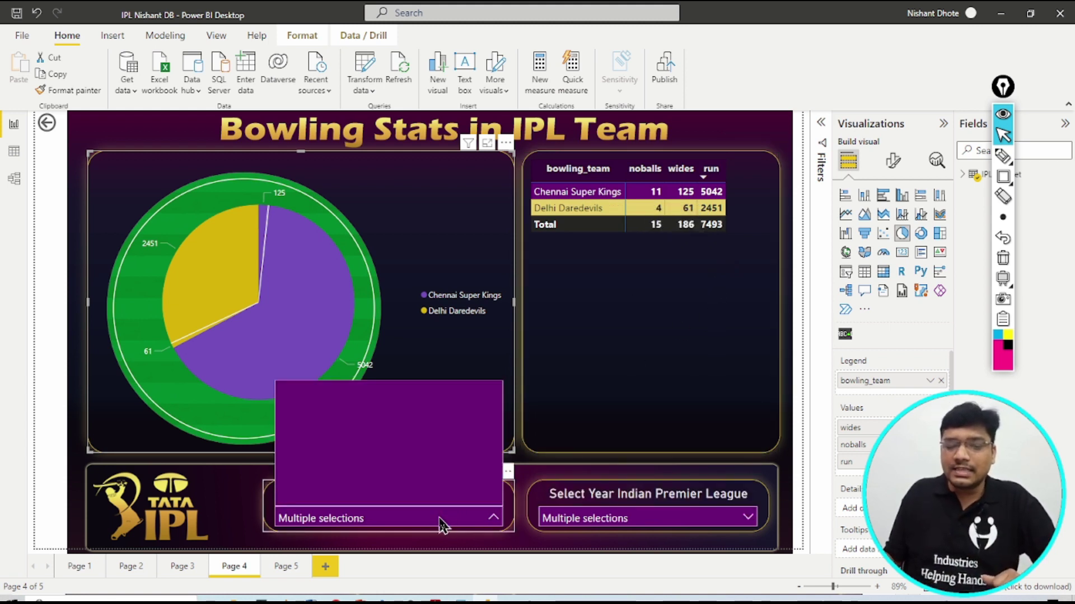
pyautogui.scroll(-3, 388, 439)
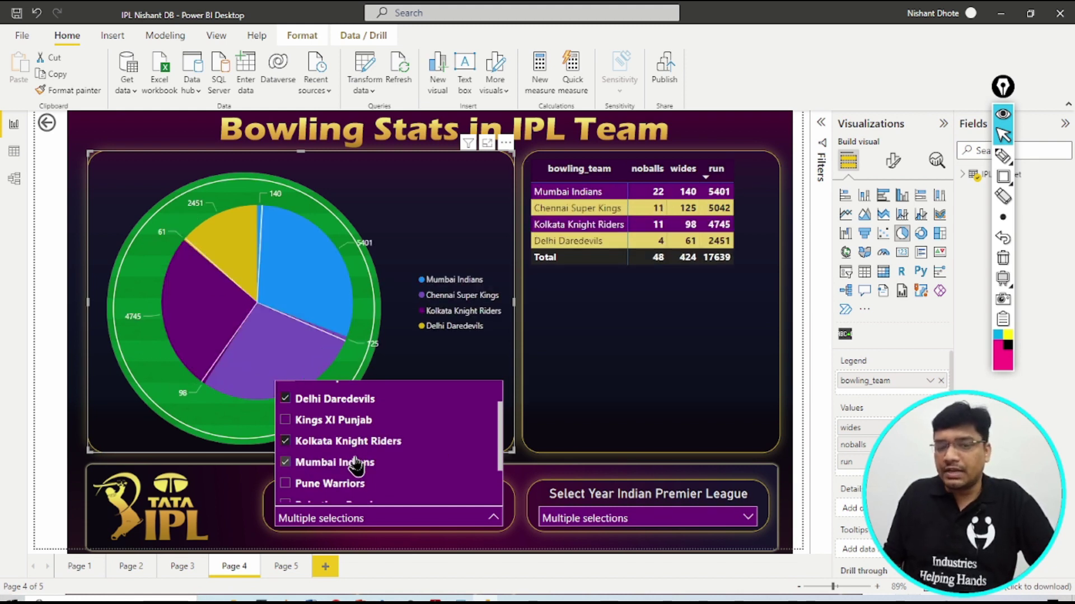
pyautogui.click(700, 358)
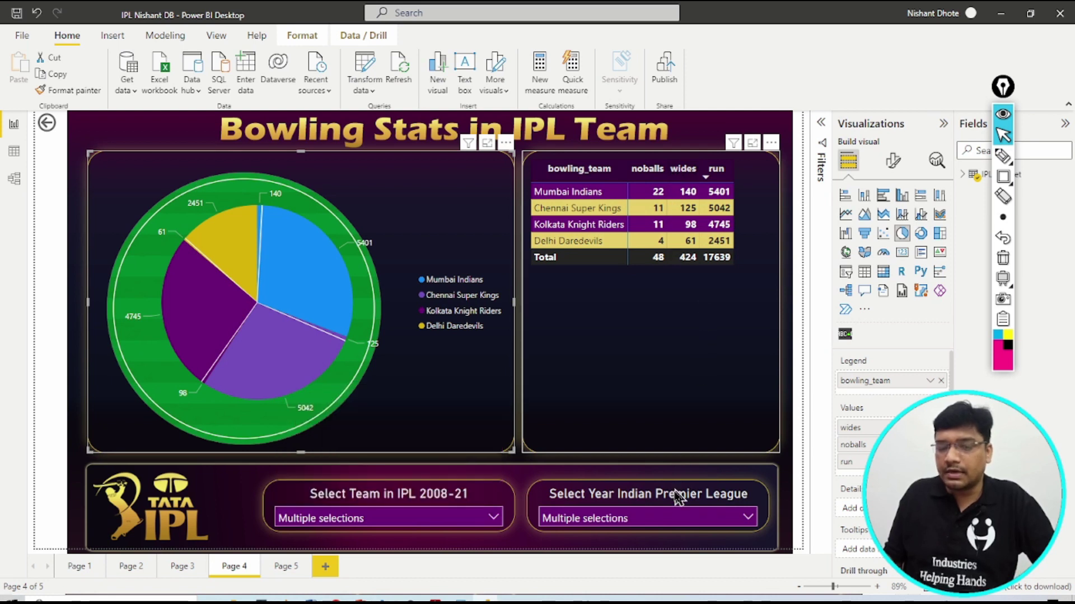
pyautogui.click(674, 519)
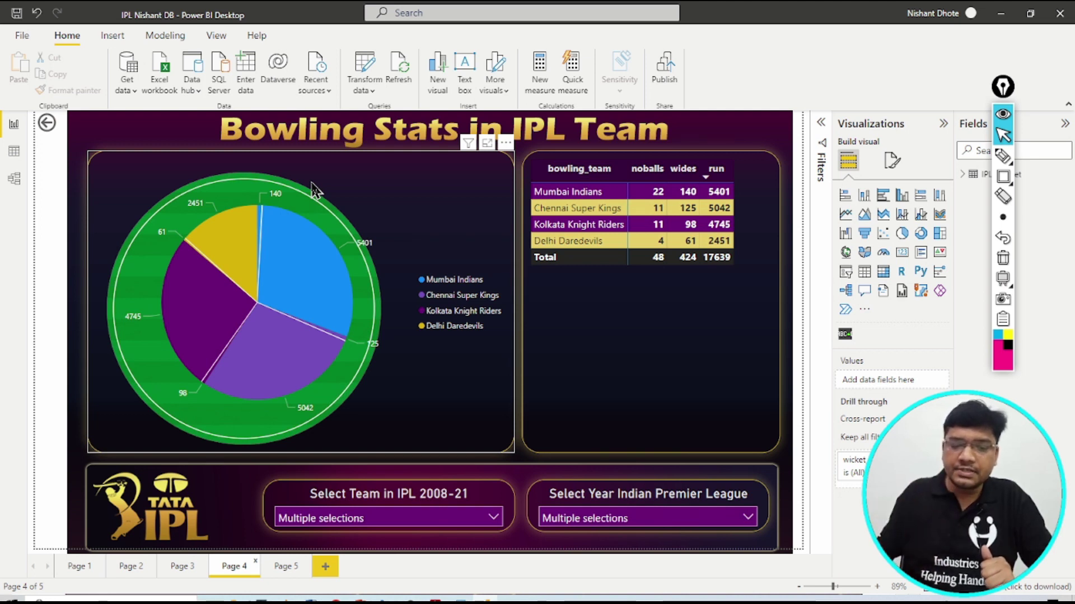
# Step: Open Page 5 of the report and rename it as YT Class
pyautogui.click(287, 571)
pyautogui.rightClick(287, 571)
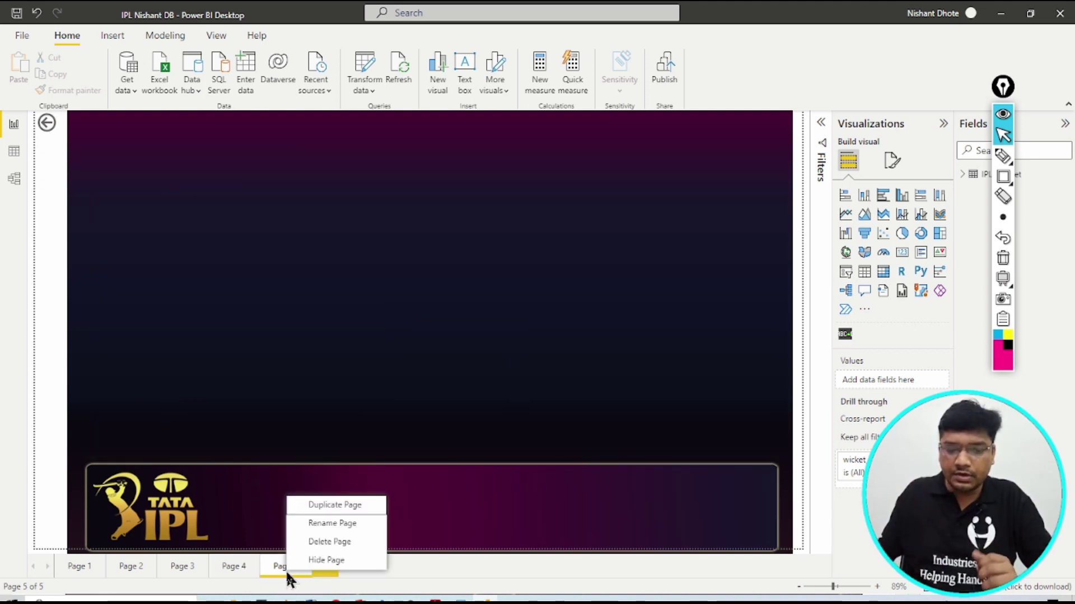
pyautogui.click(316, 528)
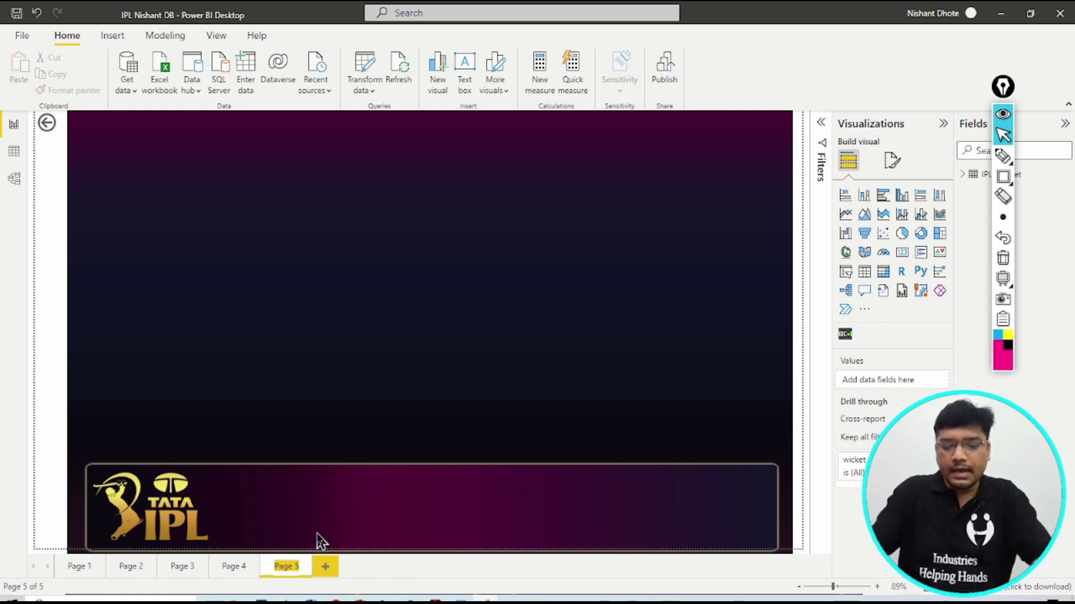
pyautogui.write('YT')
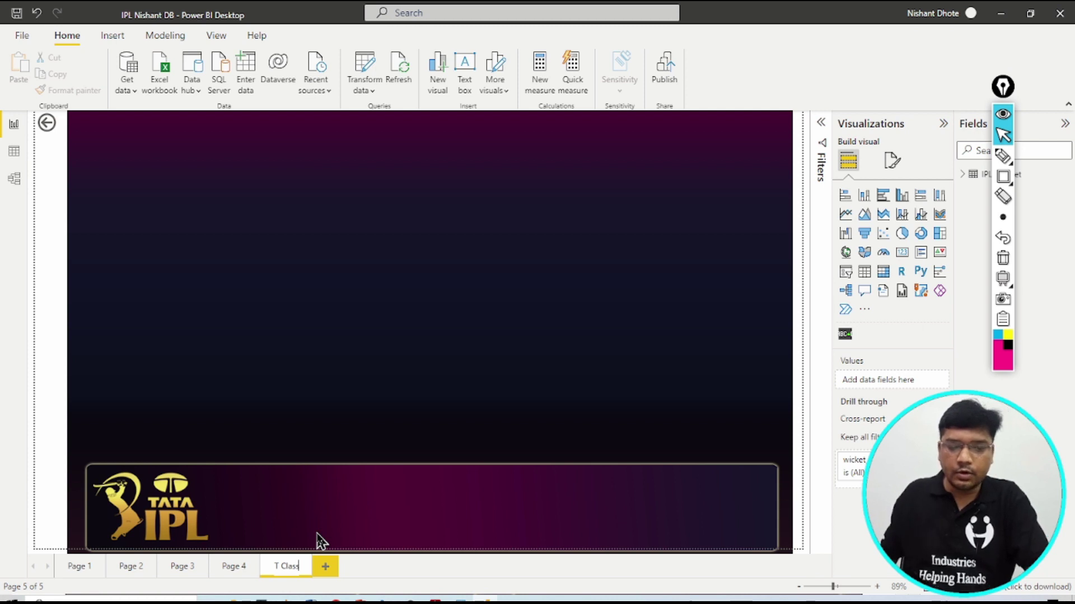
pyautogui.click(358, 348)
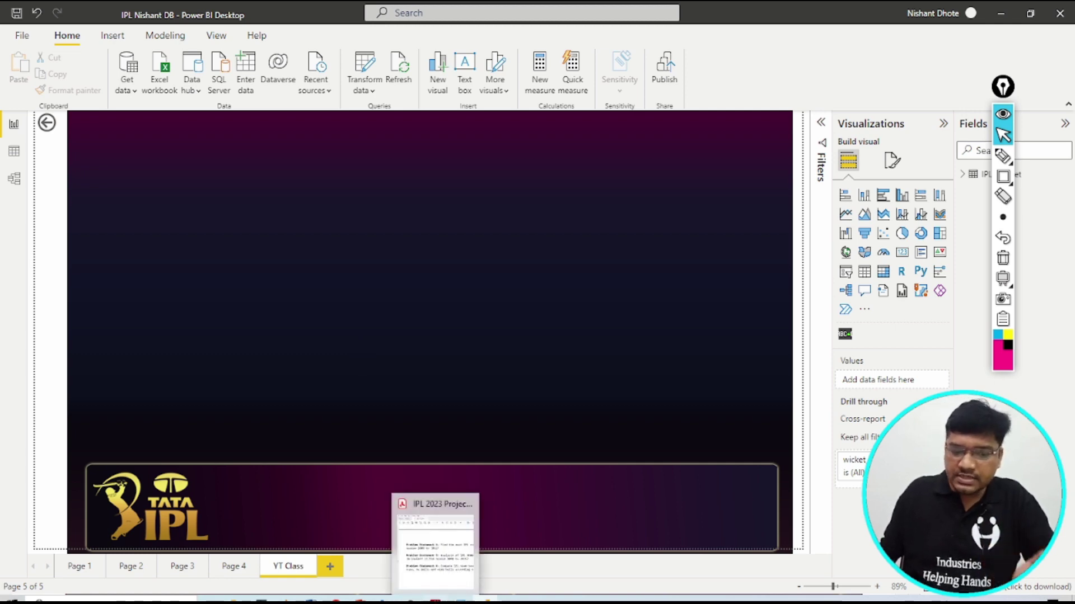
# Step: Switch to the IPL 2023 Project Notes PDF and outline Problem Statement 1 with a rectangle annotation
pyautogui.click(435, 600)
pyautogui.scroll(10, 317, 288)
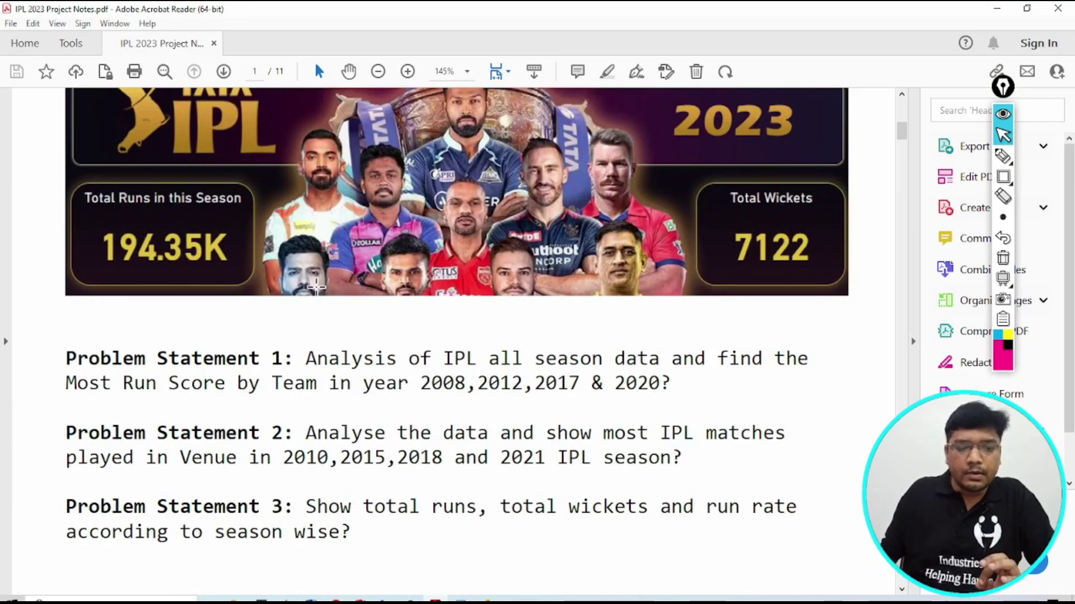
pyautogui.scroll(-3, 316, 288)
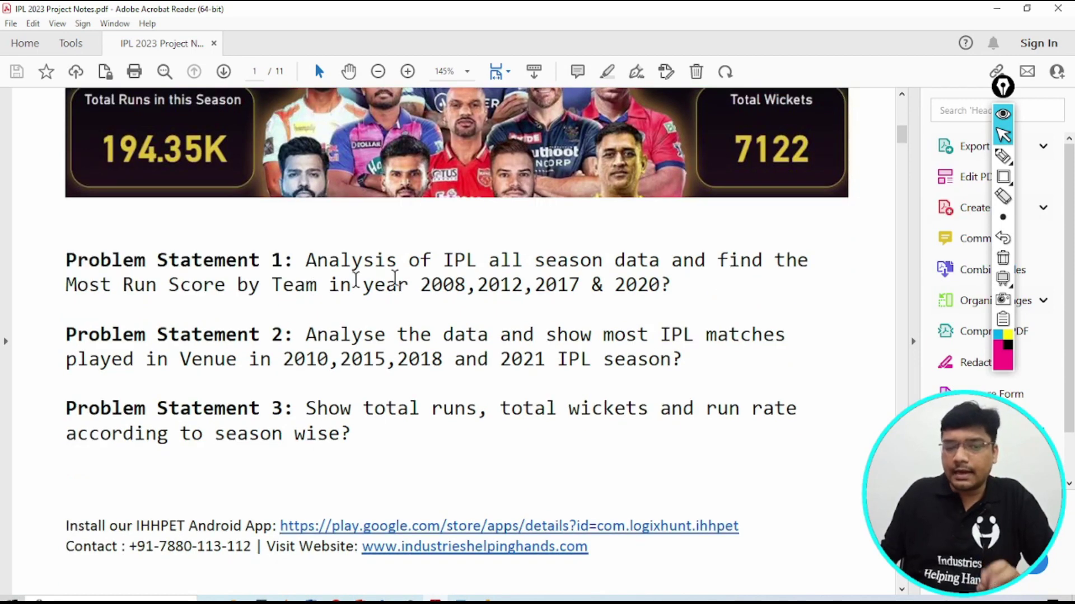
pyautogui.click(1003, 177)
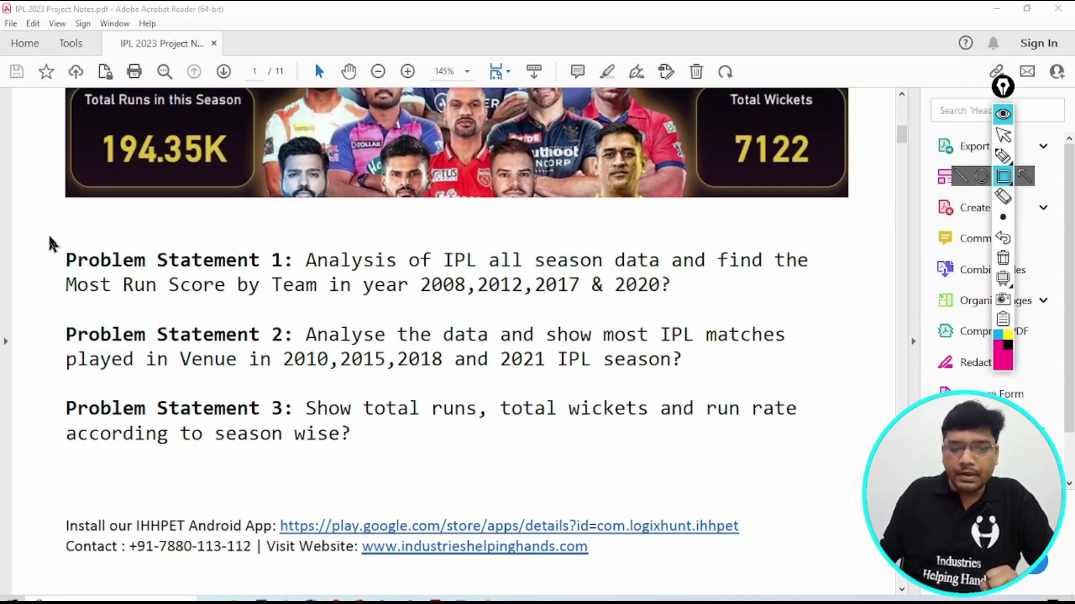
pyautogui.moveTo(48, 235)
pyautogui.mouseDown()
pyautogui.moveTo(459, 292)
pyautogui.moveTo(739, 319)
pyautogui.moveTo(821, 314)
pyautogui.mouseUp()
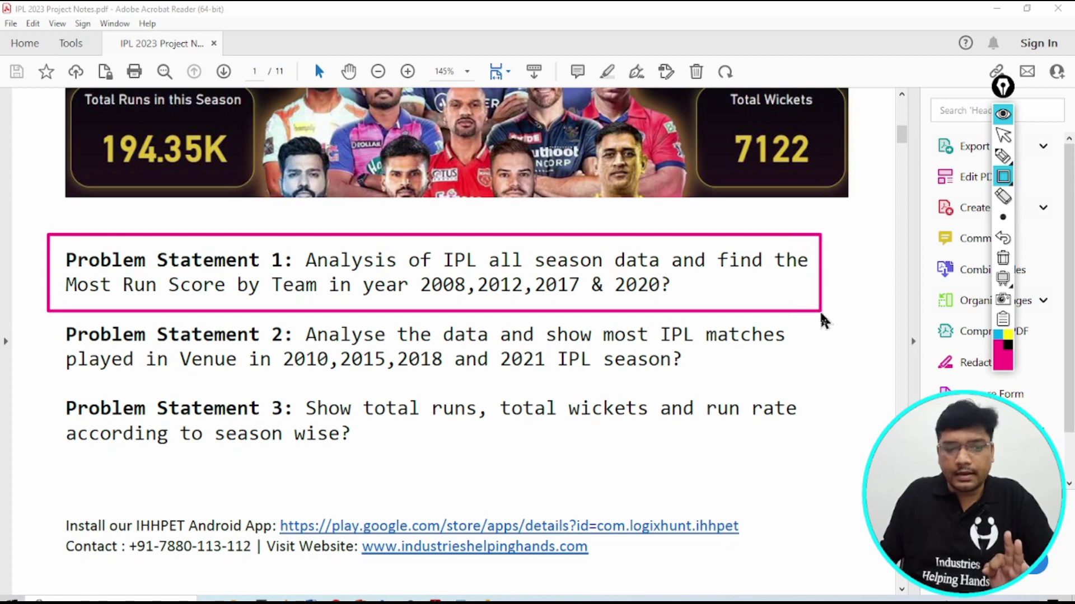
# Step: Outline the years 2008, 2012, 2017 and 2020 in Problem Statement 1, and clear all annotations
pyautogui.moveTo(401, 260); pyautogui.dragTo(456, 316)
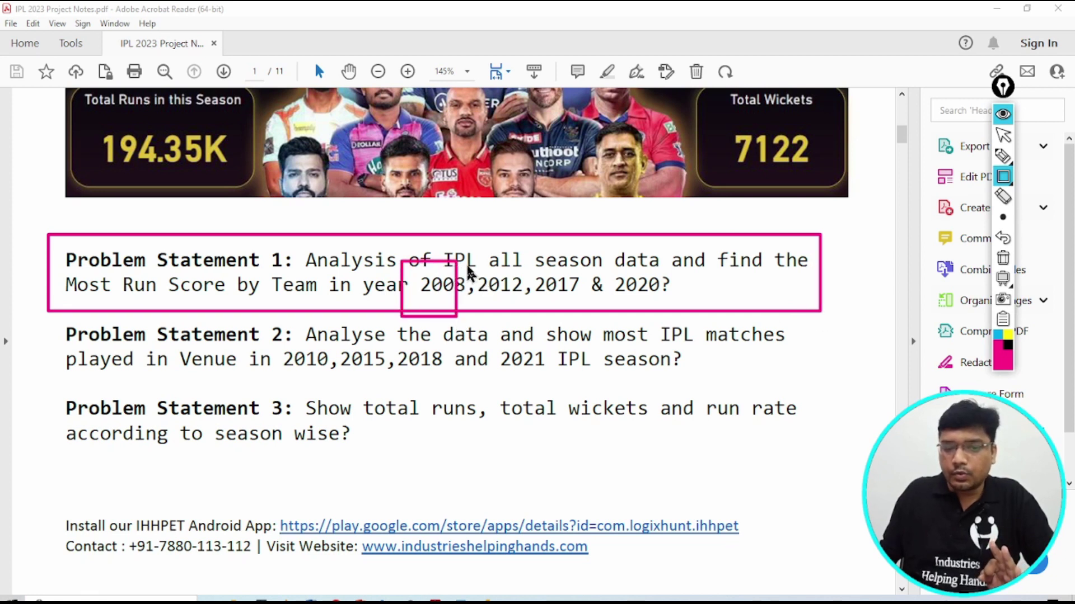
pyautogui.moveTo(467, 268); pyautogui.dragTo(543, 307)
pyautogui.moveTo(531, 265)
pyautogui.mouseDown()
pyautogui.moveTo(550, 301)
pyautogui.moveTo(617, 323)
pyautogui.mouseUp()
pyautogui.moveTo(613, 274); pyautogui.dragTo(682, 298)
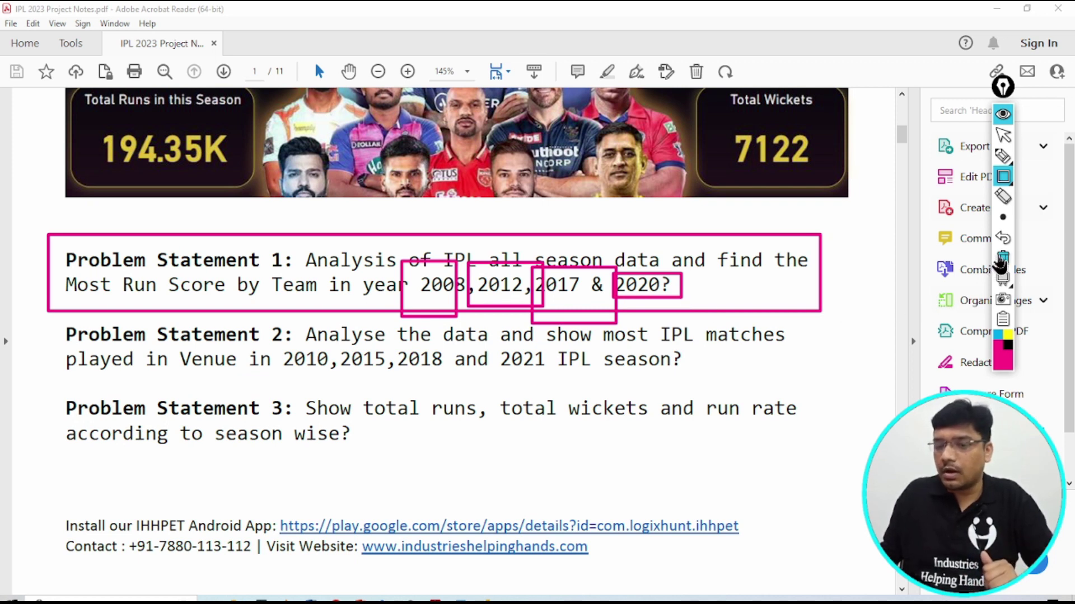
pyautogui.click(1002, 259)
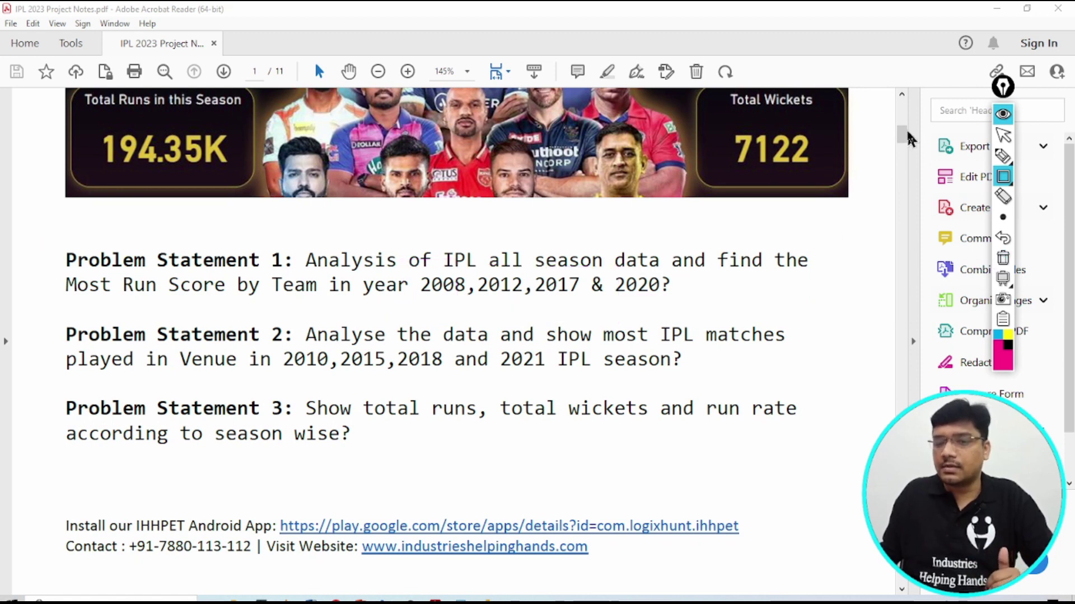
# Step: Clear the stray rectangle annotation and look through the project notes to IPL Dashboard Output Page 1, zoomed out to 75%
pyautogui.moveTo(899, 131); pyautogui.dragTo(907, 202)
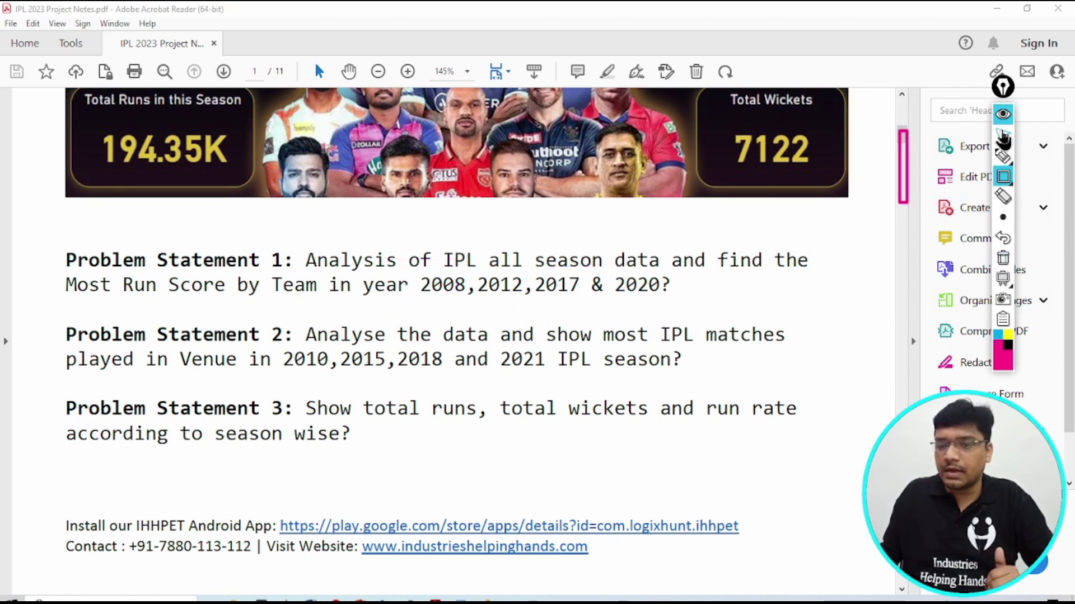
pyautogui.click(1003, 135)
pyautogui.scroll(-10, 876, 324)
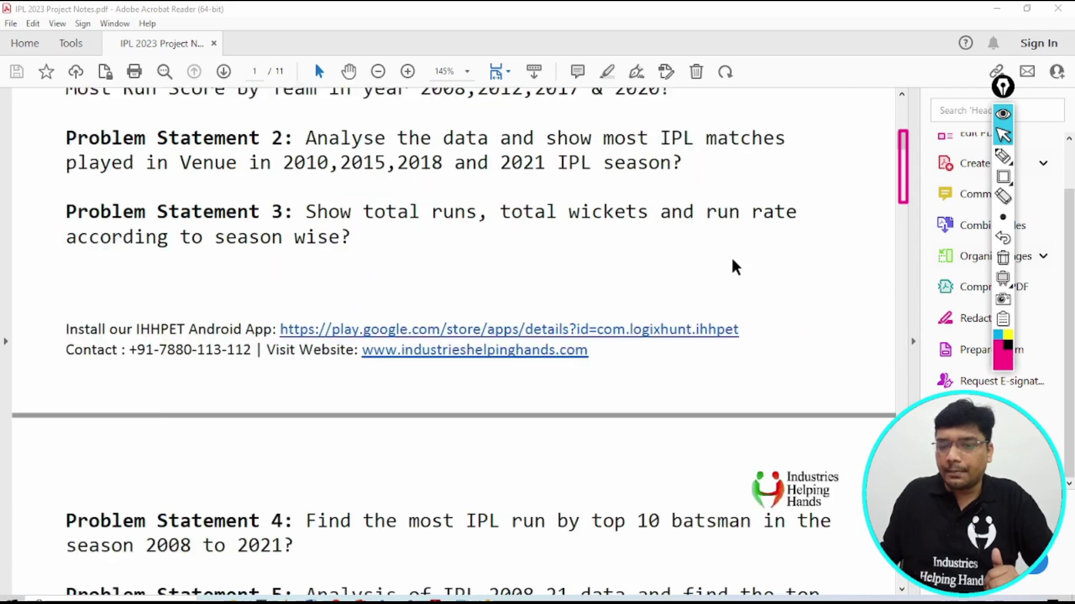
pyautogui.scroll(-5, 729, 267)
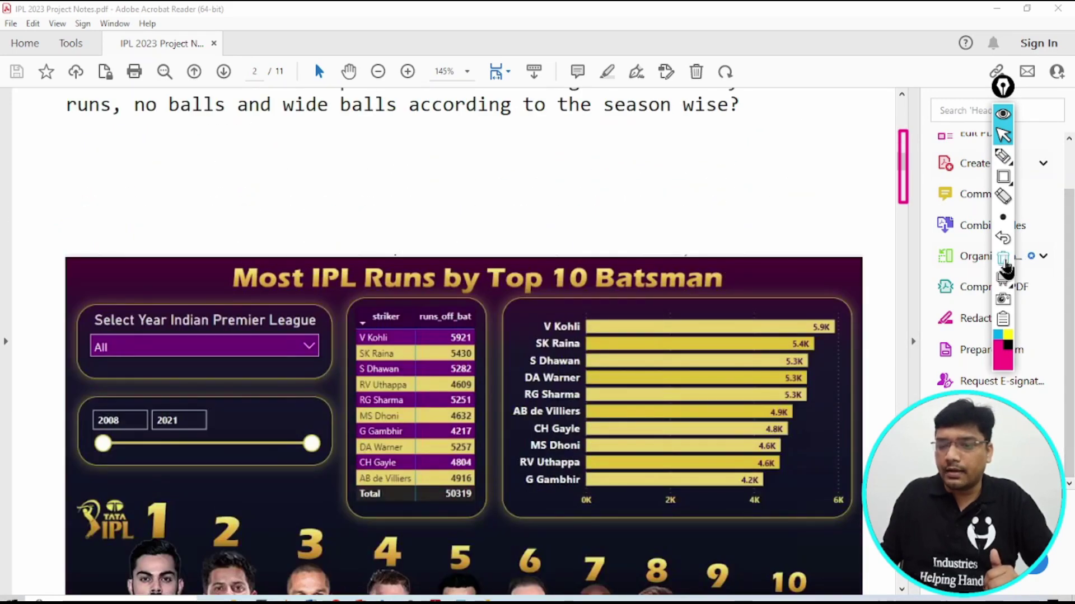
pyautogui.click(1003, 258)
pyautogui.scroll(-3, 348, 327)
pyautogui.scroll(-8, 348, 326)
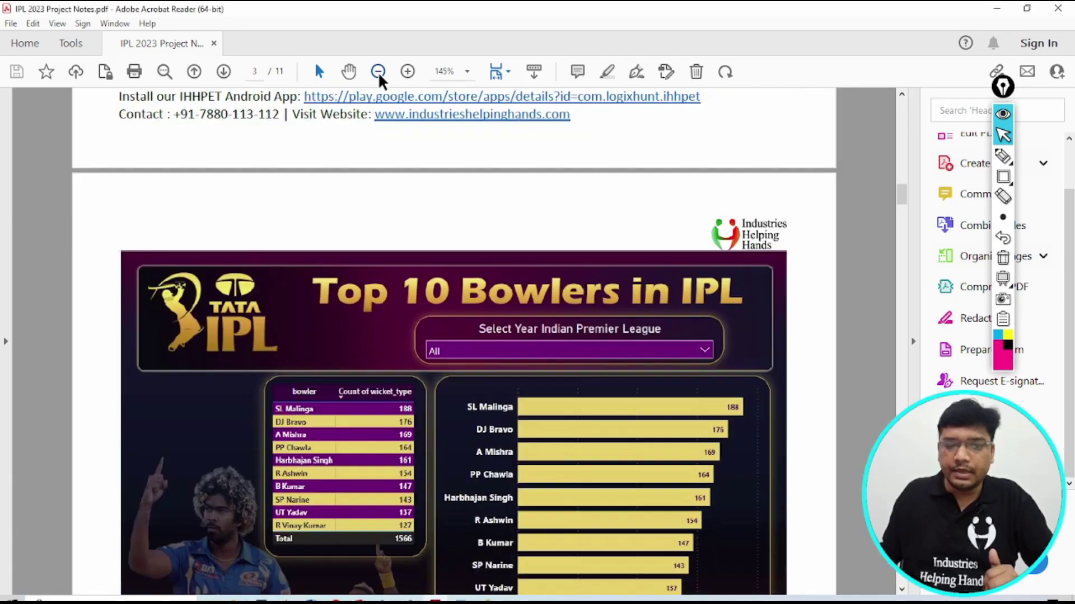
pyautogui.click(378, 72)
pyautogui.scroll(-15, 391, 257)
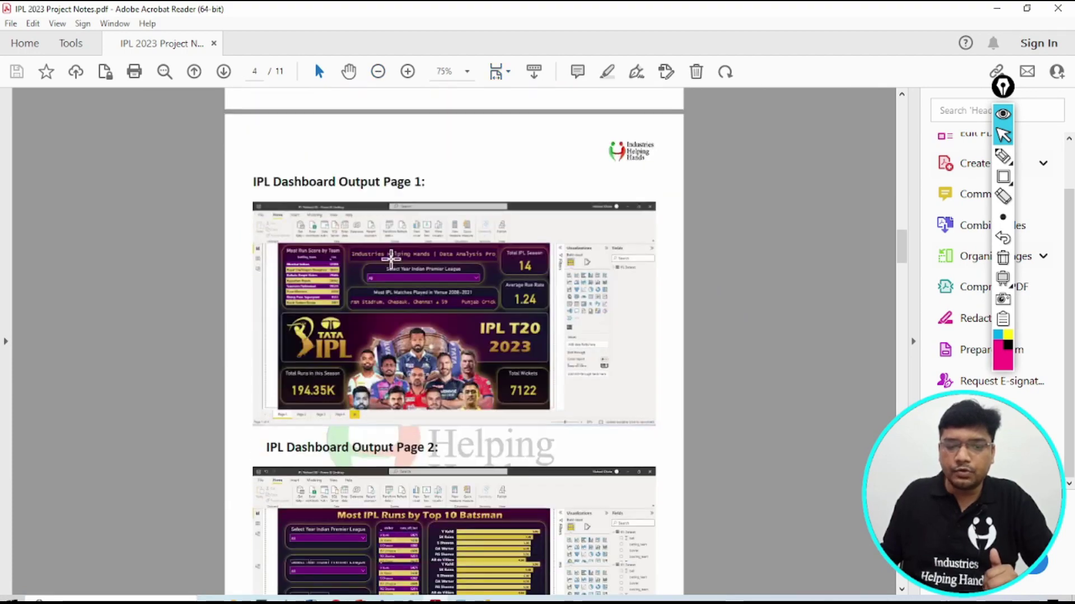
# Step: Find the Problem Statement 1 output in the project notes and examine its 2008 and 2012 tables at 125% zoom
pyautogui.scroll(-12, 391, 257)
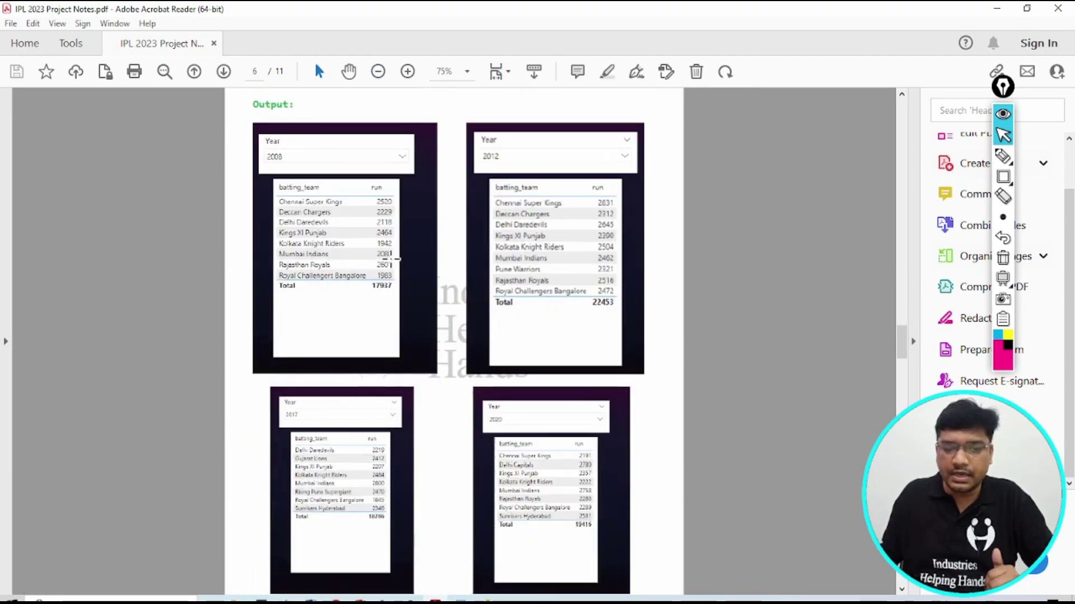
pyautogui.scroll(2, 391, 257)
pyautogui.scroll(-1, 390, 258)
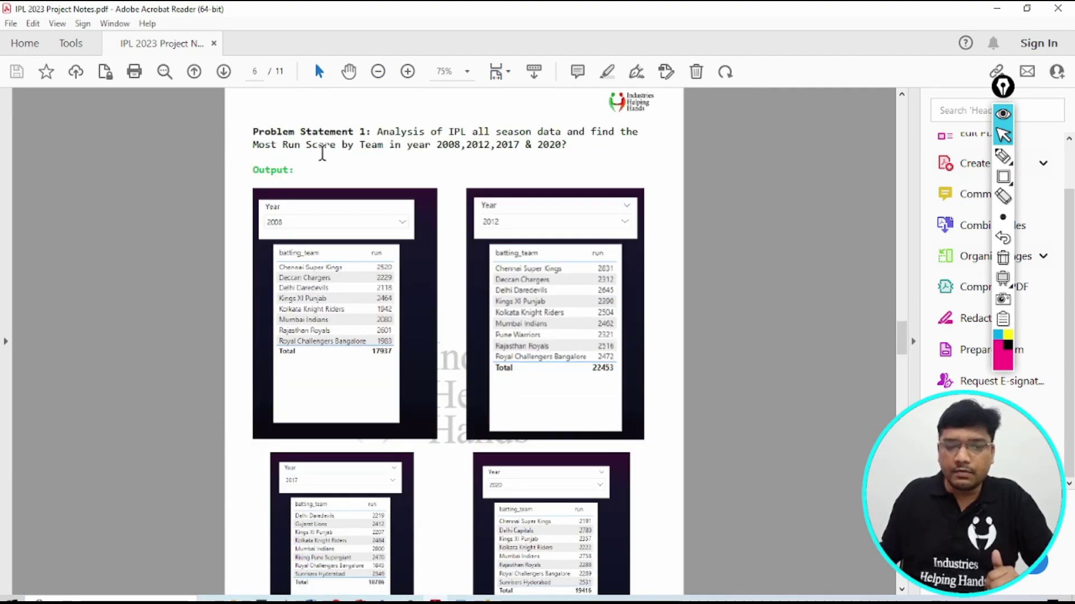
pyautogui.click(1003, 177)
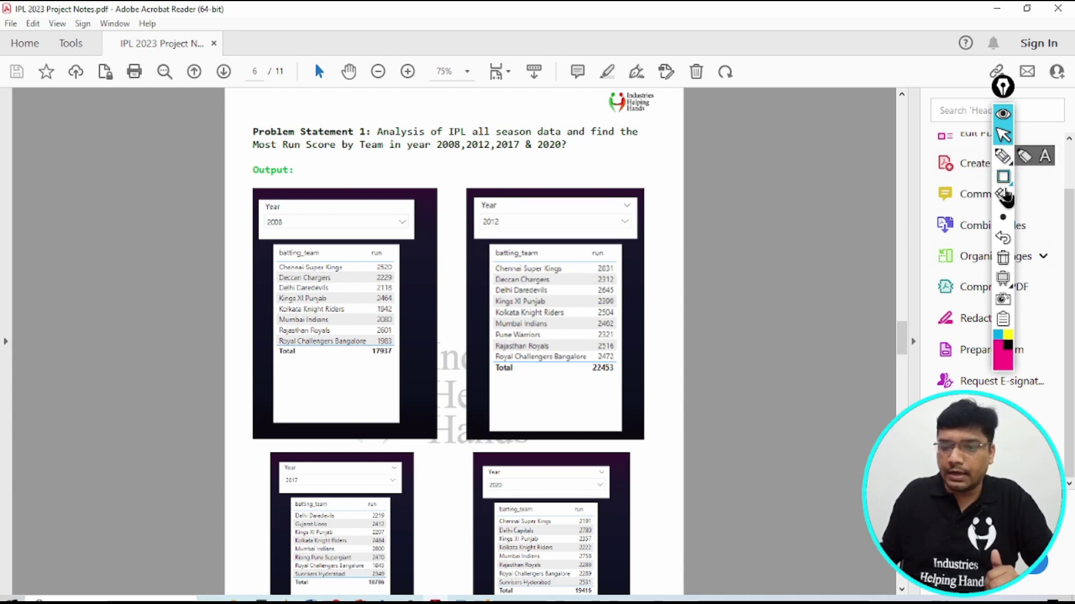
pyautogui.click(408, 71)
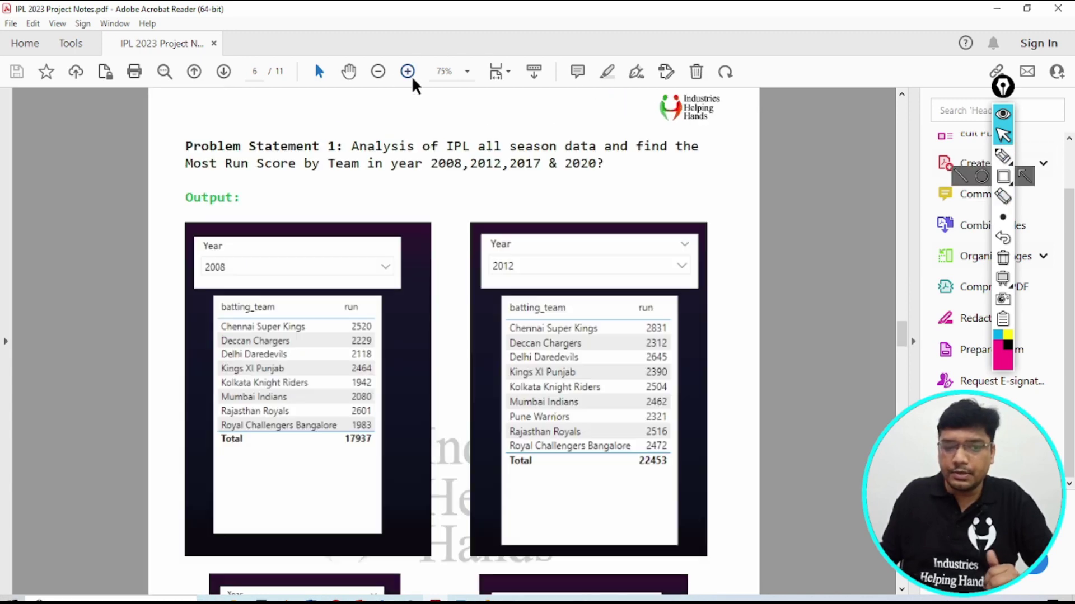
pyautogui.click(411, 77)
pyautogui.scroll(-2, 268, 313)
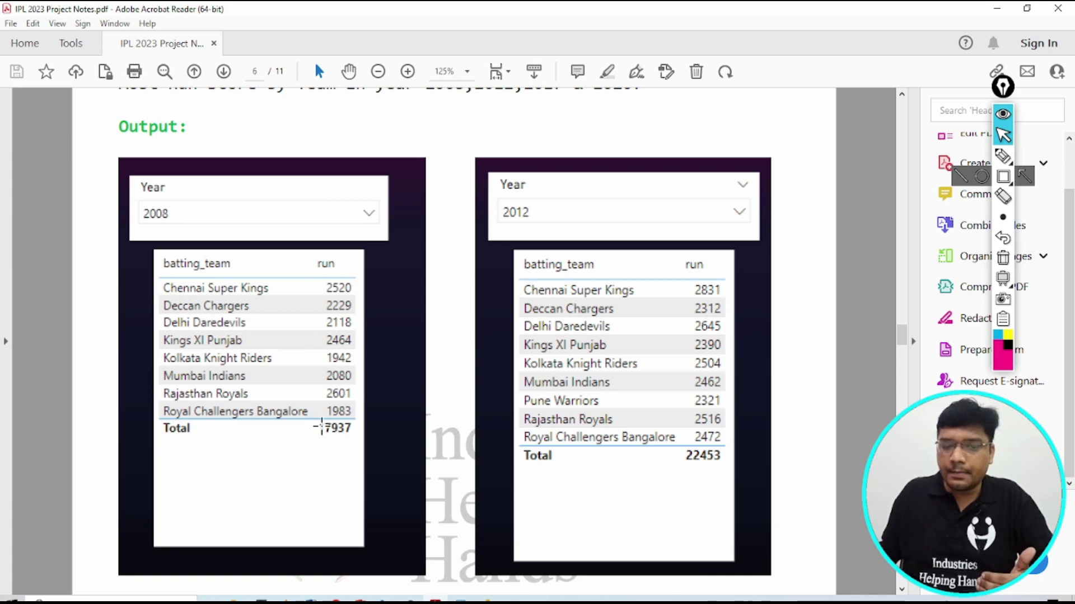
pyautogui.scroll(1, 321, 427)
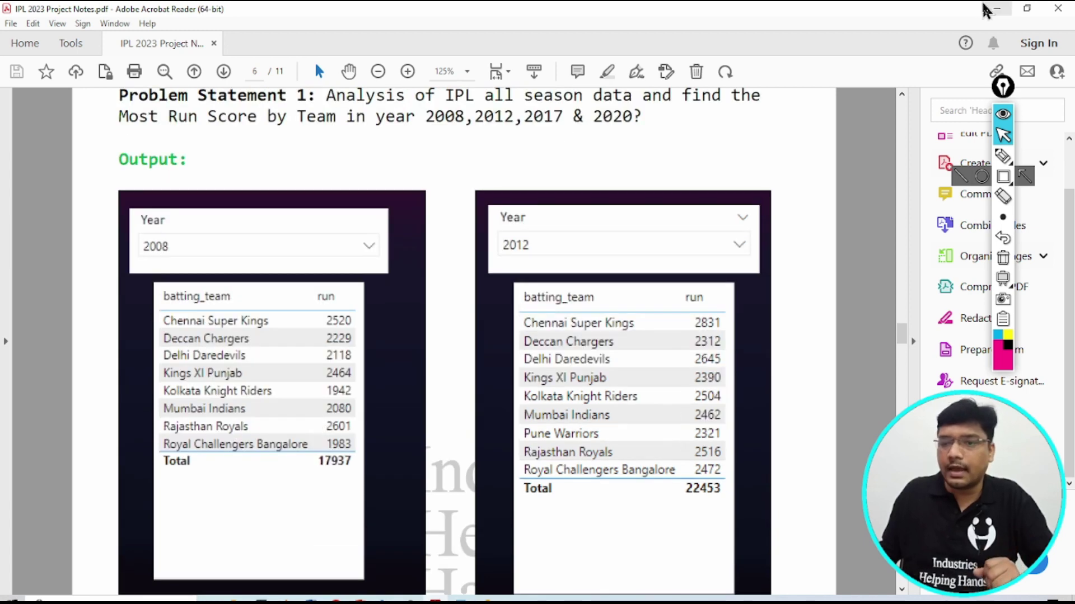
# Step: Switch to the YT Class page in Power BI Desktop, move the annotation toolbar to the opposite side, and outline the Slicer visual with a rectangle
pyautogui.click(997, 8)
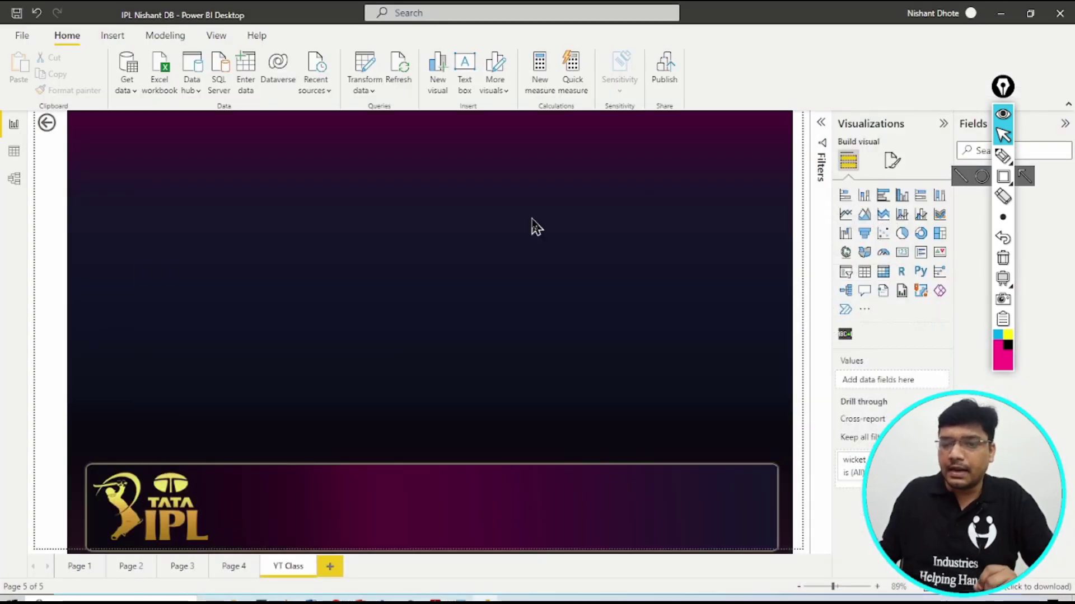
pyautogui.moveTo(1003, 86)
pyautogui.mouseDown()
pyautogui.moveTo(112, 146)
pyautogui.moveTo(30, 170)
pyautogui.mouseUp()
pyautogui.click(31, 262)
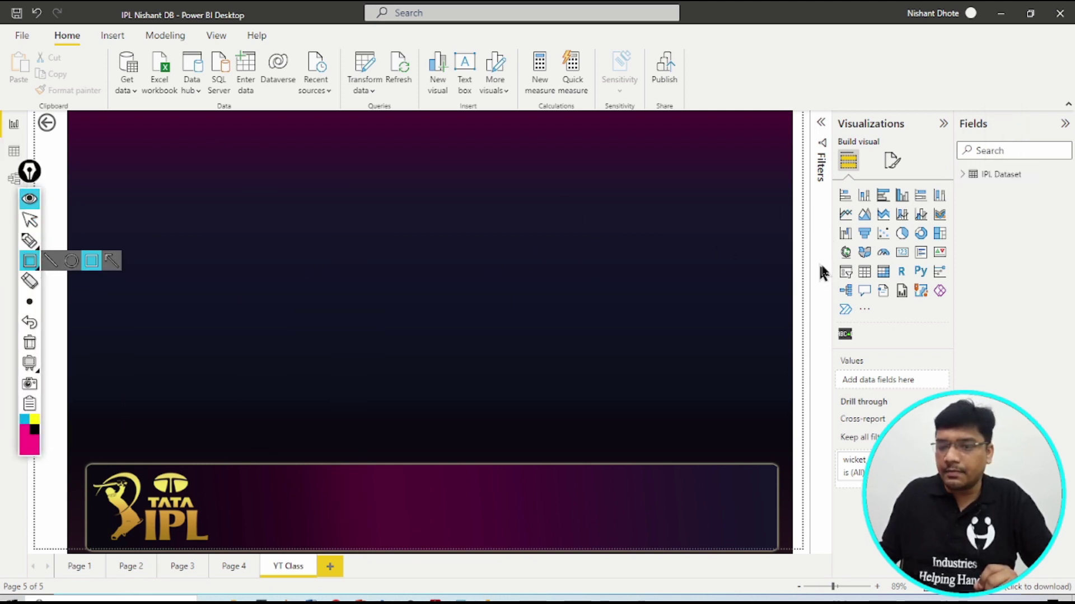
pyautogui.moveTo(836, 261); pyautogui.dragTo(862, 286)
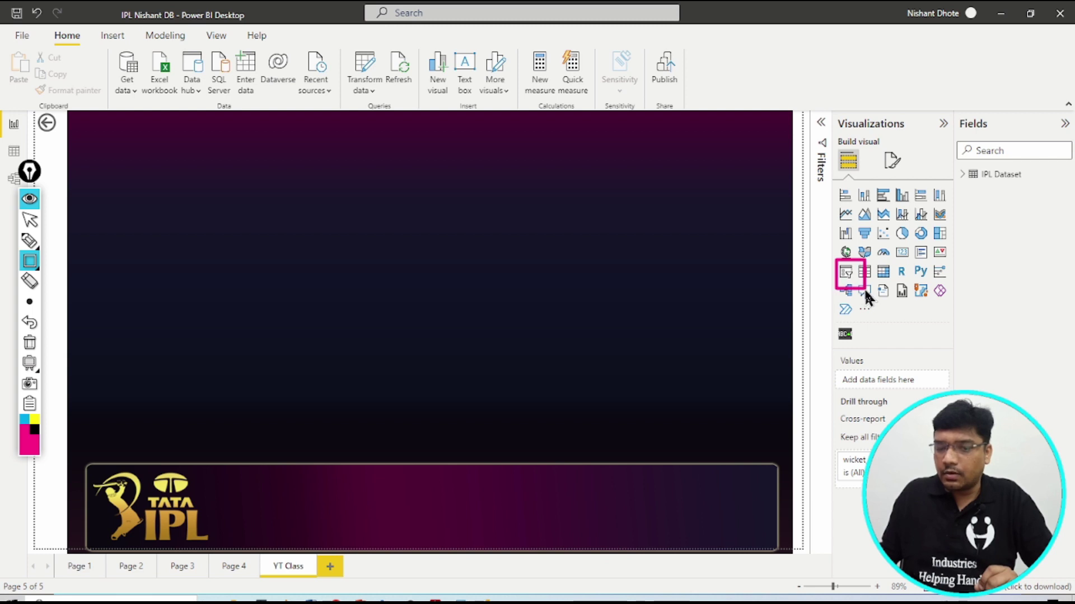
pyautogui.click(29, 220)
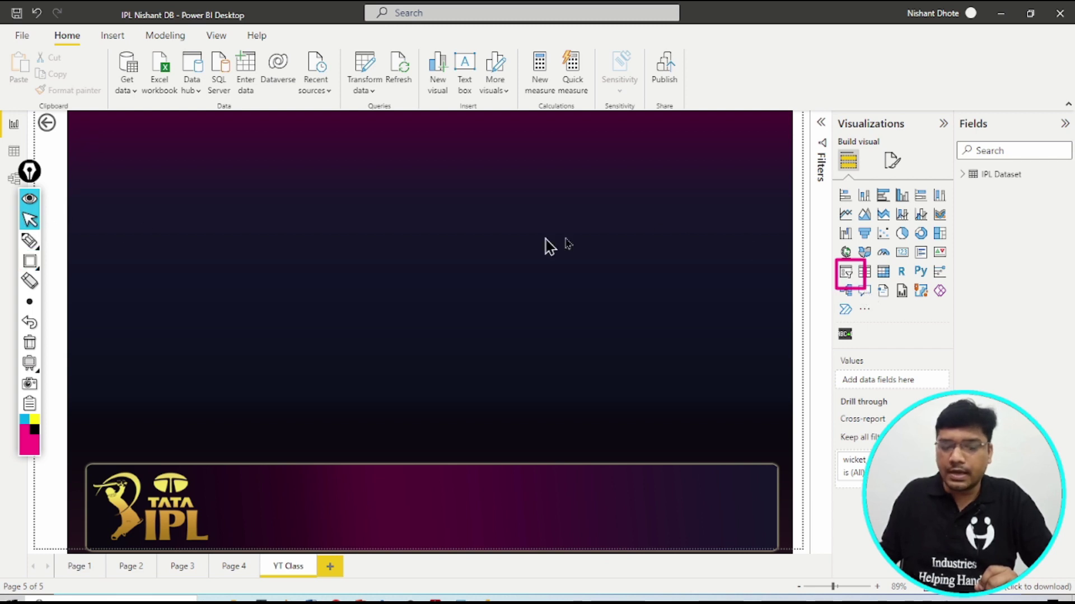
# Step: Add a slicer to the YT Class page and place it near the canvas's upper edge as a wide, short box
pyautogui.click(851, 277)
pyautogui.moveTo(268, 224); pyautogui.dragTo(412, 154)
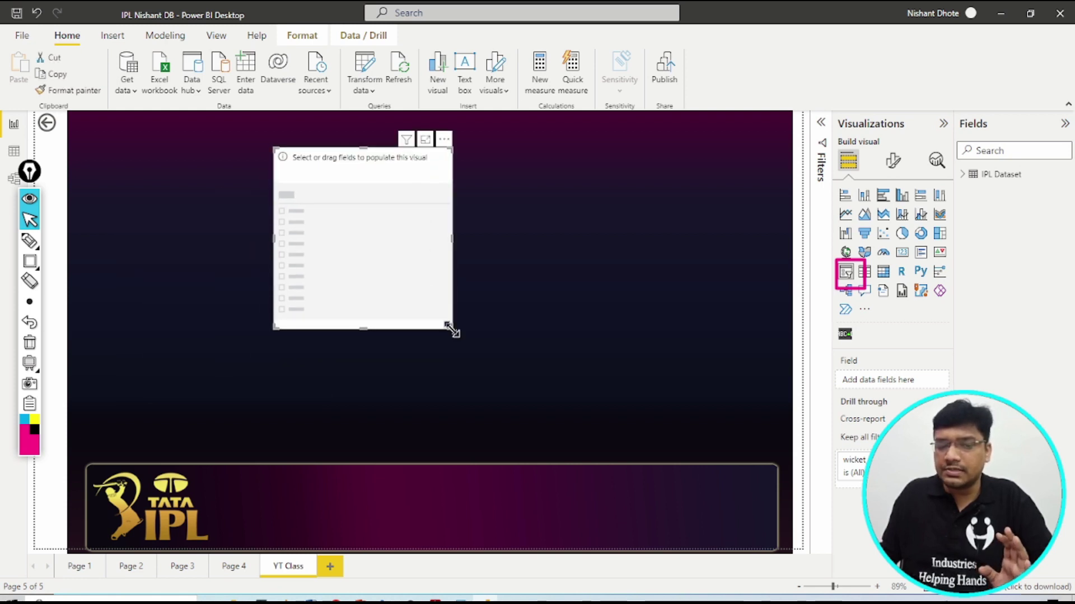
pyautogui.moveTo(450, 329); pyautogui.dragTo(648, 238)
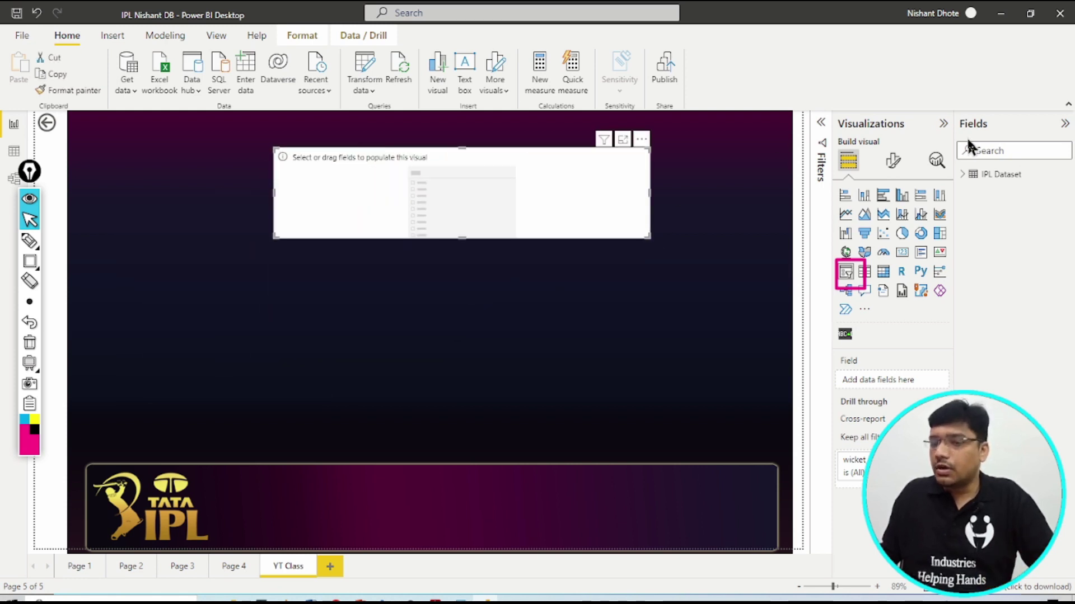
# Step: Put the start_date field from IPL Dataset in the slicer and switch it to the date hierarchy
pyautogui.click(963, 175)
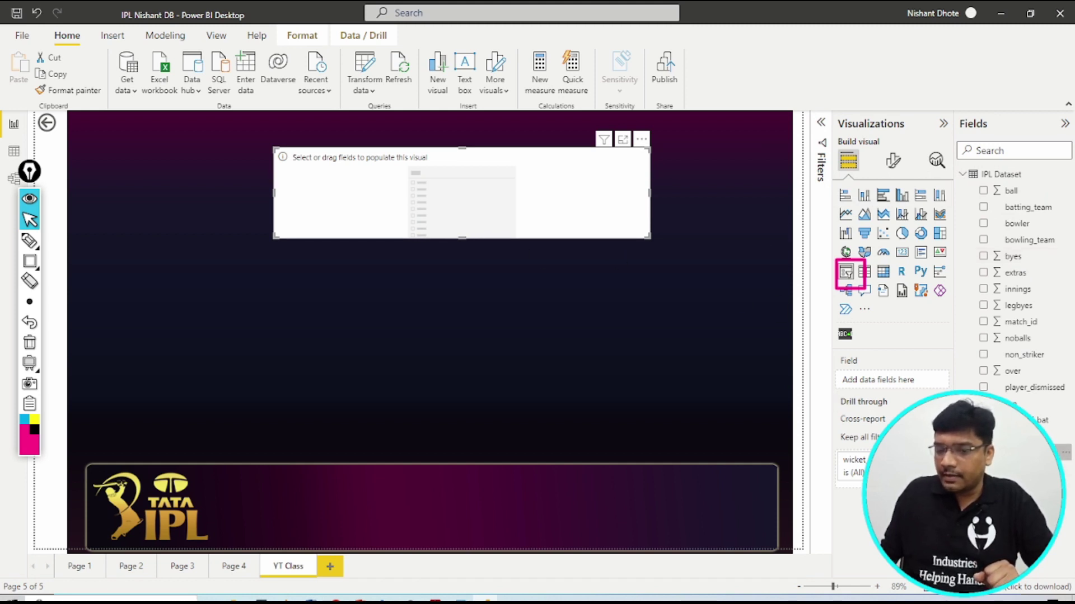
pyautogui.moveTo(1024, 452); pyautogui.dragTo(822, 389)
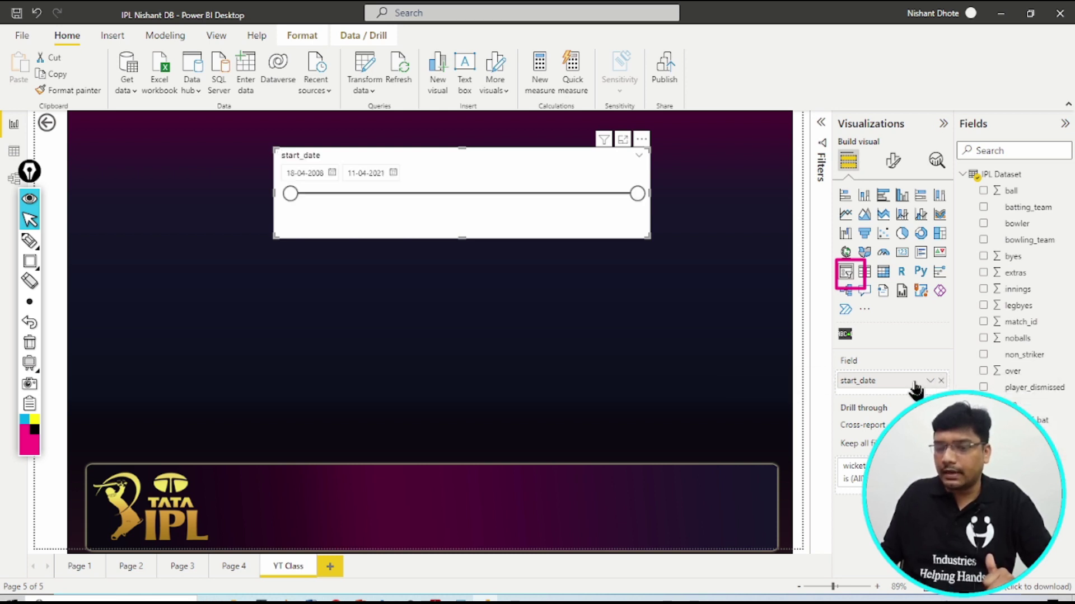
pyautogui.click(930, 382)
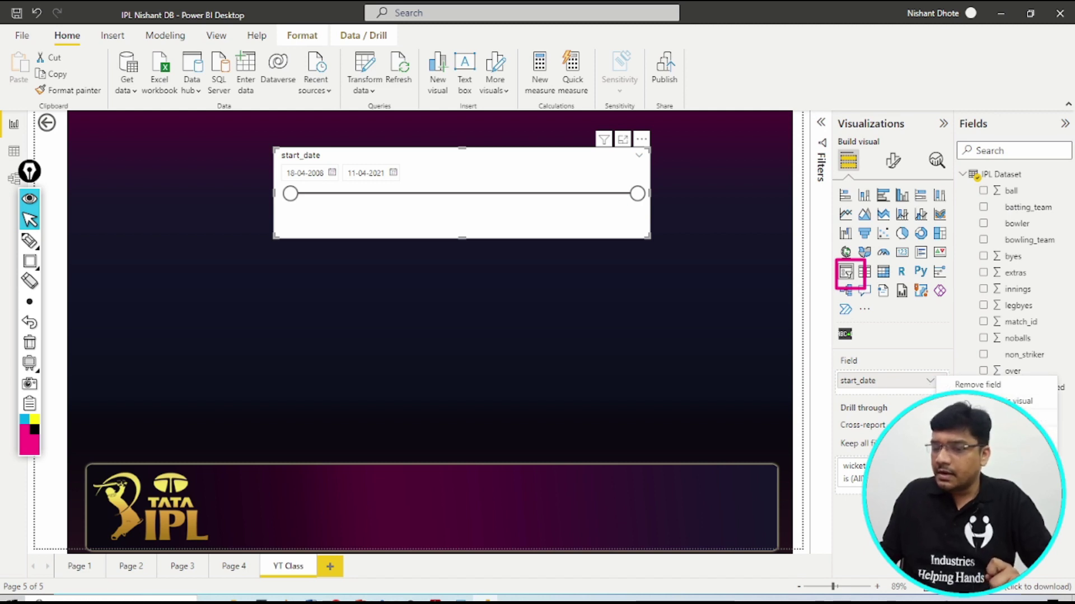
pyautogui.click(986, 482)
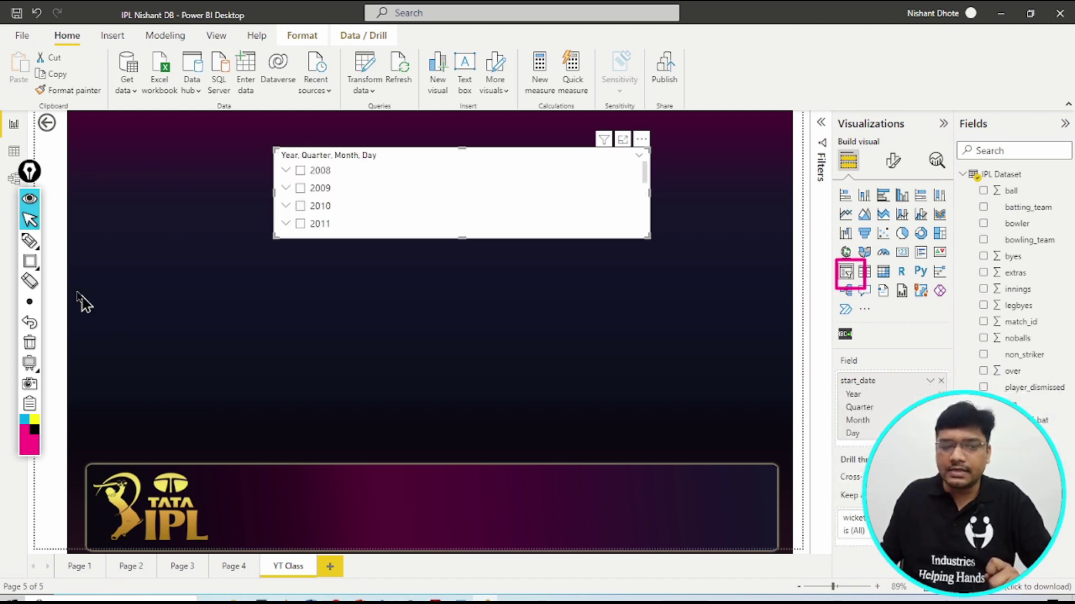
# Step: Remove Quarter, Month and Day from the slicer's start_date hierarchy, keeping only Year
pyautogui.moveTo(35, 269)
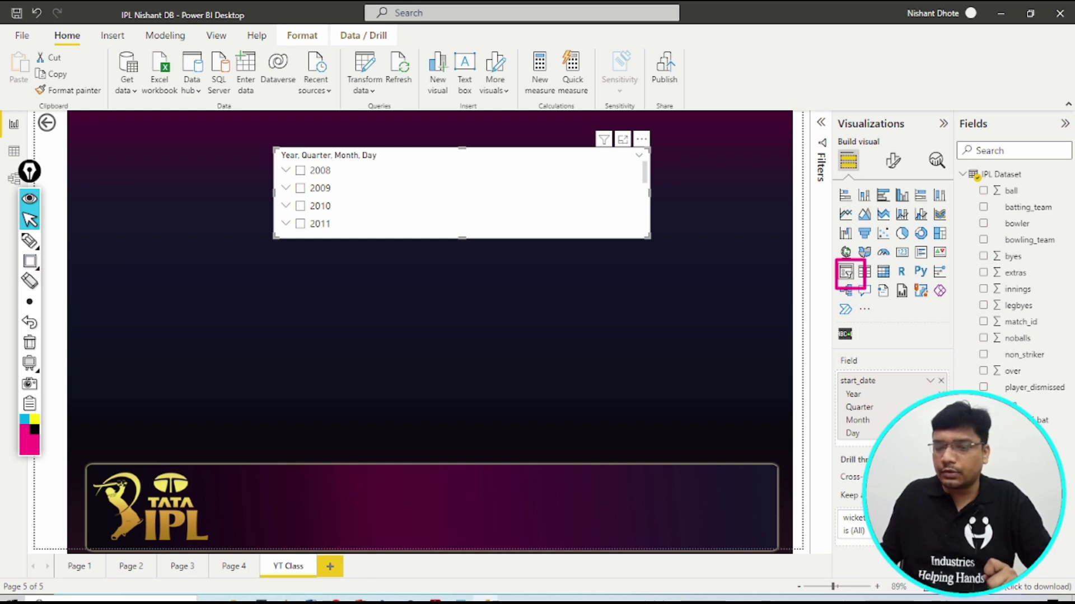
pyautogui.click(813, 356)
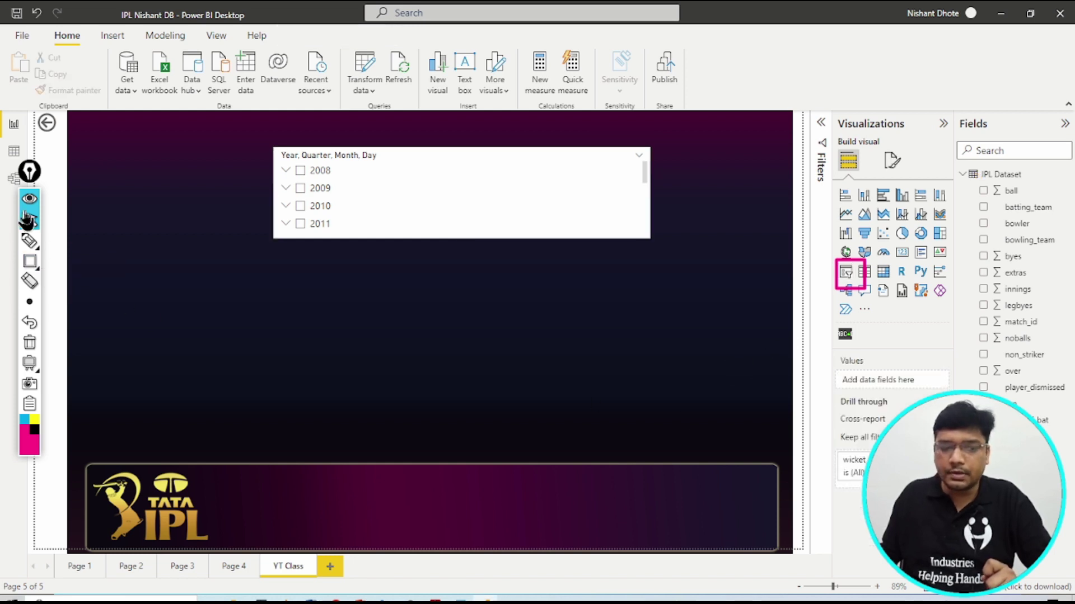
pyautogui.click(30, 222)
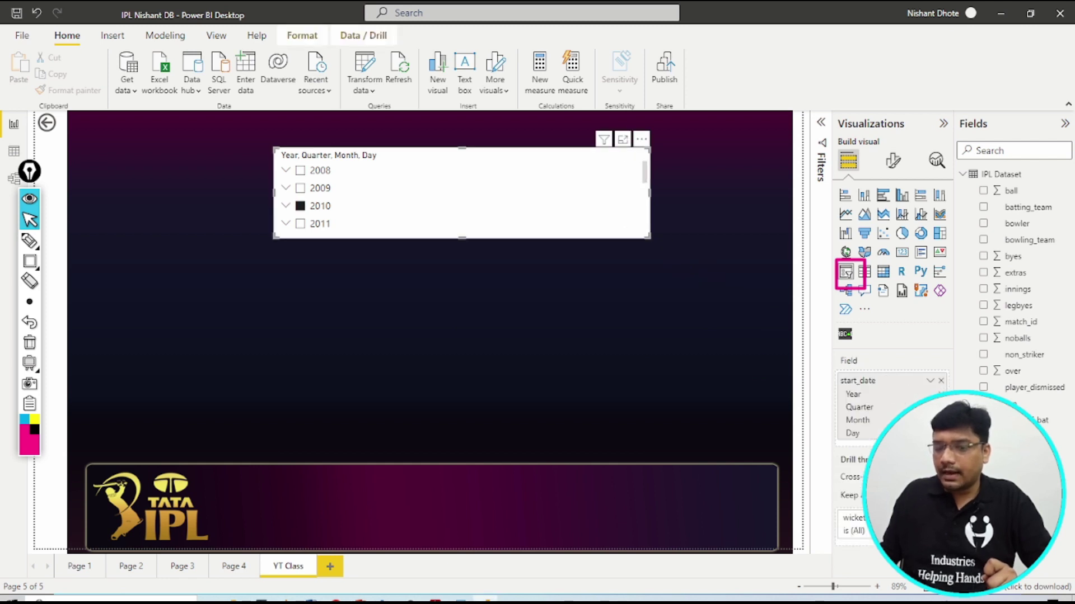
pyautogui.click(941, 407)
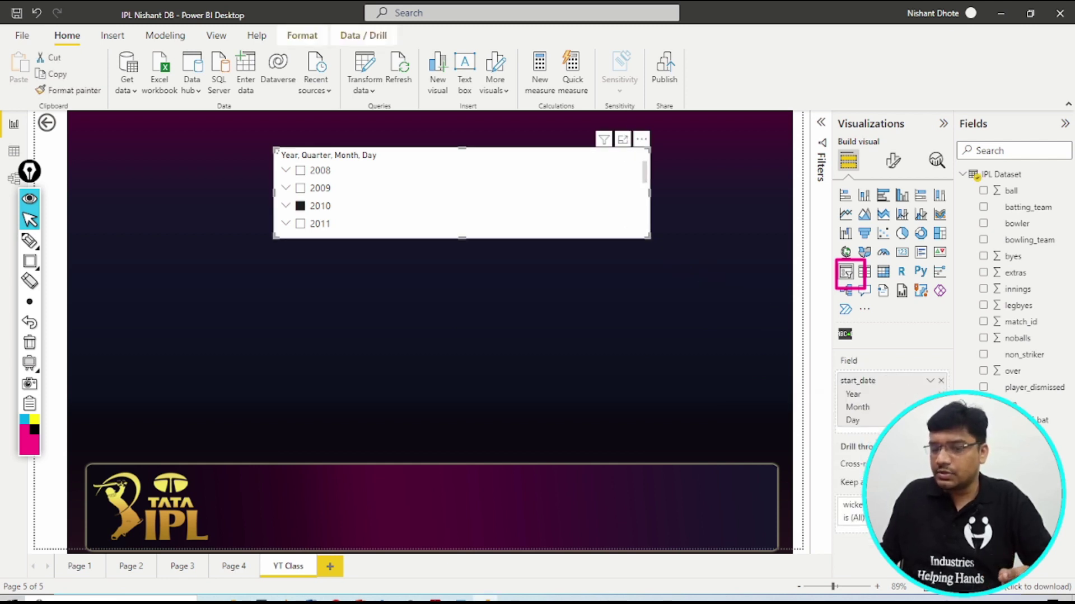
pyautogui.click(940, 407)
pyautogui.click(940, 407)
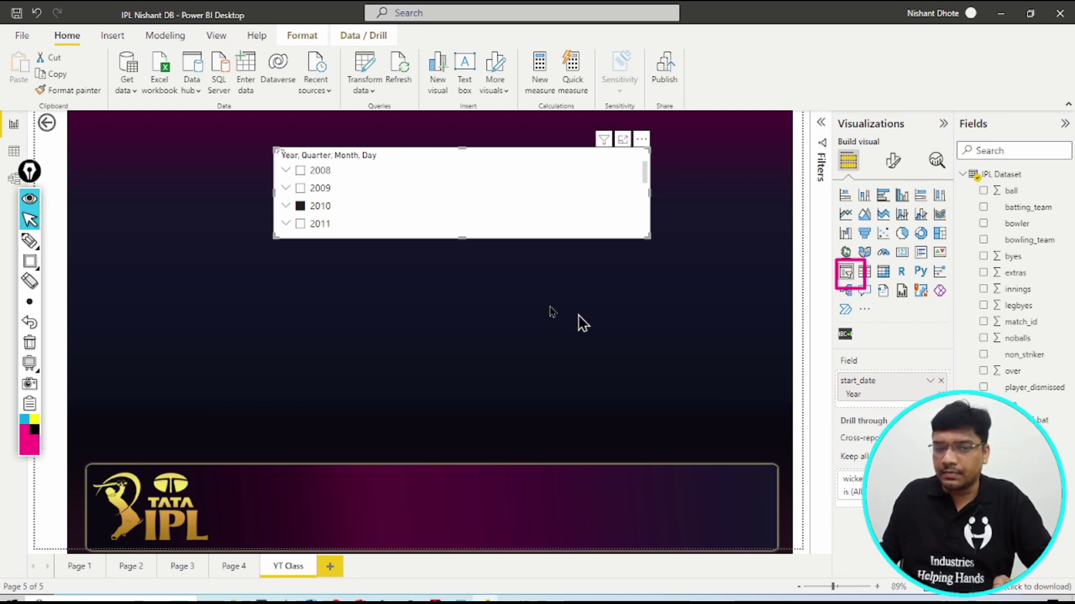
# Step: Unselect 2010 and change the Year slicer's type to Dropdown, checking its list of years
pyautogui.click(305, 206)
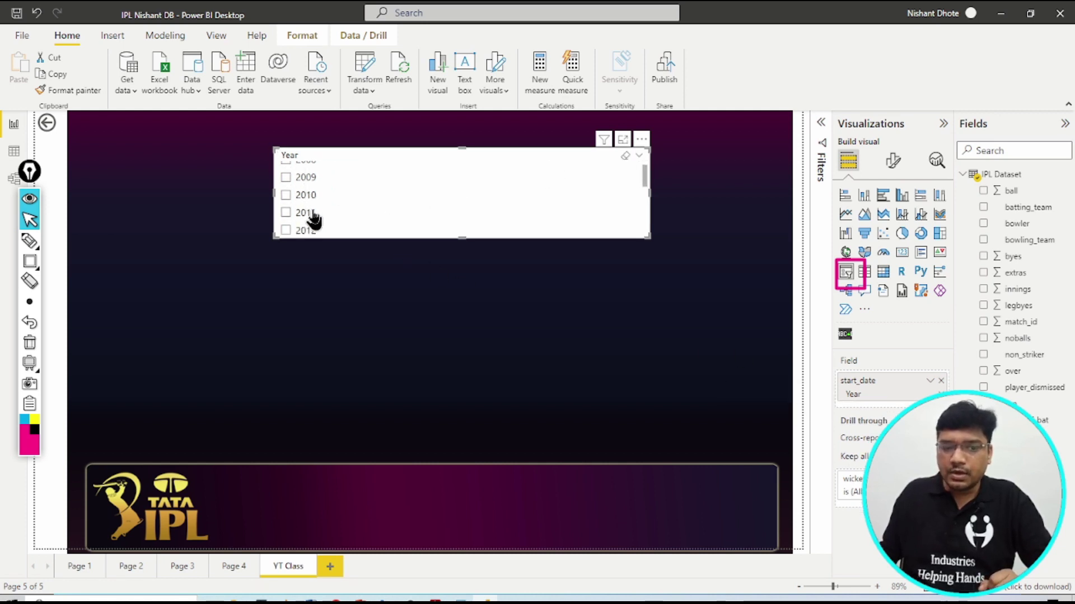
pyautogui.scroll(-3, 314, 219)
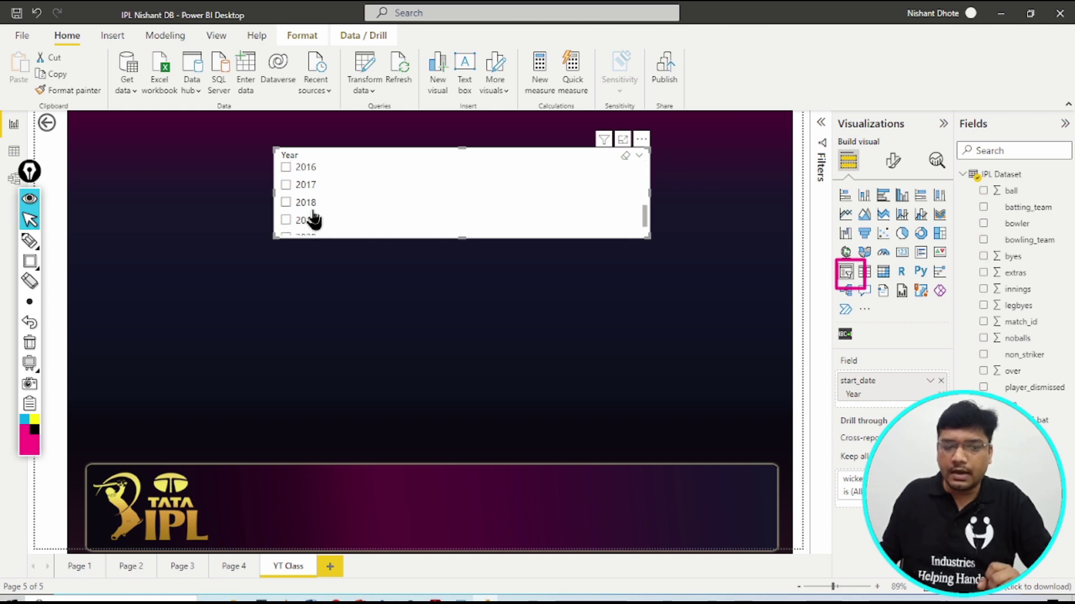
pyautogui.scroll(3, 313, 219)
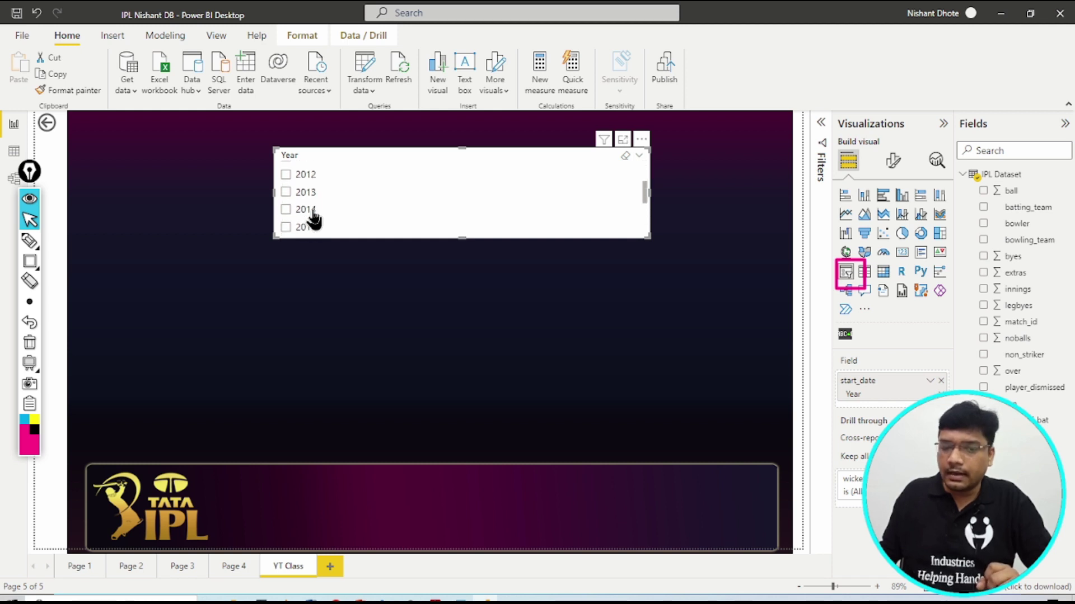
pyautogui.click(639, 160)
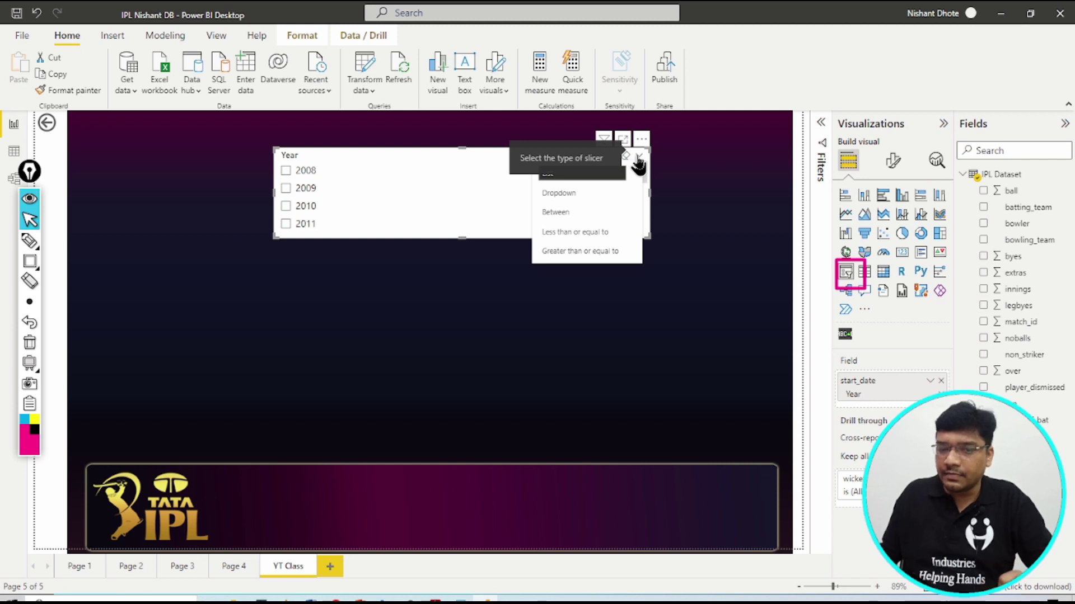
pyautogui.click(596, 199)
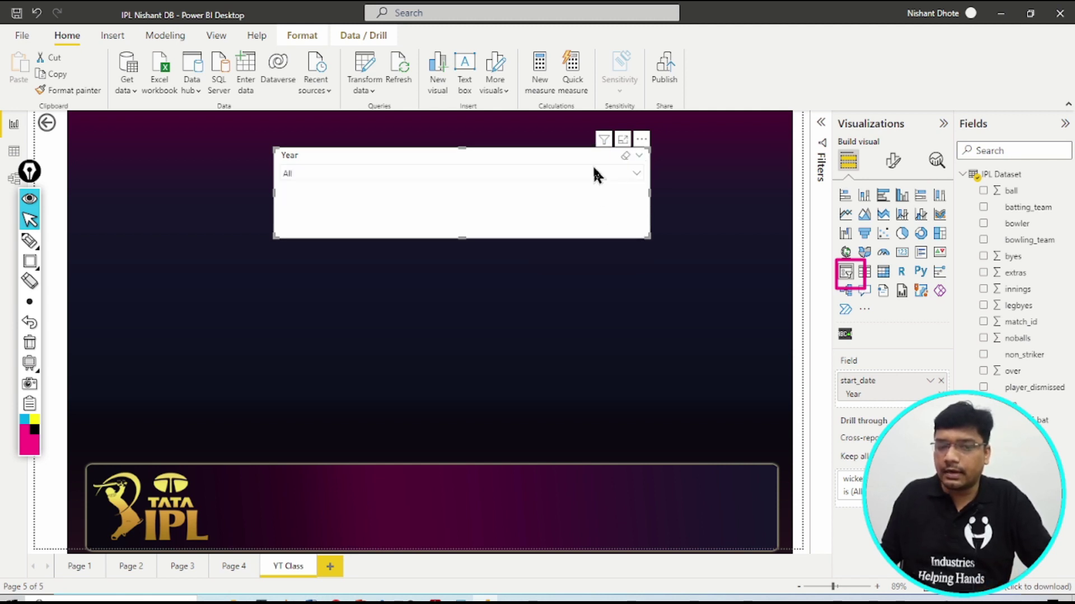
pyautogui.click(593, 173)
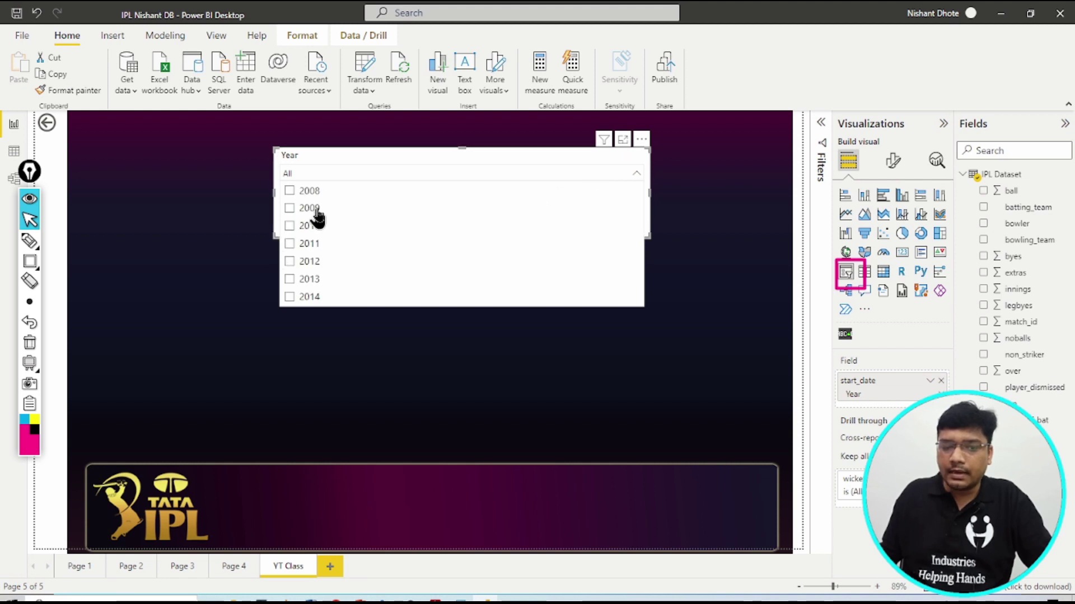
pyautogui.scroll(-4, 317, 217)
pyautogui.scroll(4, 322, 263)
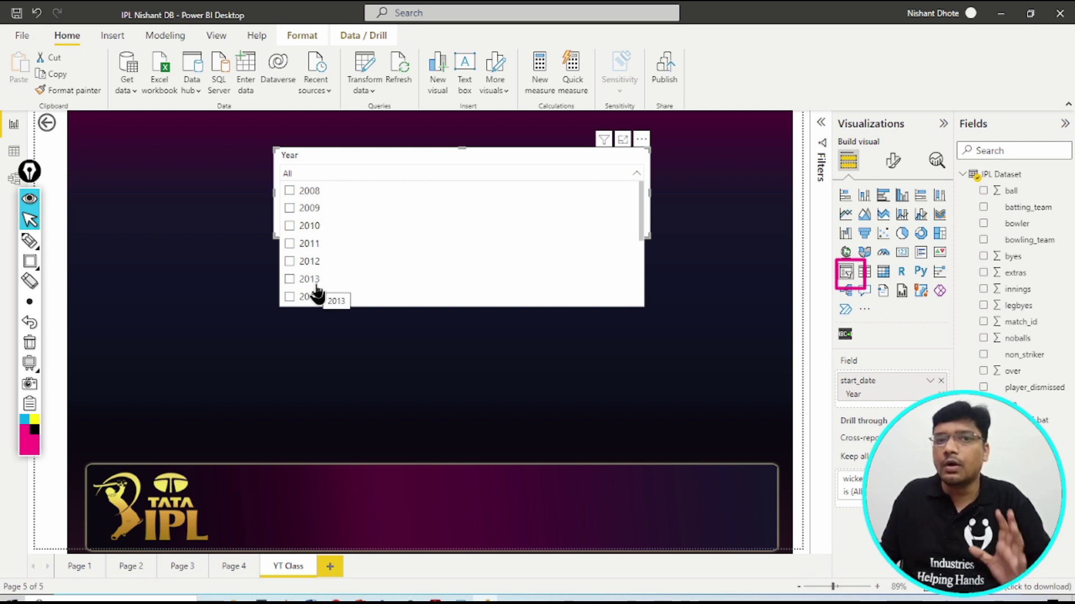
pyautogui.click(228, 259)
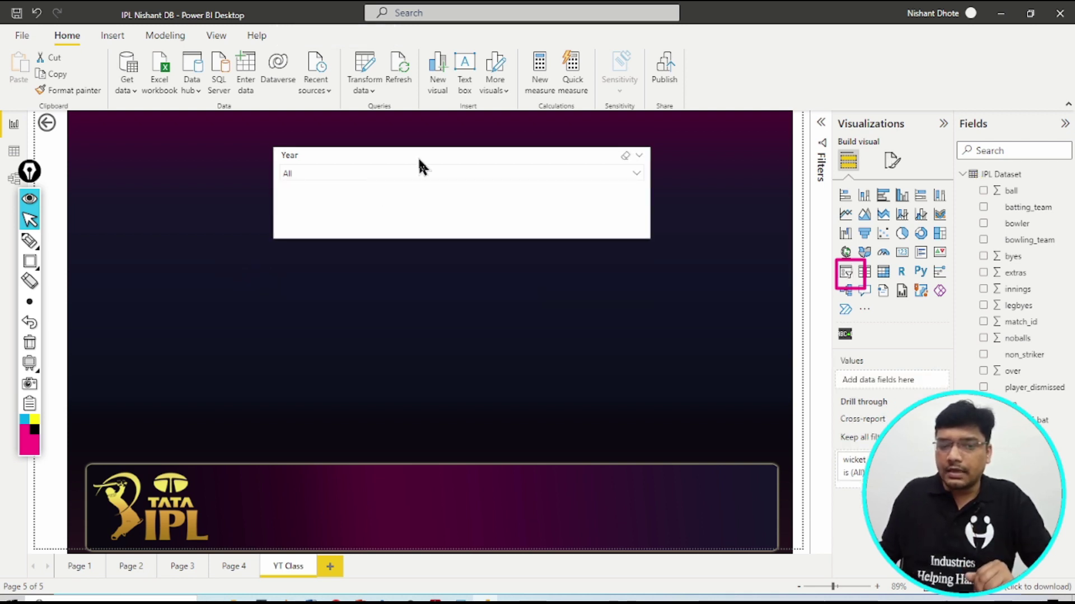
# Step: Reduce the Year slicer's height to fit its dropdown, and clear the rectangle annotation around the Slicer visual
pyautogui.click(440, 202)
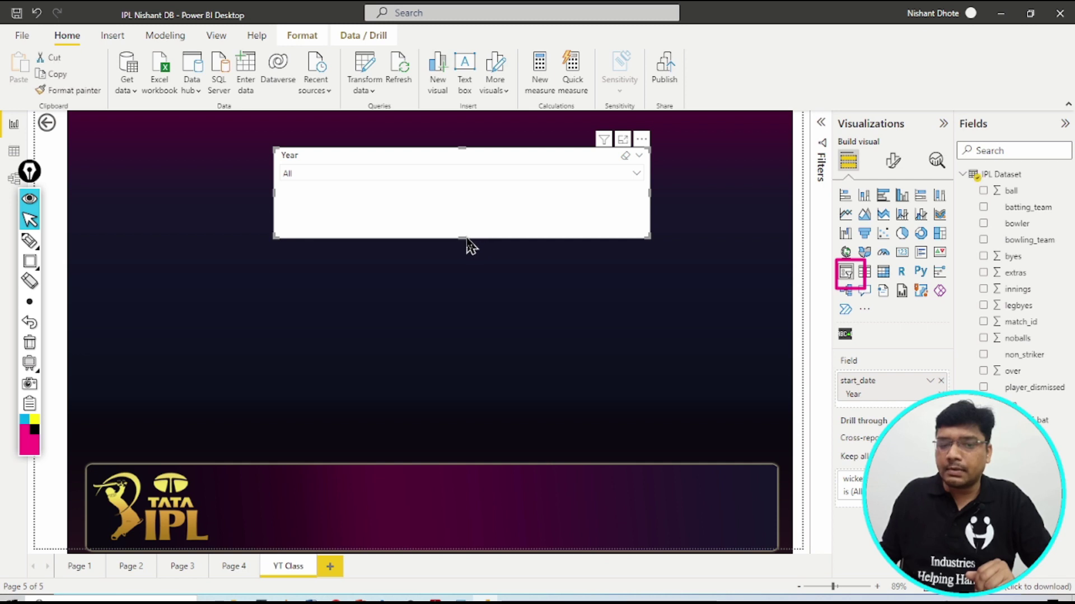
pyautogui.moveTo(462, 238); pyautogui.dragTo(463, 196)
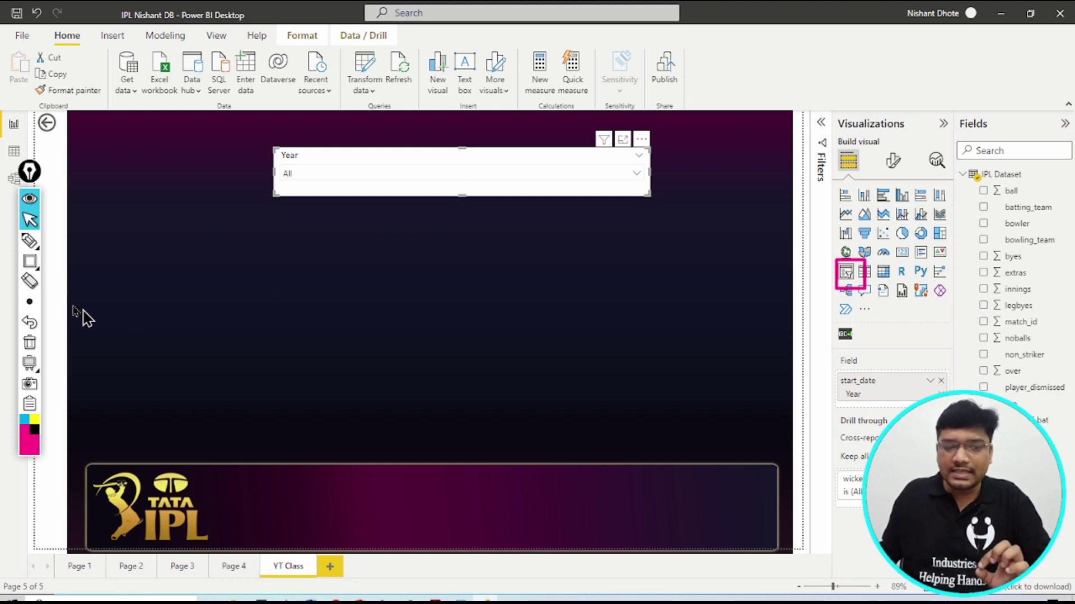
pyautogui.click(33, 347)
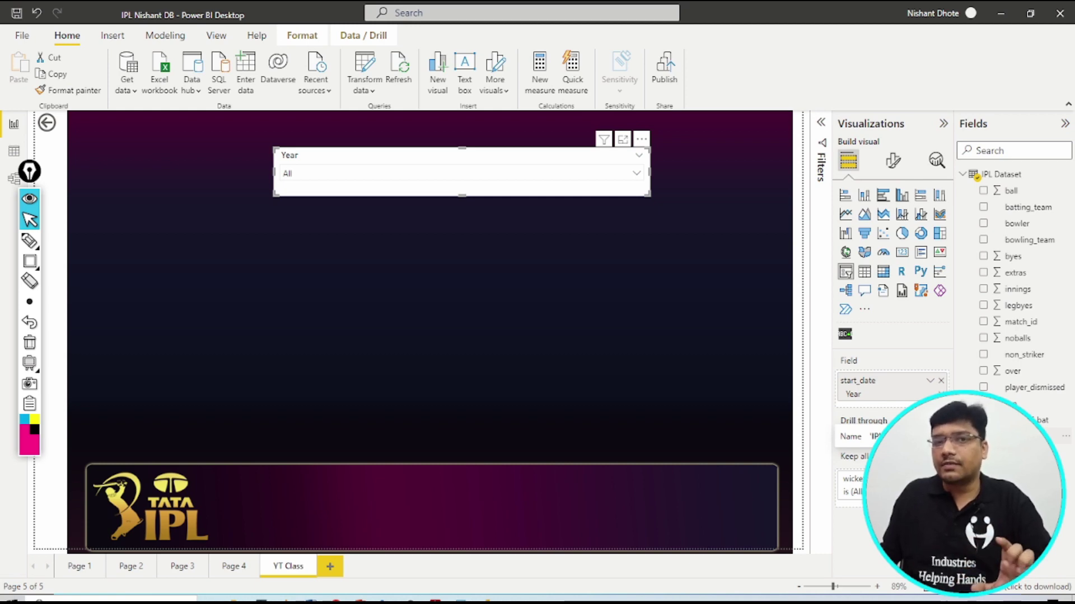
# Step: Switch to the IPL 2023 Project Notes PDF and examine the batting_team and run tables under Problem Statement 1
pyautogui.click(678, 331)
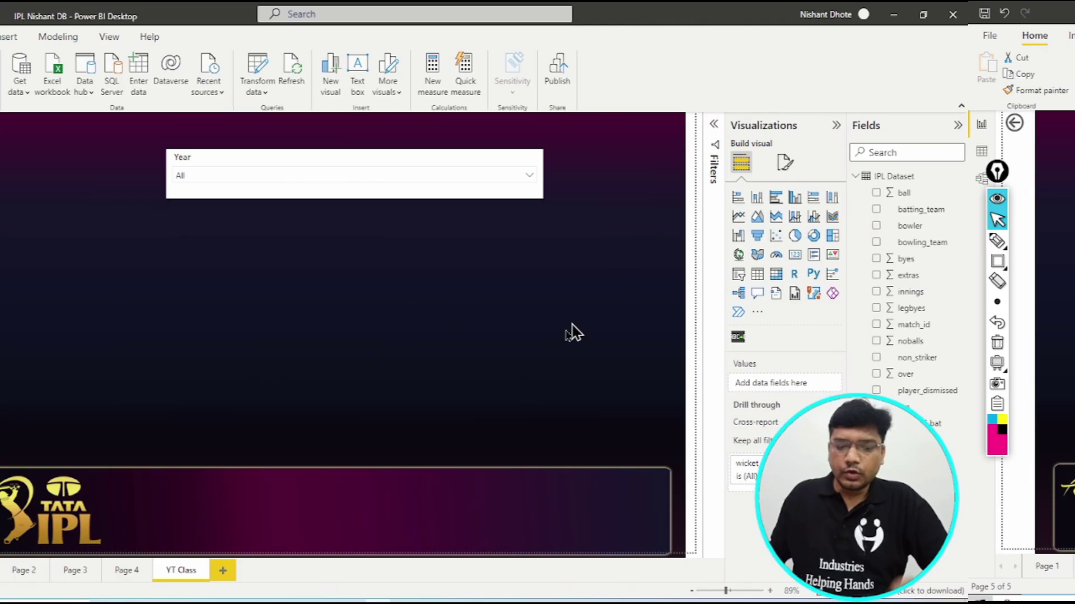
pyautogui.click(436, 588)
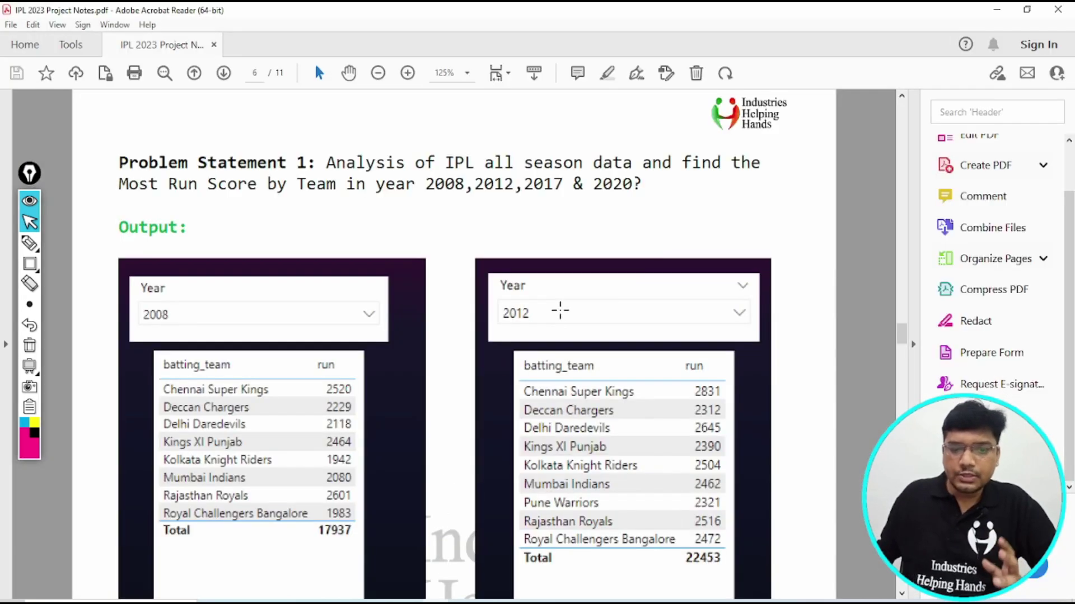
pyautogui.scroll(-1, 560, 310)
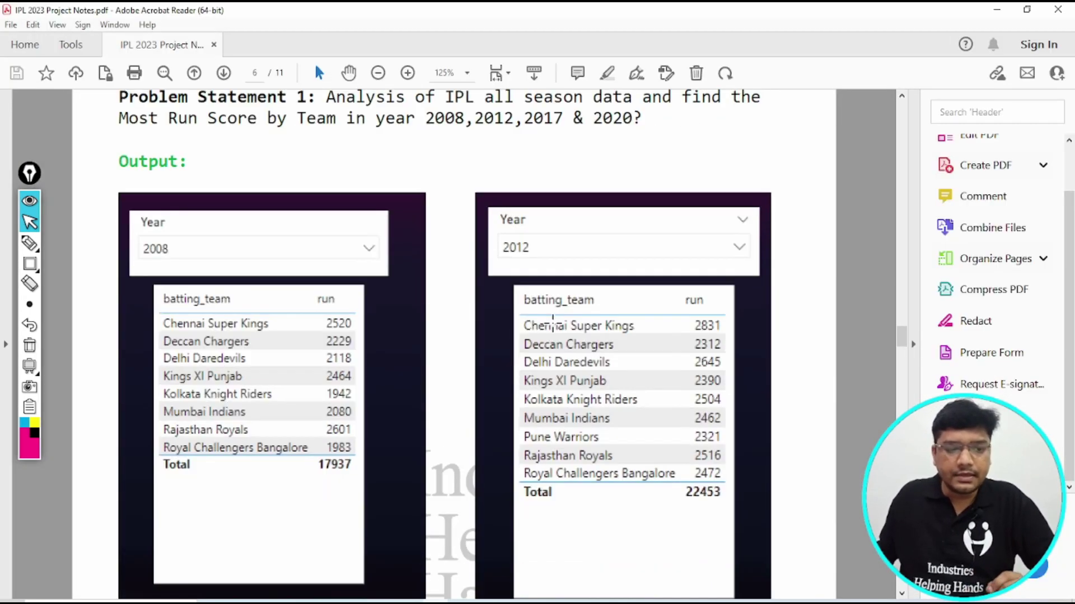
# Step: Return to the Power BI report and add a table visual below the Year slicer
pyautogui.scroll(1, 553, 322)
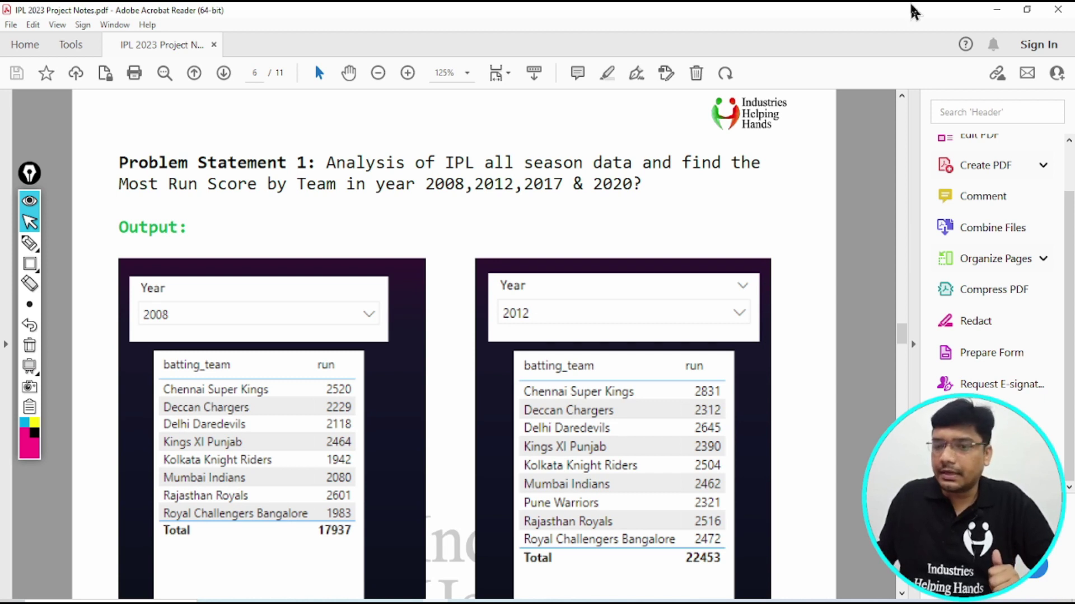
pyautogui.click(994, 12)
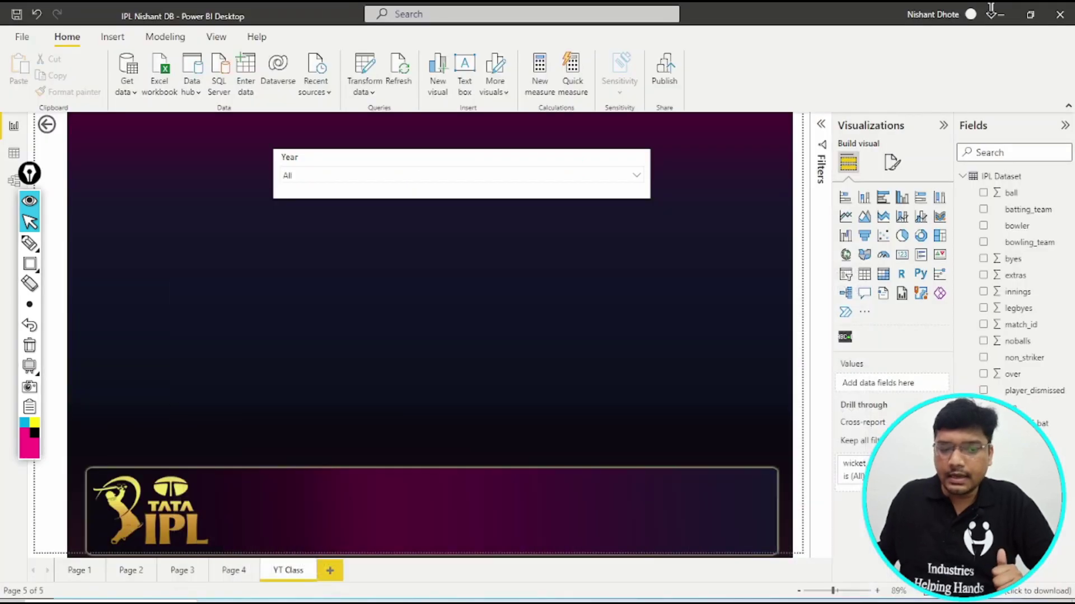
pyautogui.click(865, 275)
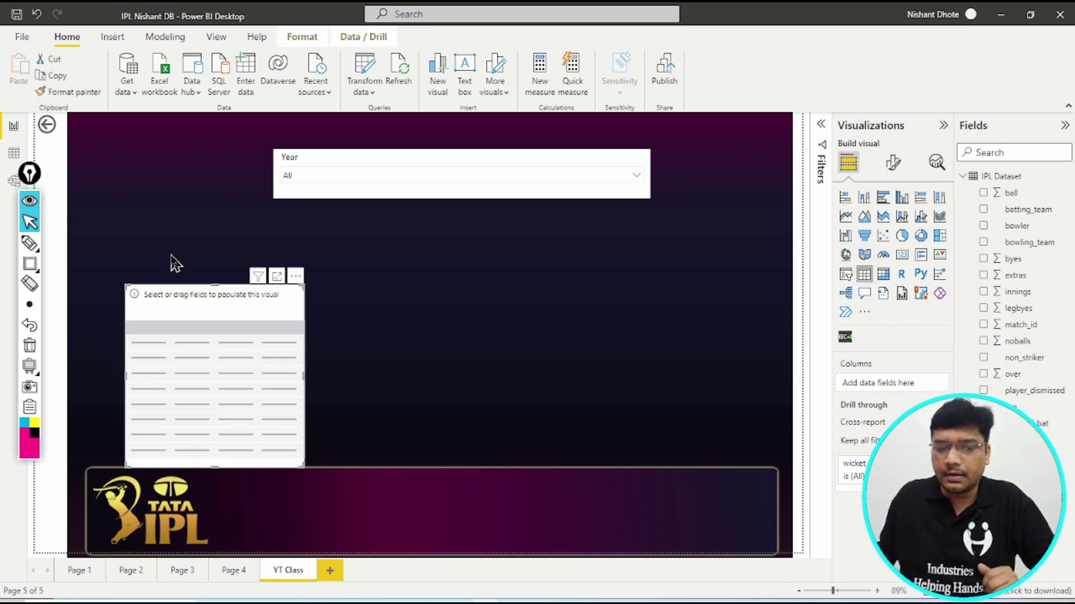
pyautogui.moveTo(418, 223)
pyautogui.mouseDown()
pyautogui.moveTo(428, 223)
pyautogui.moveTo(411, 219)
pyautogui.mouseUp()
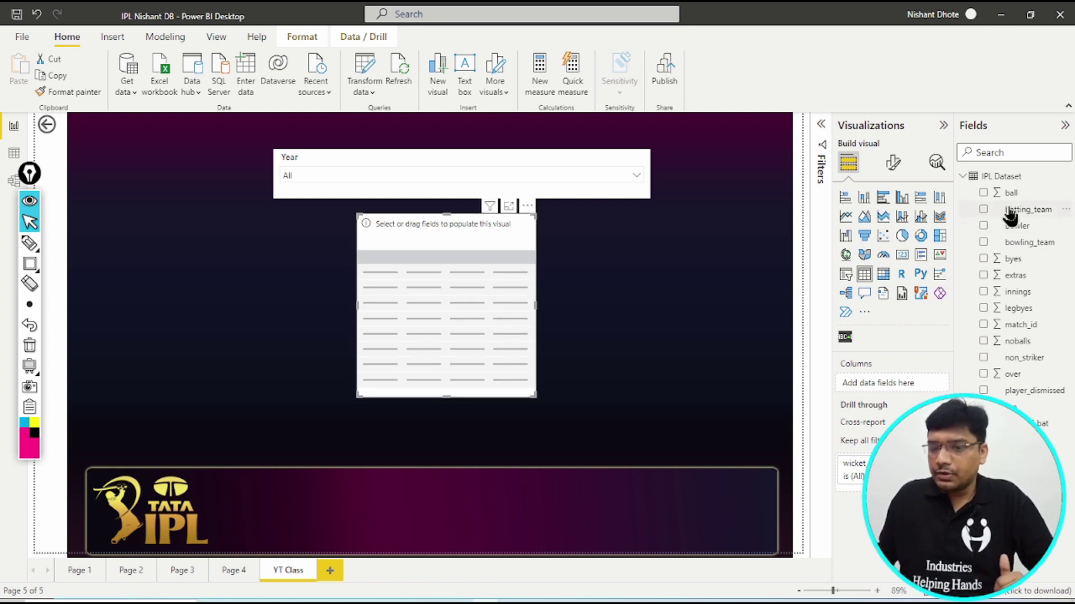
# Step: Add batting_team and run as the table's columns, and enlarge the table to fit all its rows
pyautogui.moveTo(979, 258); pyautogui.dragTo(885, 385)
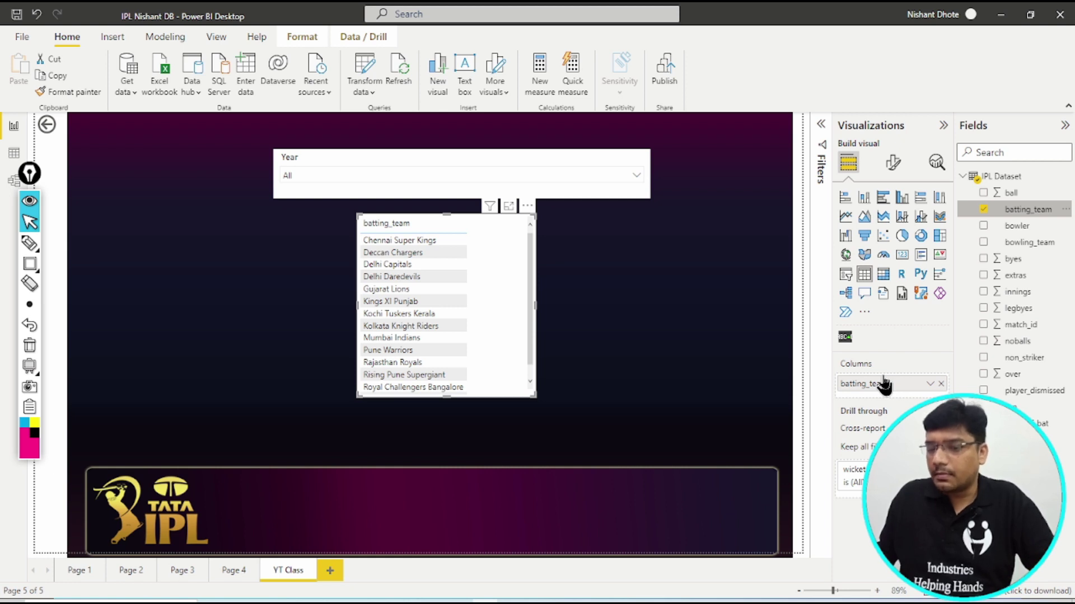
pyautogui.moveTo(1025, 407); pyautogui.dragTo(897, 401)
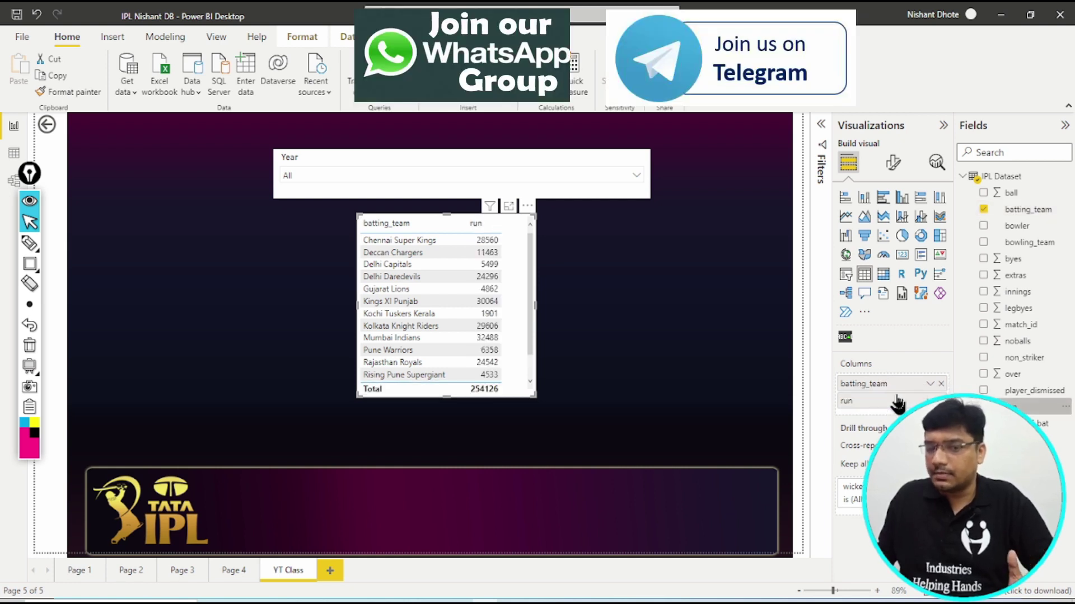
pyautogui.moveTo(532, 395); pyautogui.dragTo(542, 452)
# Step: Test the Year slicer on the table by selecting 2008, and clear that selection
pyautogui.click(618, 177)
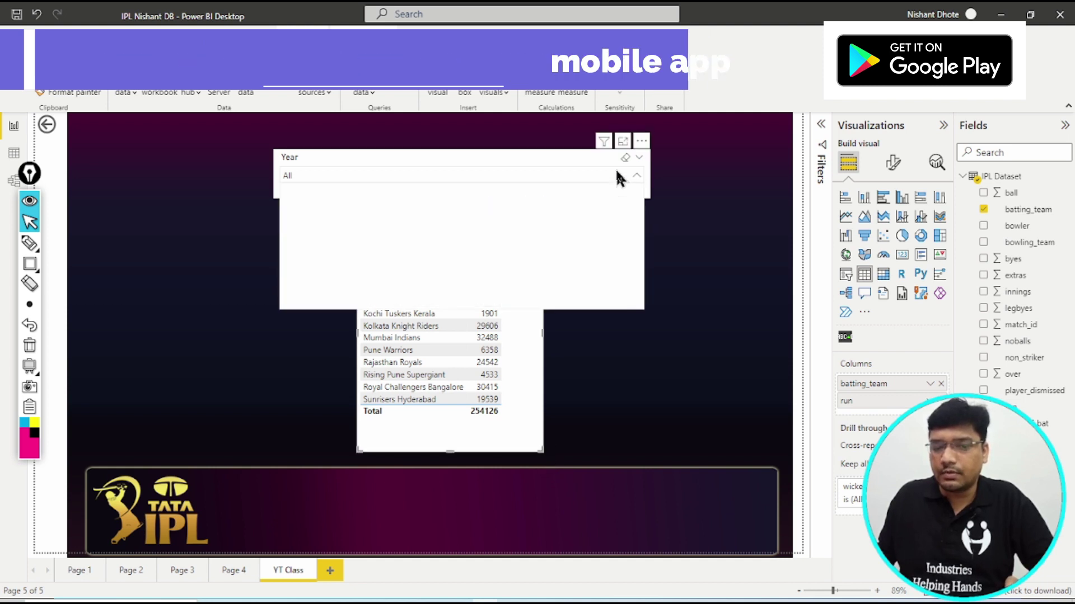
pyautogui.click(289, 193)
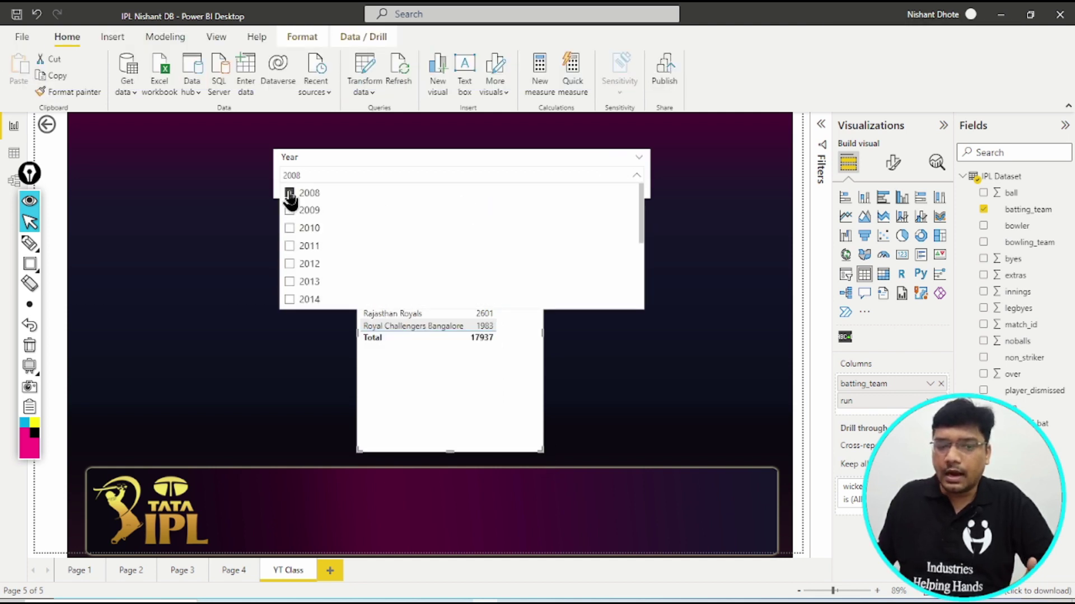
pyautogui.click(289, 194)
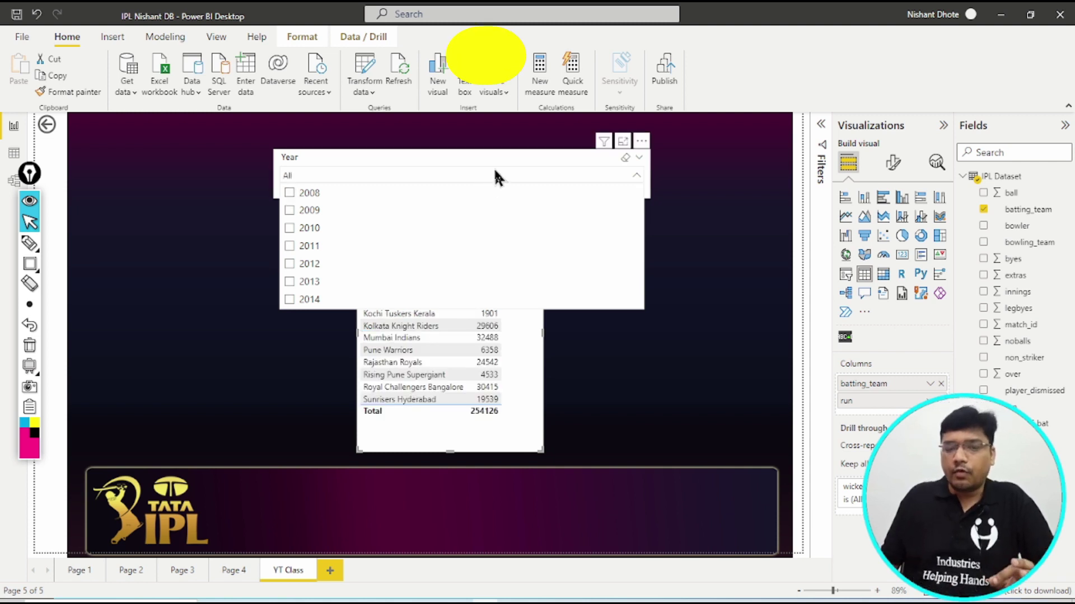
pyautogui.click(506, 156)
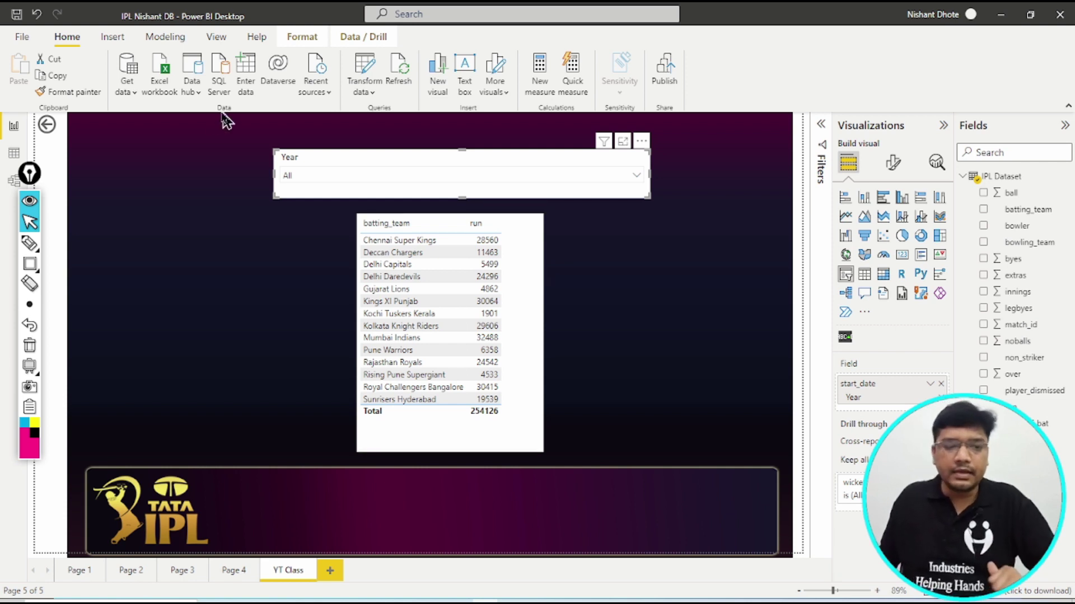
# Step: Copy the formatting of Page 1's Most Run Score by Team table to the YT Class table and resize it to fit its rows
pyautogui.click(79, 571)
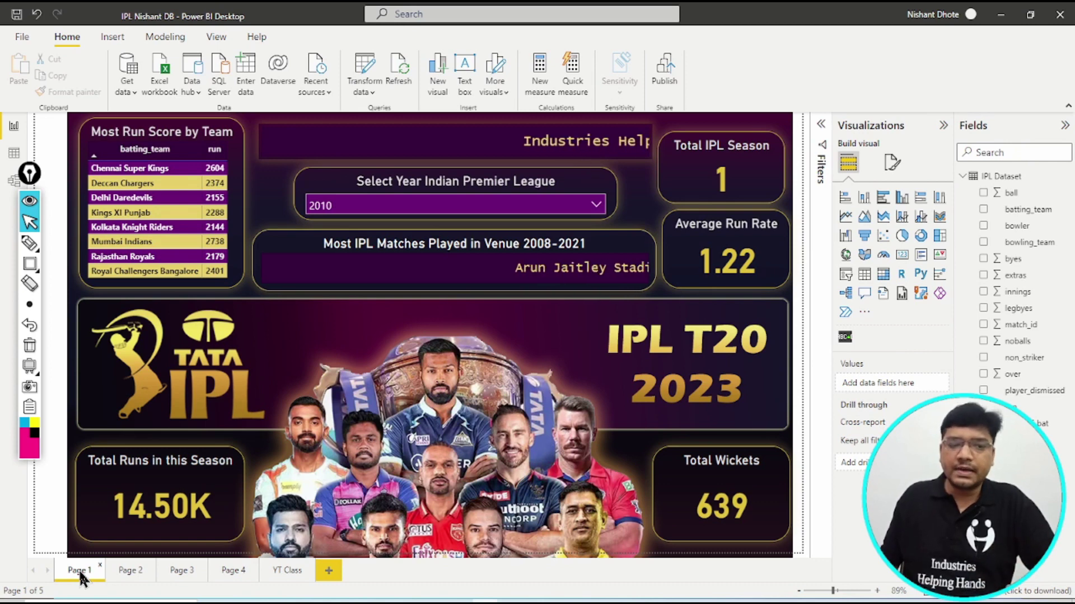
pyautogui.click(240, 161)
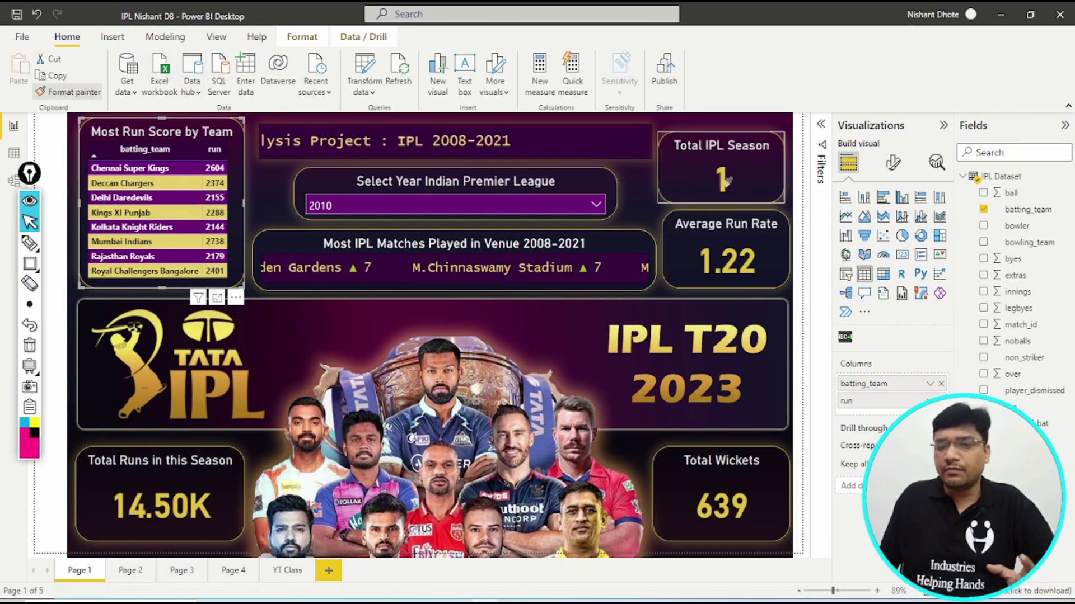
pyautogui.moveTo(723, 179)
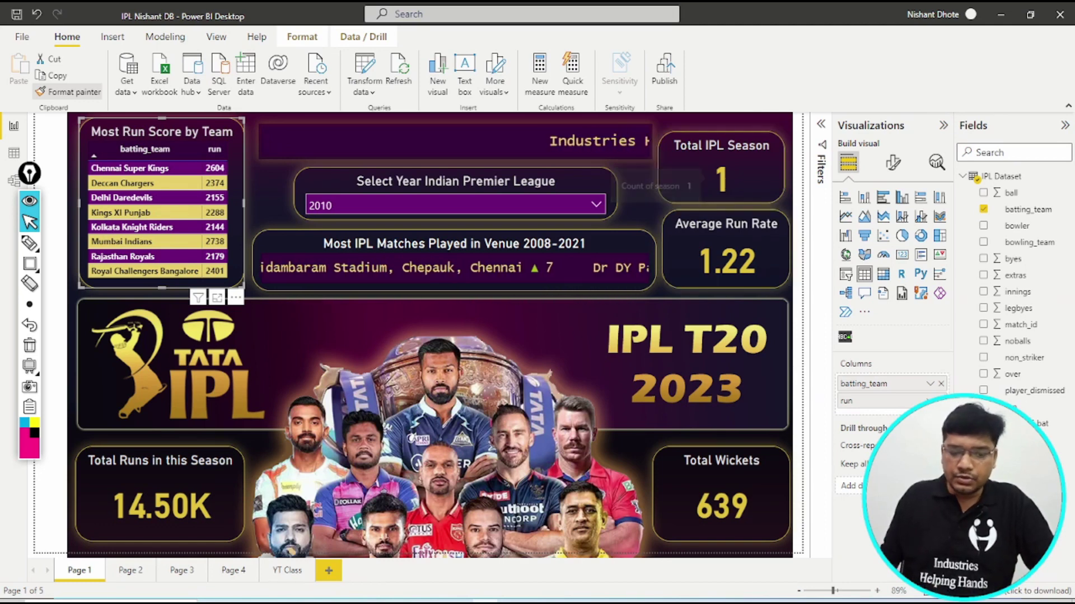
pyautogui.click(293, 571)
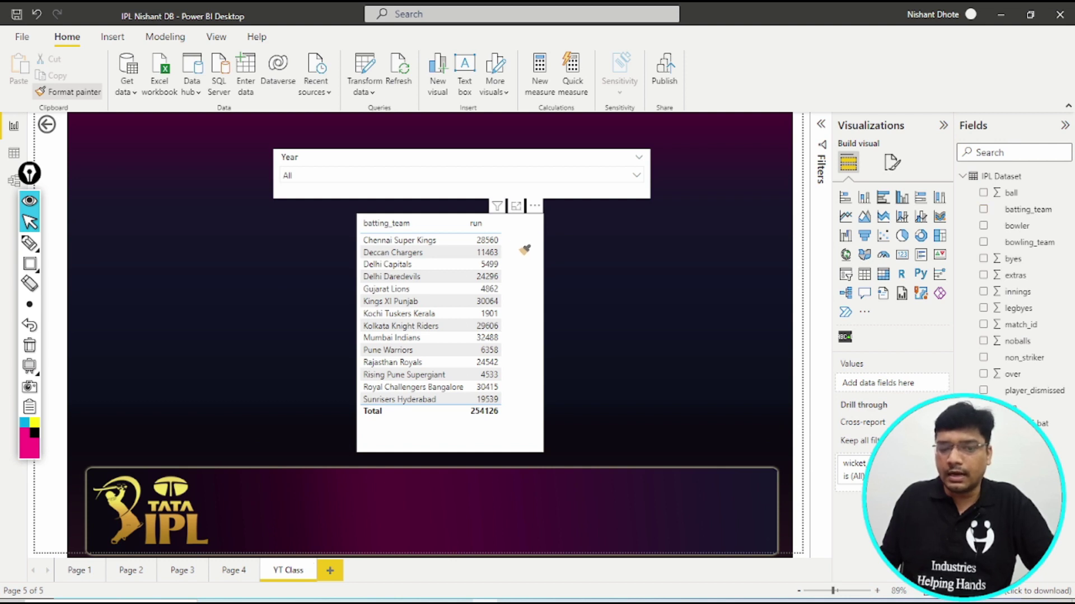
pyautogui.click(524, 250)
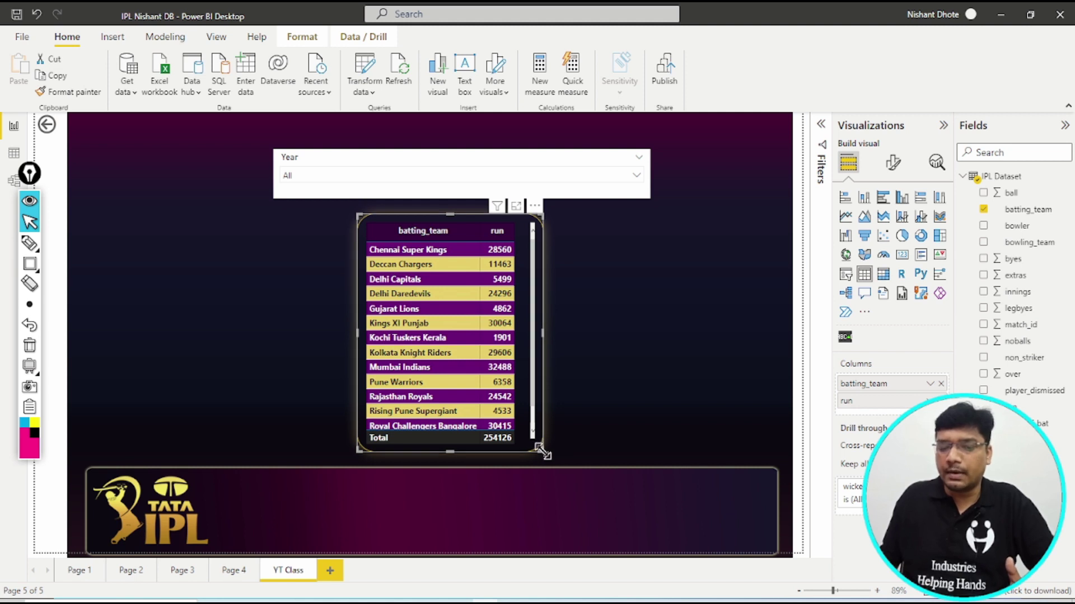
pyautogui.moveTo(539, 449); pyautogui.dragTo(531, 510)
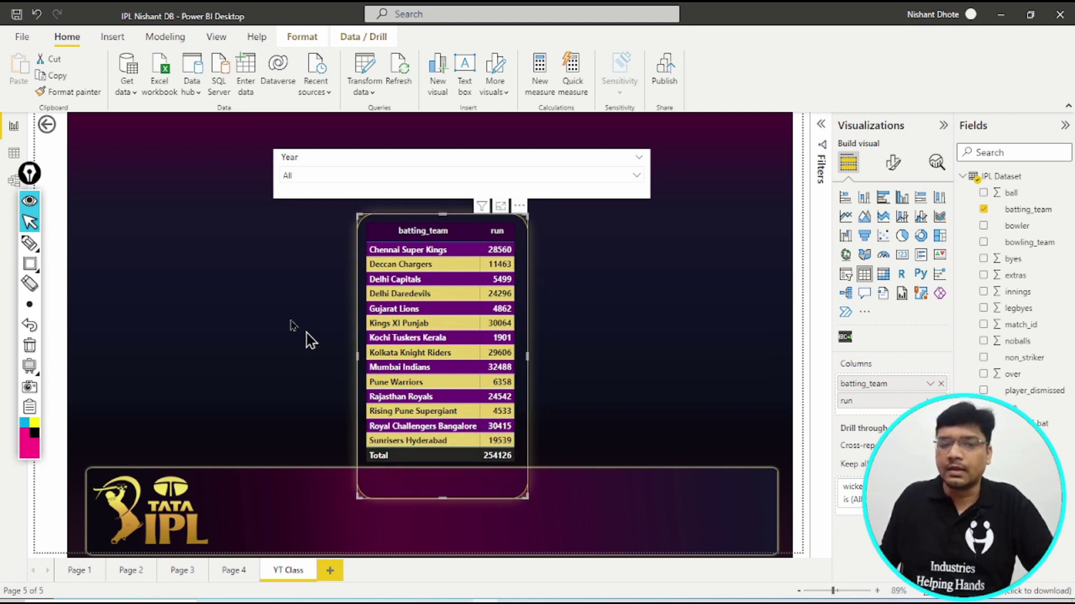
# Step: Copy the formatting of Page 1's Select Year Indian Premier League slicer to the Year slicer on YT Class
pyautogui.click(79, 570)
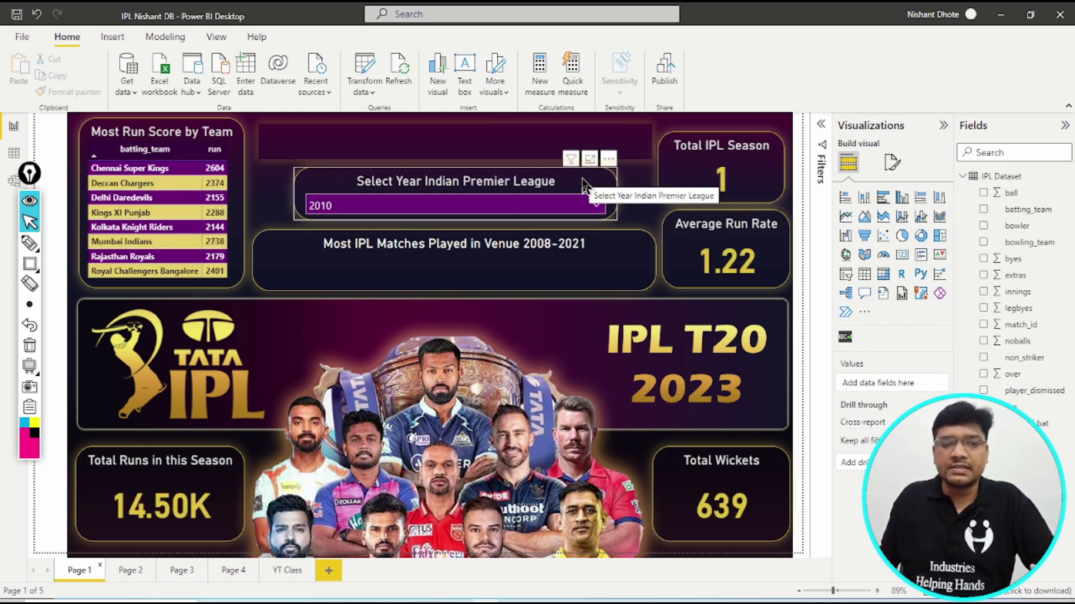
pyautogui.click(584, 185)
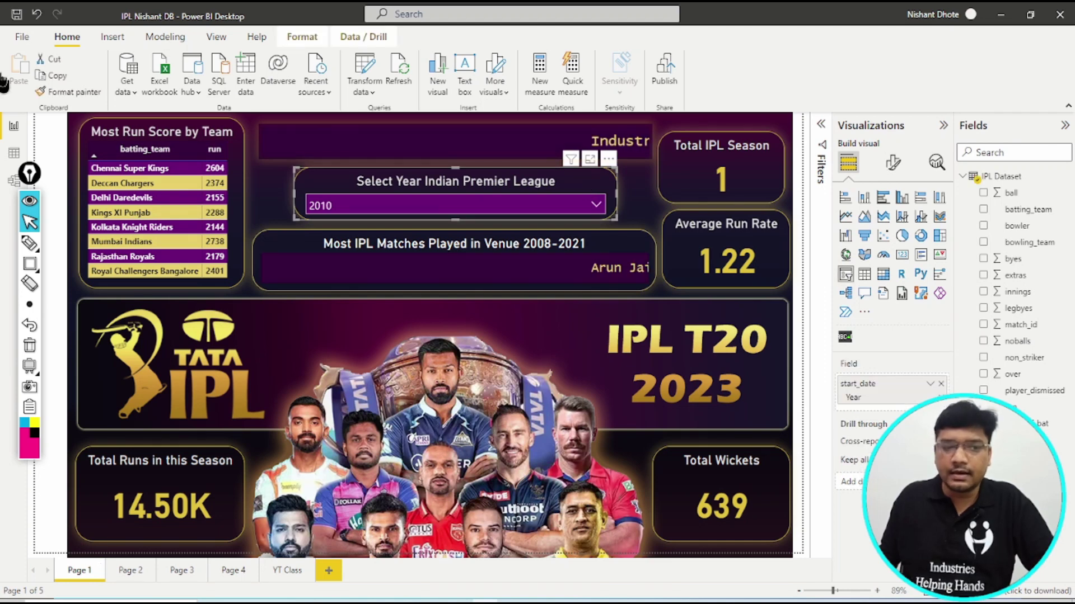
pyautogui.click(55, 93)
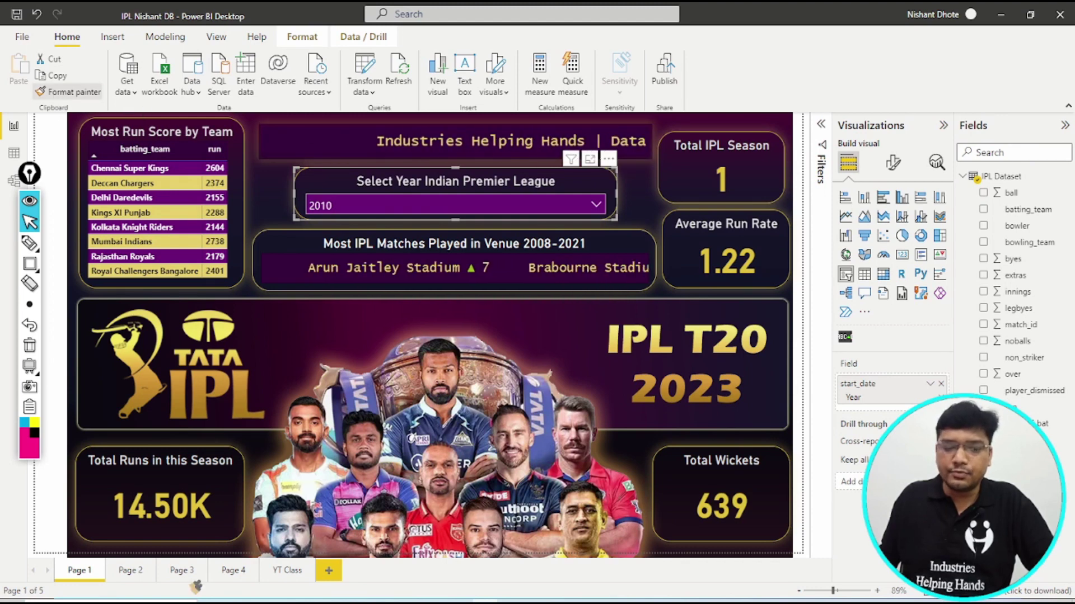
pyautogui.click(277, 574)
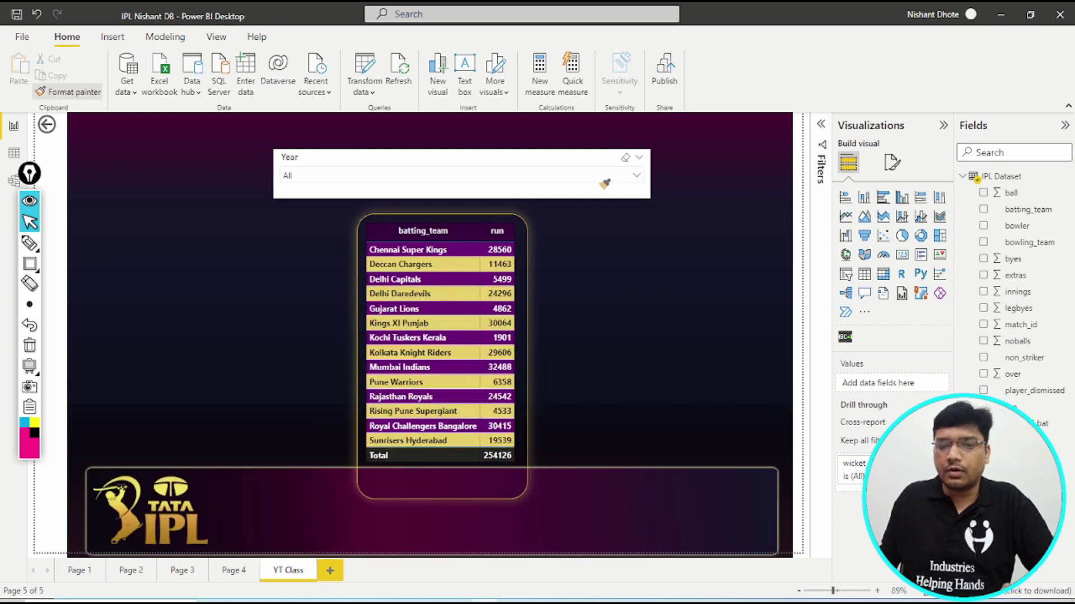
pyautogui.click(604, 180)
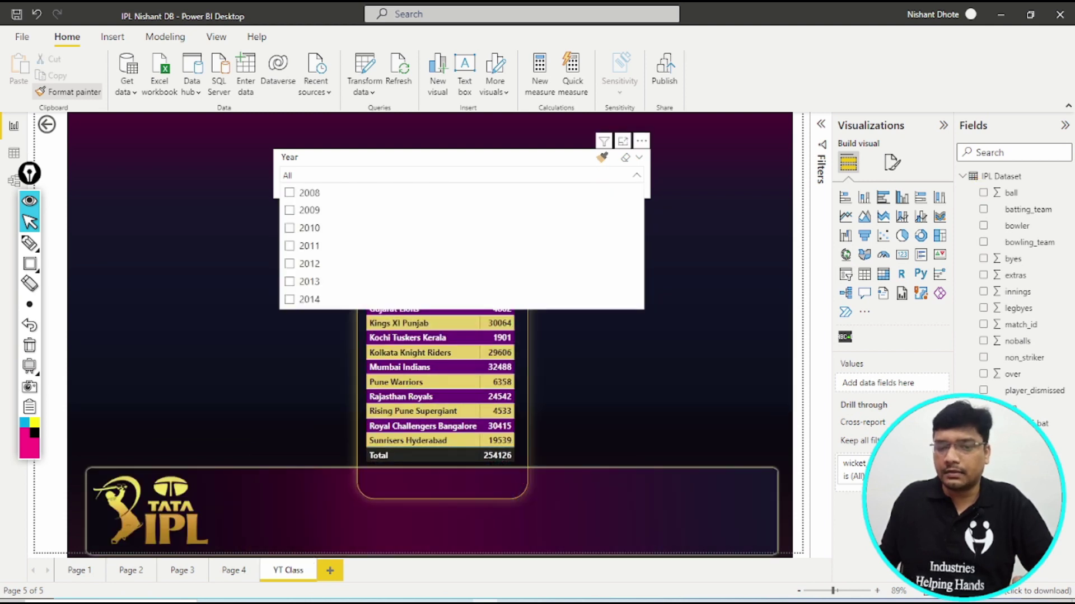
pyautogui.click(602, 158)
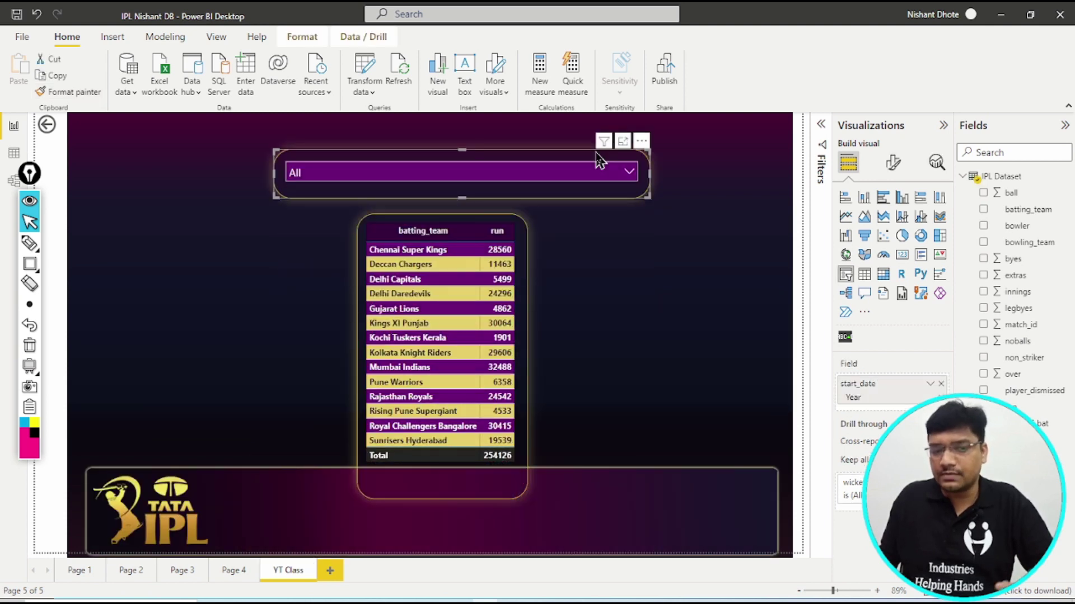
# Step: Move the batting_team table to the left of the Year slicer, aligned with its upper edge, and shorten the table slightly
pyautogui.moveTo(502, 307); pyautogui.dragTo(251, 248)
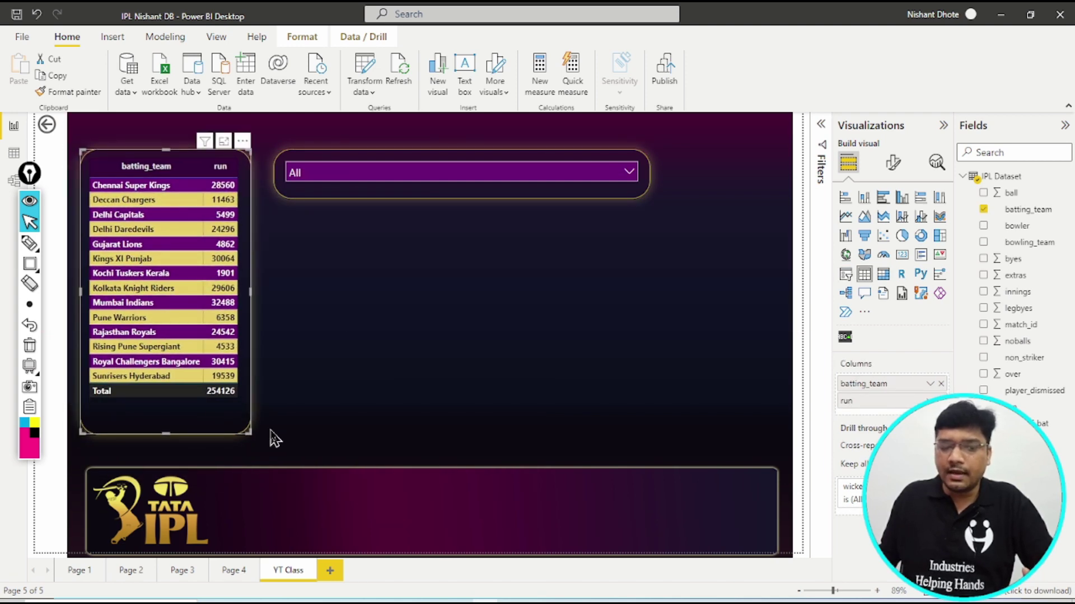
pyautogui.moveTo(249, 431); pyautogui.dragTo(250, 434)
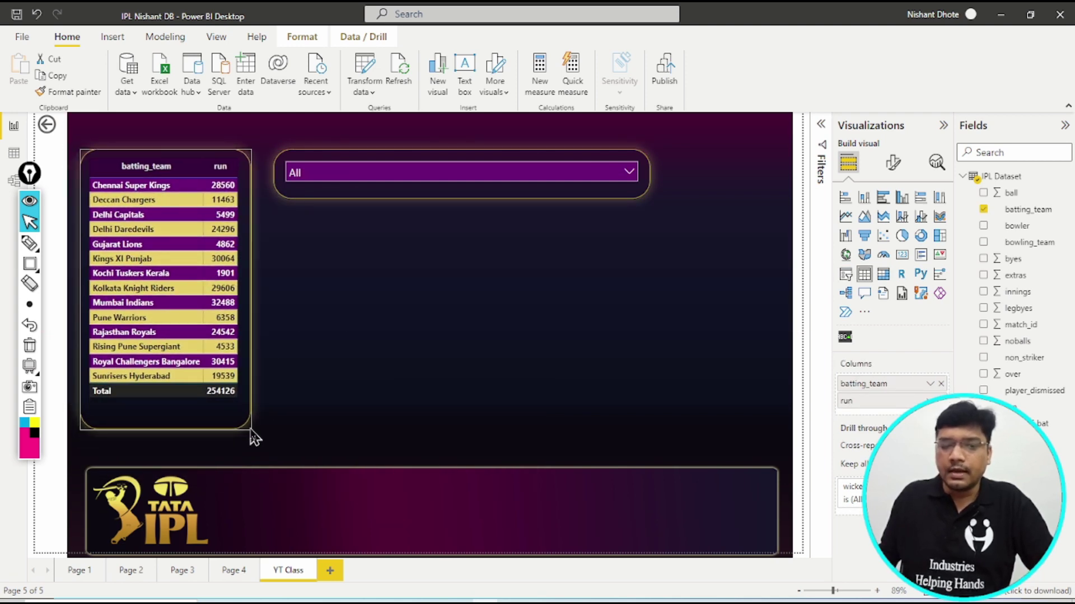
# Step: Filter the batting_team table to 2008 with the Year slicer and close its list
pyautogui.click(465, 192)
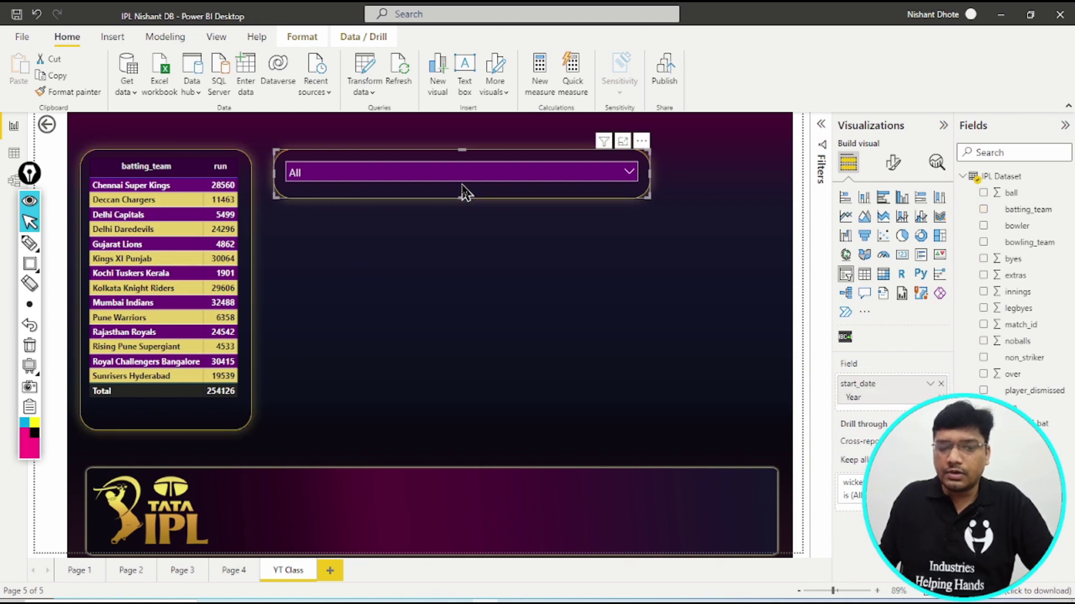
pyautogui.click(481, 178)
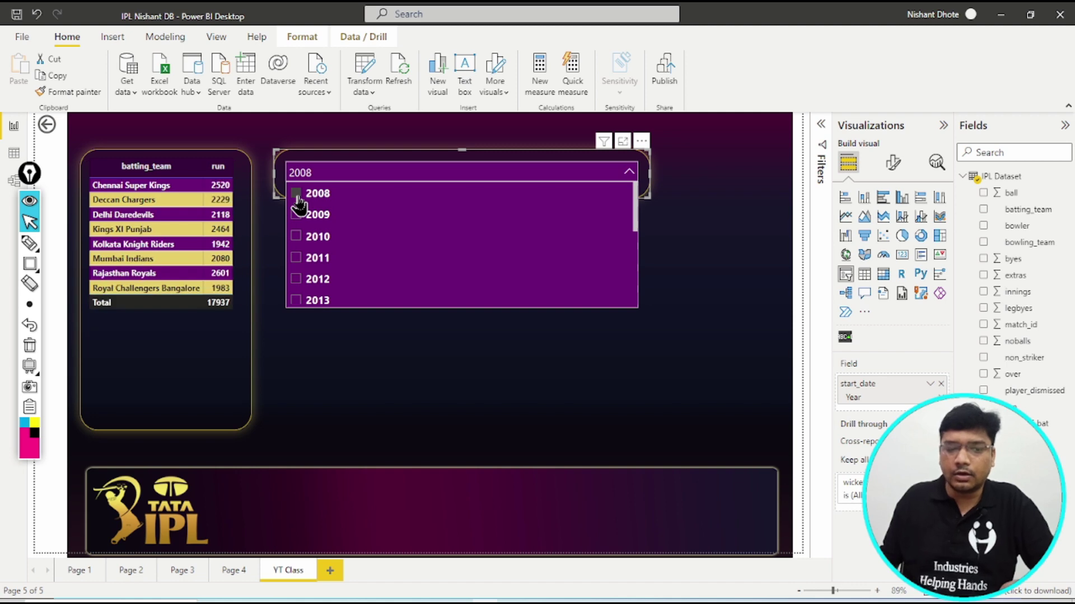
pyautogui.click(352, 380)
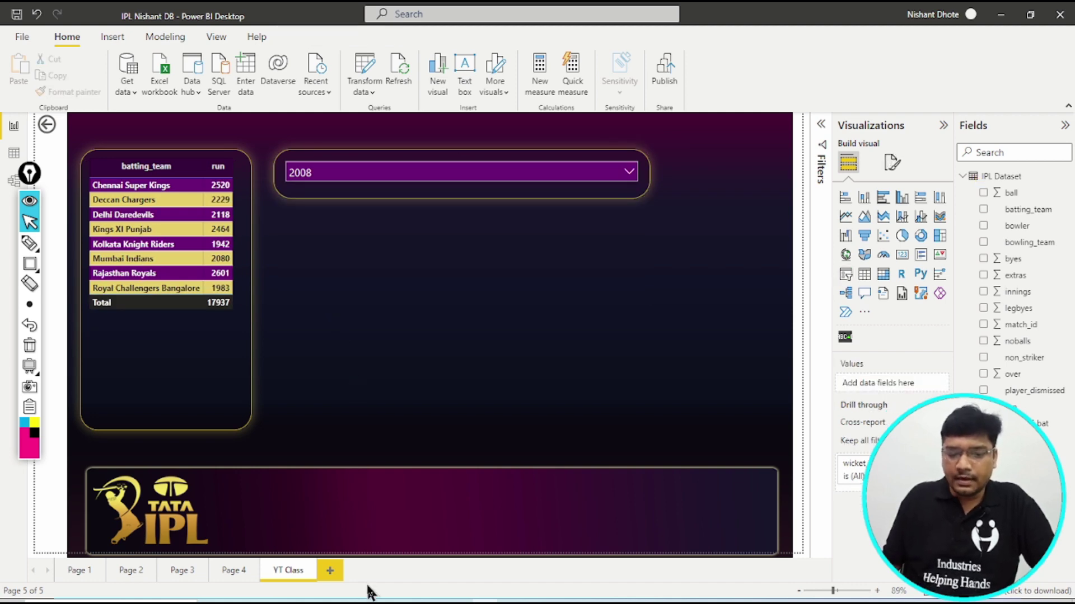
# Step: Switch to the Project Notes PDF, place its window beside the report's table, and compare the 2008 output before viewing the 2017 one
pyautogui.hotkey('alt', 'Tab')
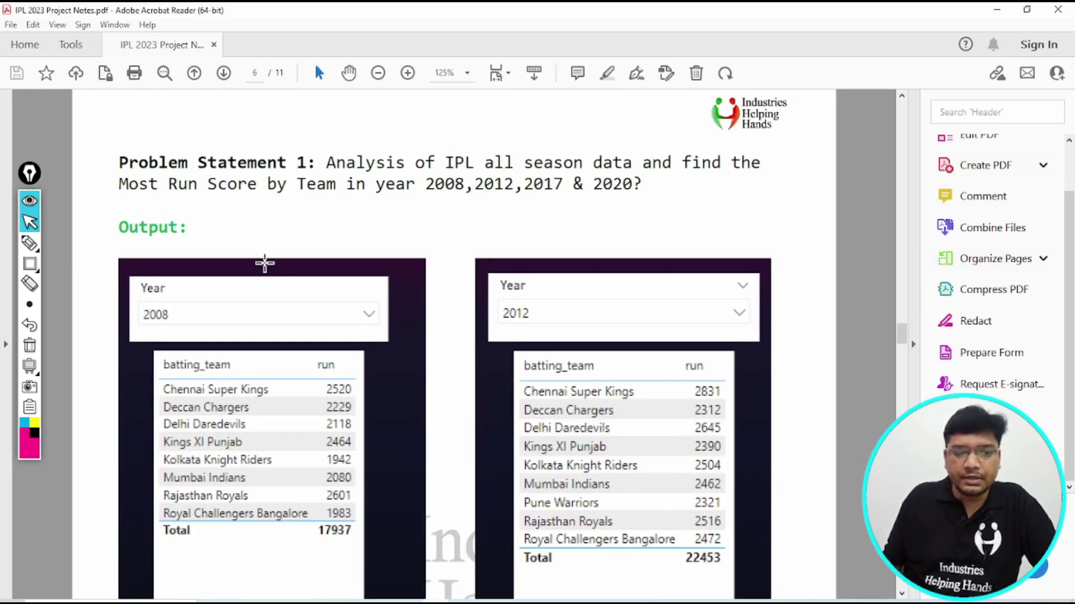
pyautogui.scroll(-3, 267, 280)
pyautogui.scroll(-2, 267, 293)
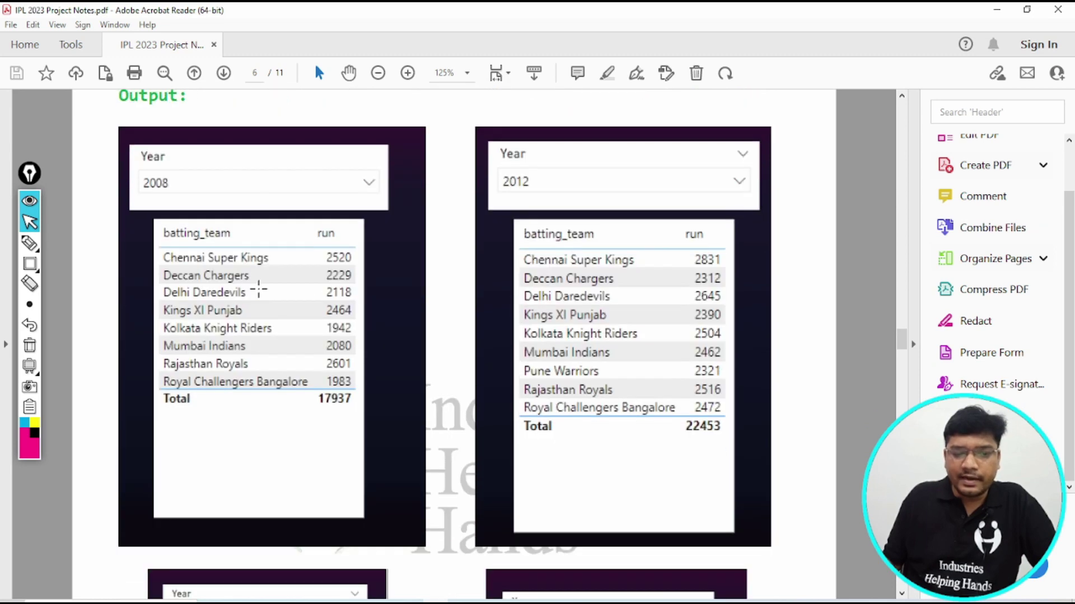
pyautogui.click(1027, 10)
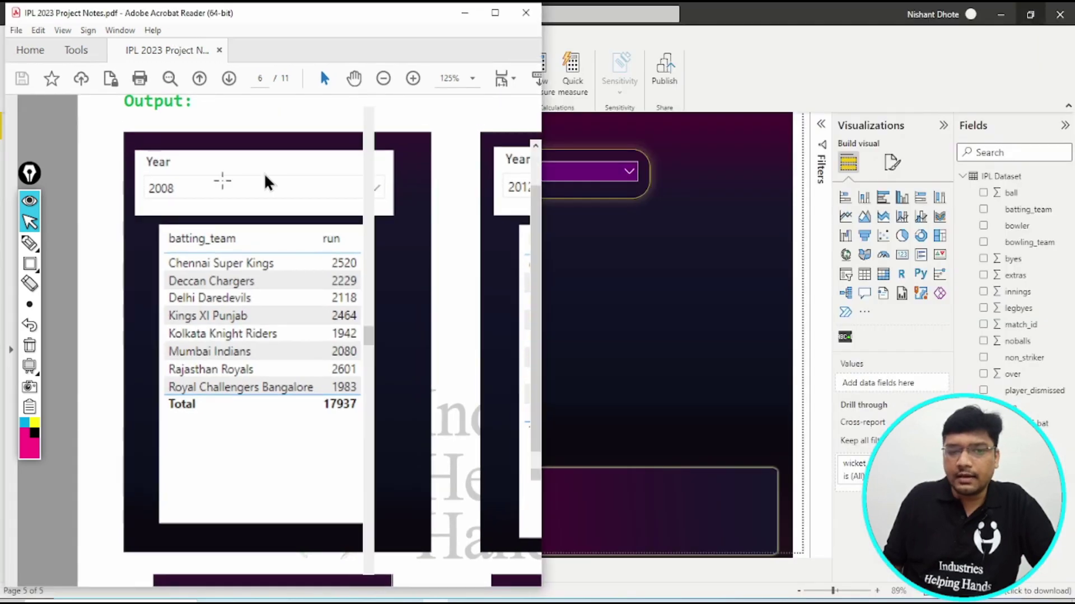
pyautogui.moveTo(283, 25); pyautogui.dragTo(283, 1)
pyautogui.click(1027, 9)
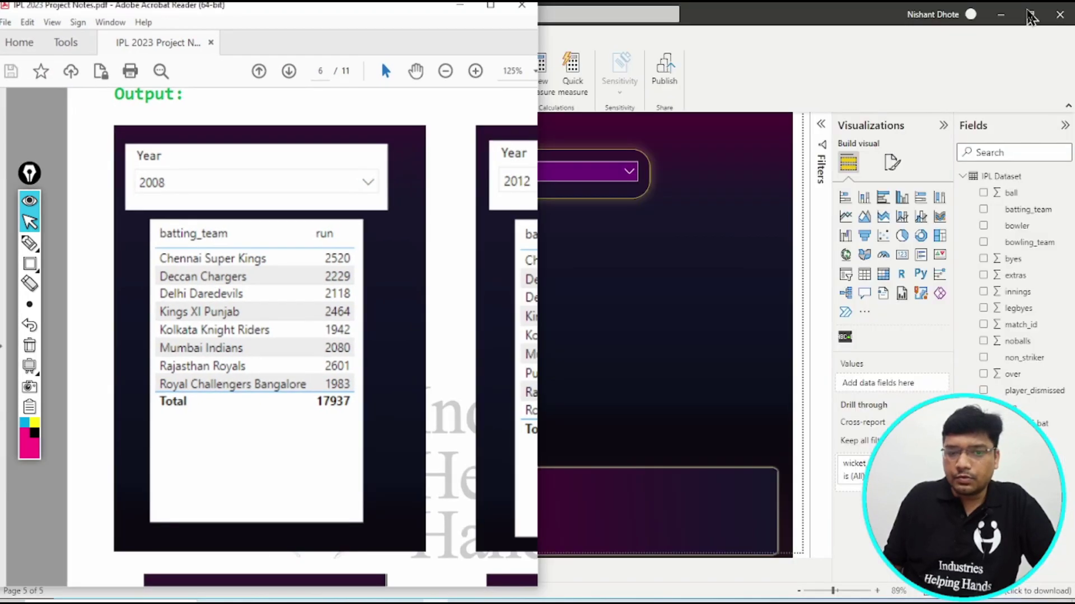
pyautogui.moveTo(273, 19); pyautogui.dragTo(526, 24)
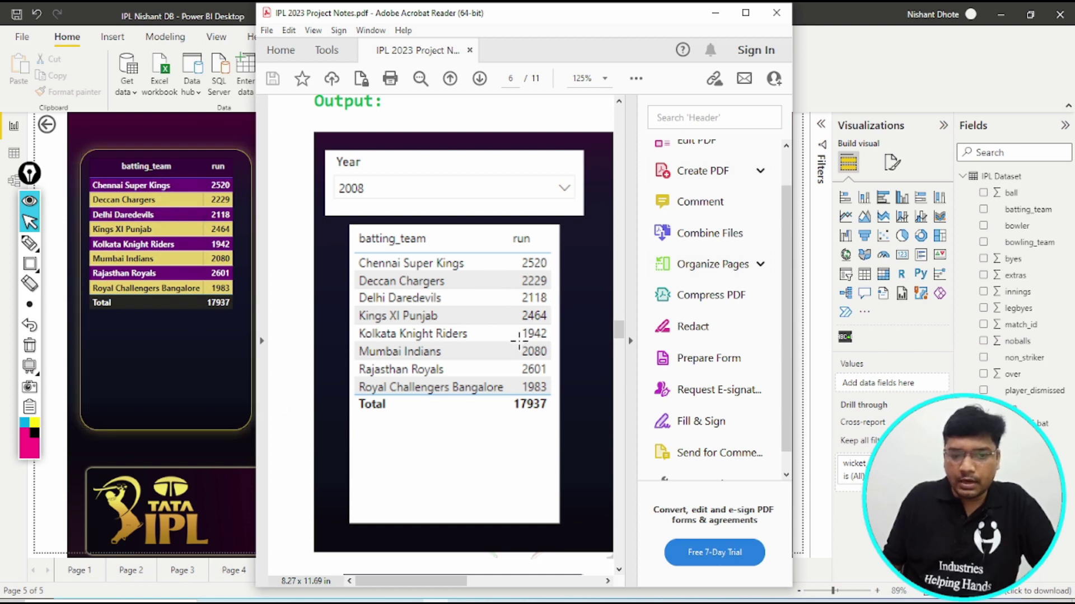
pyautogui.scroll(-5, 519, 349)
pyautogui.scroll(-5, 518, 350)
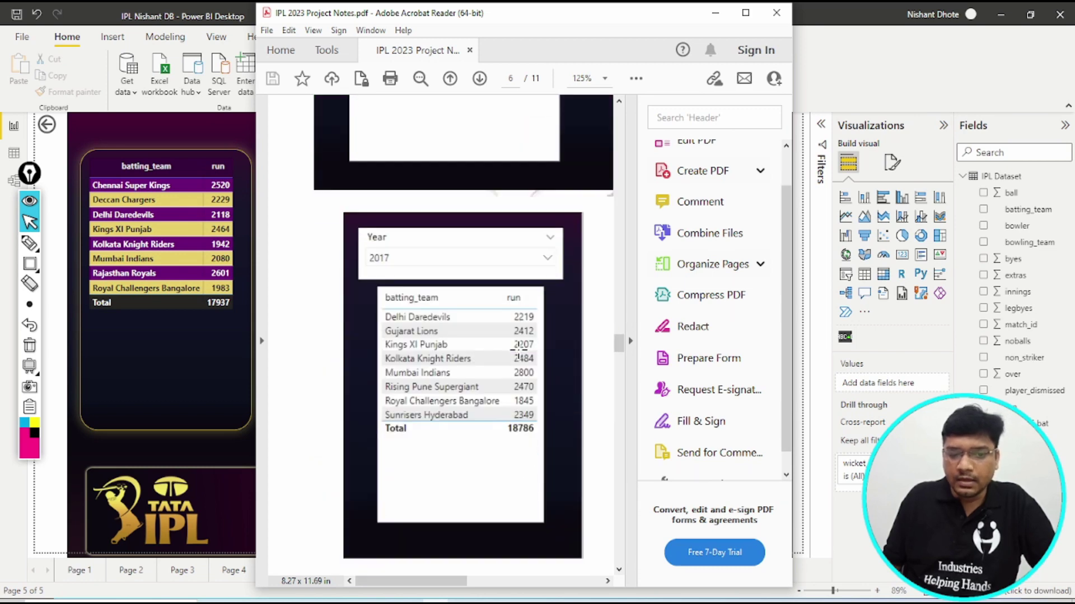
# Step: Return to the YT Class report page and filter the batting_team table to 2017 with the Year slicer
pyautogui.click(715, 13)
pyautogui.click(530, 178)
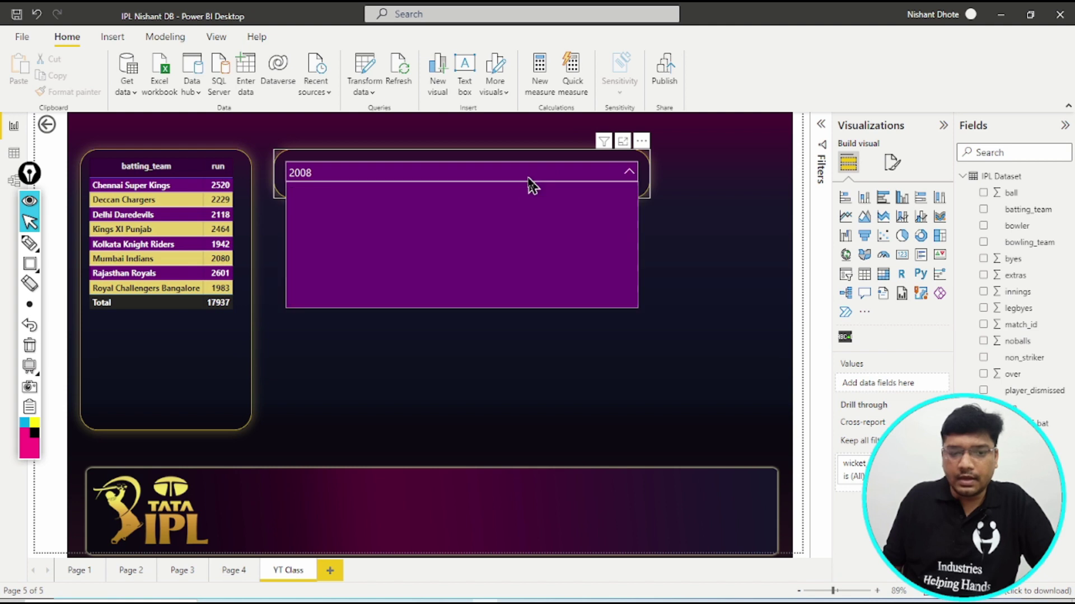
pyautogui.scroll(-1, 361, 254)
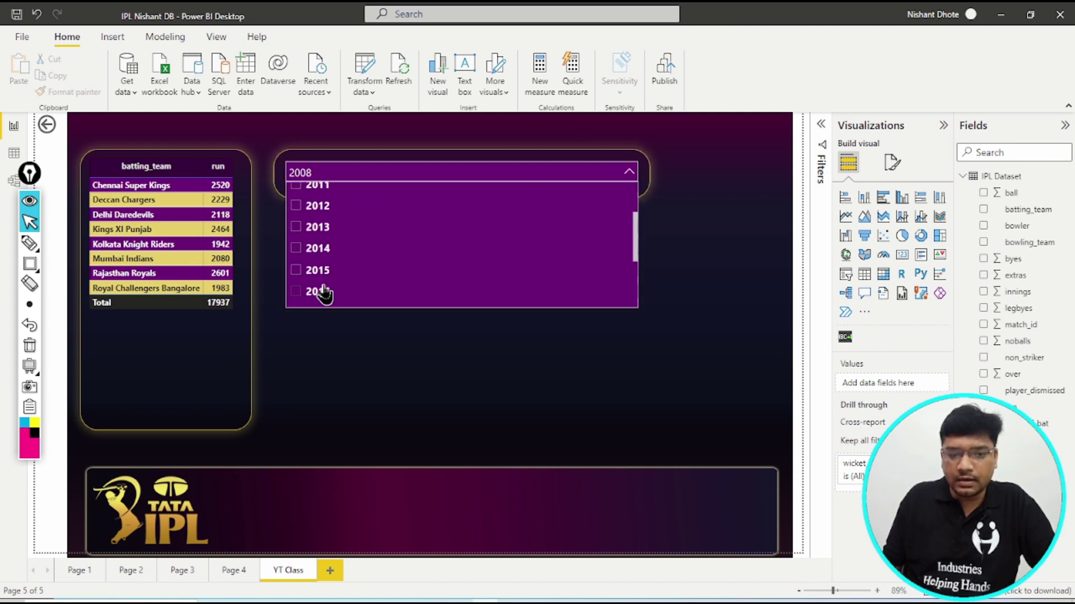
pyautogui.scroll(-1, 318, 290)
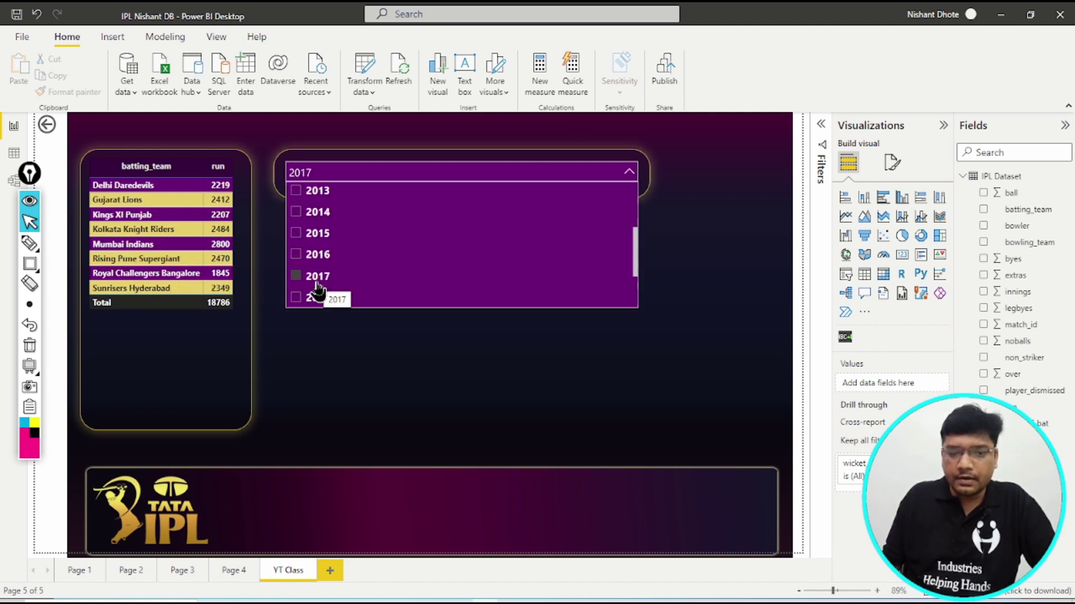
pyautogui.scroll(2, 318, 289)
pyautogui.scroll(-2, 317, 285)
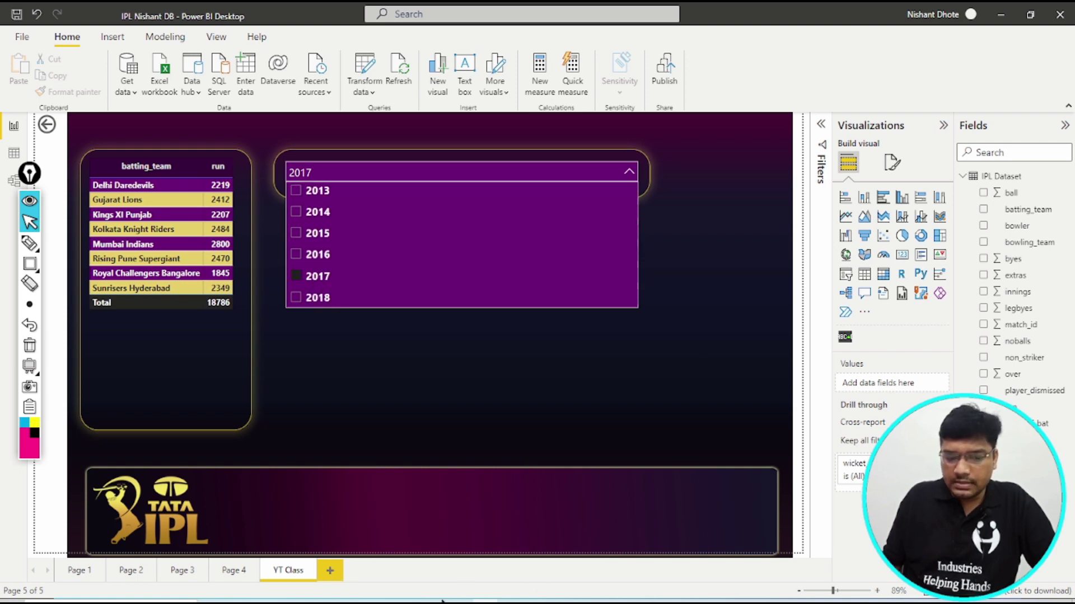
# Step: Switch to the Project Notes PDF, compare its 2017 output with the batting_team table, and return to the Power BI report
pyautogui.hotkey('alt', 'Tab')
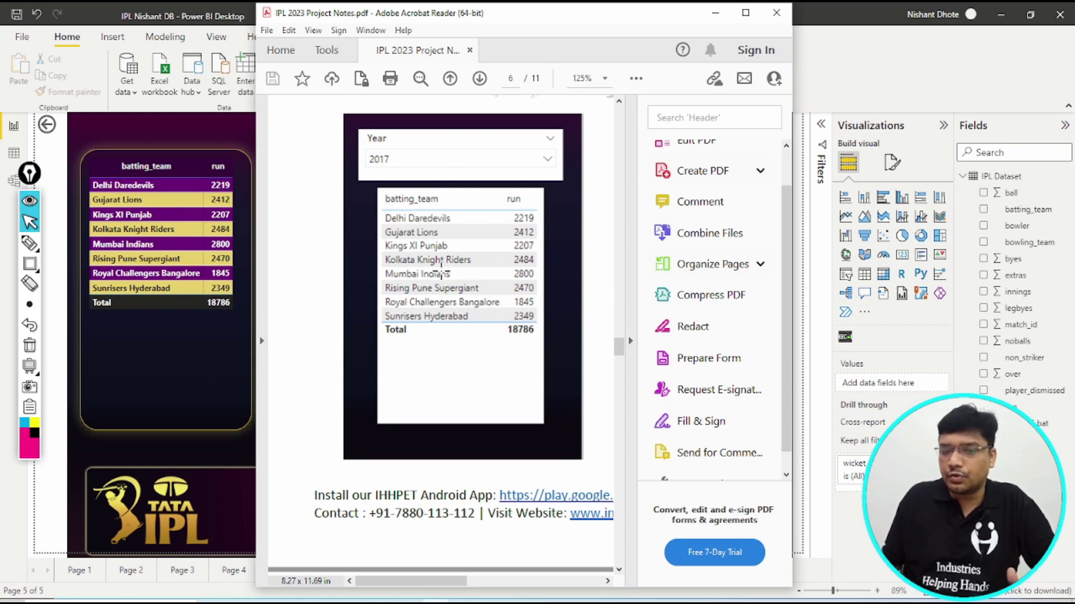
pyautogui.scroll(-10, 441, 267)
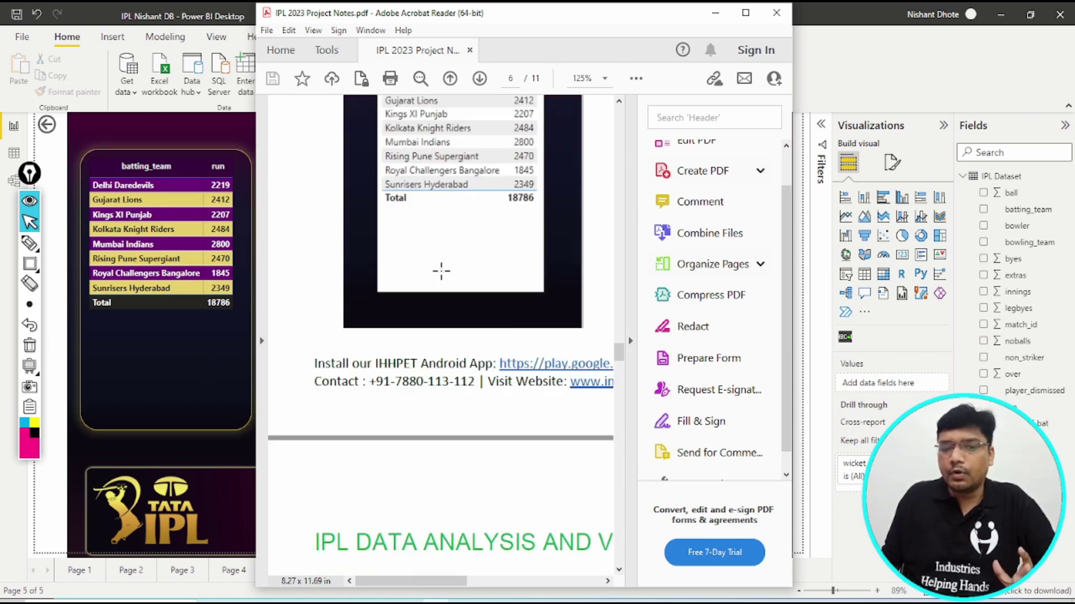
pyautogui.scroll(8, 440, 274)
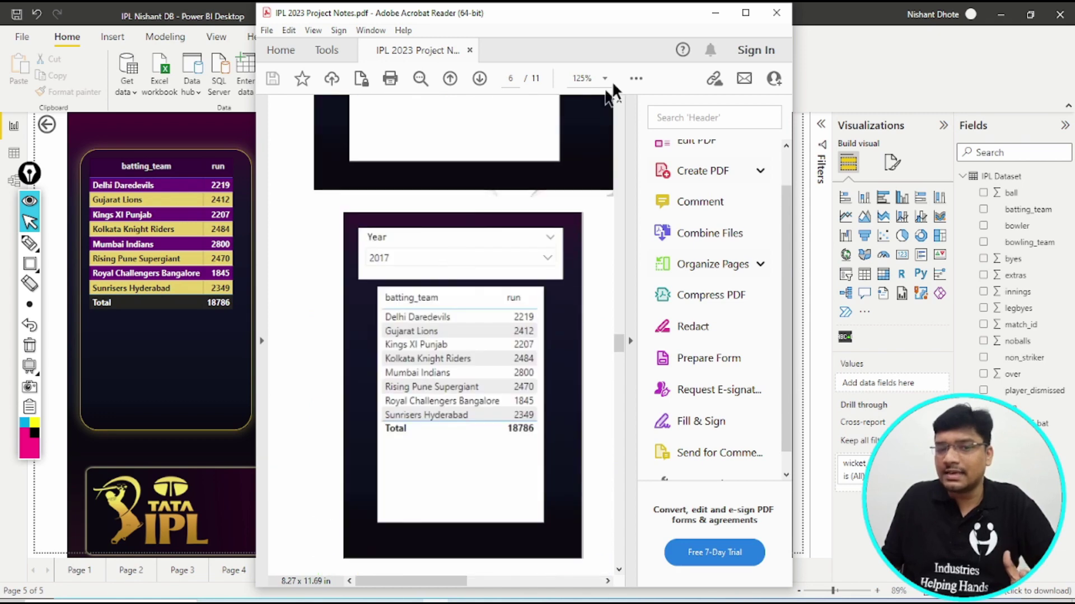
pyautogui.click(715, 13)
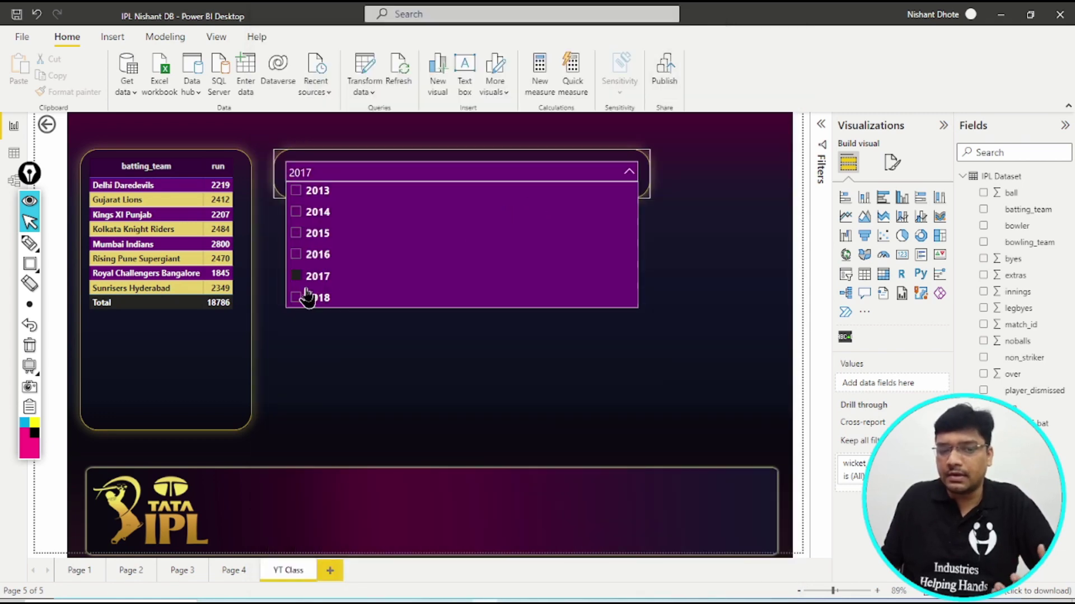
# Step: Clear 2017 from the Year slicer and filter the batting_team table to 2008 instead
pyautogui.click(295, 283)
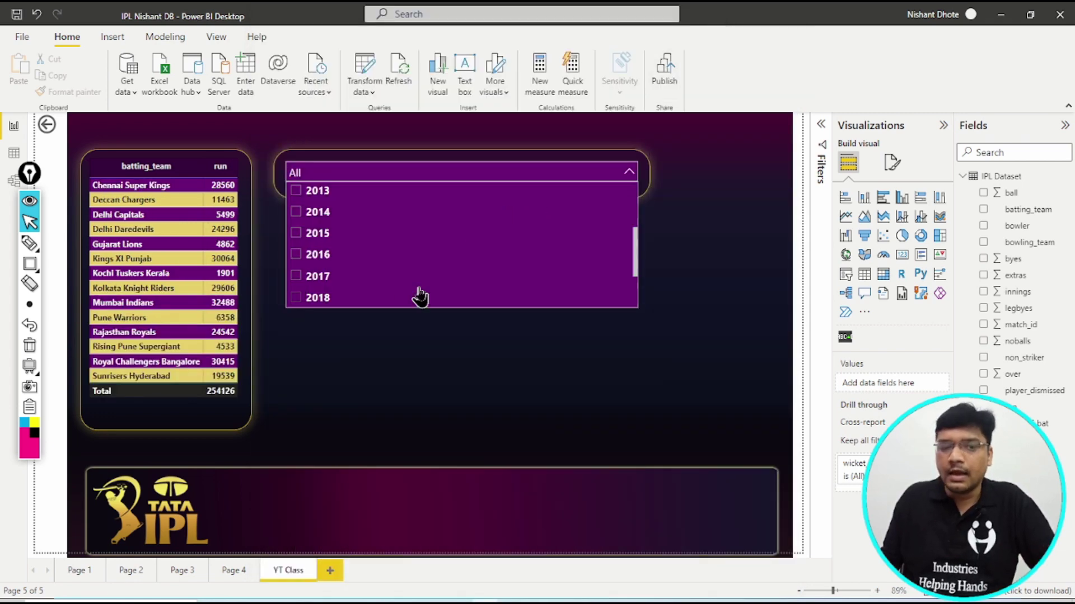
pyautogui.click(171, 161)
pyautogui.click(171, 162)
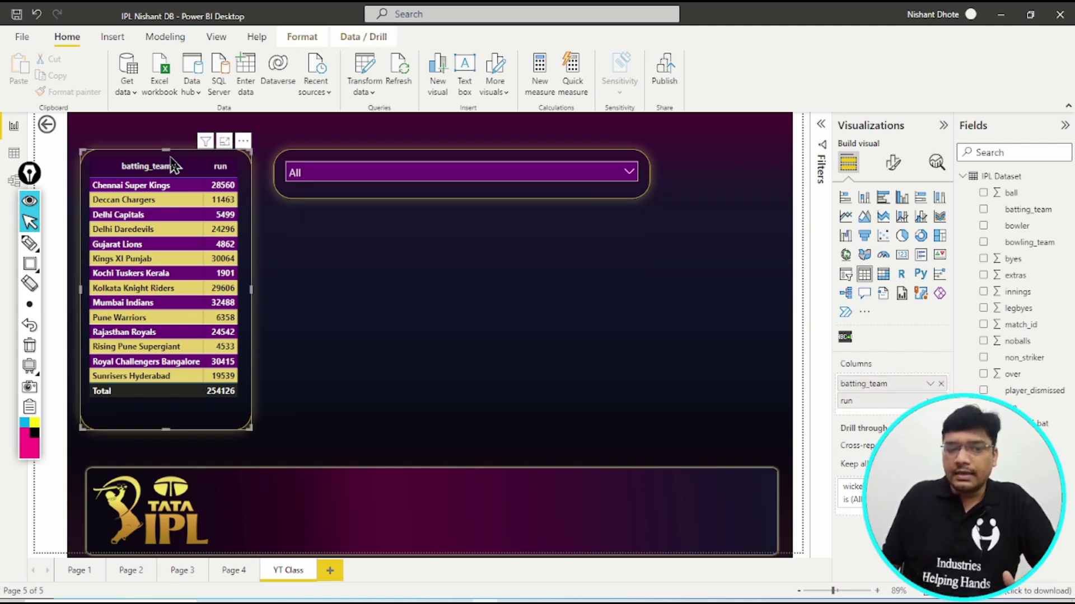
pyautogui.click(355, 177)
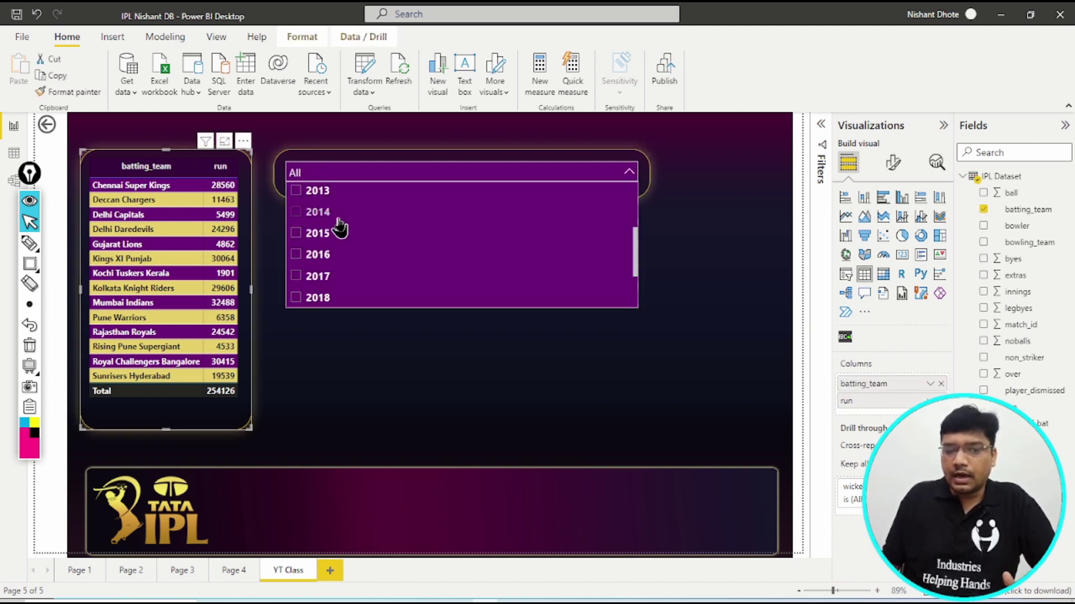
pyautogui.scroll(-1, 340, 227)
pyautogui.scroll(2, 339, 226)
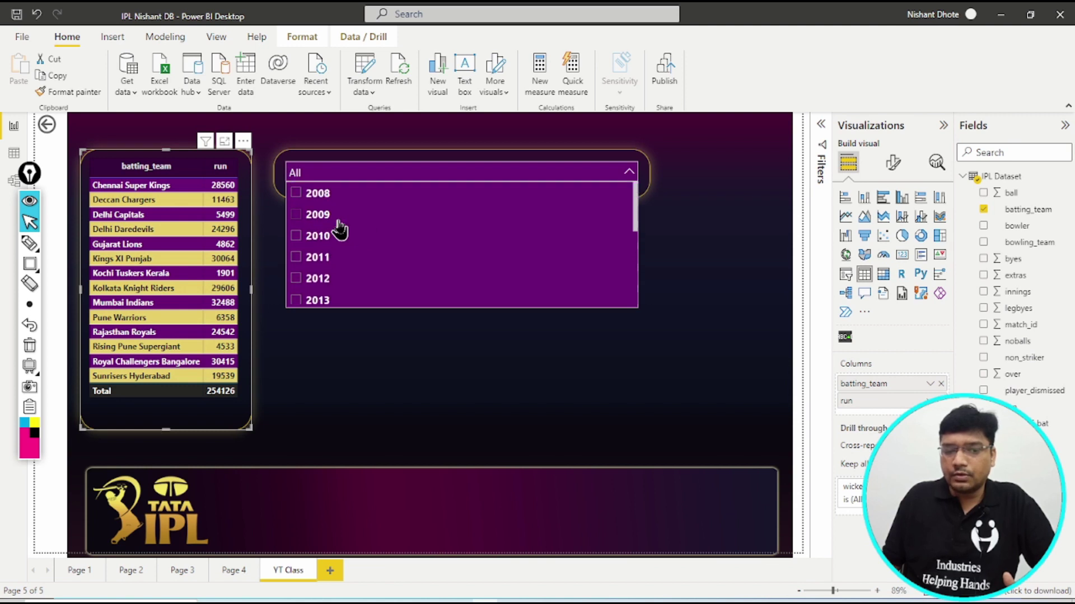
pyautogui.click(319, 196)
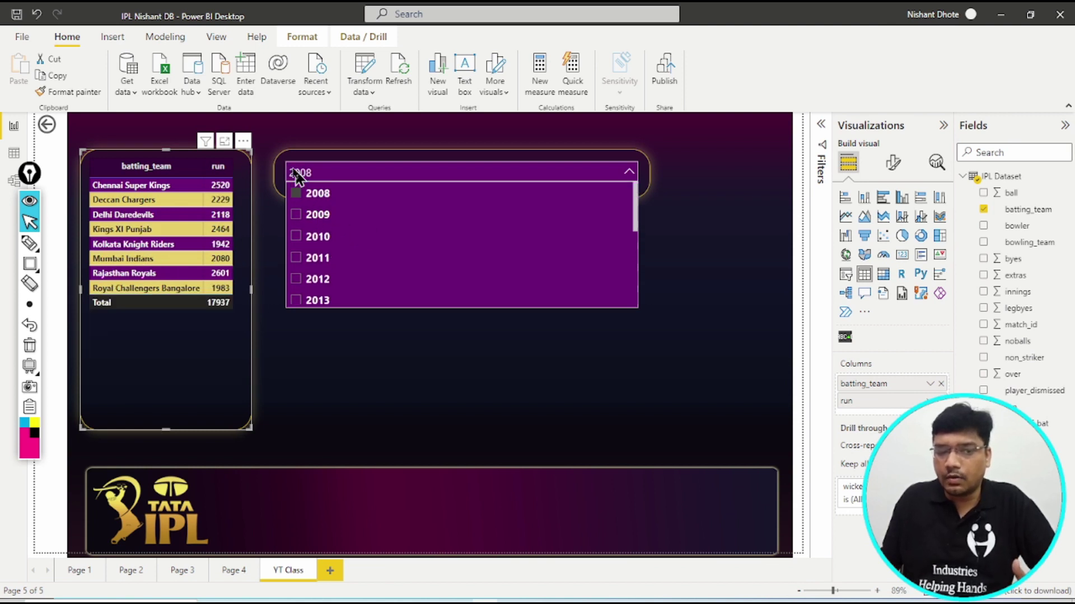
# Step: Open the batting_team table's CSV export and cancel it, view its data as a table, and return to the report with nothing selected
pyautogui.click(243, 142)
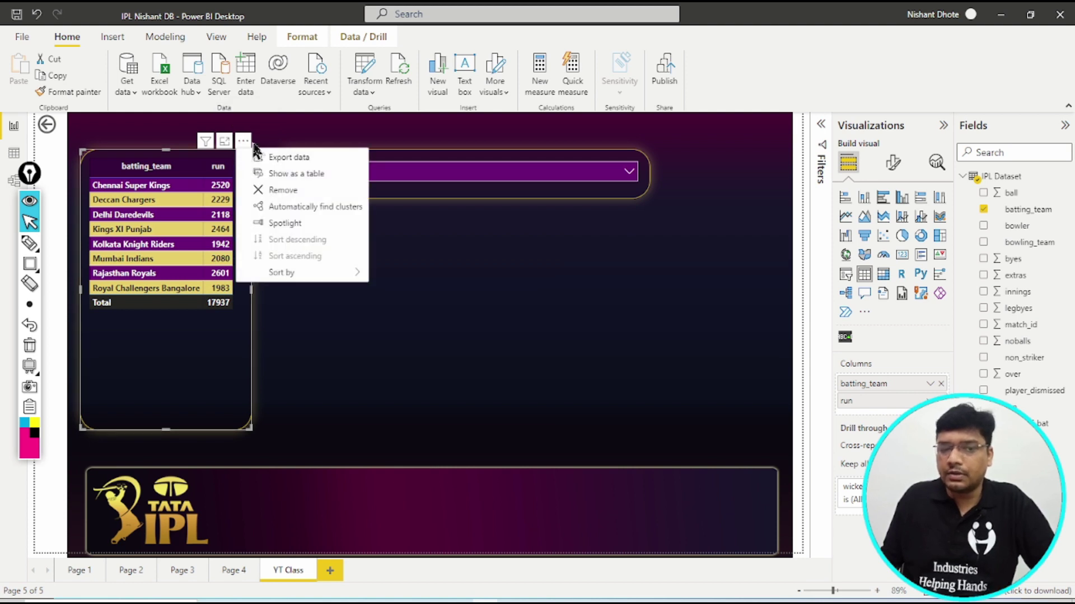
pyautogui.click(275, 163)
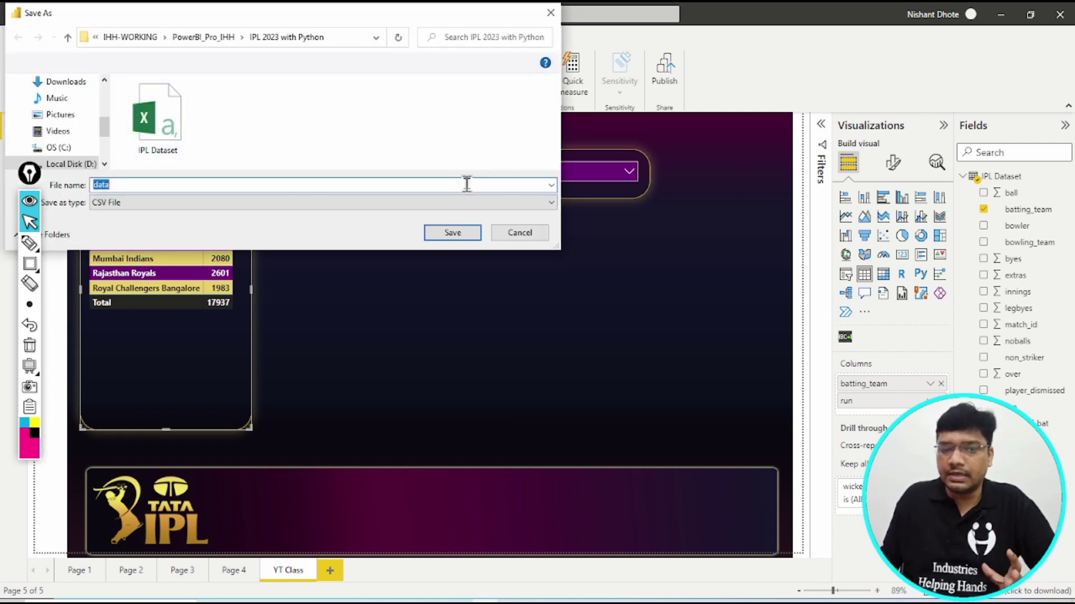
pyautogui.click(512, 235)
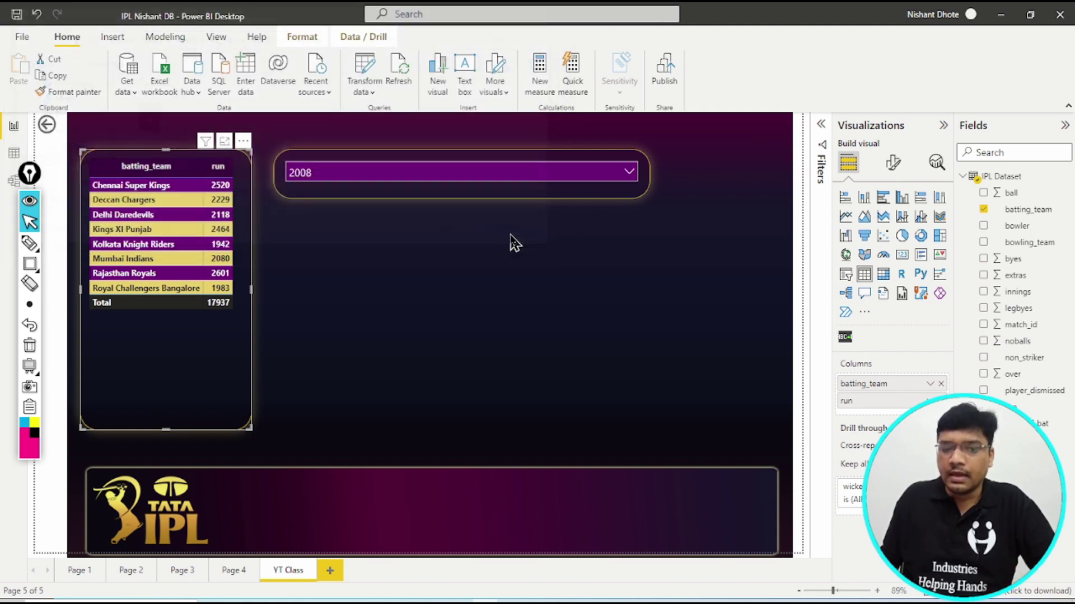
pyautogui.click(243, 143)
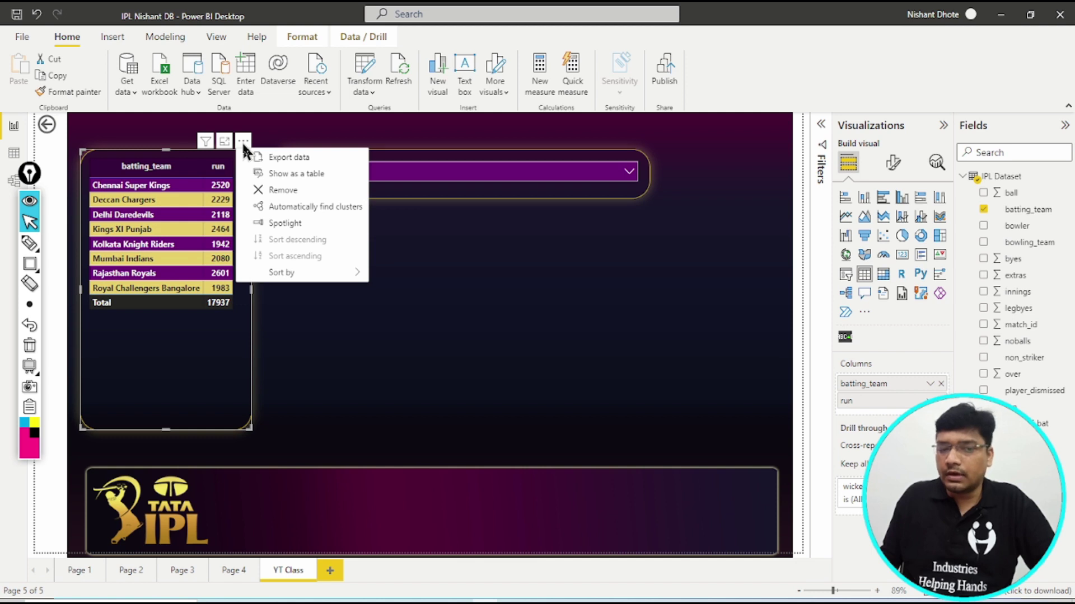
pyautogui.click(297, 175)
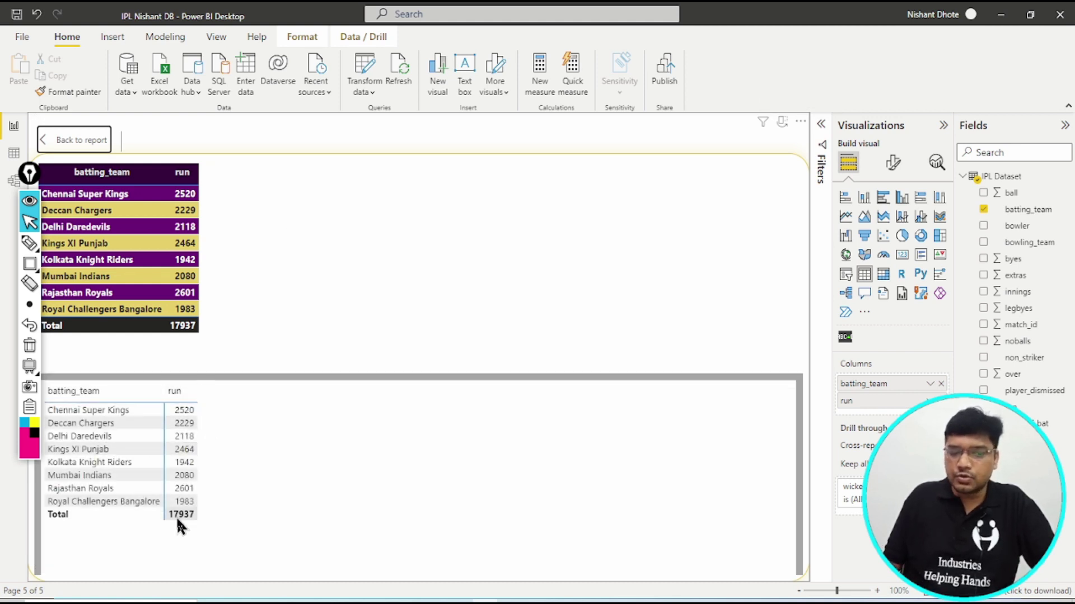
pyautogui.click(69, 143)
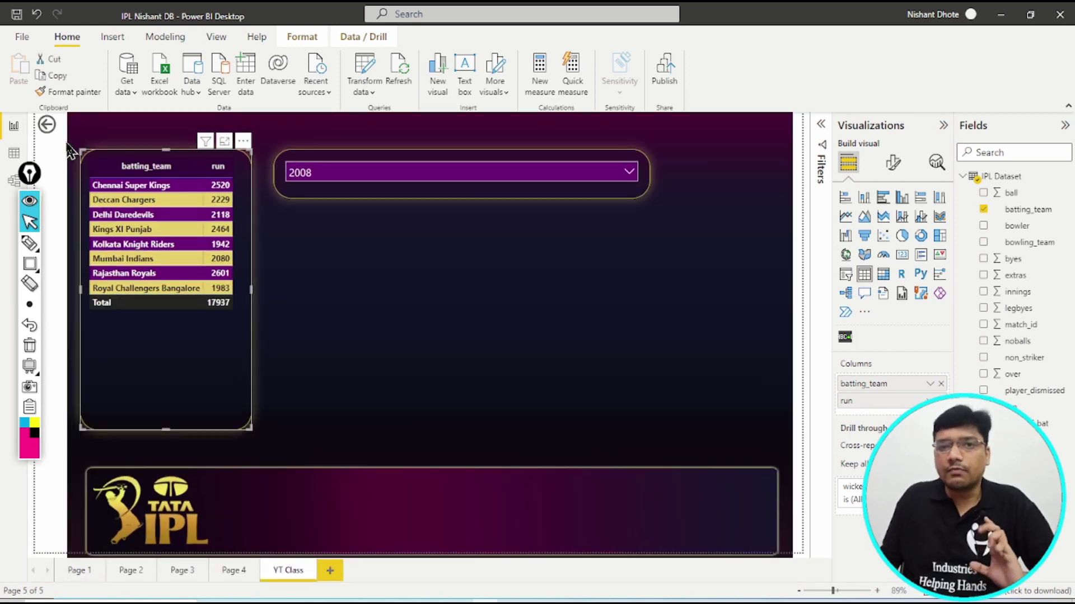
pyautogui.click(322, 297)
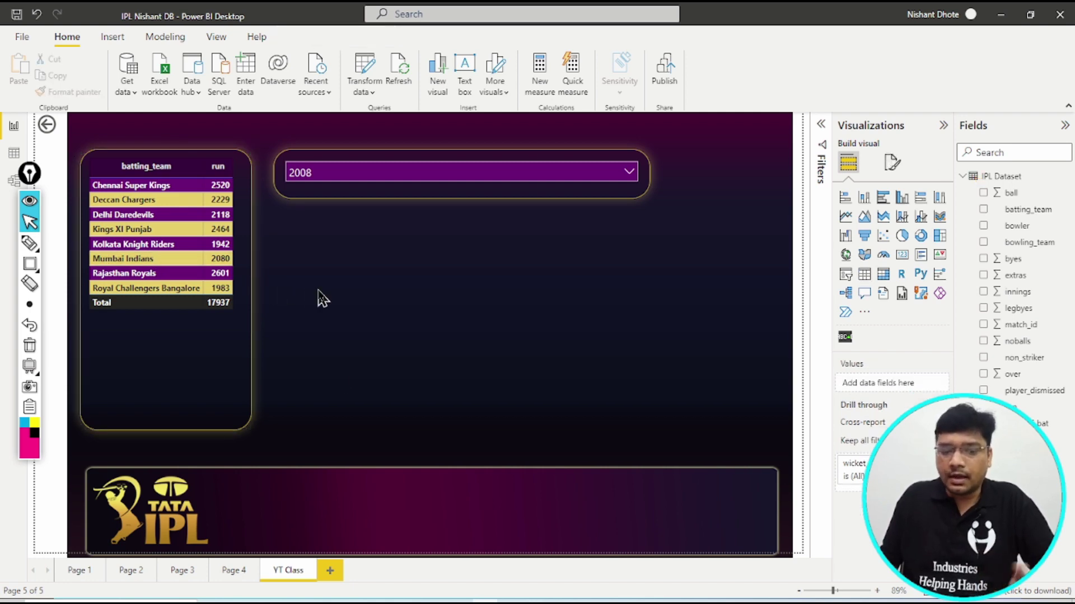
# Step: Switch to the Project Notes PDF, maximize it, and review Problem Statements 1 to 3 on its first page
pyautogui.hotkey('alt', 'Tab')
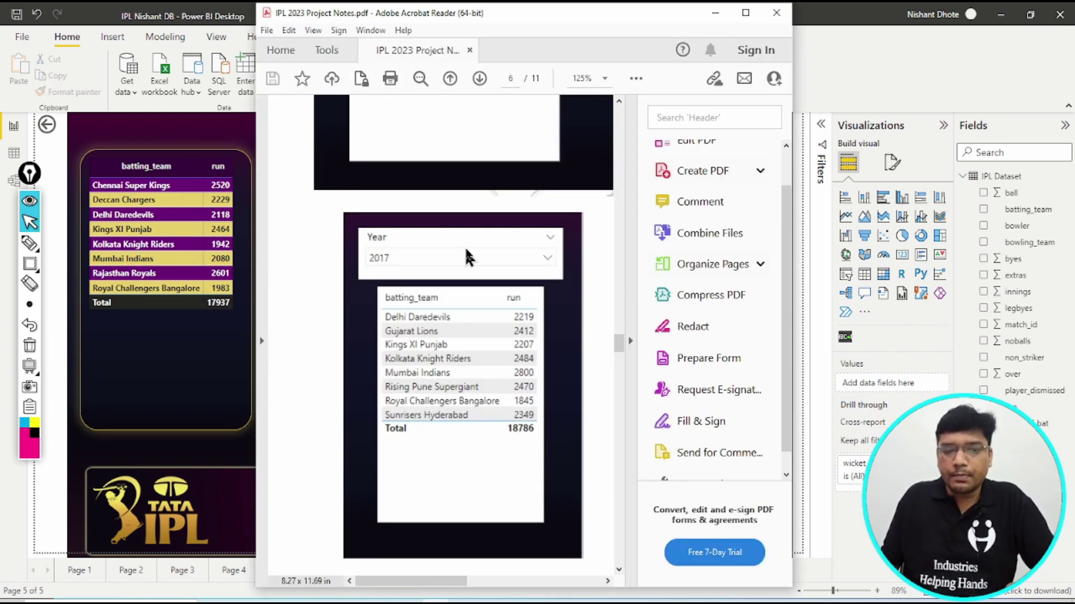
pyautogui.scroll(15, 467, 252)
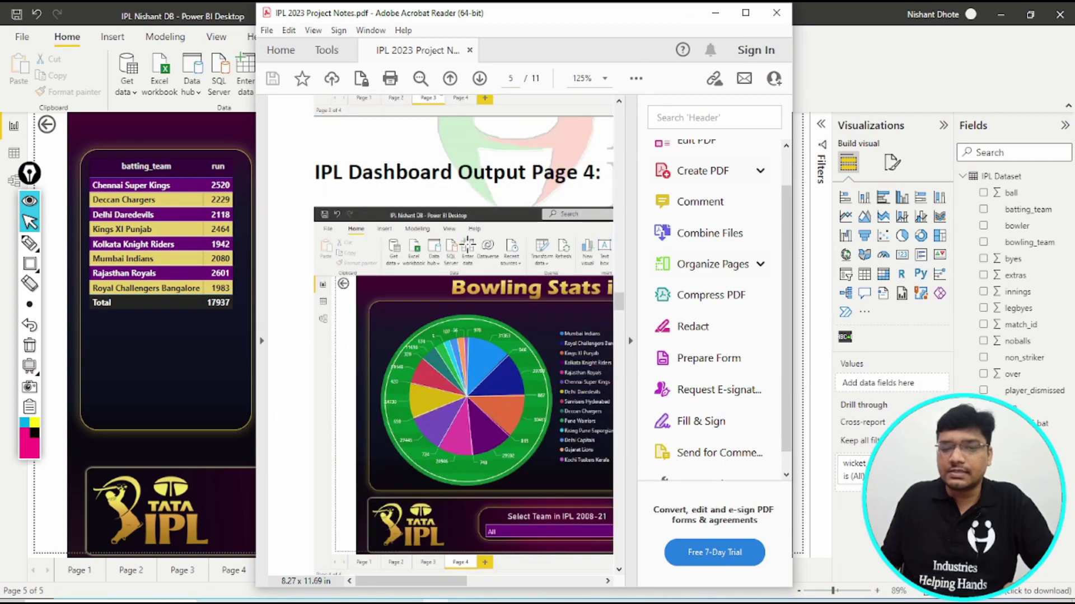
pyautogui.click(745, 12)
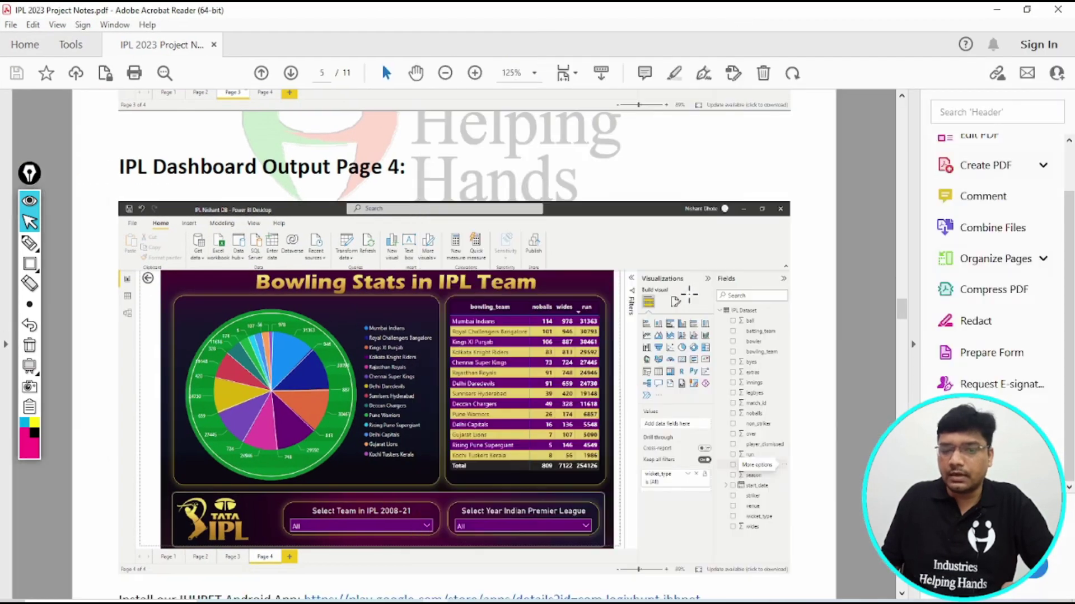
pyautogui.moveTo(902, 307); pyautogui.dragTo(889, 144)
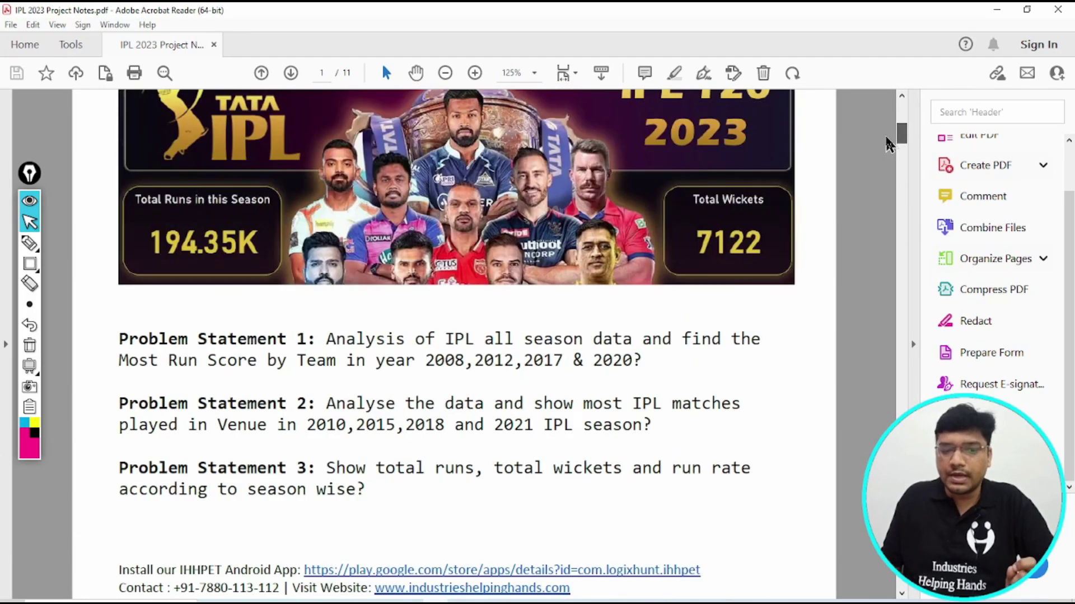
pyautogui.scroll(-2, 888, 146)
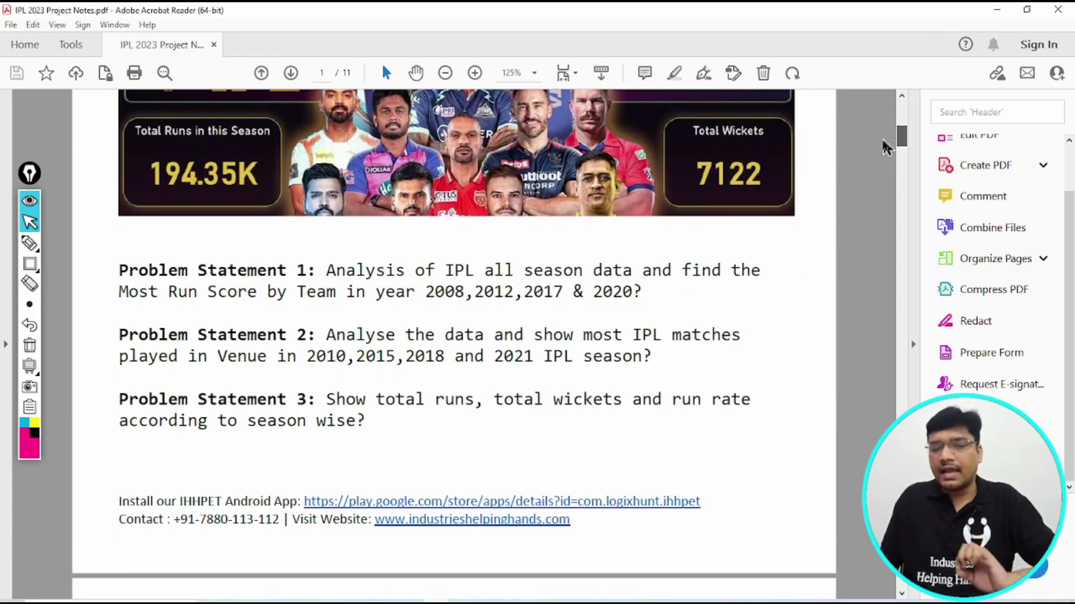
pyautogui.scroll(-3, 886, 148)
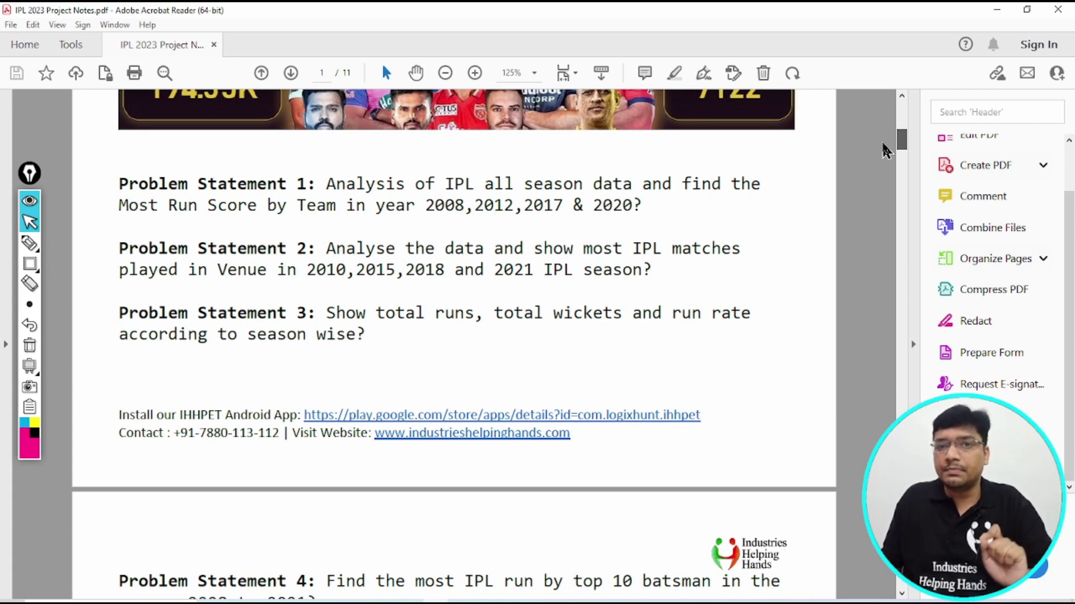
# Step: Review the dashboard outputs for Pages 1 and 2 and the Problem Statement 1 output in the PDF, and return to the Power BI report
pyautogui.moveTo(883, 150); pyautogui.dragTo(873, 258)
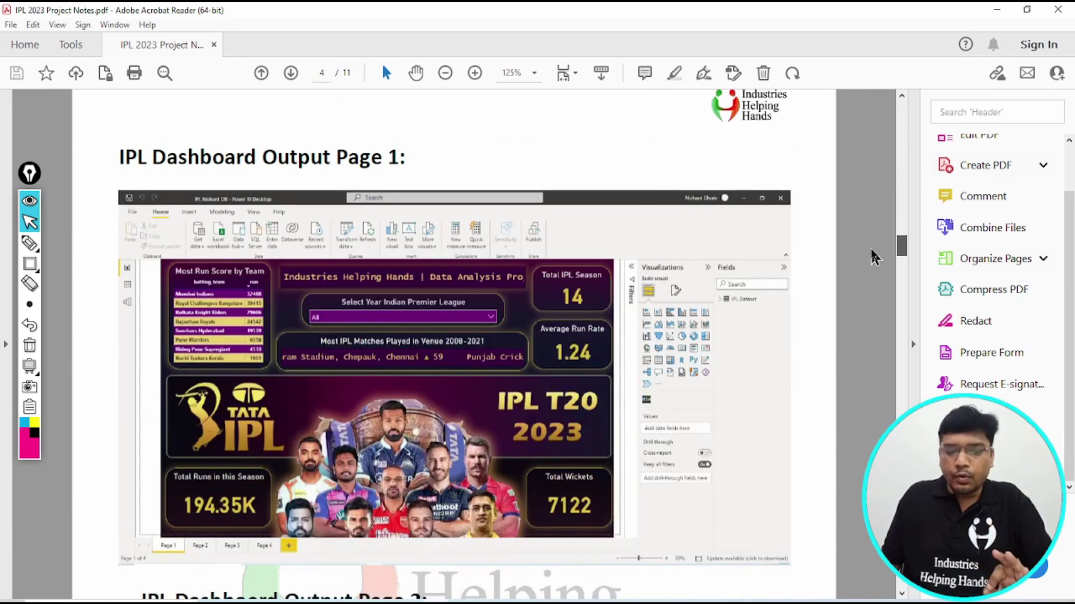
pyautogui.scroll(-2, 873, 259)
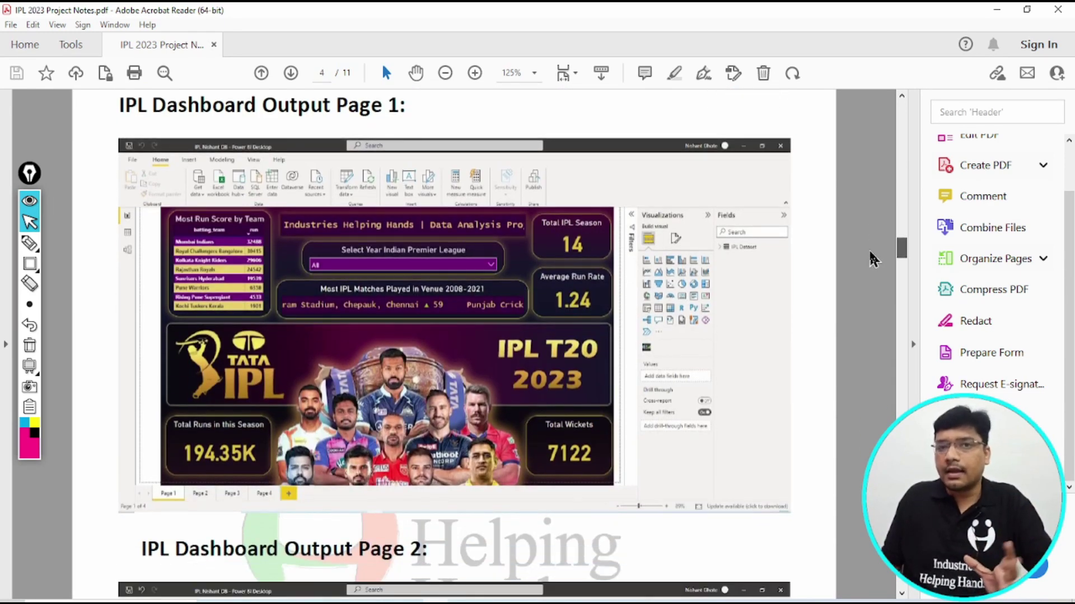
pyautogui.scroll(-12, 870, 259)
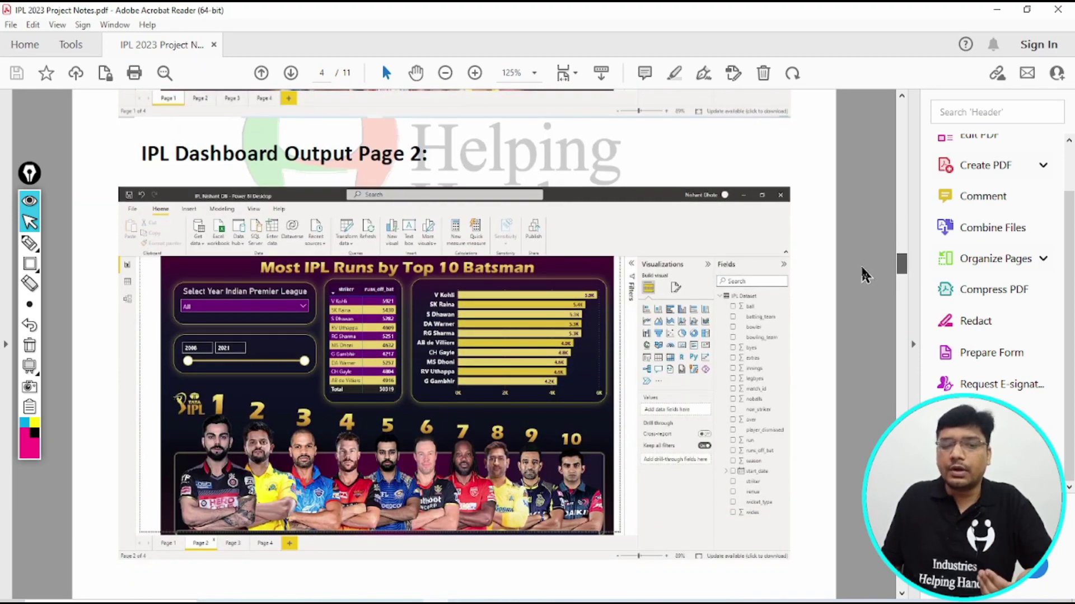
pyautogui.moveTo(865, 274); pyautogui.dragTo(865, 343)
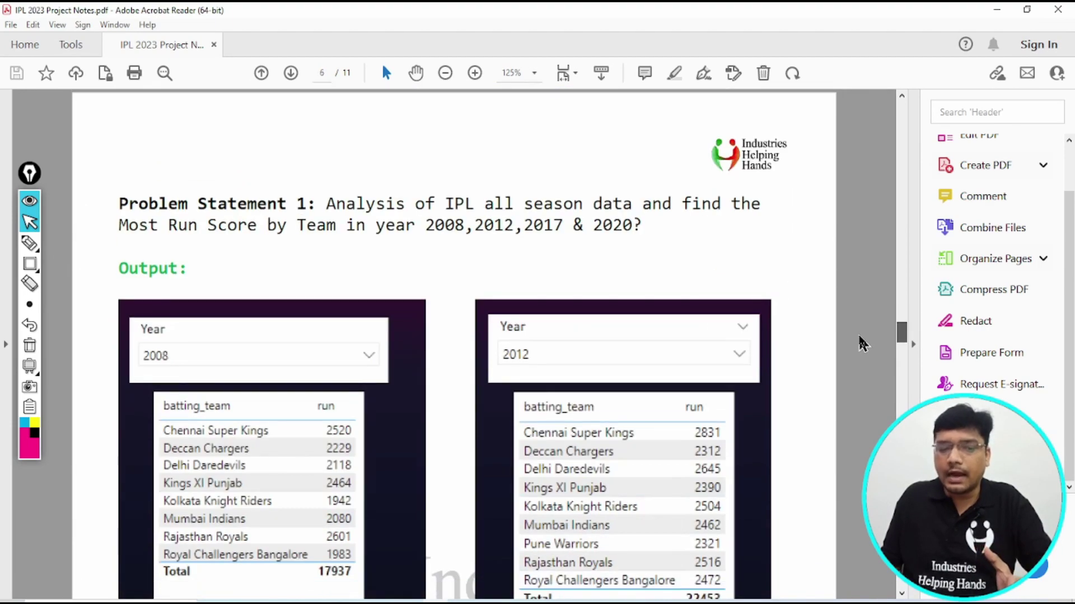
pyautogui.click(994, 14)
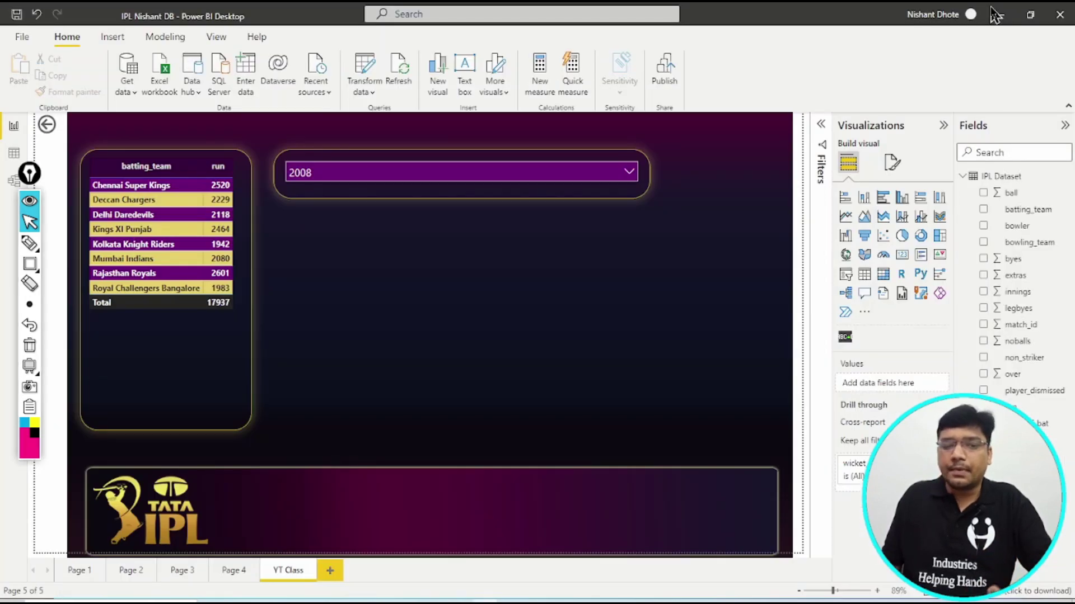
# Step: Filter Page 1 to 2008 with its Select Year Indian Premier League slicer
pyautogui.click(76, 571)
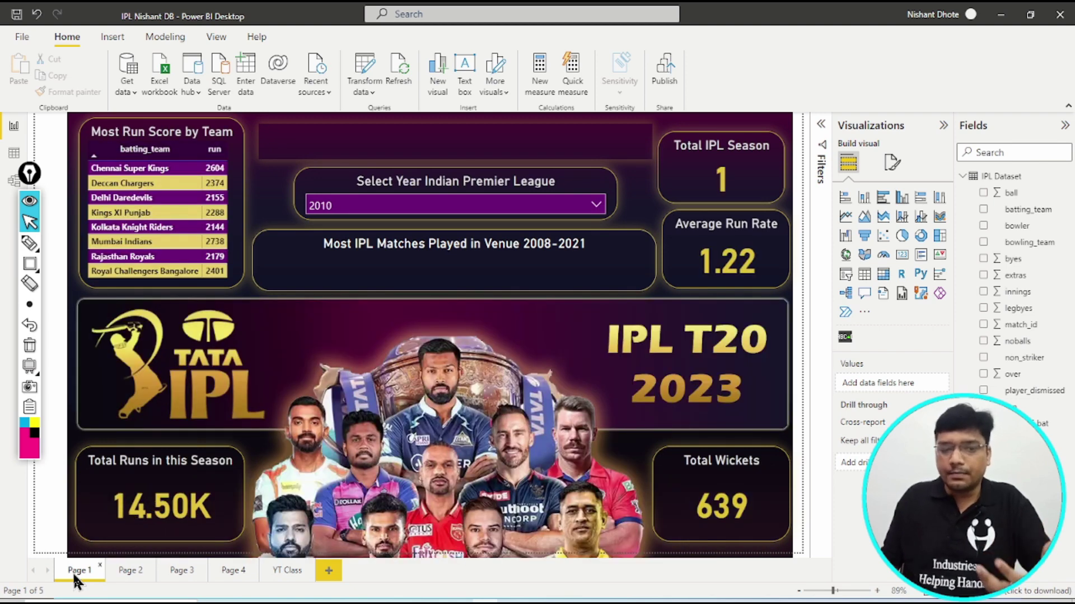
pyautogui.click(468, 207)
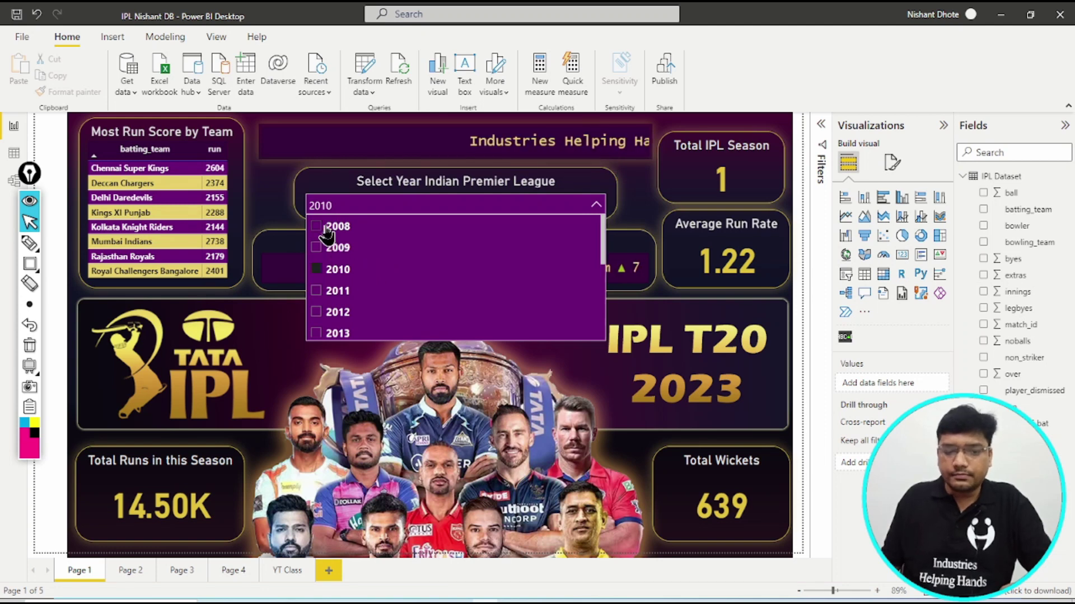
pyautogui.click(326, 228)
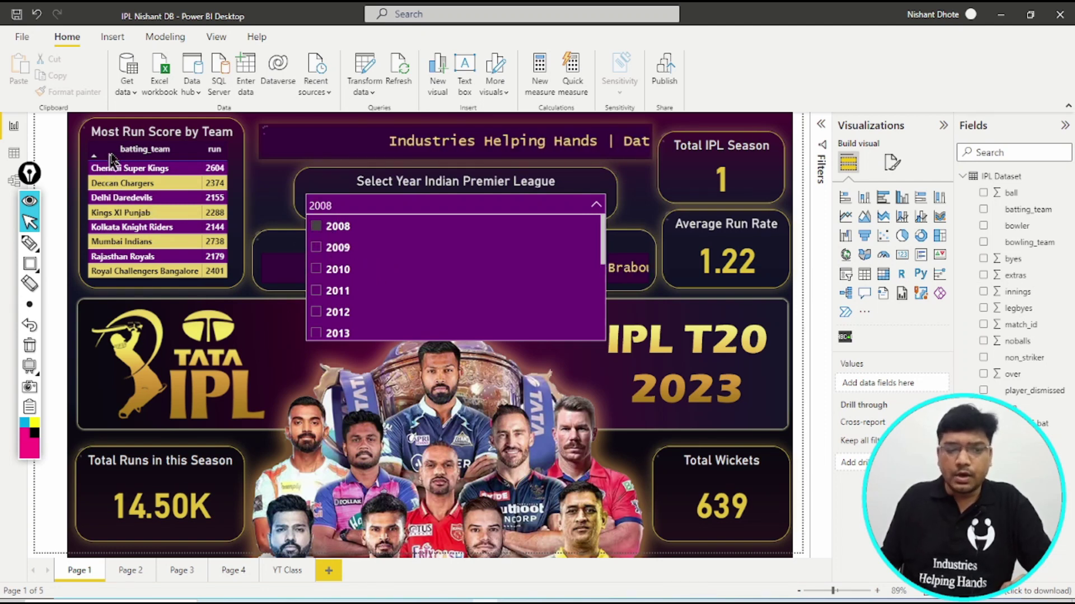
# Step: Inspect the filters on Page 1's Most Run Score by Team table, and collapse the Filters and Visualizations panes
pyautogui.click(820, 130)
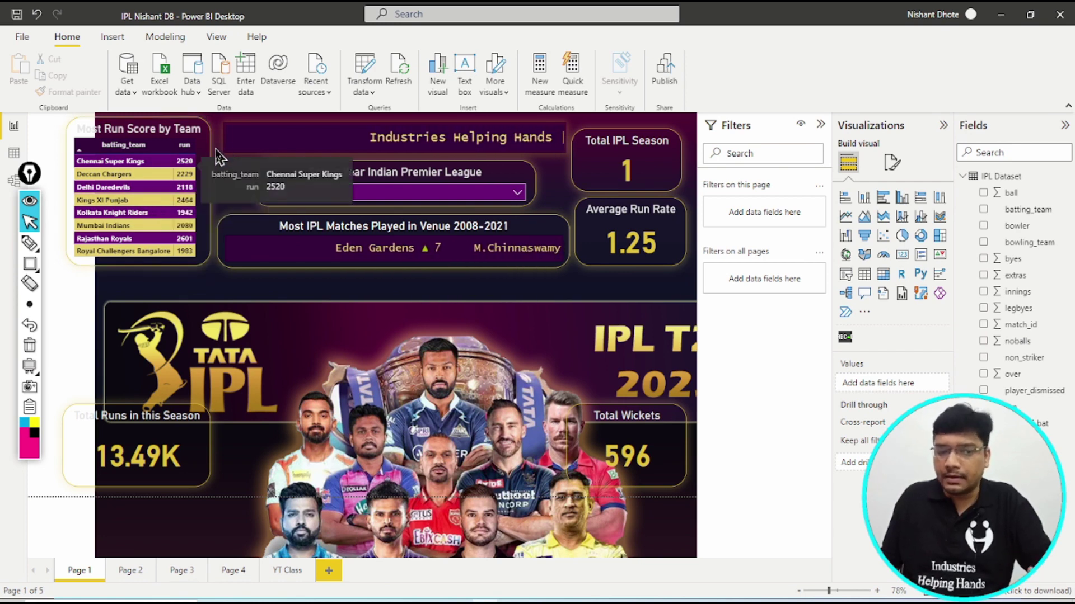
pyautogui.click(204, 150)
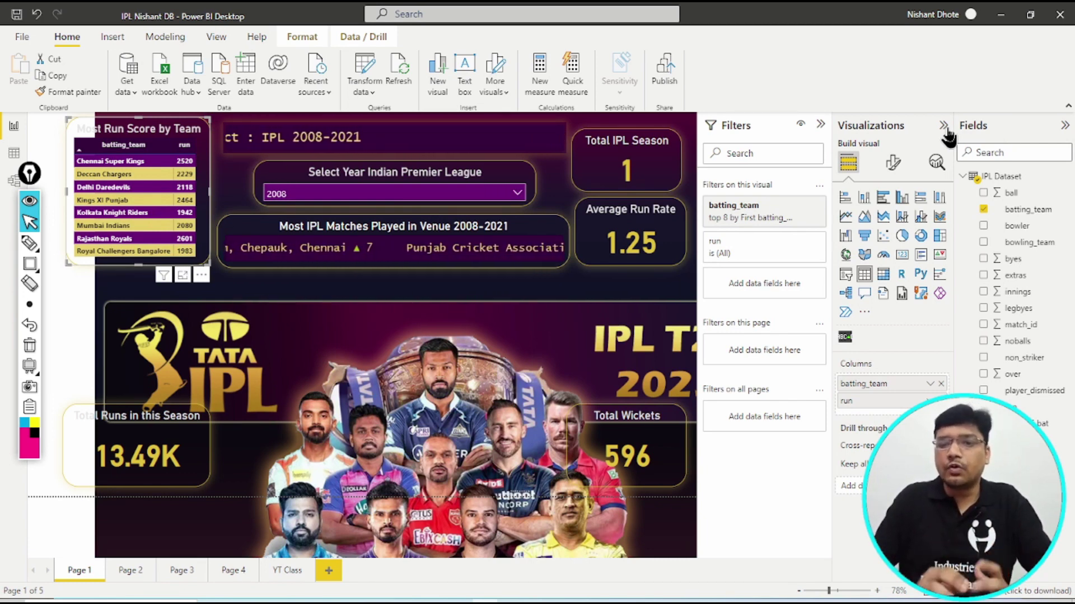
pyautogui.click(821, 125)
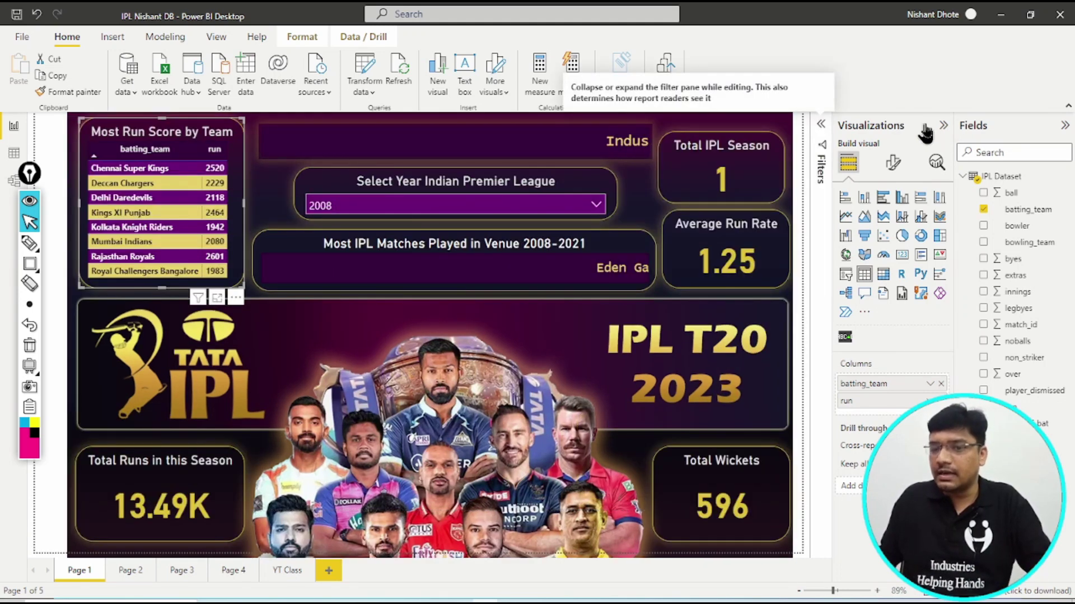
pyautogui.click(943, 126)
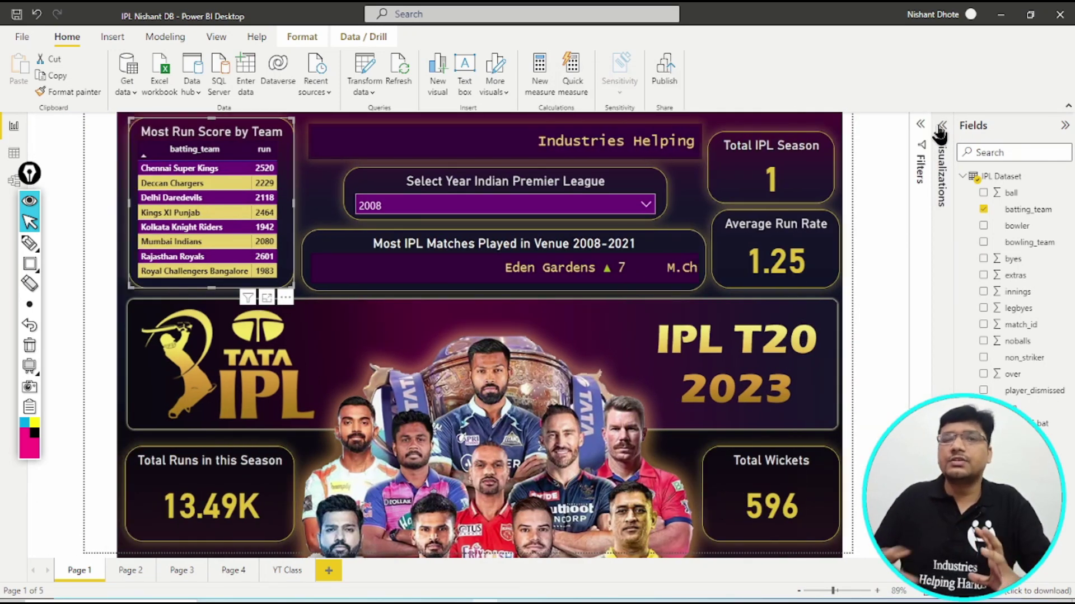